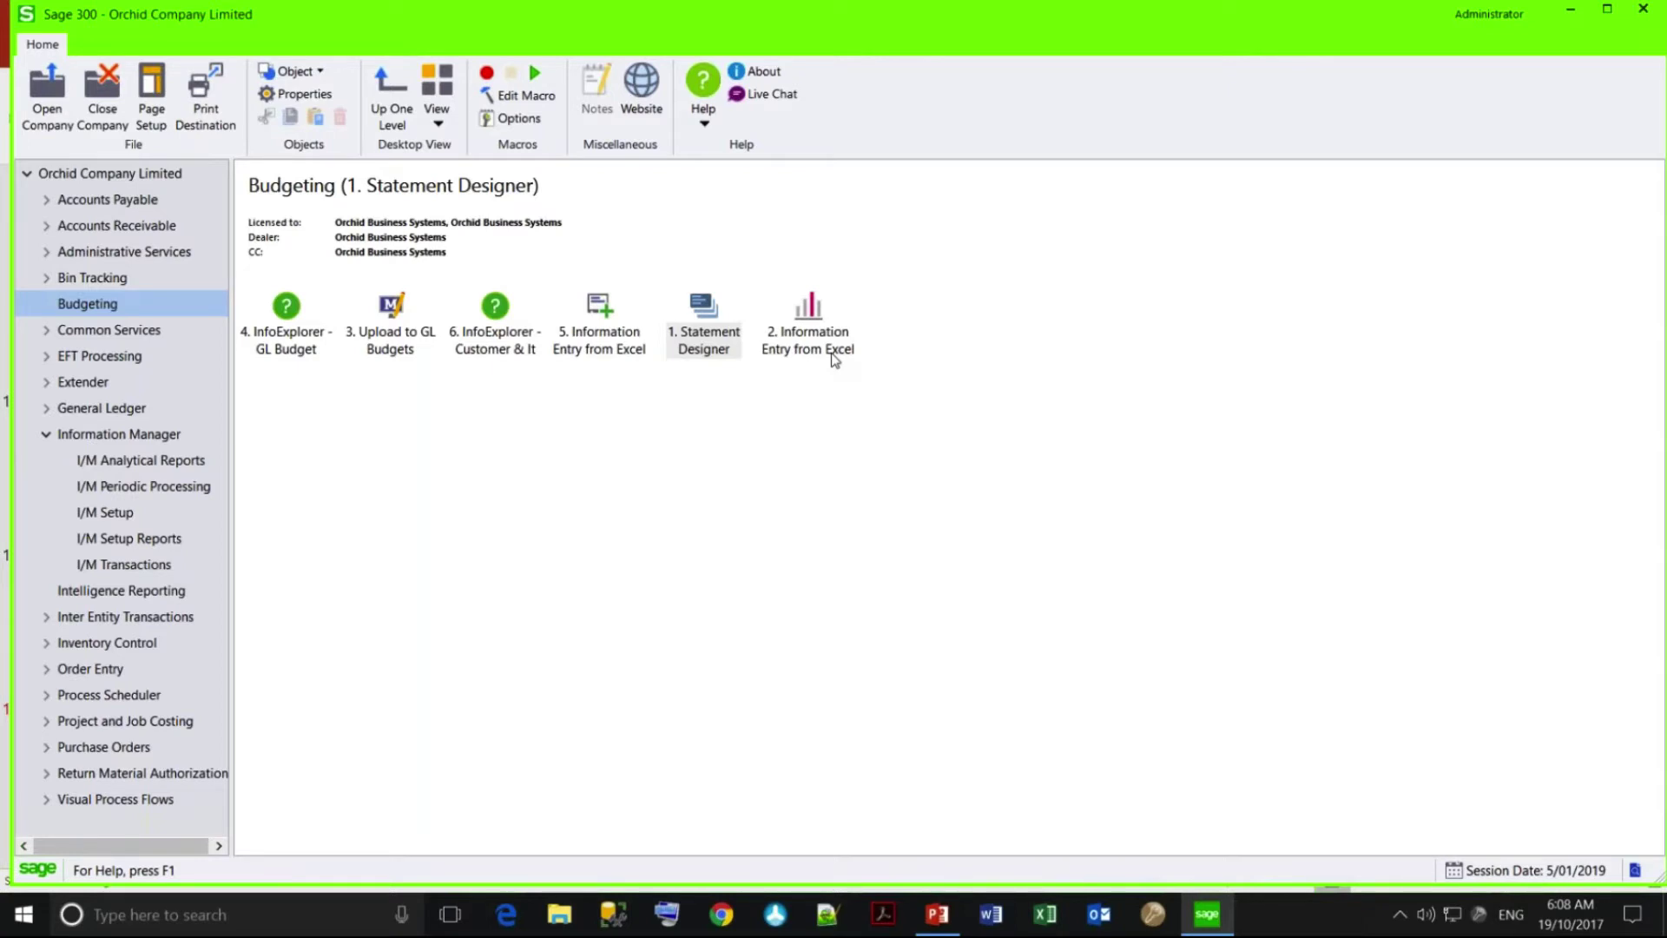
# Launch the budgeting Statement Designer, start it in Excel, and open the recent workbook Forecast.xlsx.
pyautogui.click(704, 319)
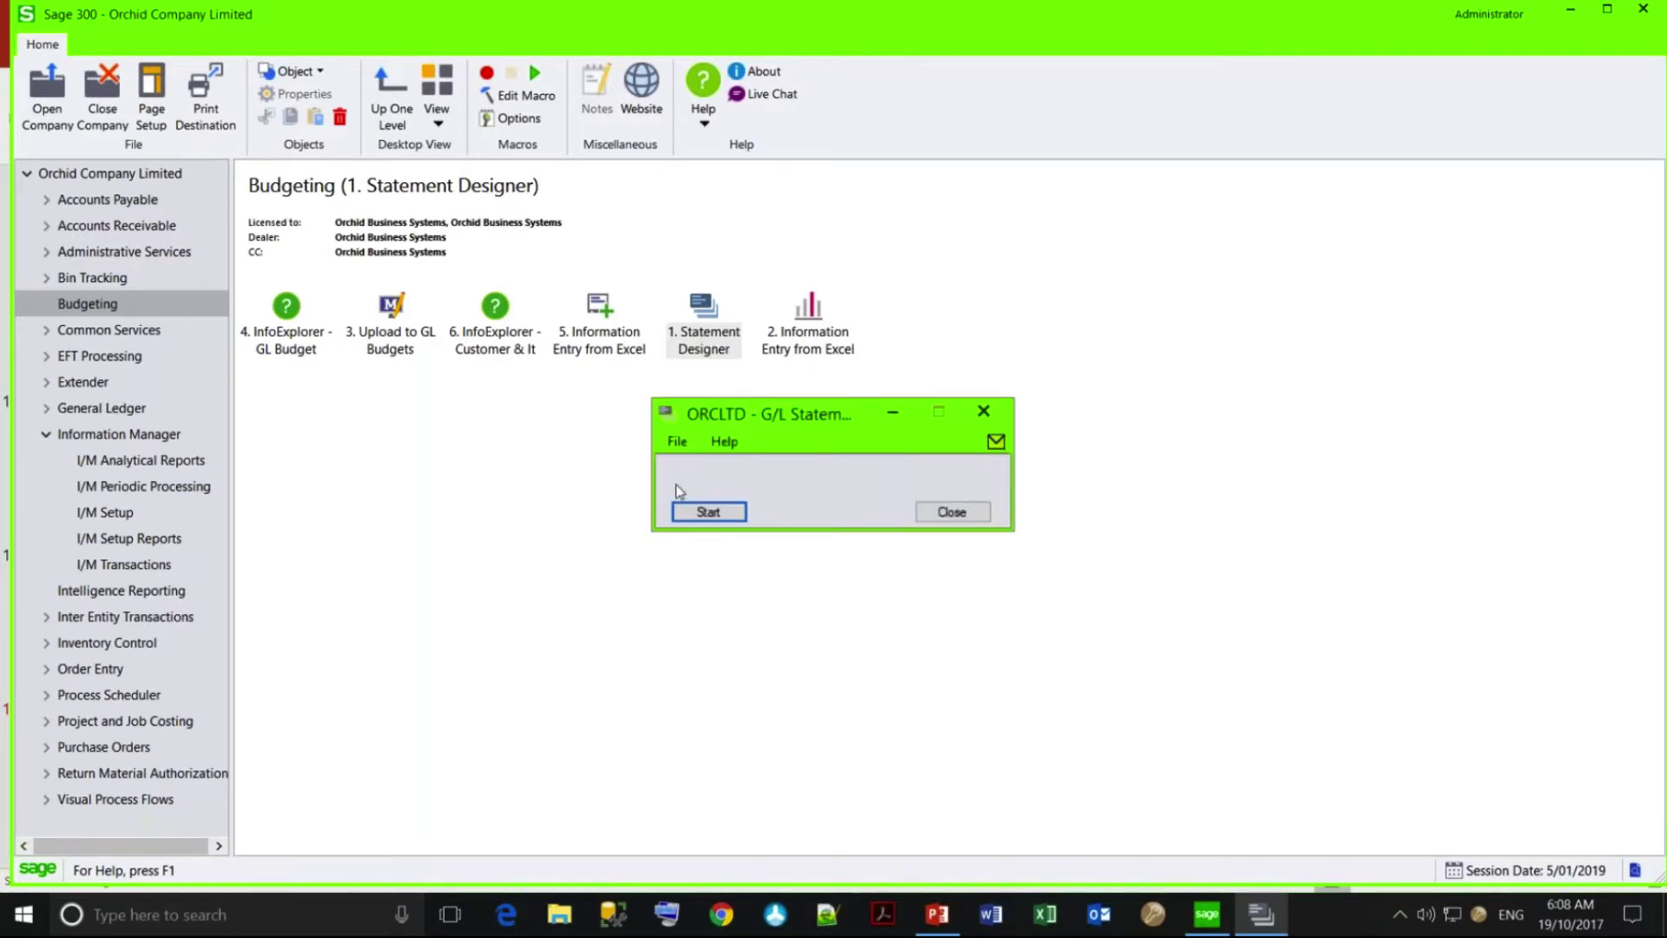
pyautogui.click(707, 513)
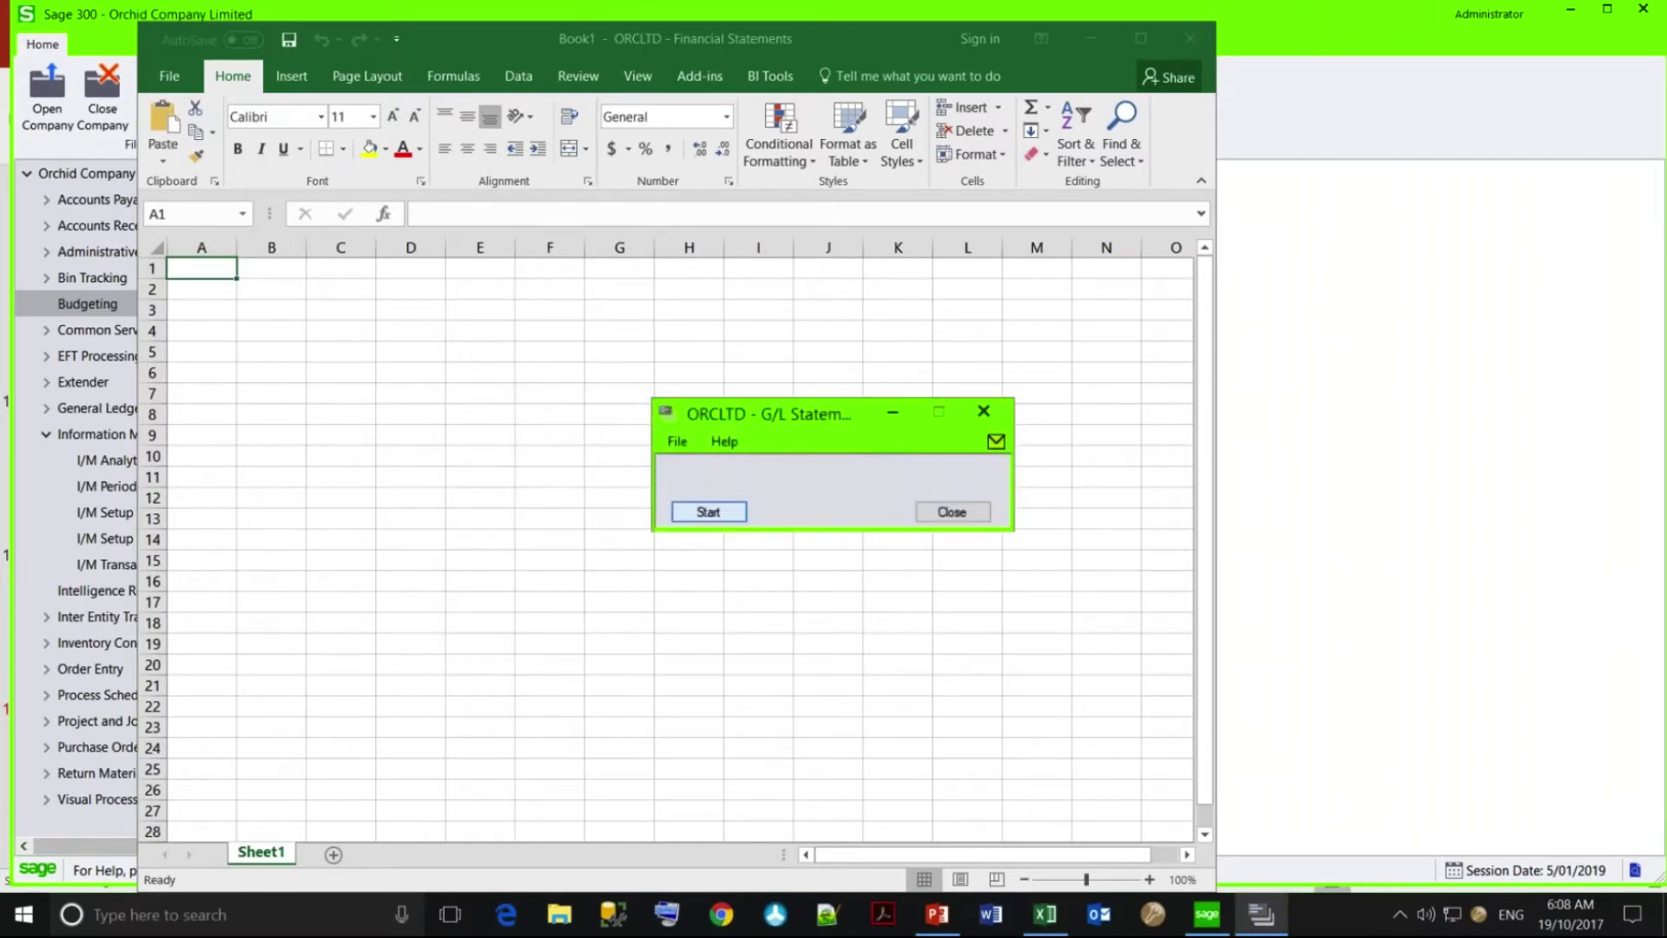
pyautogui.click(892, 412)
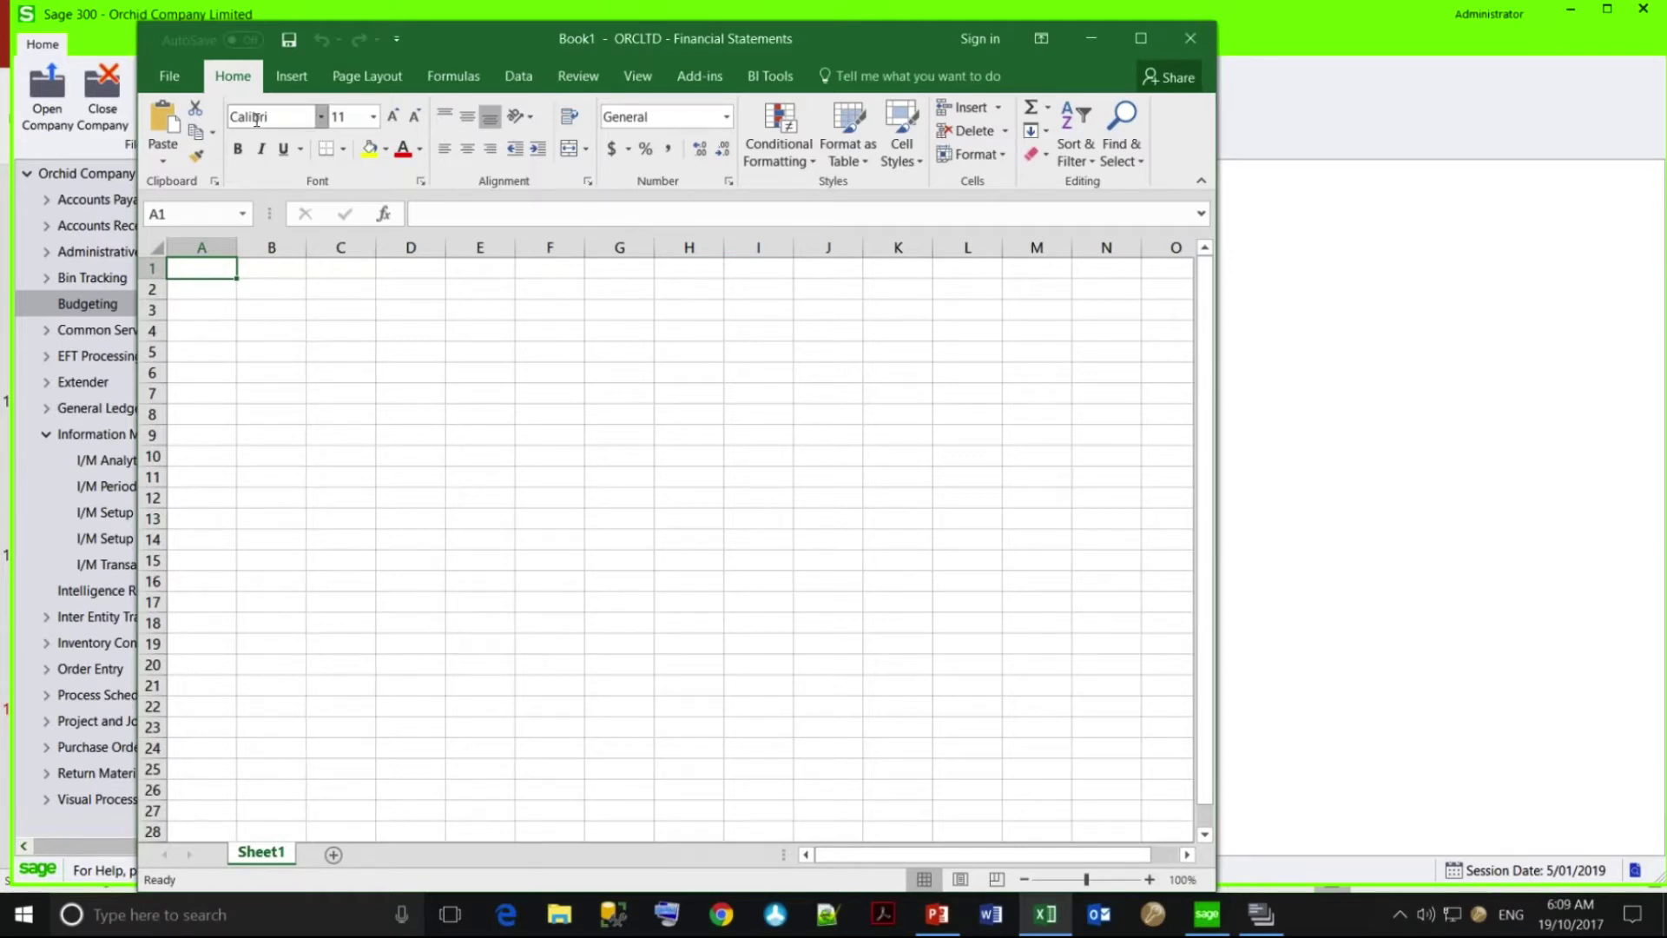
pyautogui.click(174, 77)
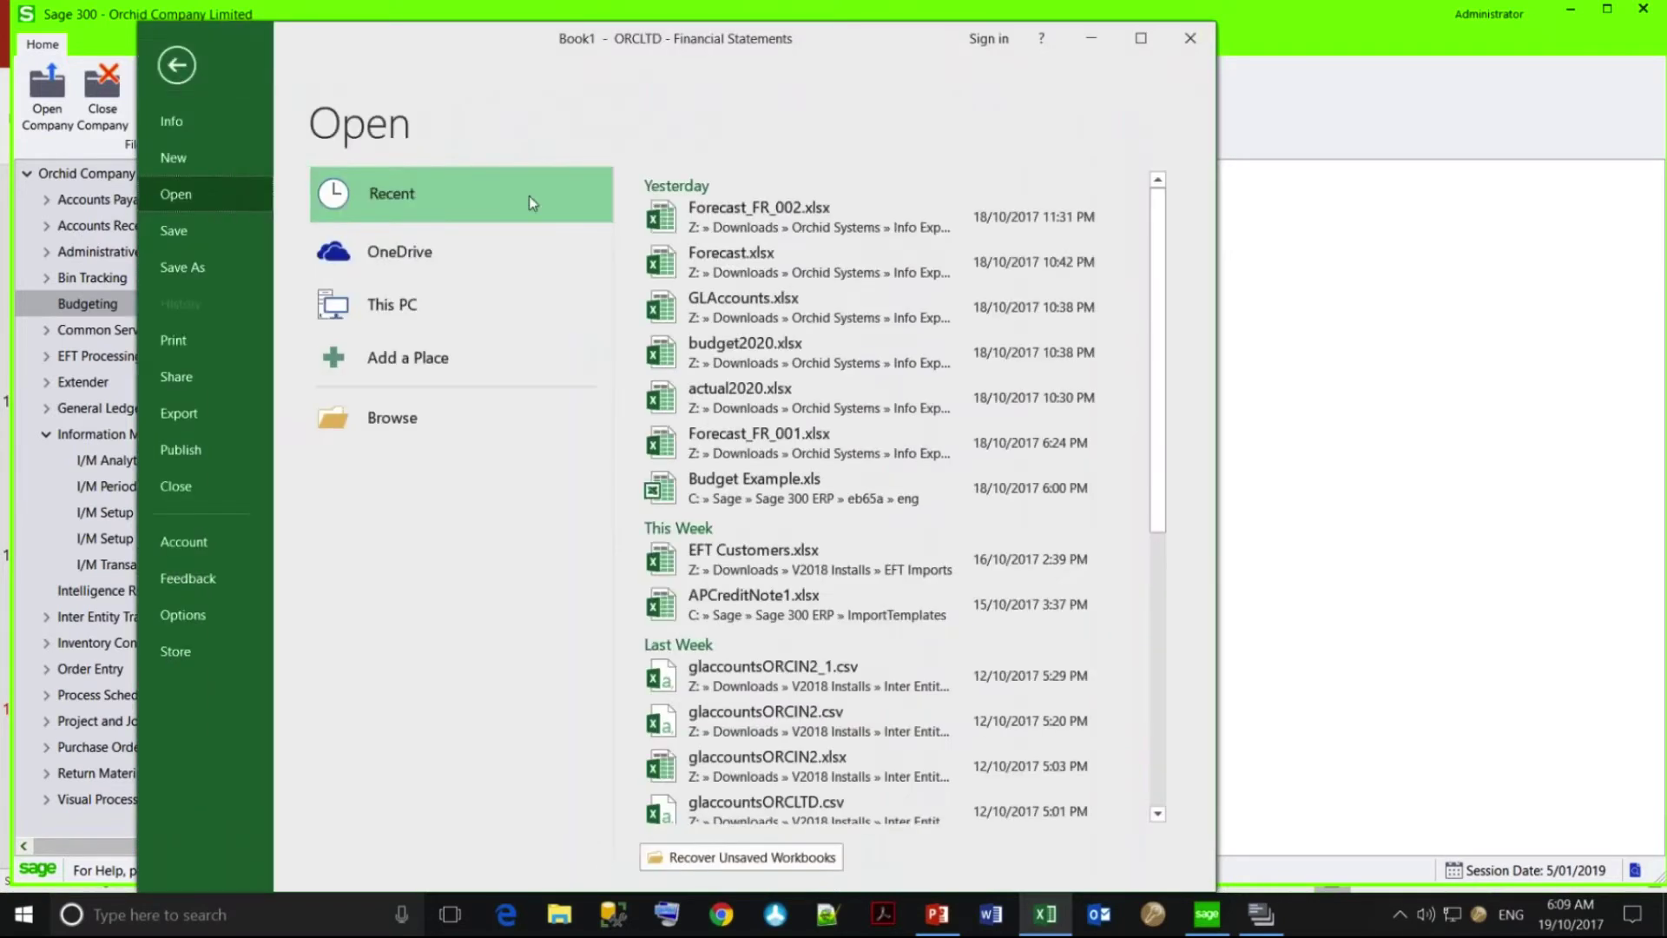
pyautogui.click(717, 263)
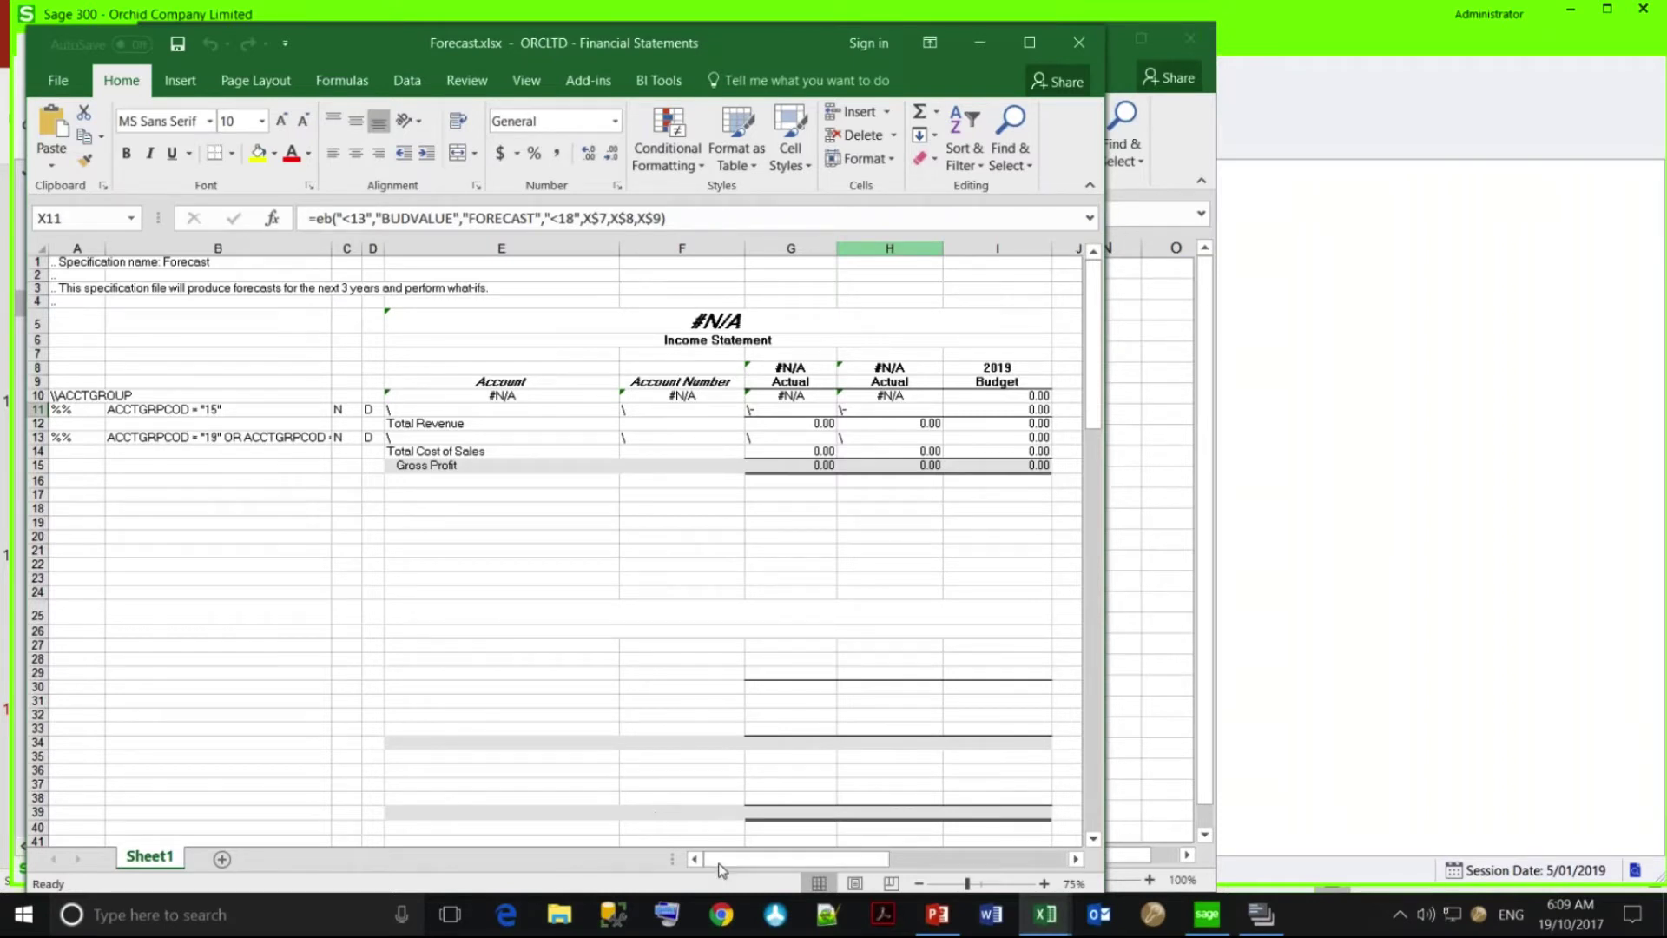
# Examine the actual and 2019 budget columns in the Forecast.xlsx income statement template, including the Total Revenue formulas.
pyautogui.moveTo(723, 860); pyautogui.dragTo(744, 857)
pyautogui.click(526, 421)
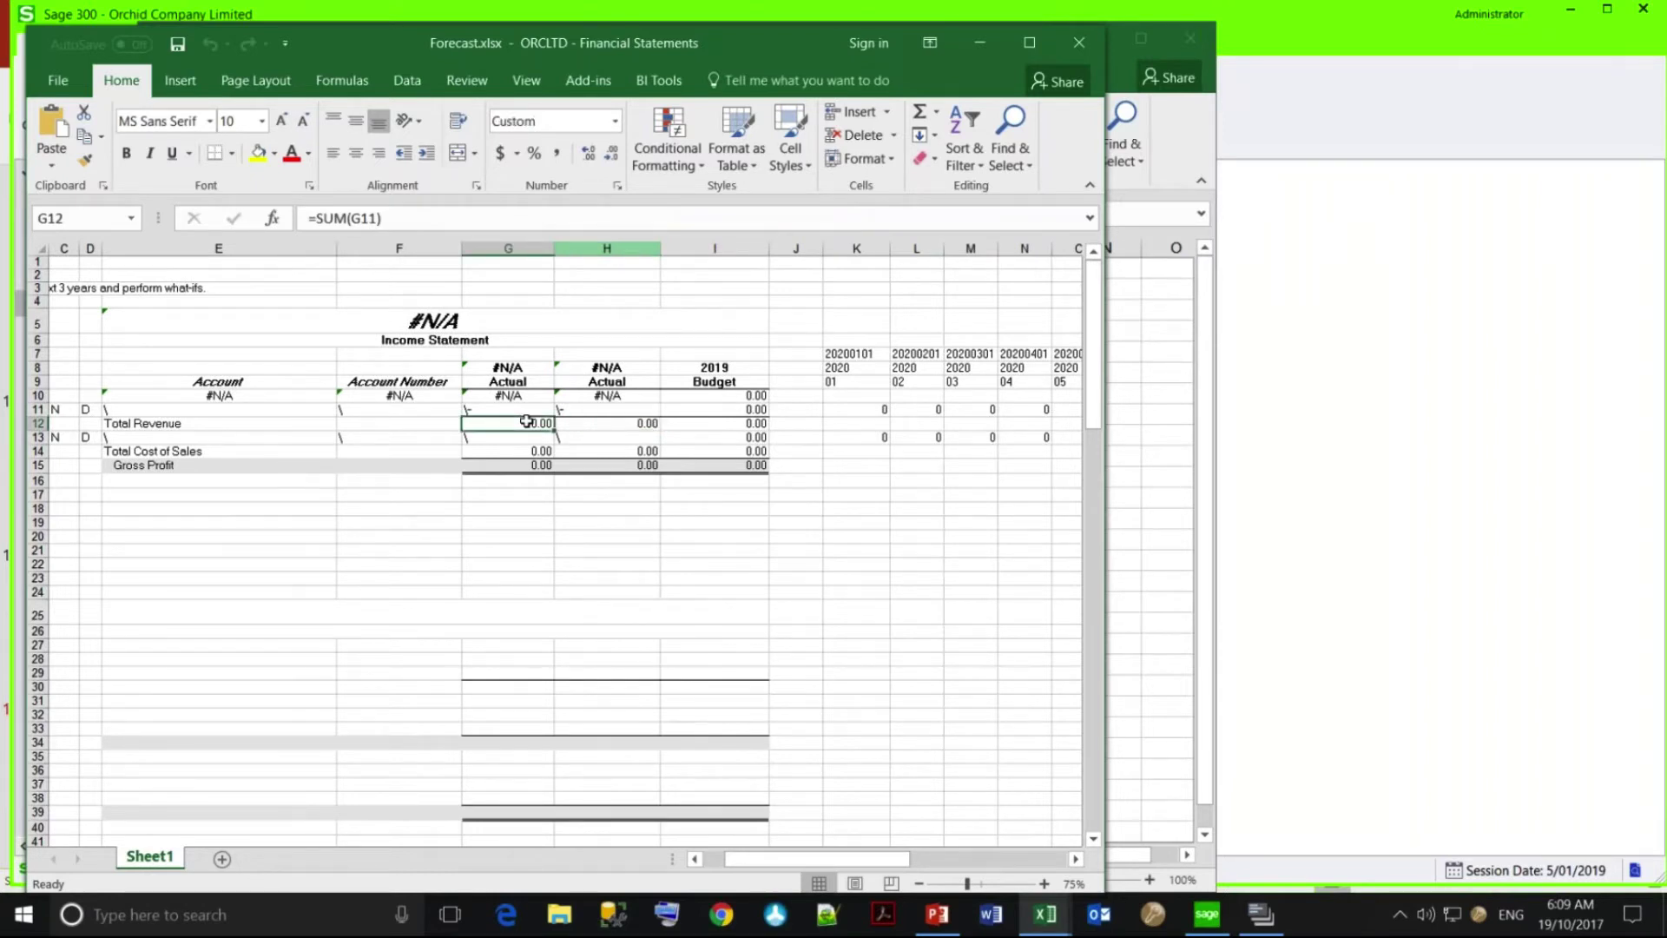
pyautogui.click(597, 422)
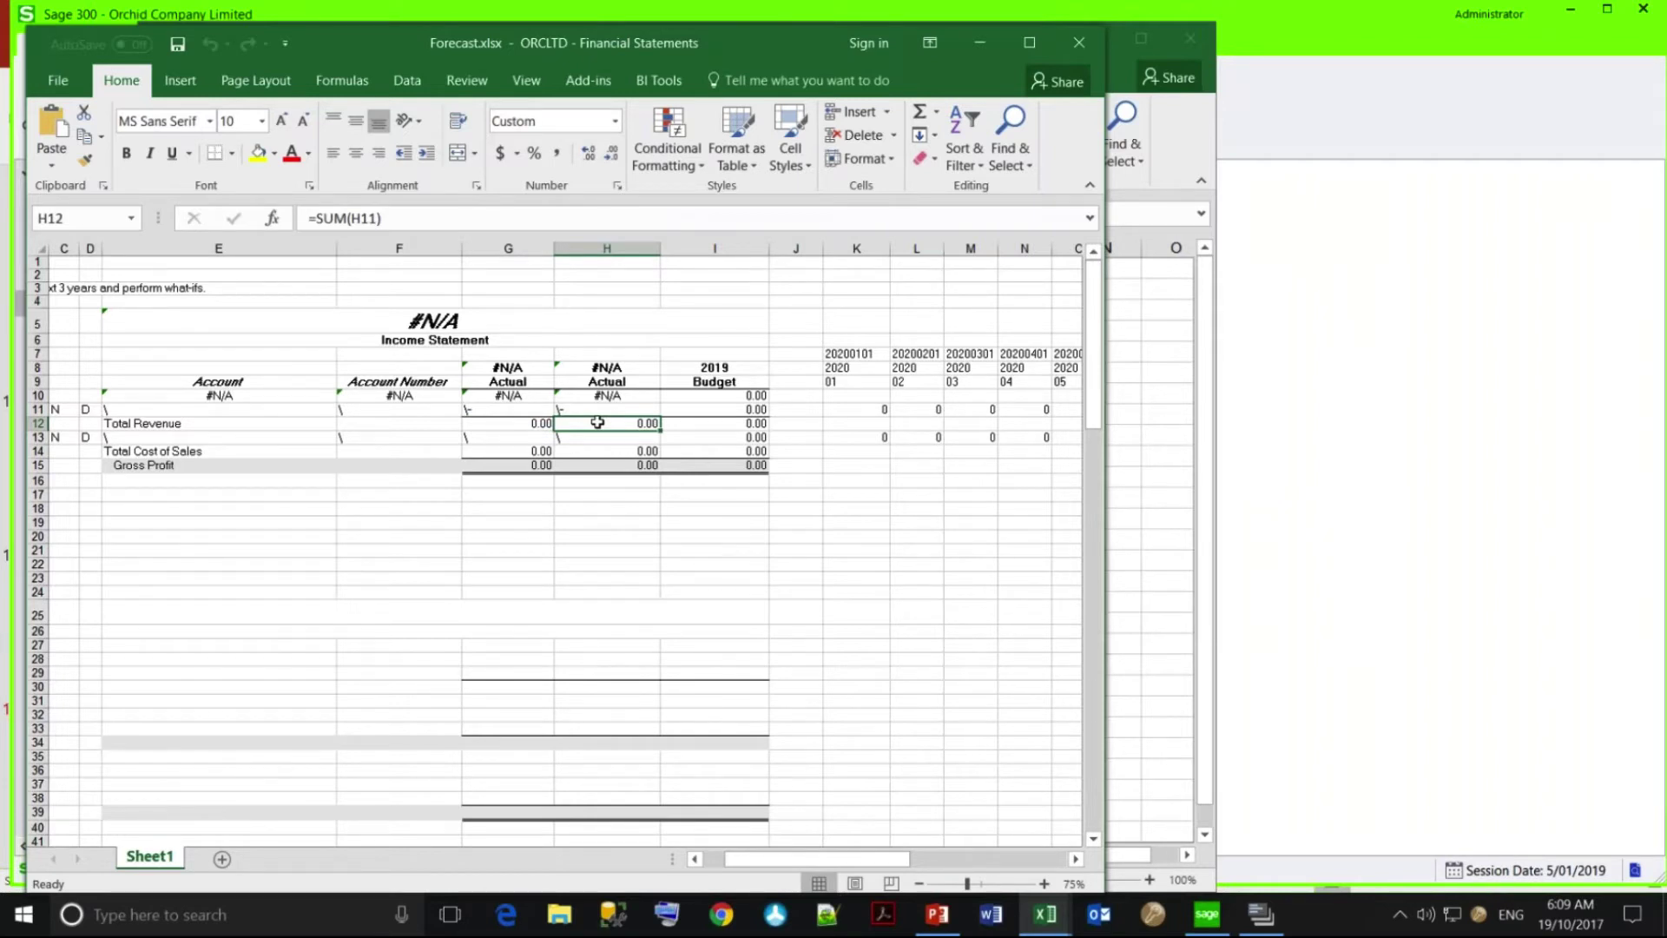
pyautogui.click(705, 396)
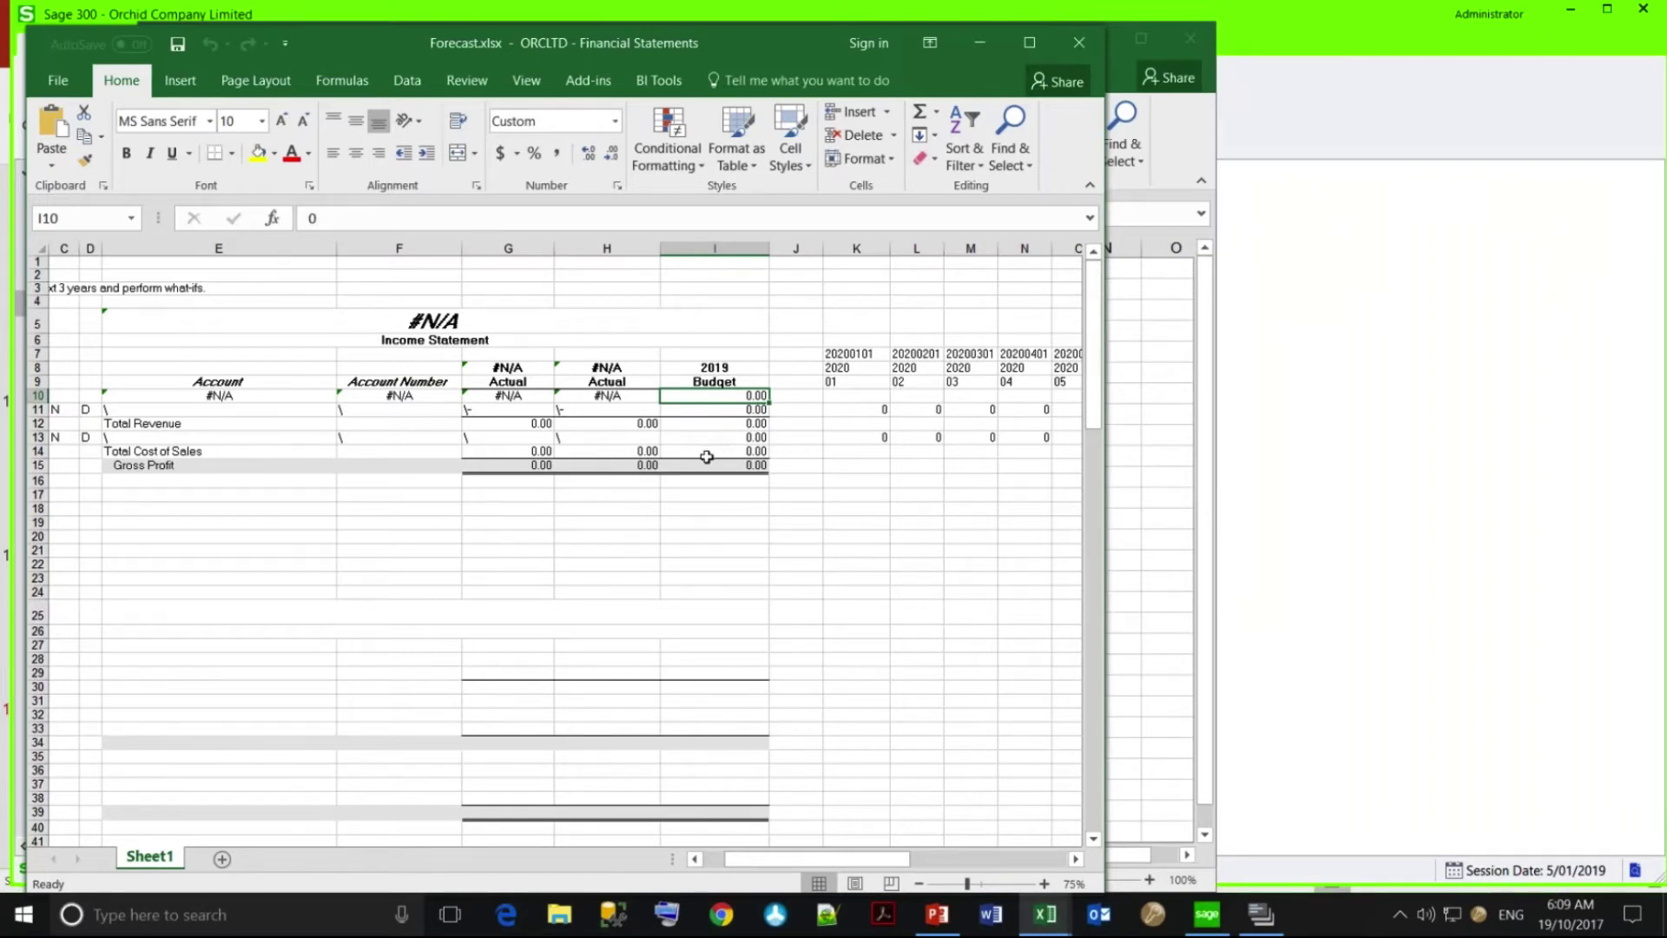
# Examine the monthly budget formulas across row 11, from K11 through to the eb write-back formula in X11.
pyautogui.click(835, 411)
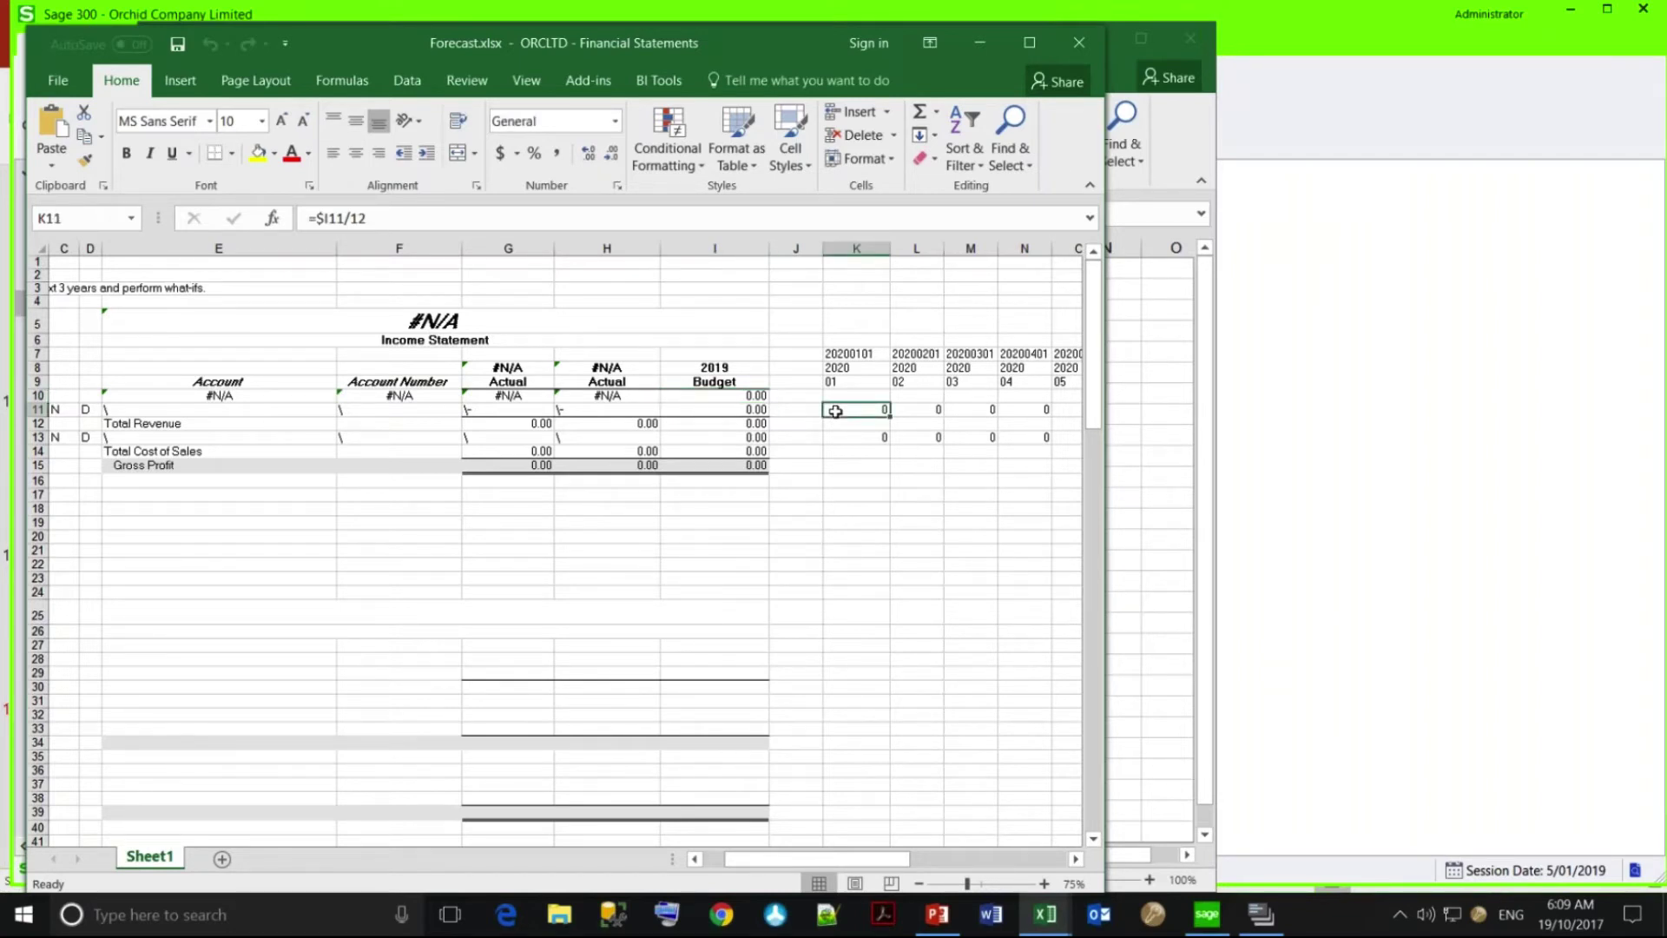
pyautogui.press('Right')
pyautogui.press('Right')
pyautogui.press('Right')
pyautogui.press('Right')
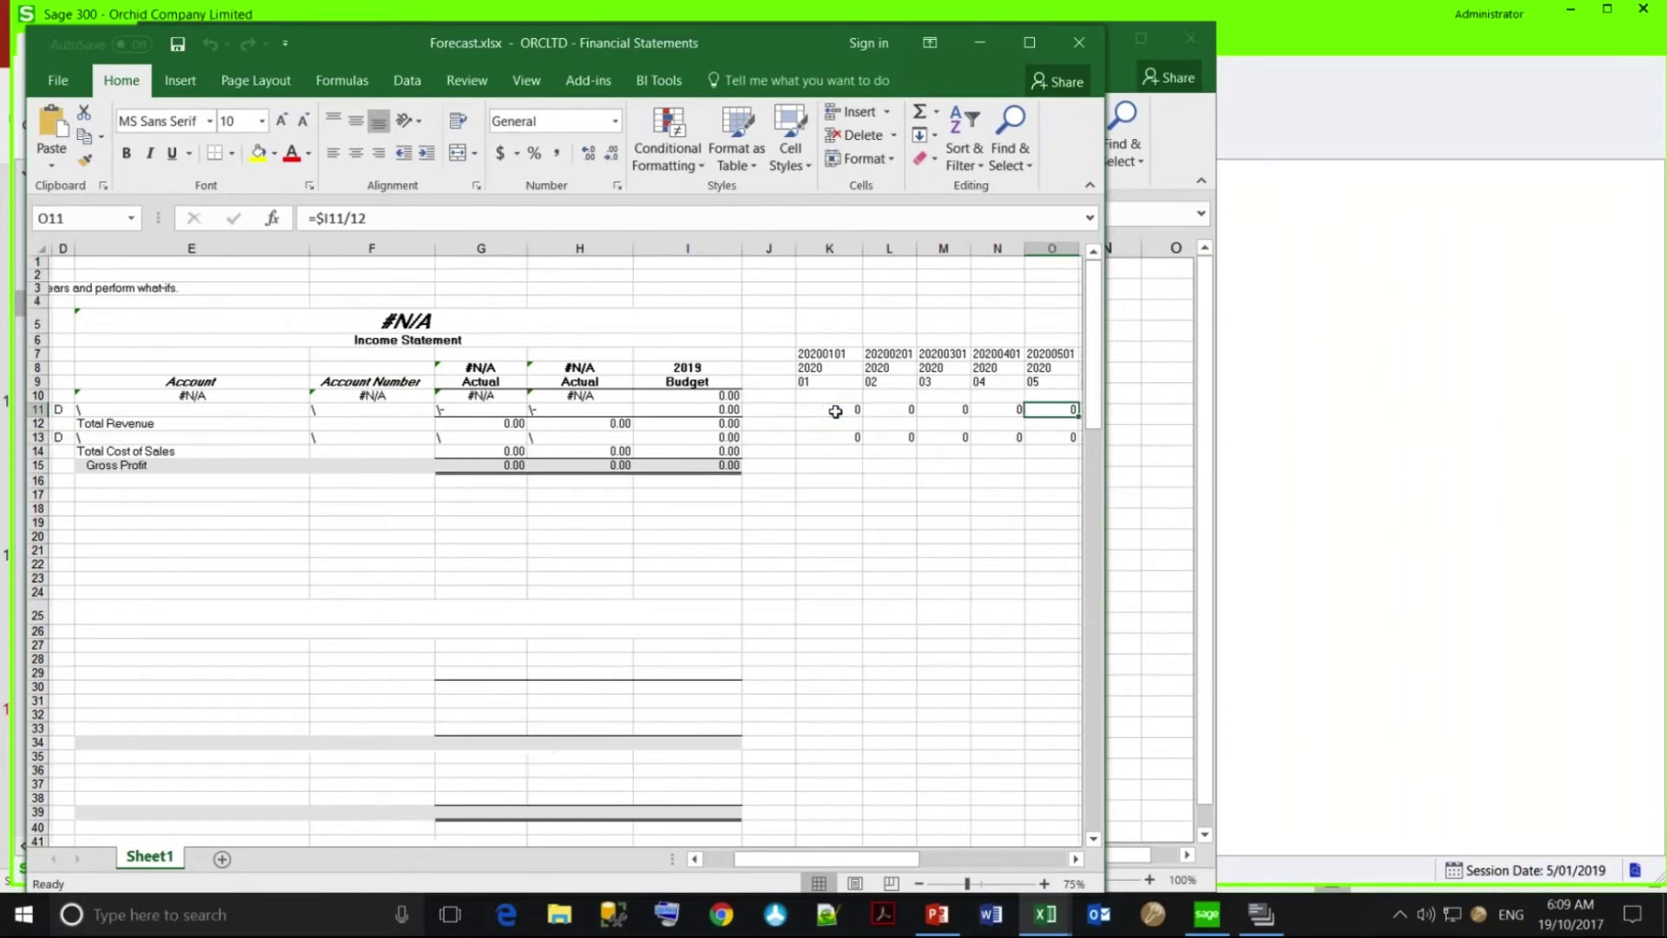
pyautogui.press('Right')
pyautogui.press('Right')
pyautogui.press('Right')
pyautogui.press('Right')
pyautogui.press('Right')
pyautogui.press('Right')
pyautogui.press('Right')
pyautogui.press('Right')
pyautogui.press('Right')
pyautogui.press('Right')
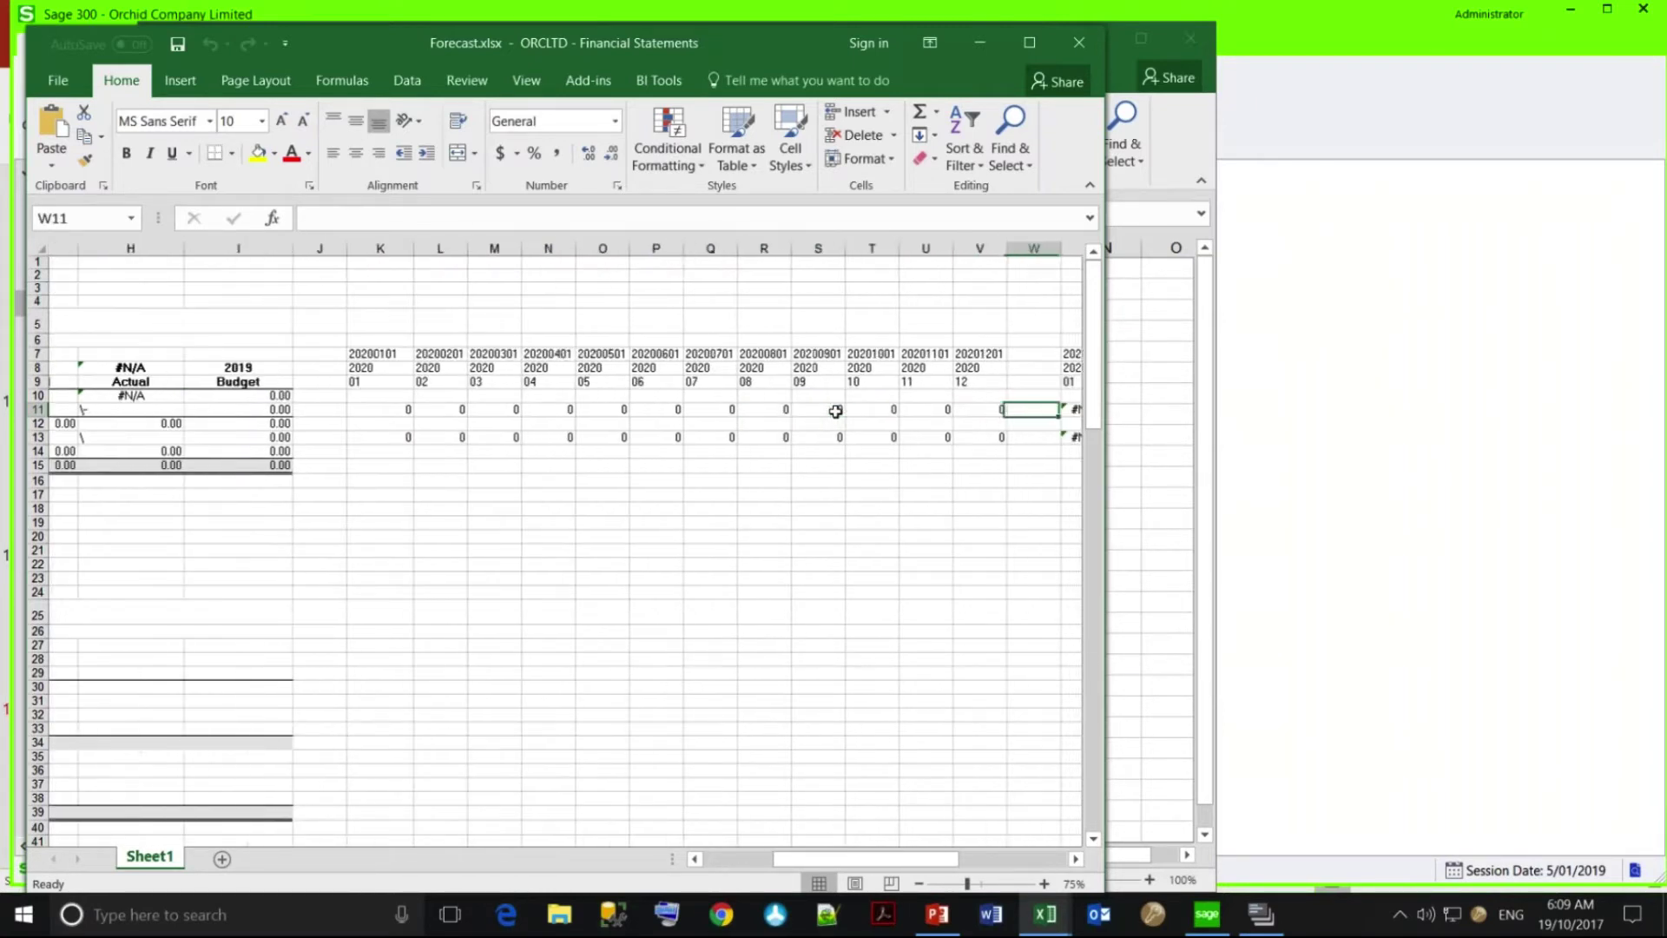
pyautogui.press('Left')
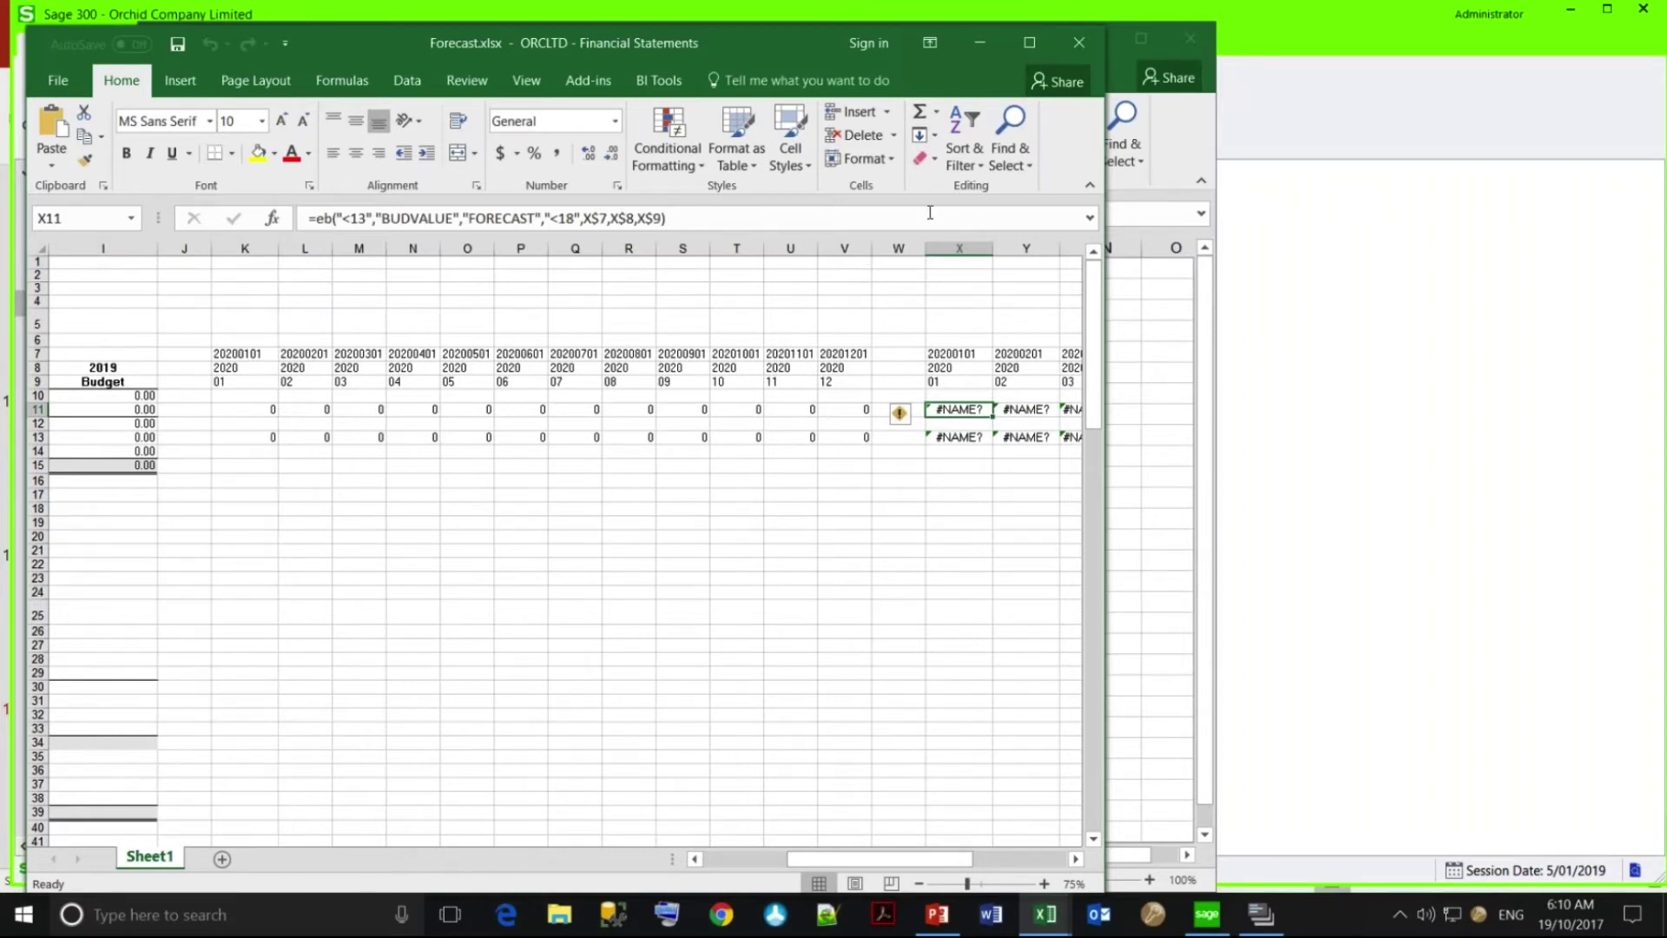
# Close Forecast.xlsx and the blank Financial Statements workbook to return to the Sage 300 desktop.
pyautogui.click(1076, 43)
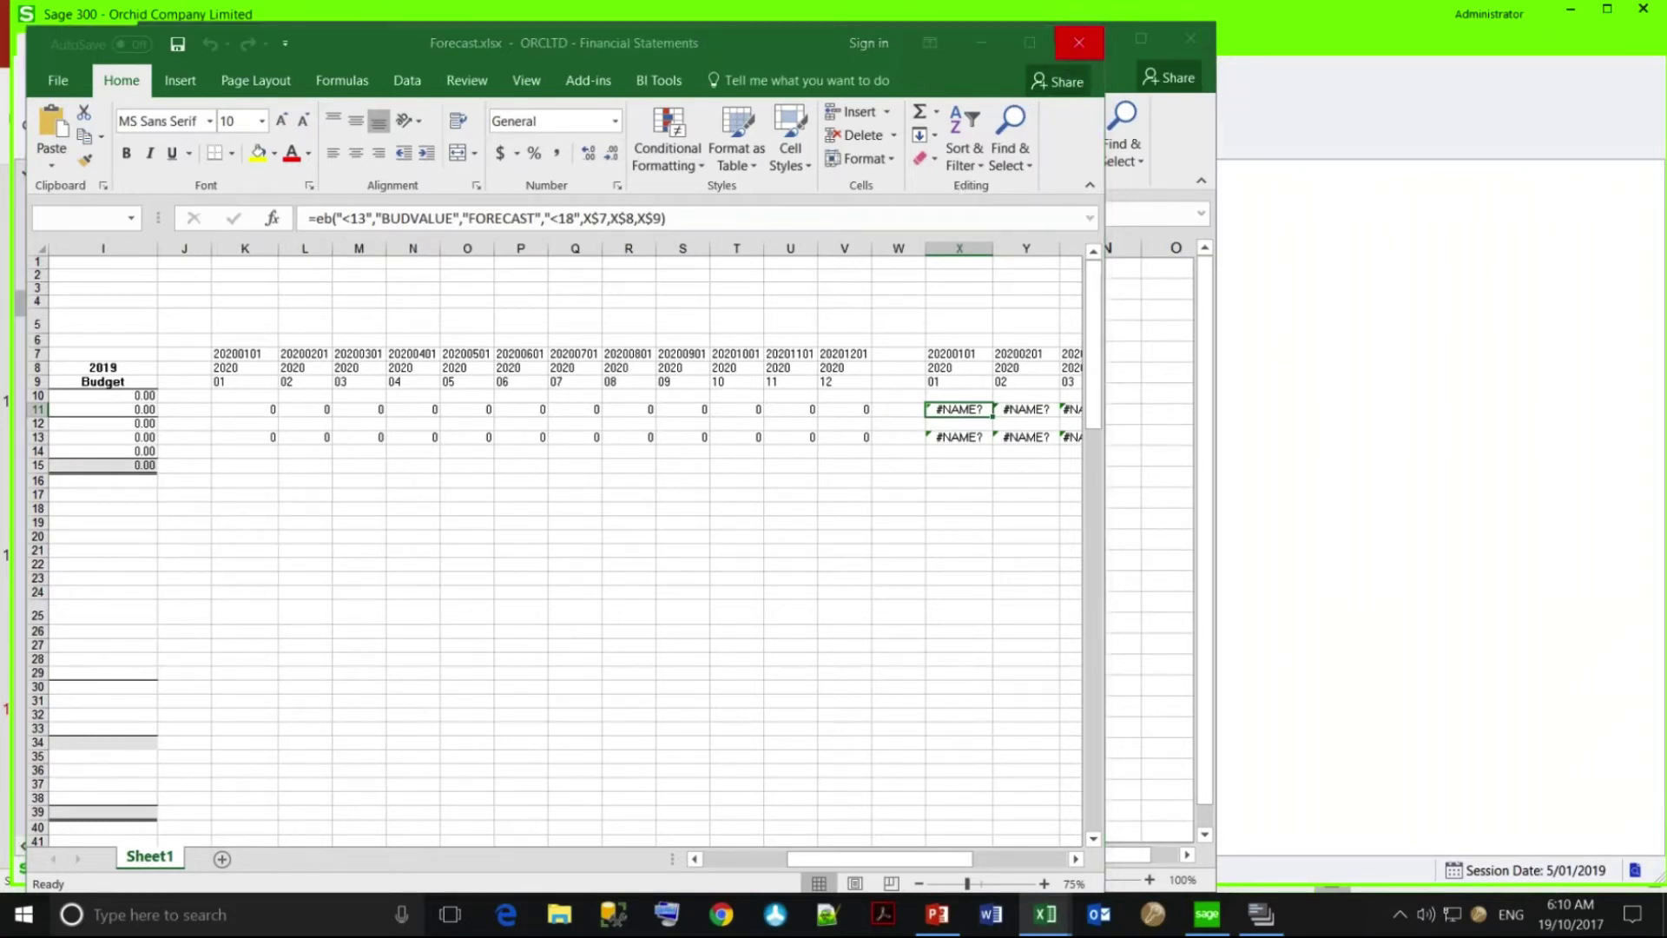
pyautogui.click(829, 477)
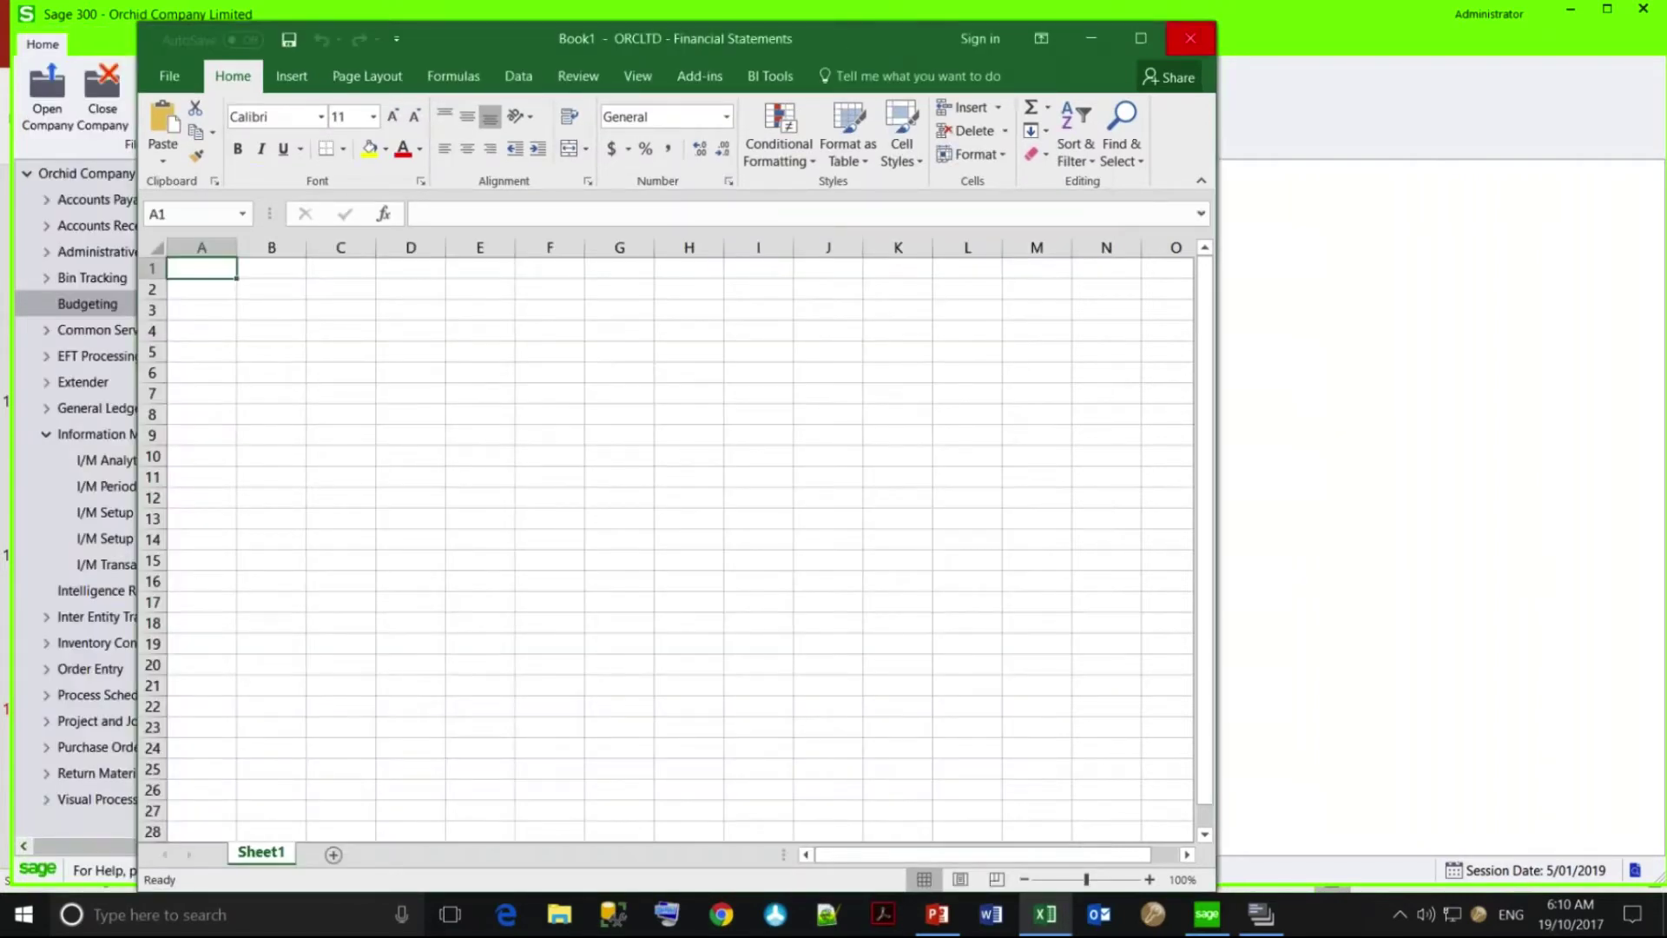
pyautogui.click(1190, 39)
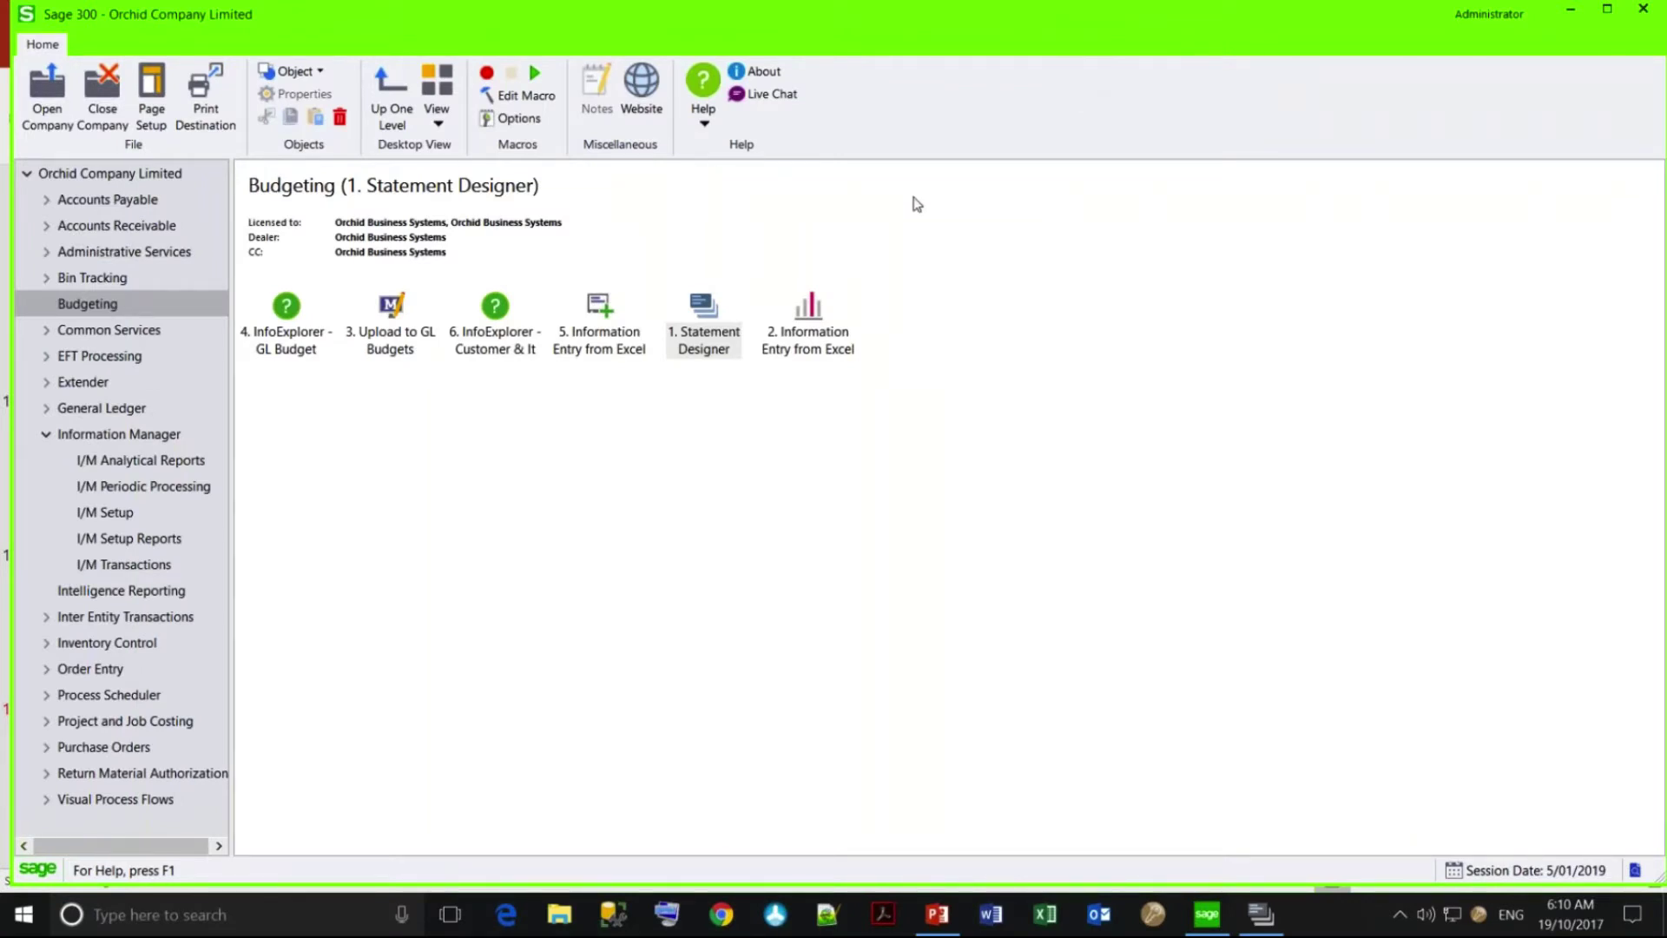
# Launch "2. Information Entry from Excel", dismiss the startup form, and open the recent workbook Forecast_FR_002.xlsx.
pyautogui.click(808, 318)
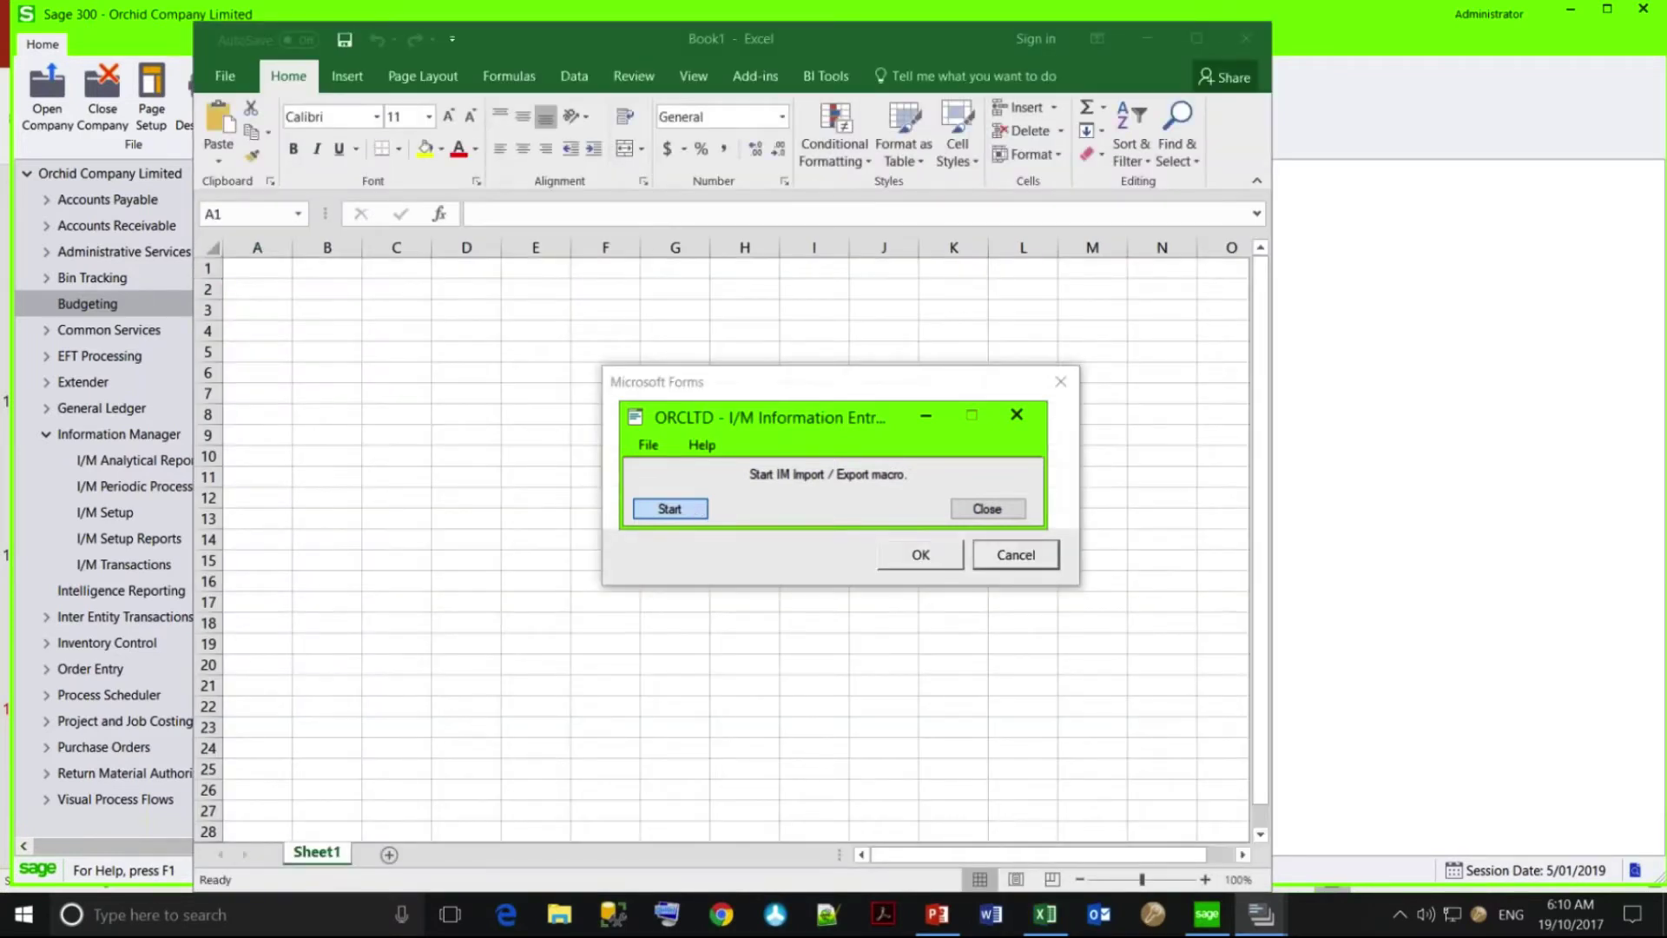
pyautogui.click(903, 557)
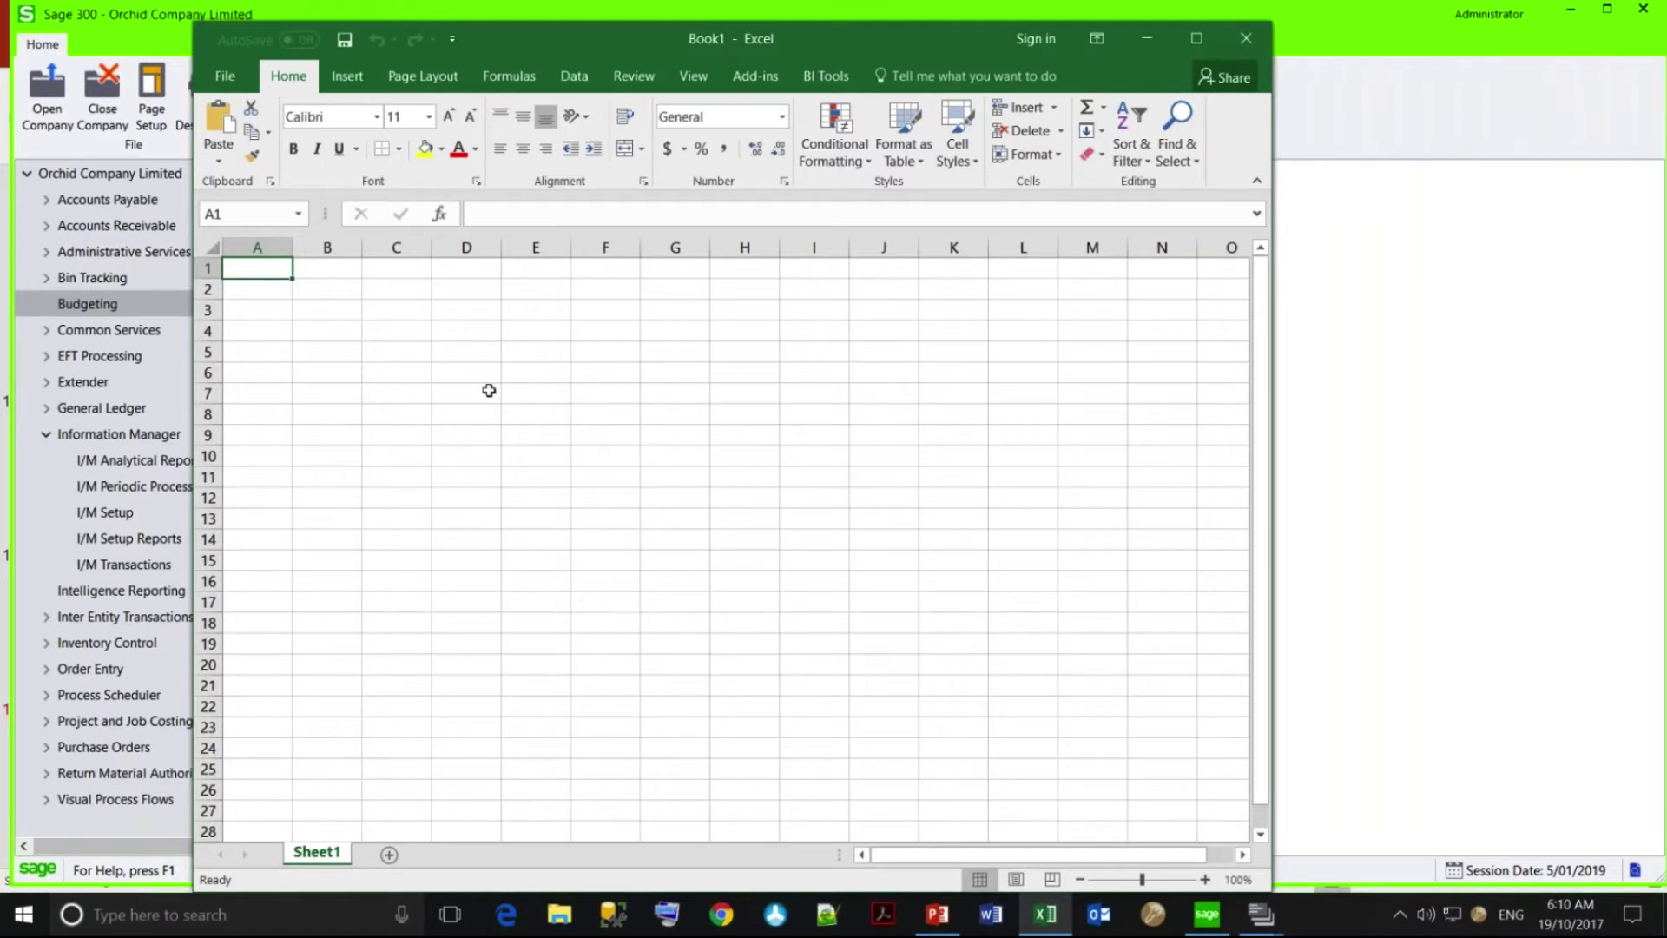
pyautogui.click(228, 76)
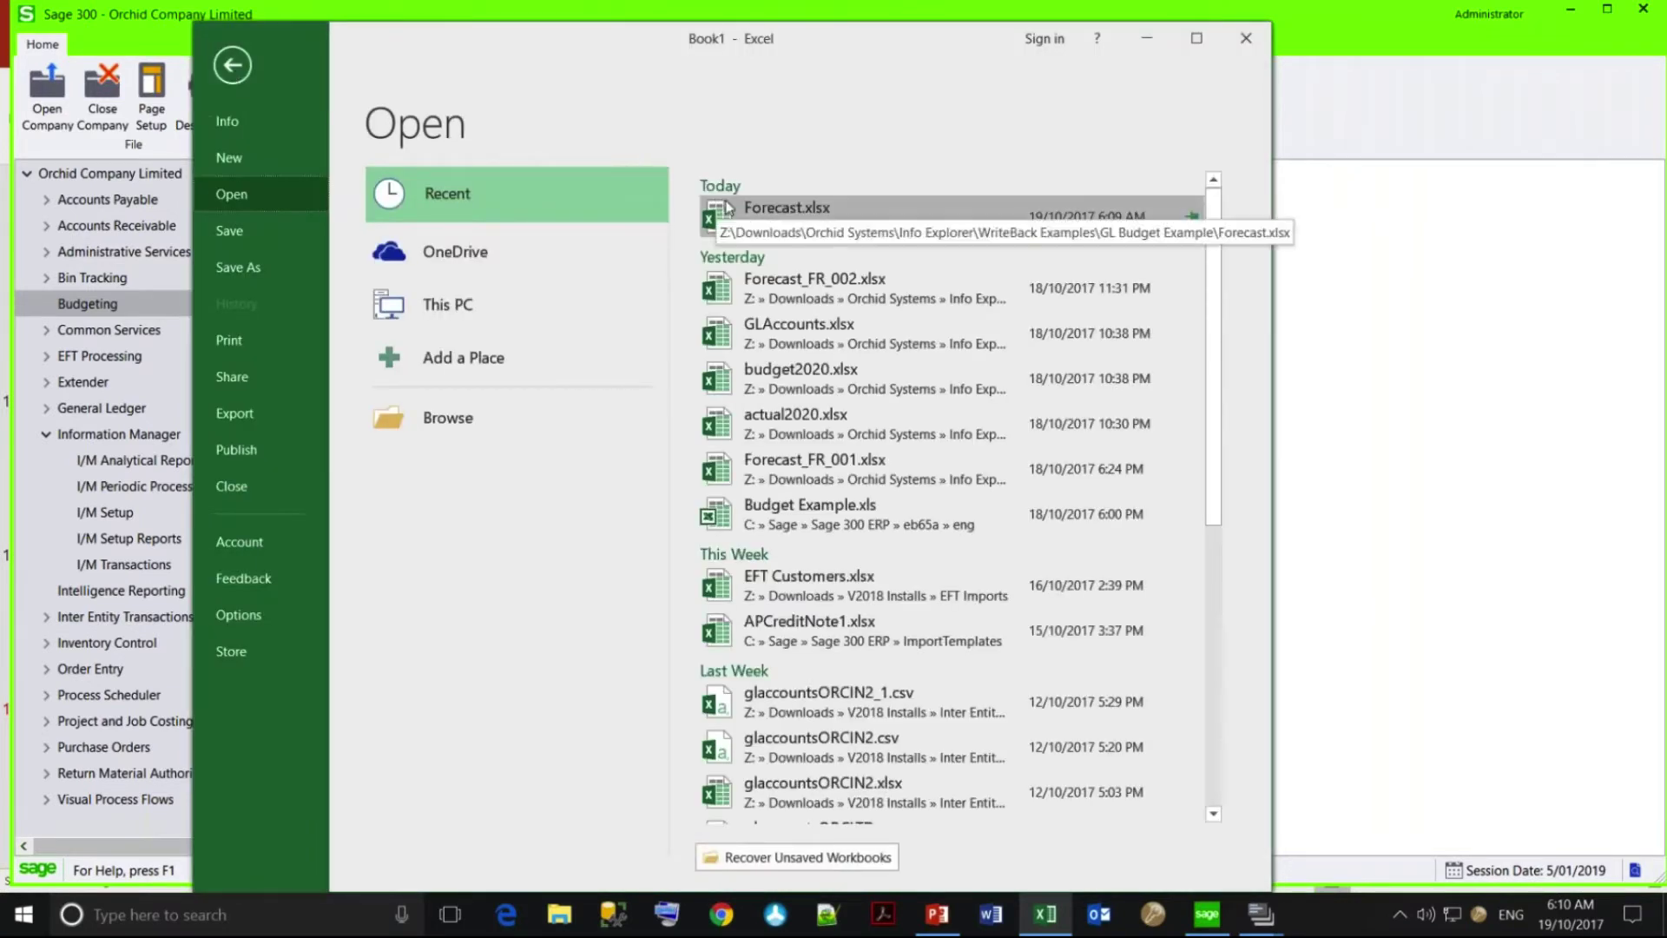
pyautogui.click(746, 283)
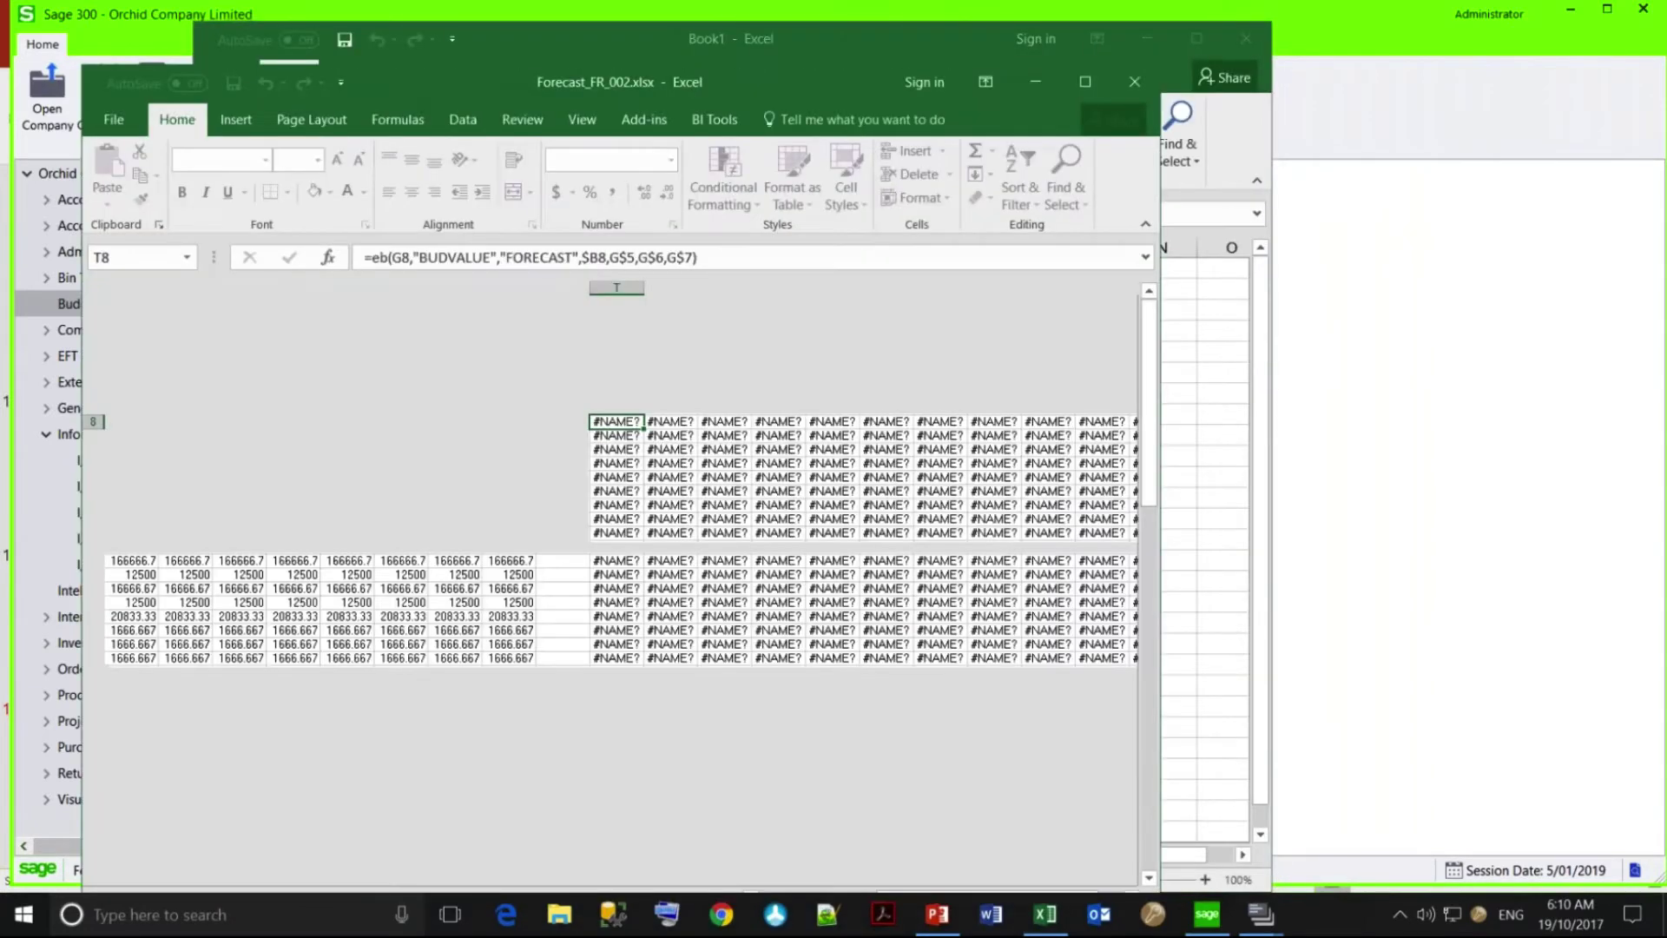
# Review row 25 of the generated income statement from the monthly figures back to the account number column.
pyautogui.click(415, 658)
pyautogui.press('Left')
pyautogui.press('Left')
pyautogui.press('Left')
pyautogui.press('Left')
pyautogui.press('Left')
pyautogui.press('Left')
pyautogui.press('Left')
pyautogui.press('Left')
pyautogui.press('Left')
pyautogui.press('Left')
pyautogui.press('Left')
pyautogui.press('Left')
pyautogui.press('Left')
pyautogui.press('Left')
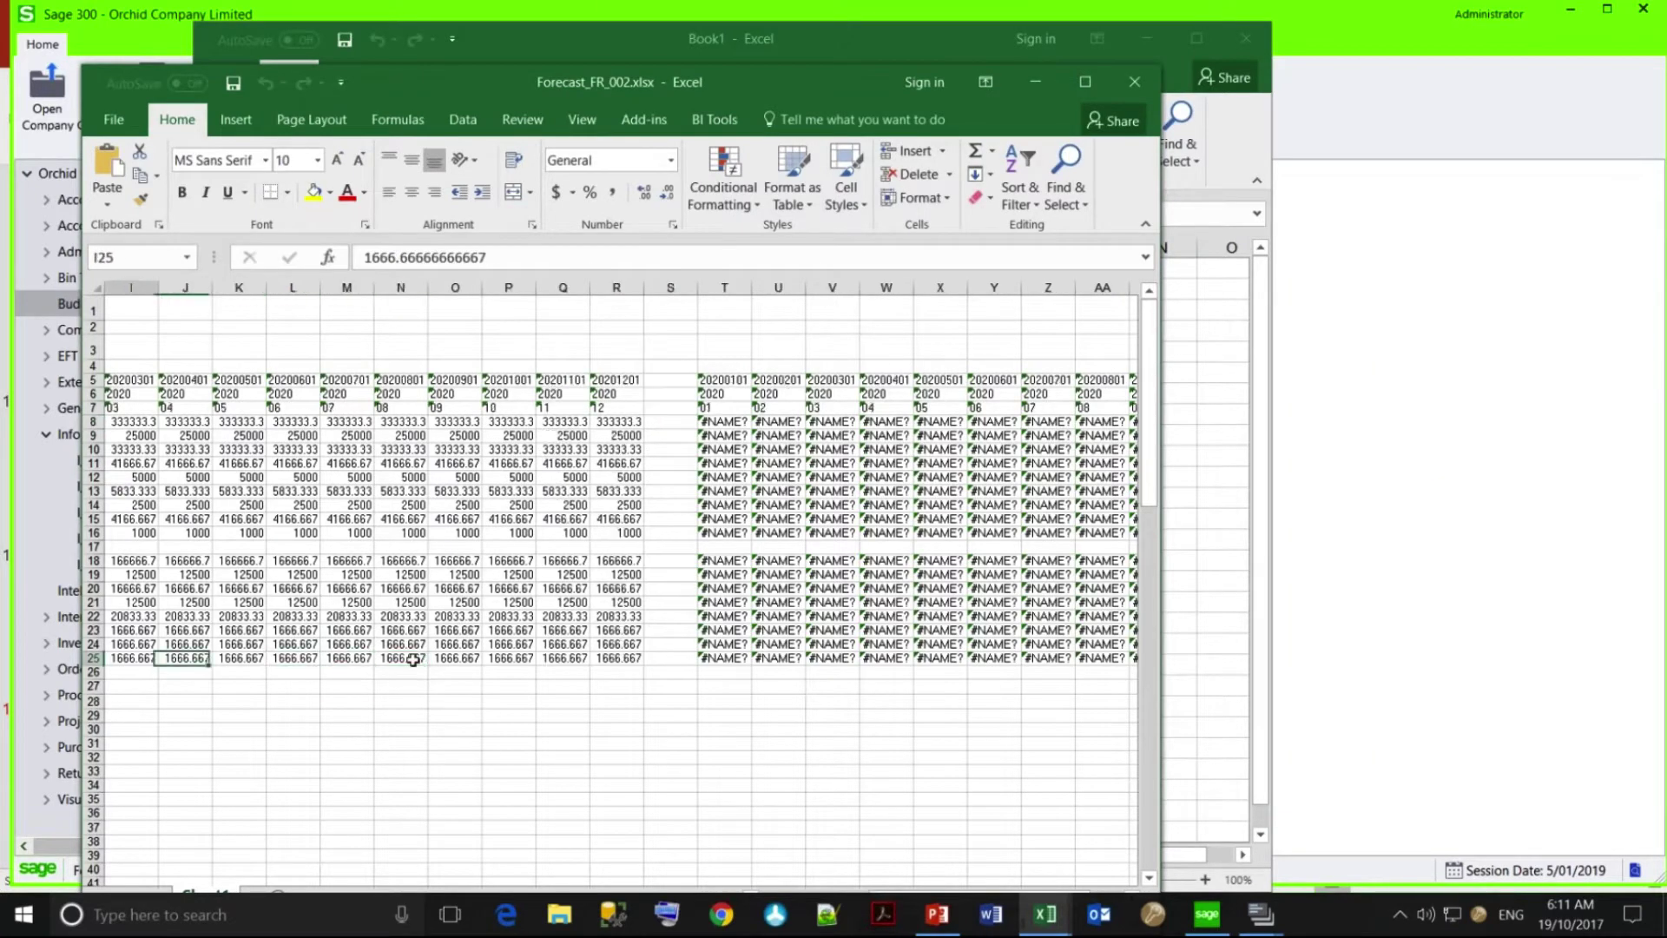
pyautogui.click(414, 658)
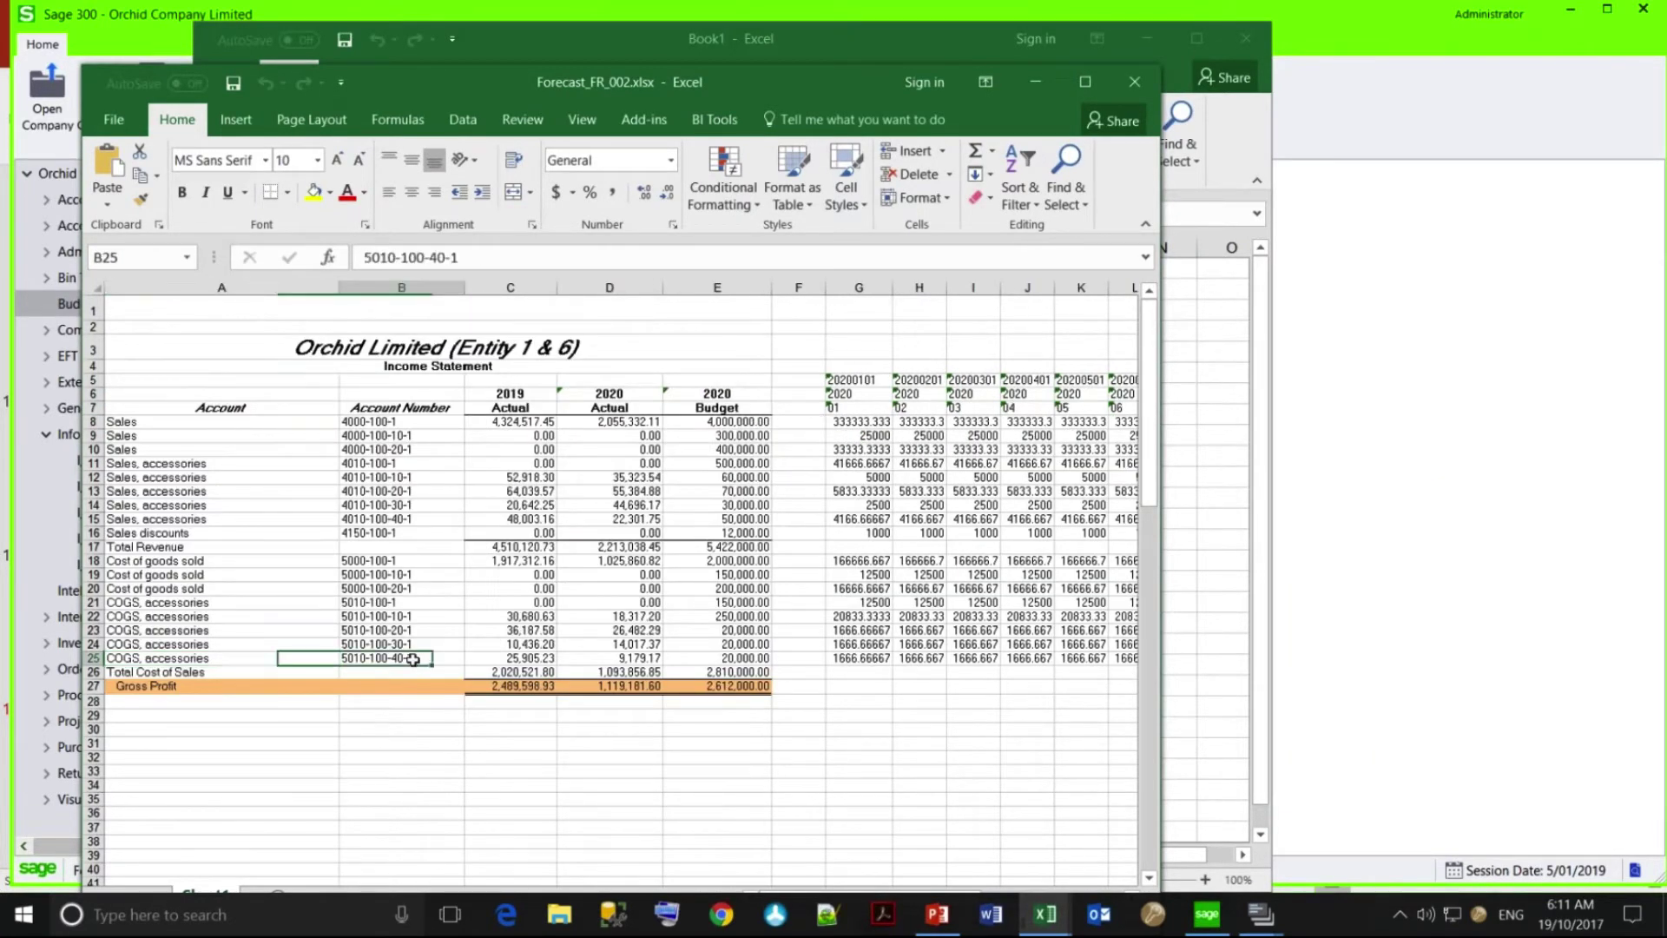
# Examine the 2019 Actual, 2020 Actual and 2020 Budget columns of the income statement, up to their year headings.
pyautogui.press('Right')
pyautogui.press('Right')
pyautogui.press('Left')
pyautogui.press('Up')
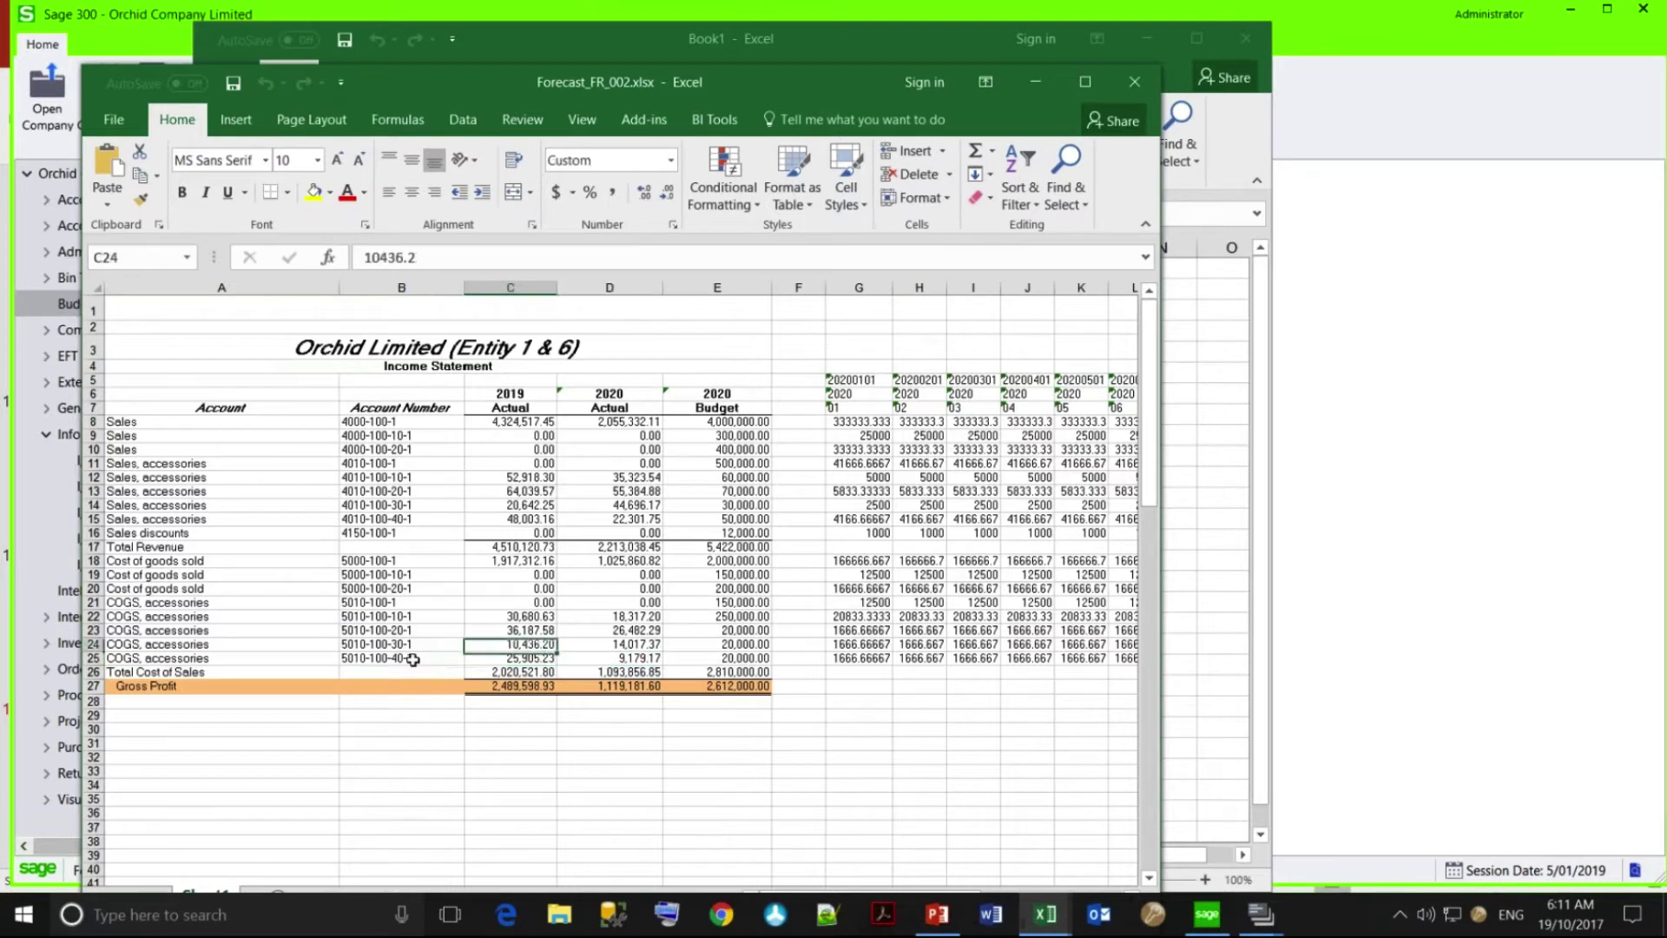
pyautogui.press('Up')
pyautogui.press('Up')
pyautogui.press('Up')
pyautogui.press('Up')
pyautogui.press('Up')
pyautogui.press('Up')
pyautogui.press('Up')
pyautogui.press('Up')
pyautogui.press('Up')
pyautogui.press('Up')
pyautogui.press('Up')
pyautogui.press('Up')
pyautogui.press('Up')
pyautogui.press('Up')
pyautogui.press('Up')
pyautogui.press('Up')
pyautogui.press('Up')
pyautogui.press('Up')
pyautogui.press('Up')
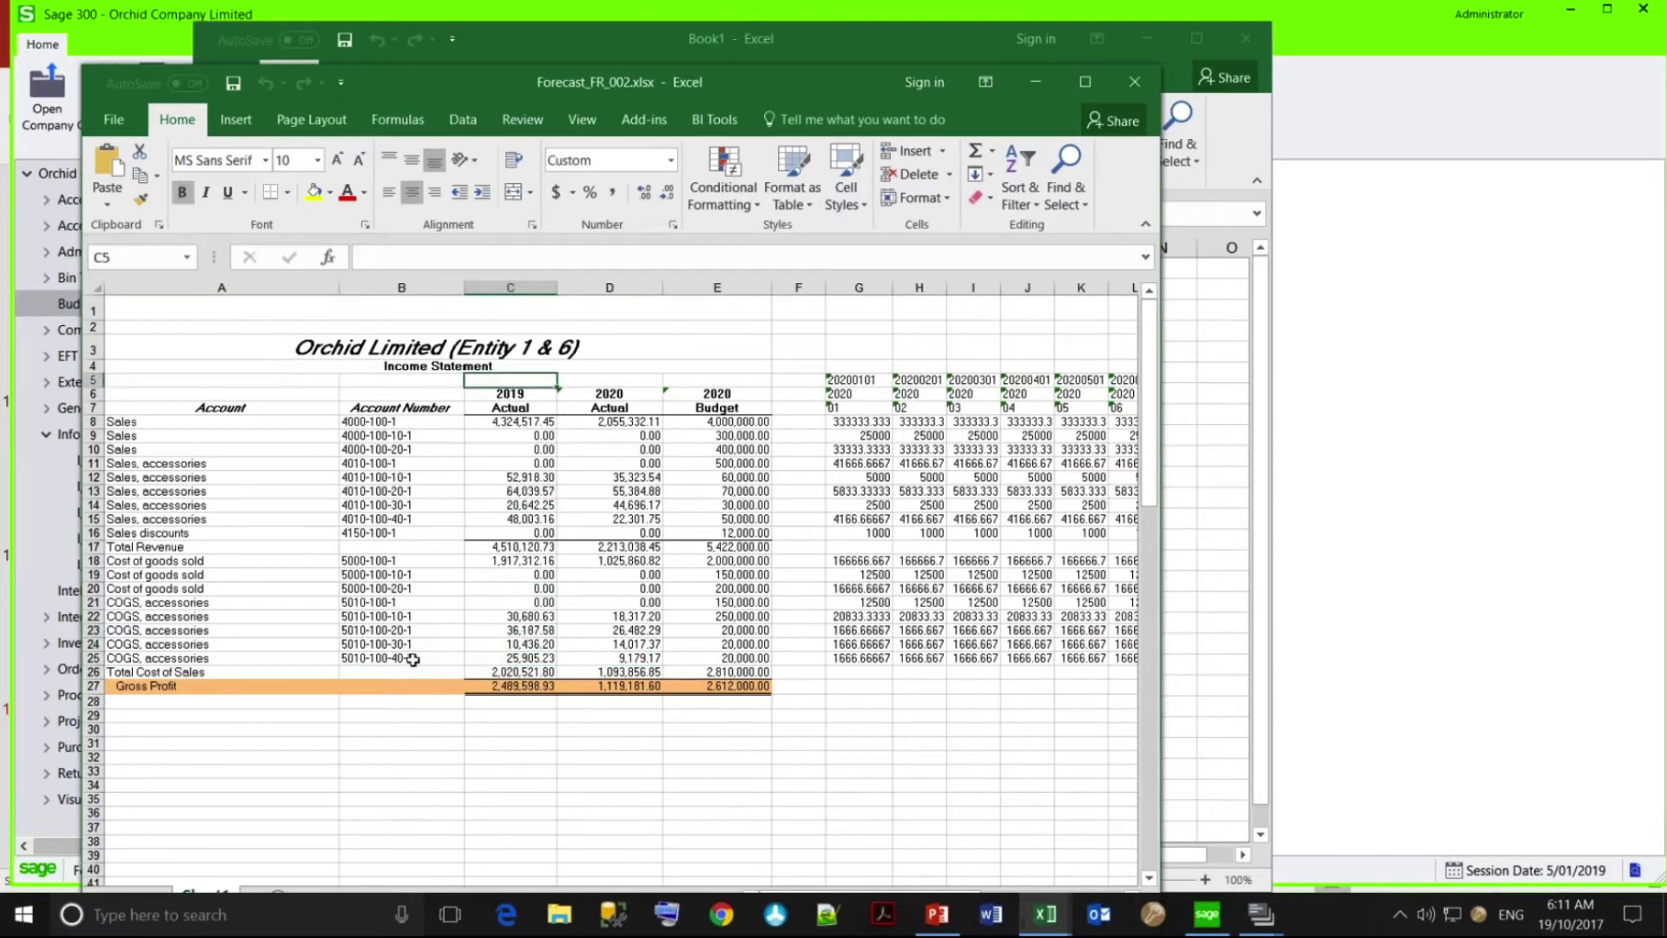
pyautogui.press('Down')
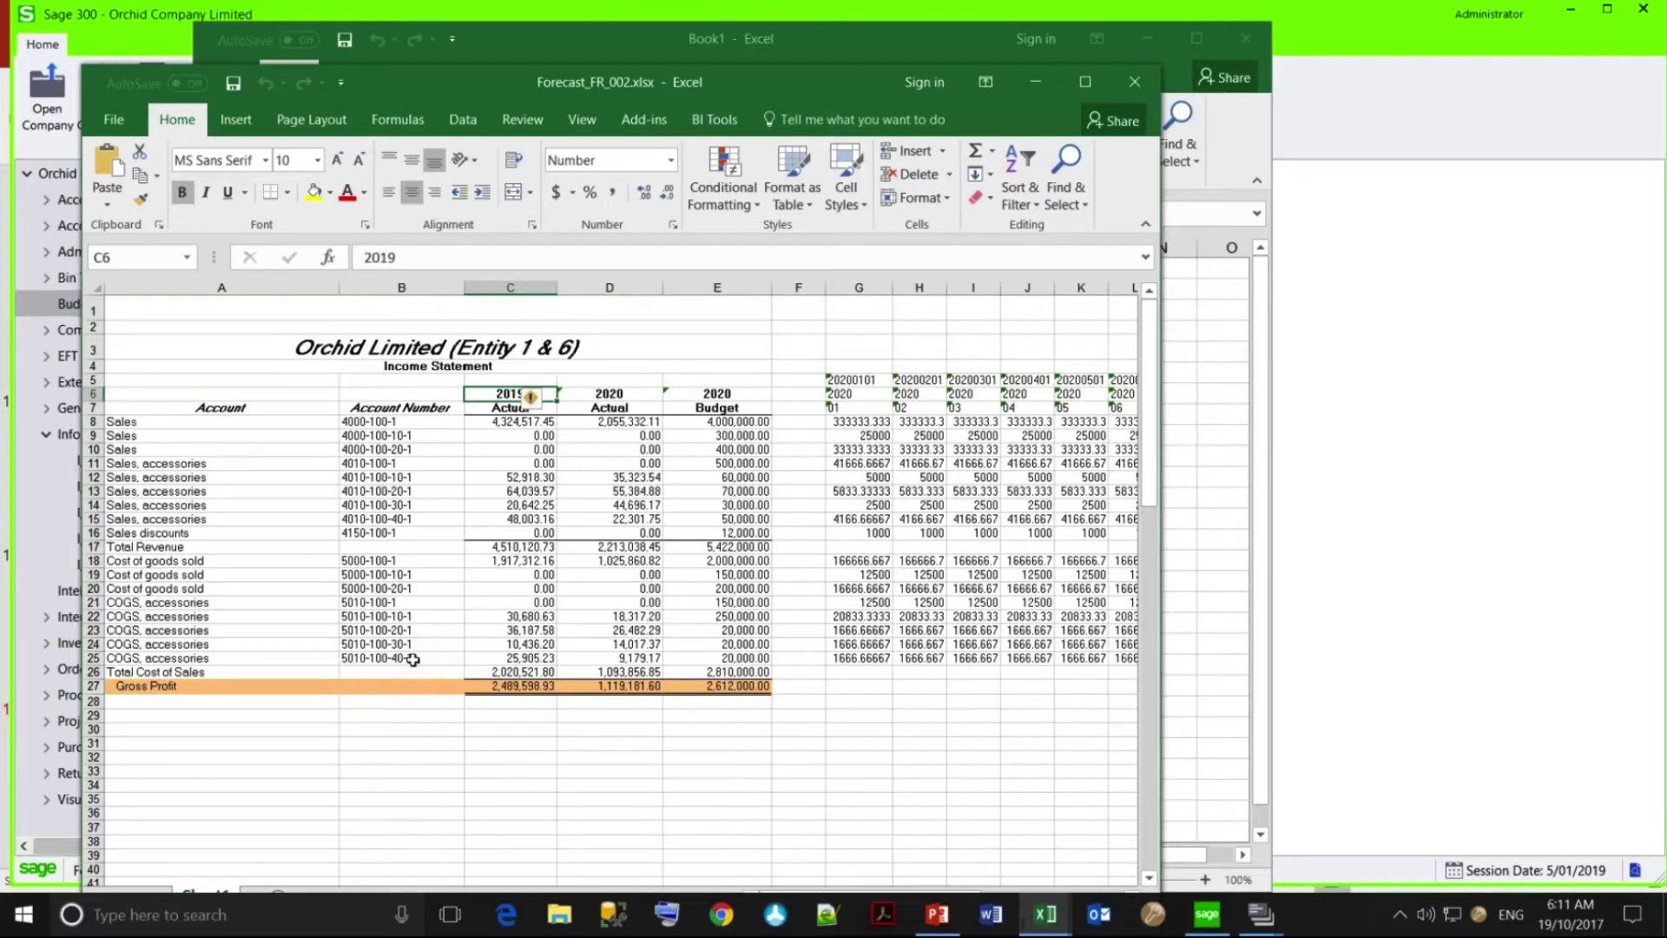
pyautogui.press('Right')
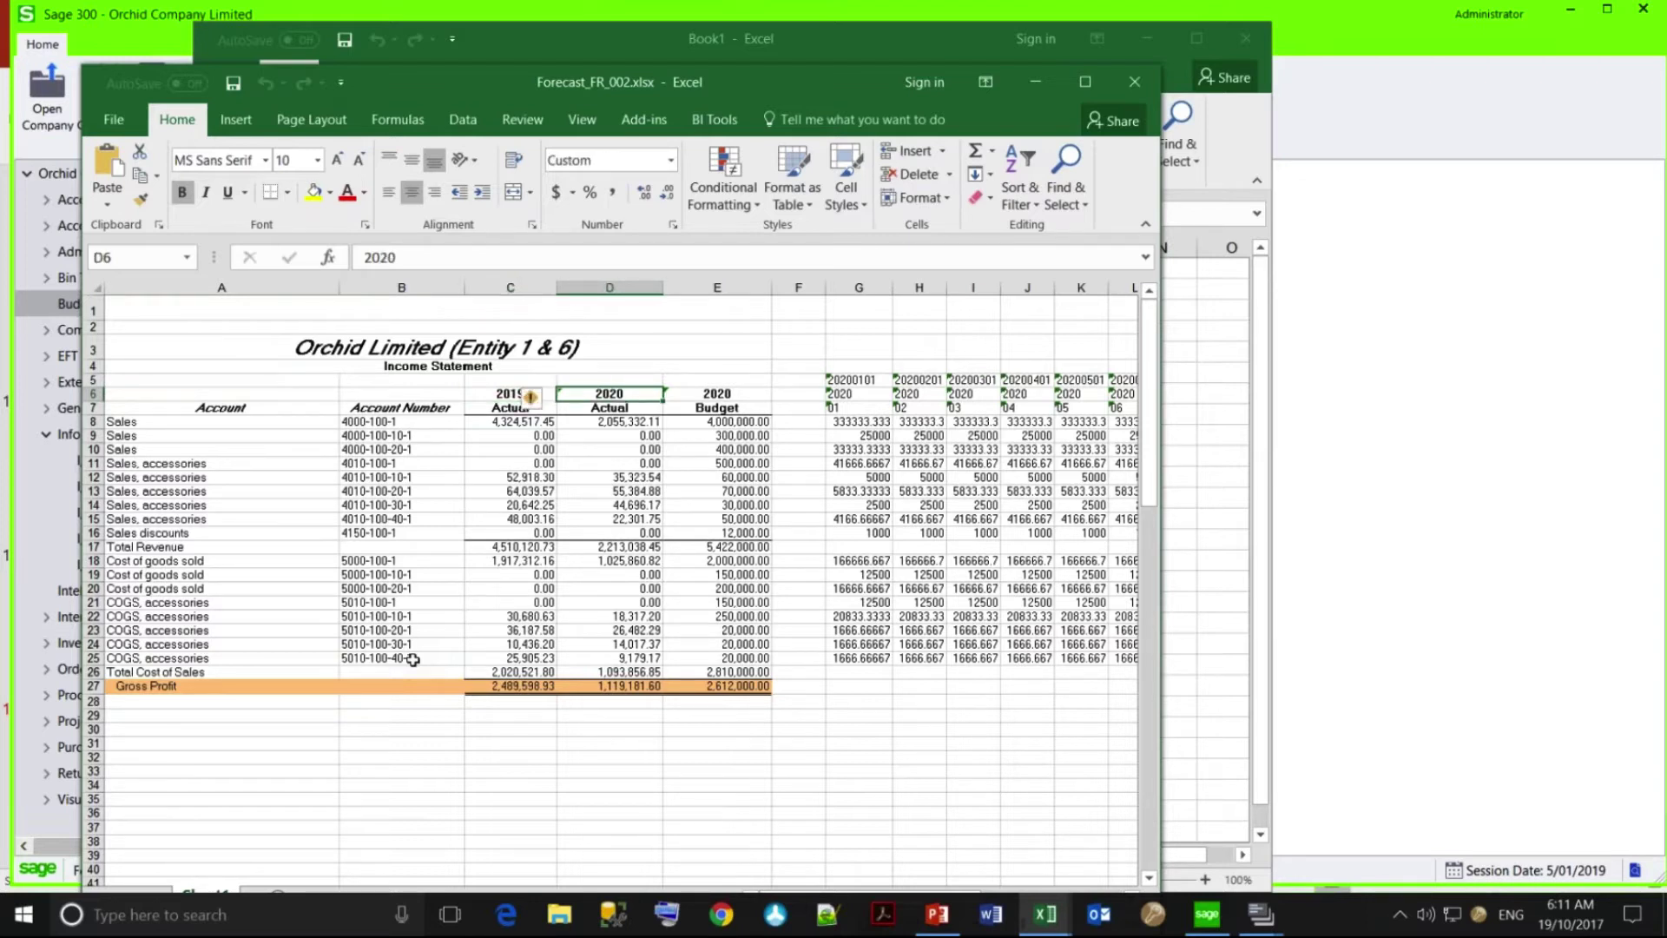
pyautogui.press('Right')
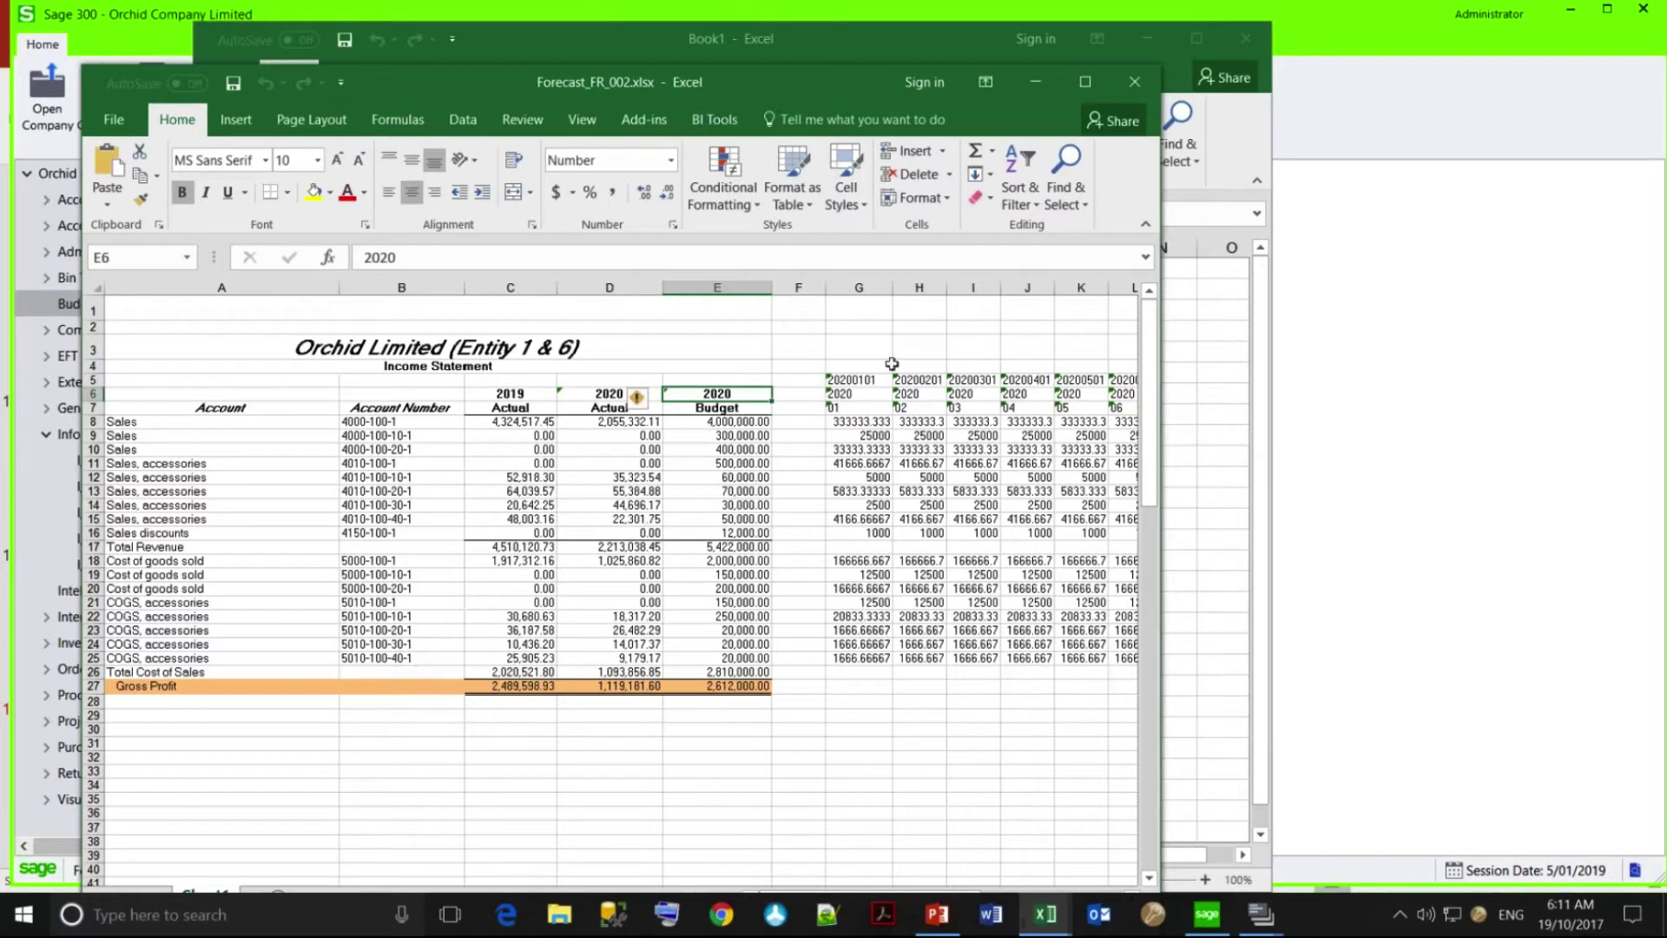
# Examine the 2020 Budget amounts for the sales accounts, from E8 to E14, and select E8.
pyautogui.click(868, 373)
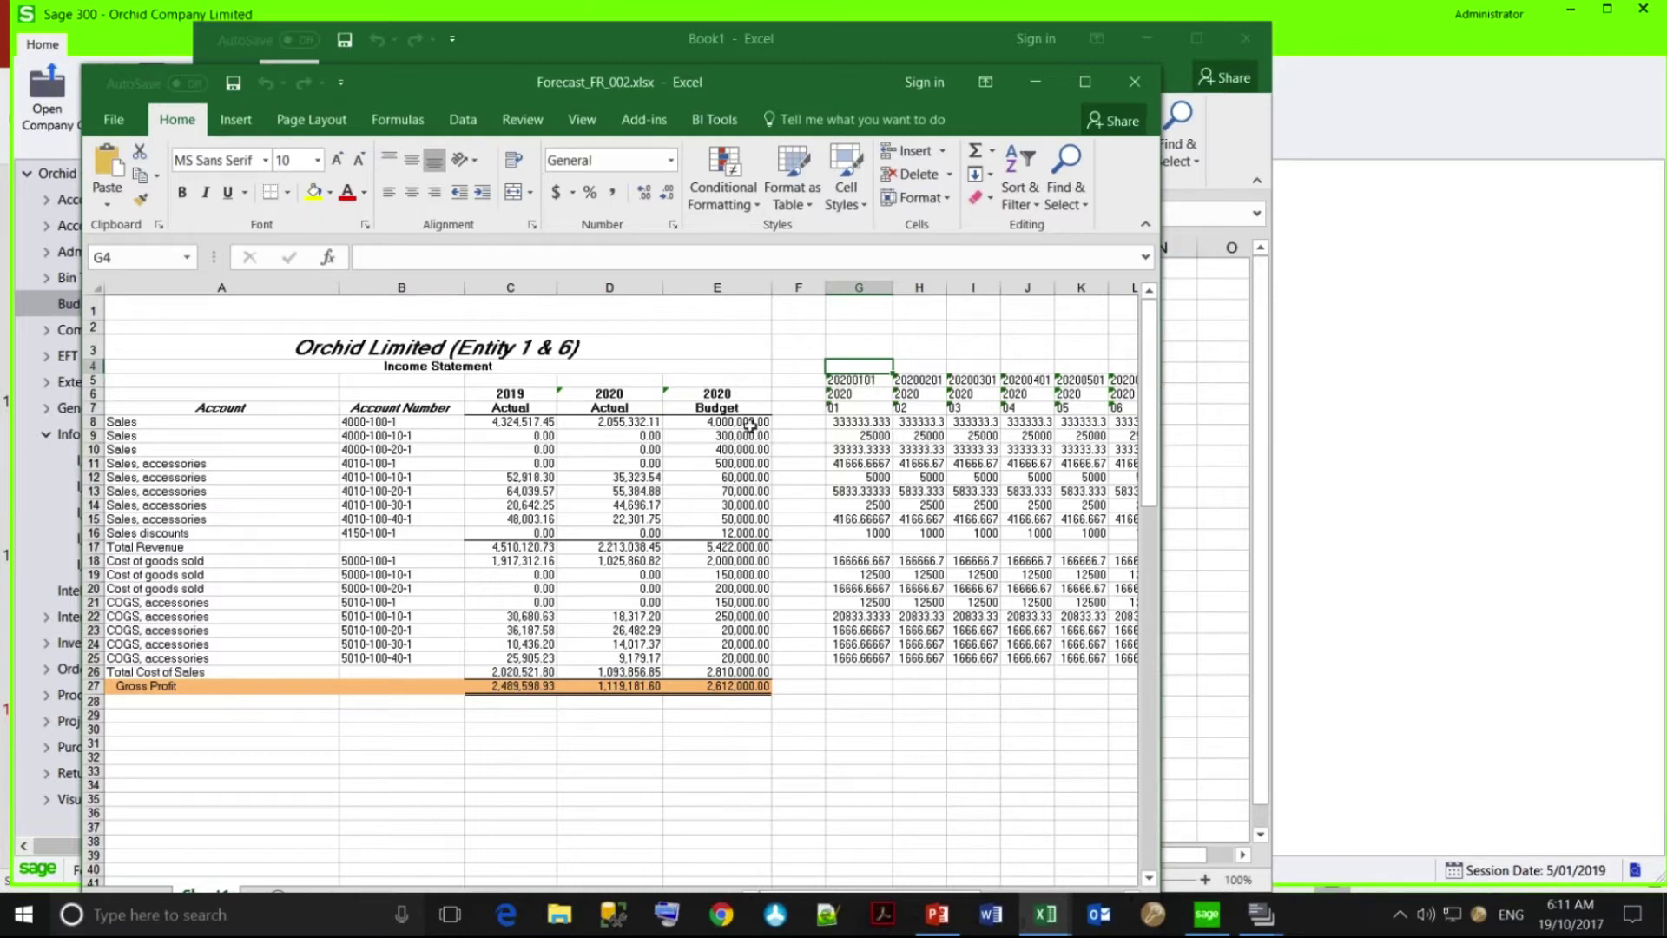
pyautogui.moveTo(729, 428); pyautogui.dragTo(732, 506)
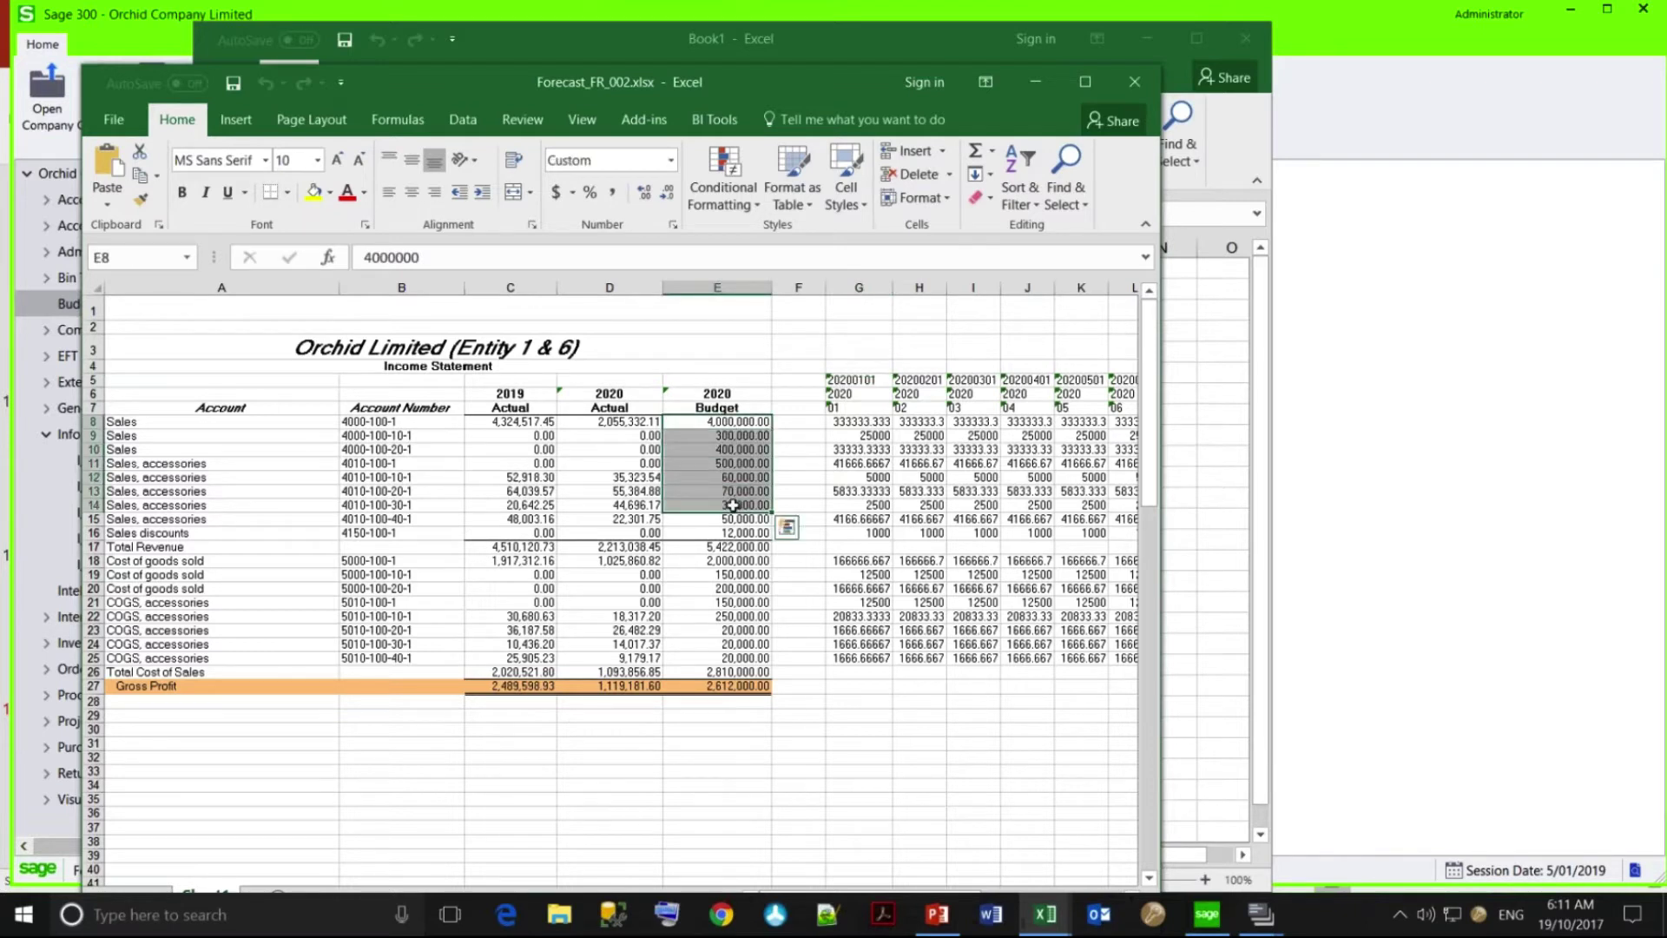
pyautogui.click(738, 425)
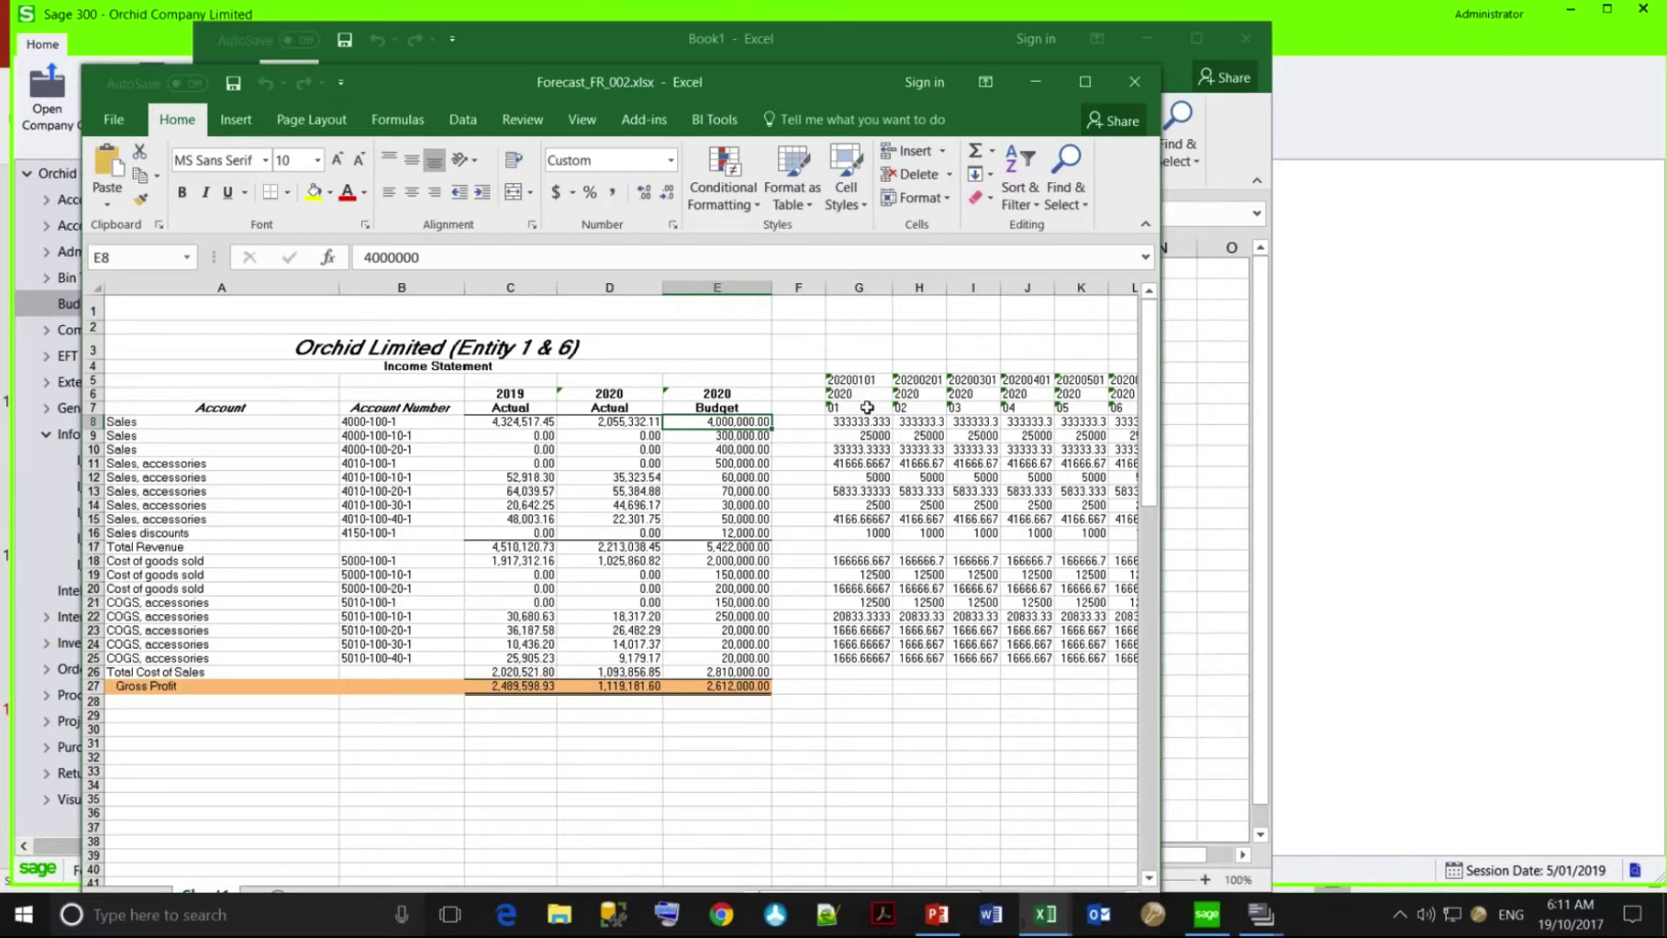
# Examine the monthly budget figures across row 8 for the first sales account, through to the eb formula in T8.
pyautogui.click(918, 425)
pyautogui.press('Right')
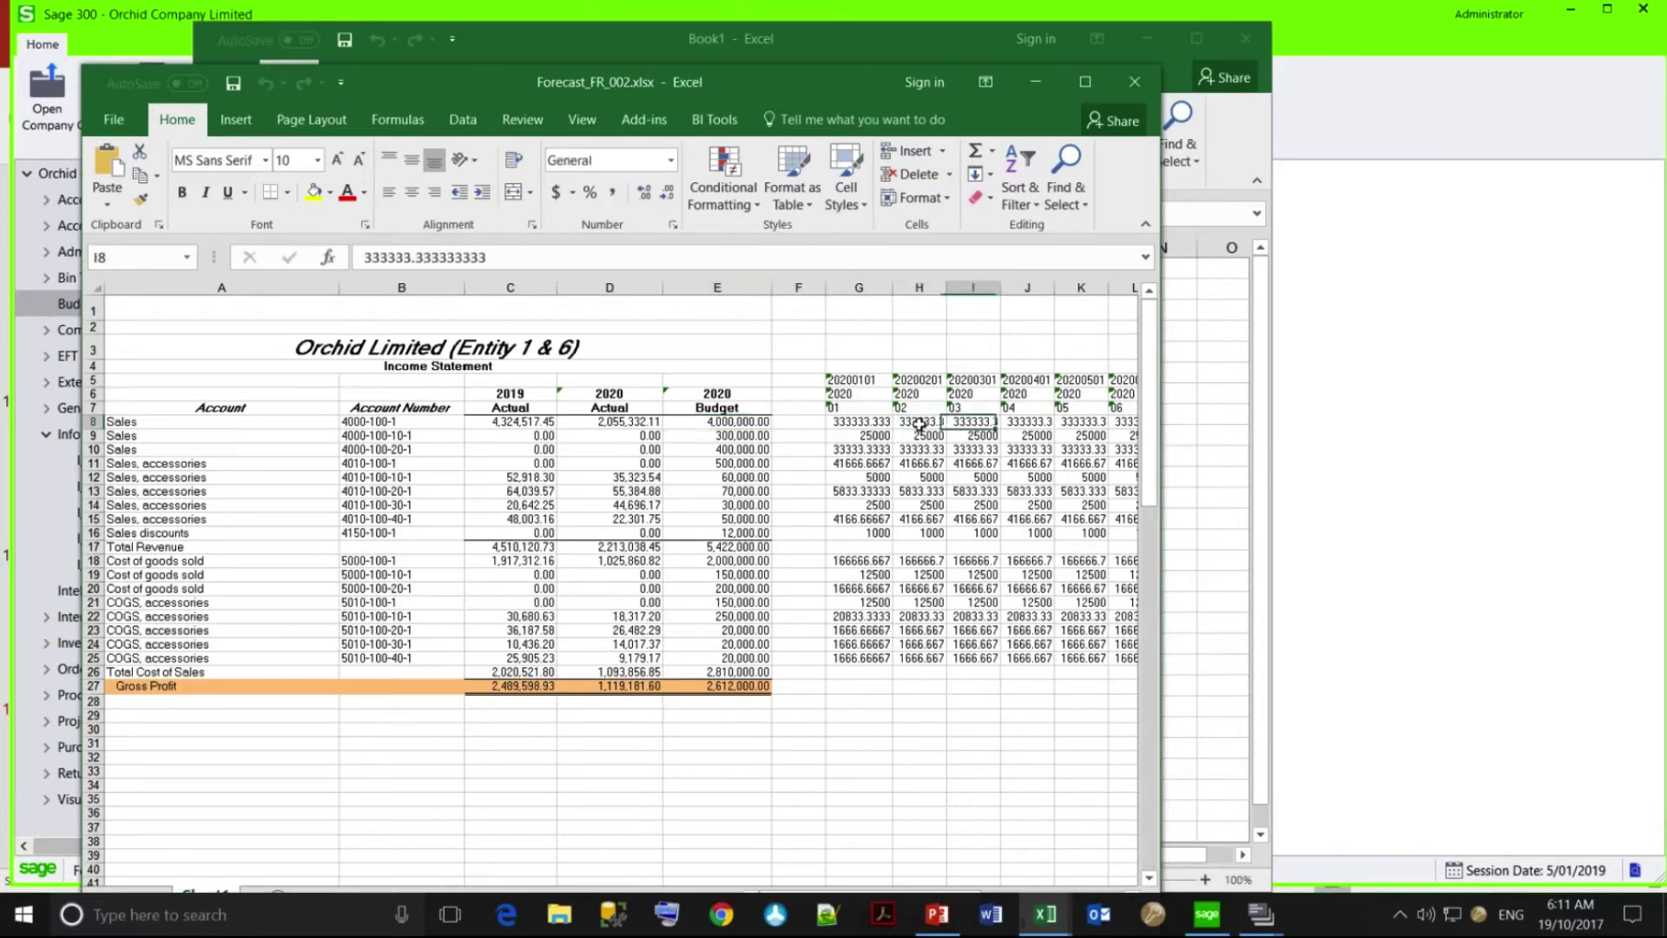
pyautogui.press('Right')
pyautogui.press('Right')
pyautogui.press('Right')
pyautogui.press('Right')
pyautogui.press('Right')
pyautogui.press('Right')
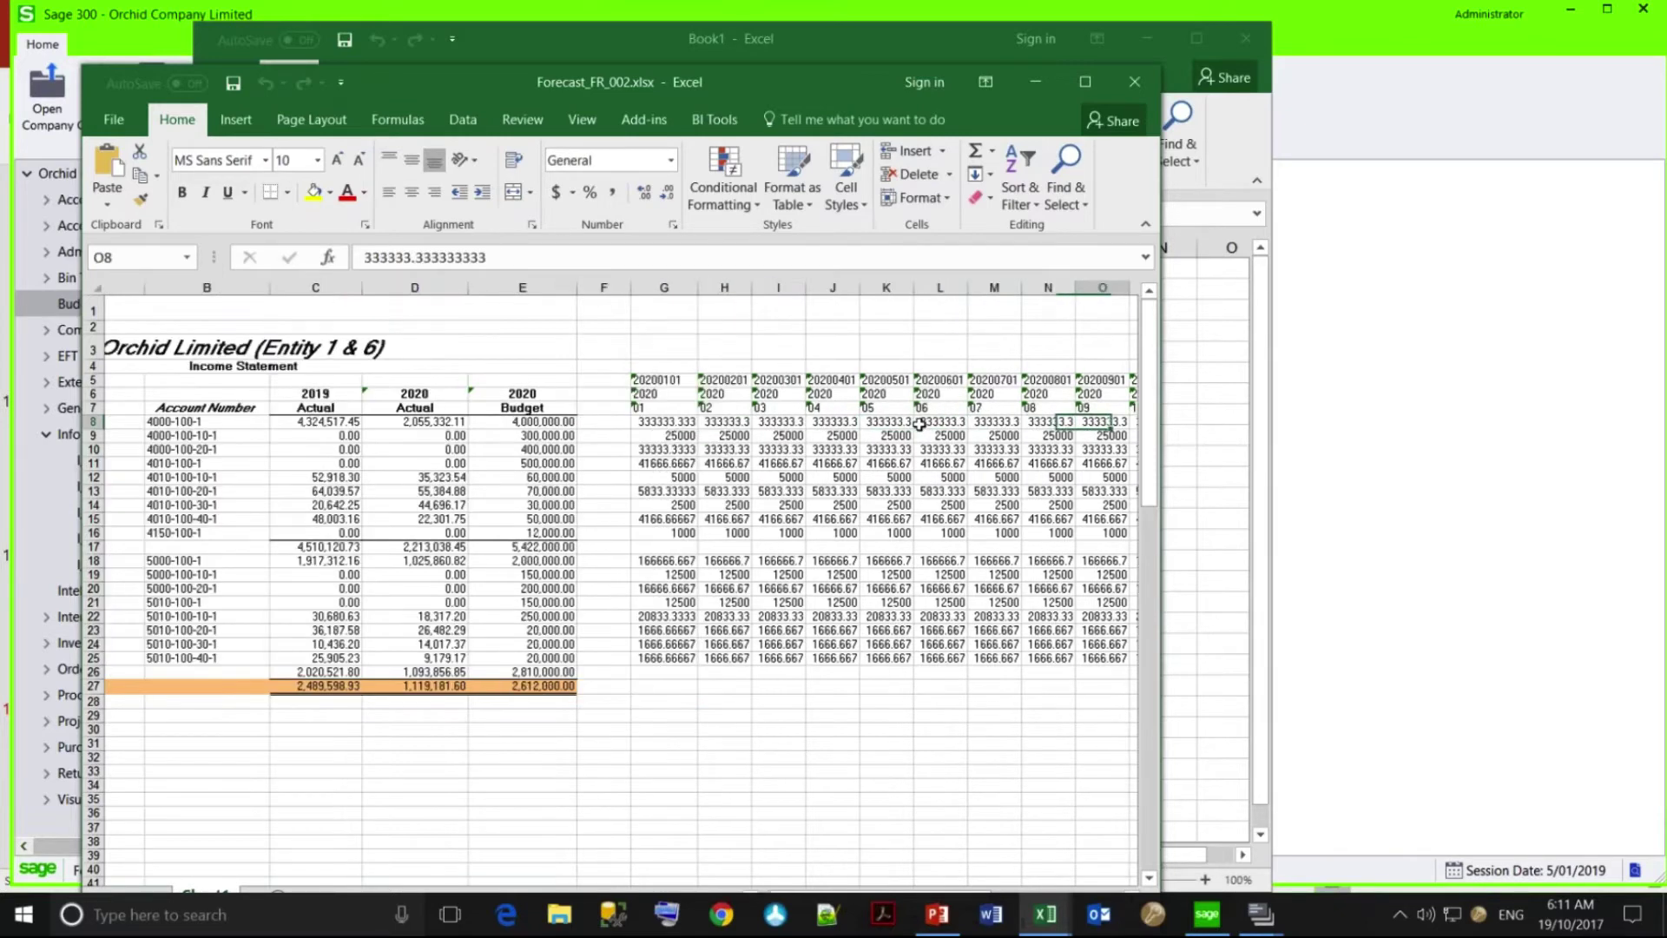
pyautogui.press('Right')
pyautogui.press('Right')
pyautogui.press('Right')
pyautogui.press('Right')
pyautogui.press('Right')
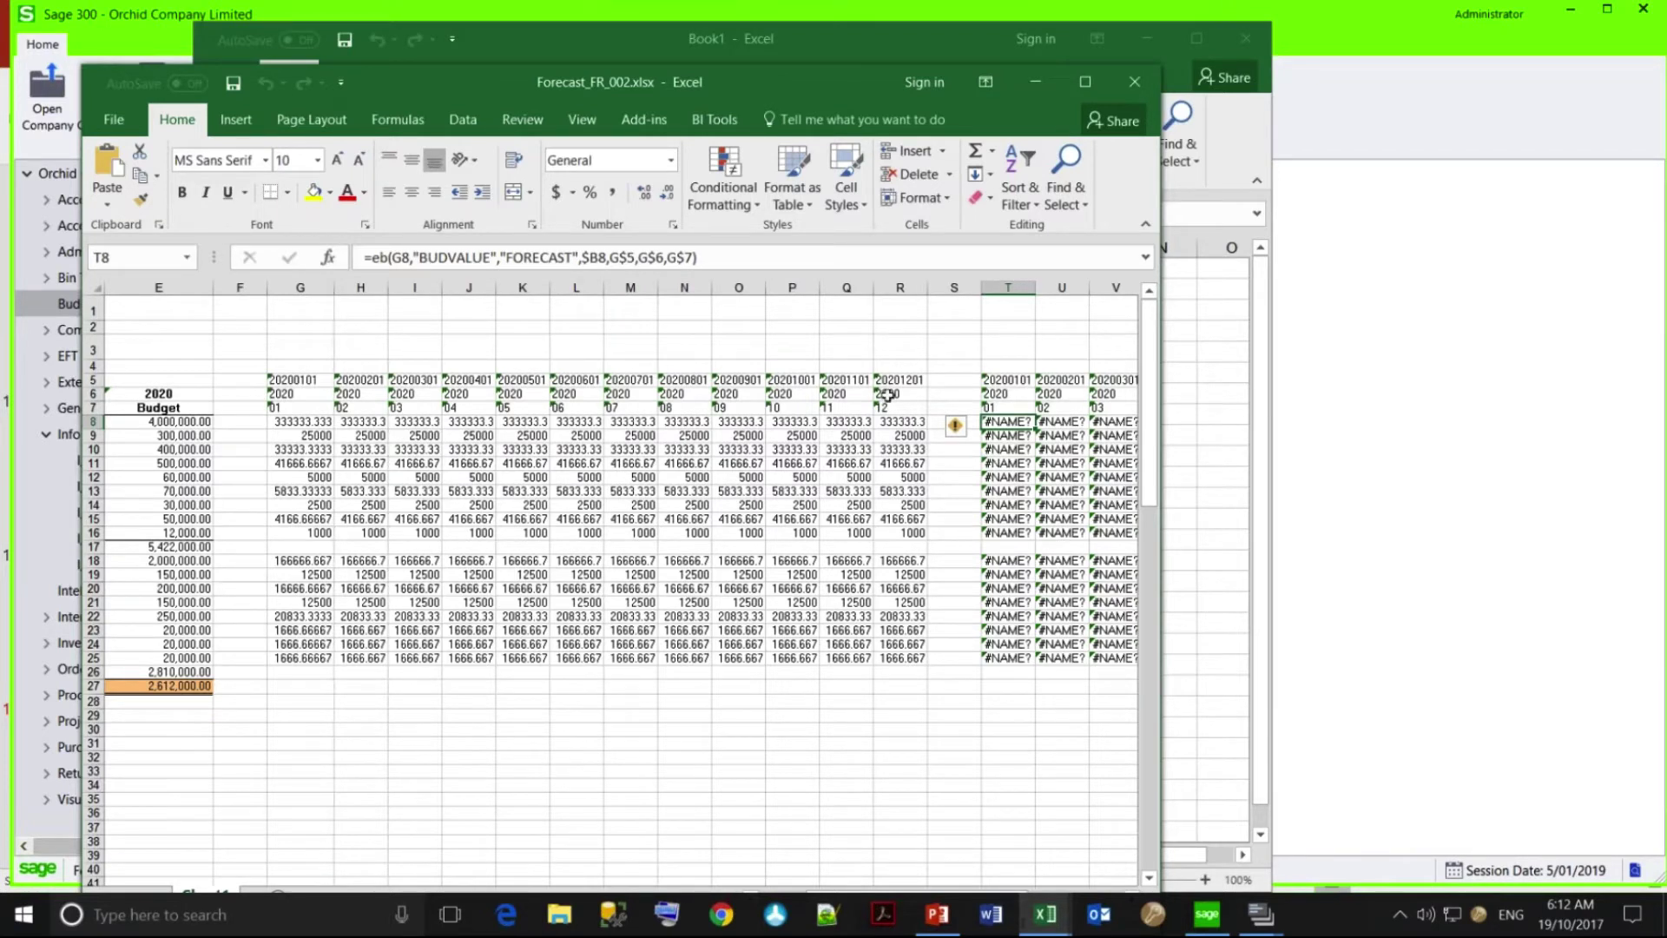
# Update the Accpac budget figures from the forecast spreadsheet with the Information Manager add-in, starting from E8, and accept the update.
pyautogui.click(625, 129)
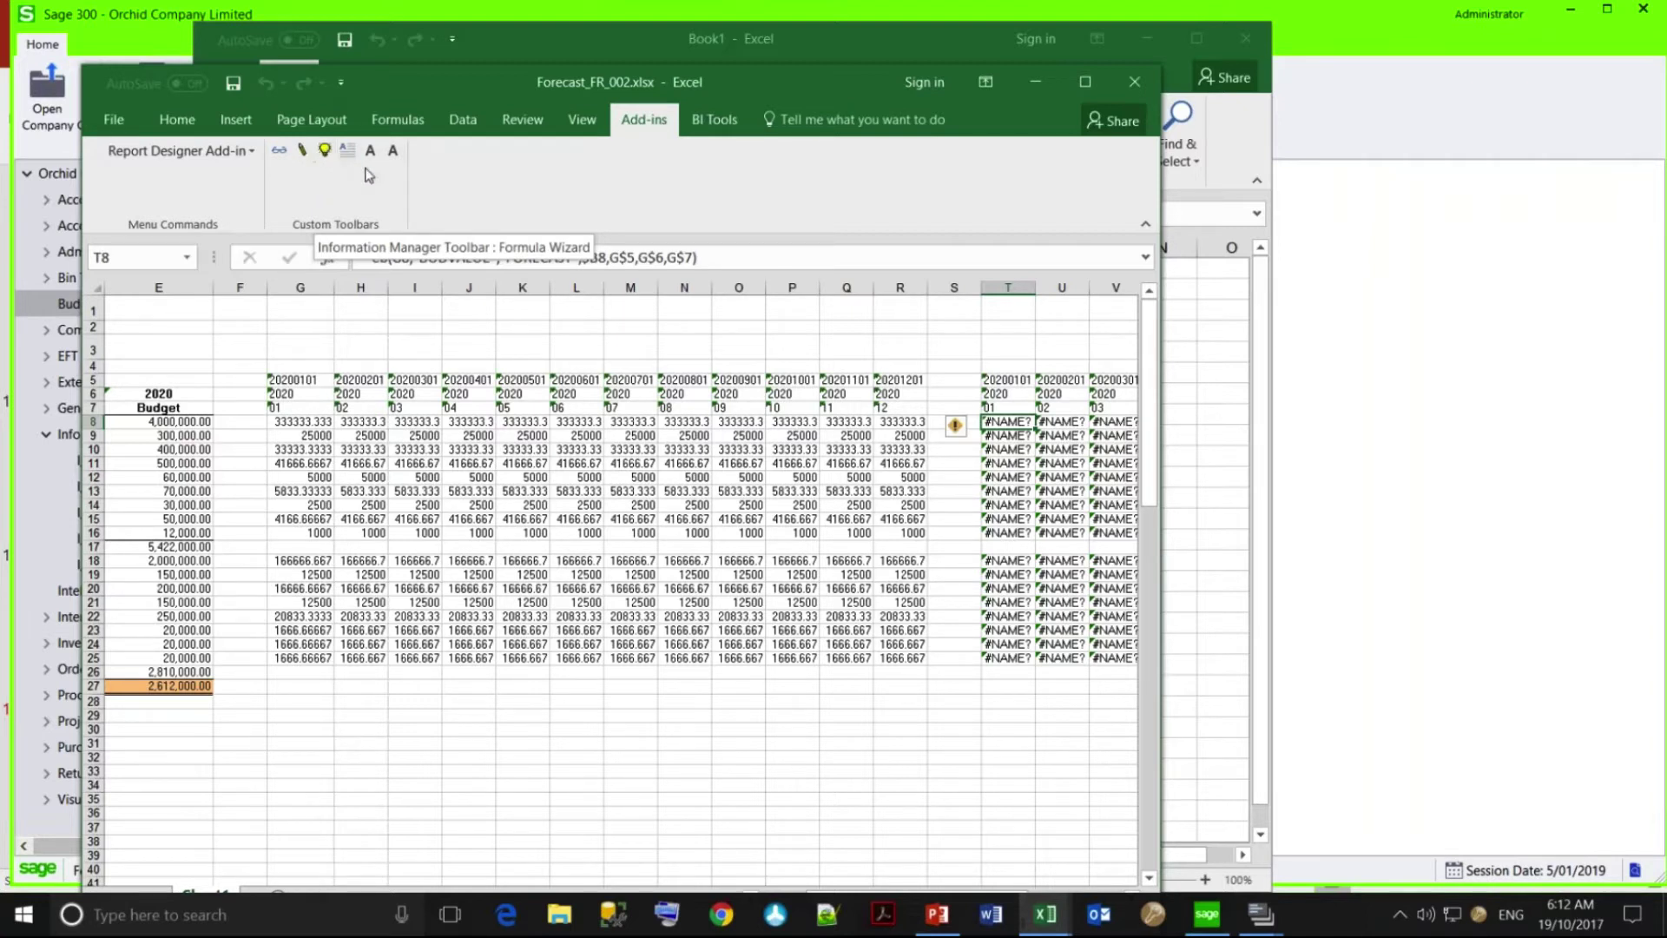
pyautogui.click(180, 419)
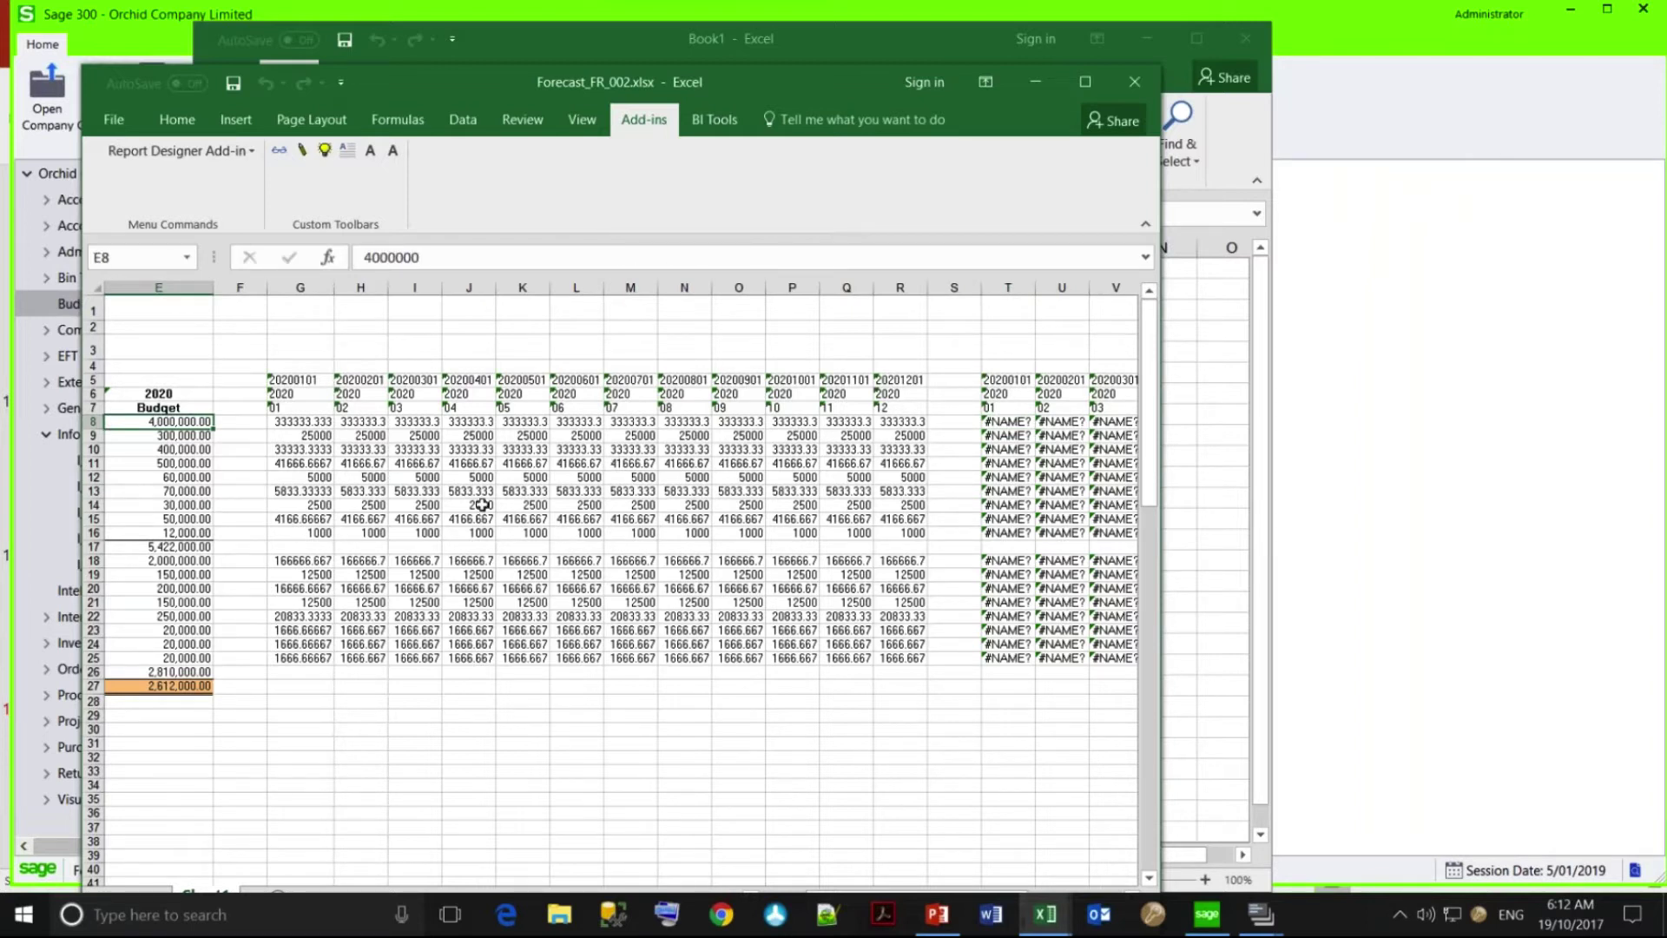
pyautogui.click(302, 153)
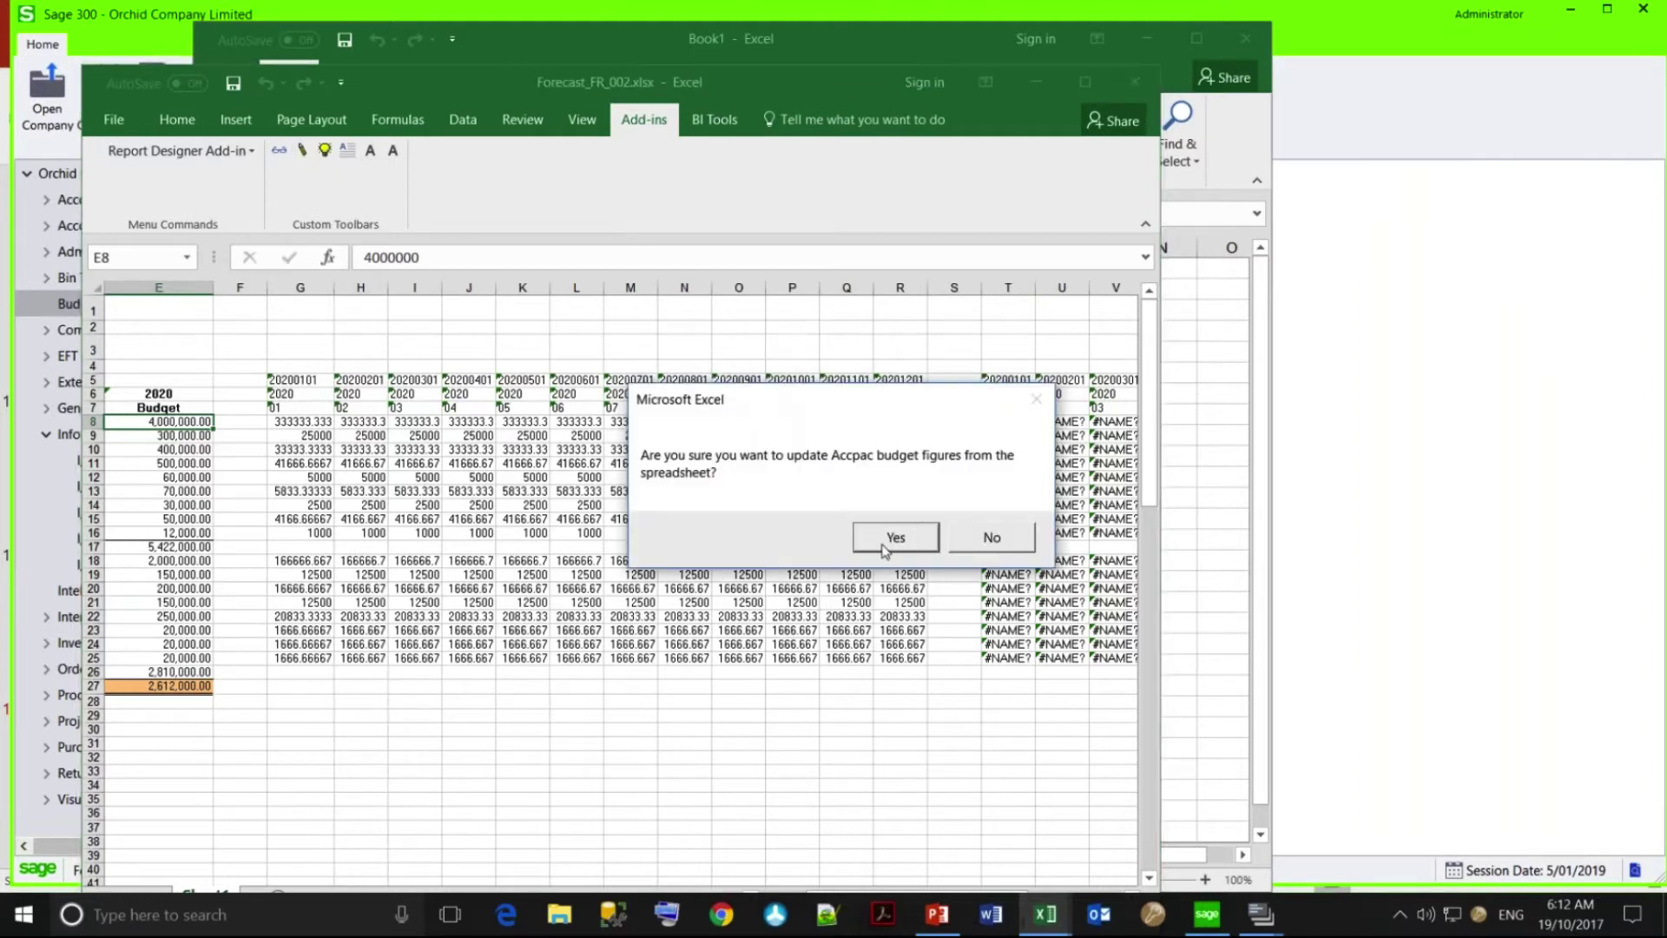
pyautogui.click(883, 549)
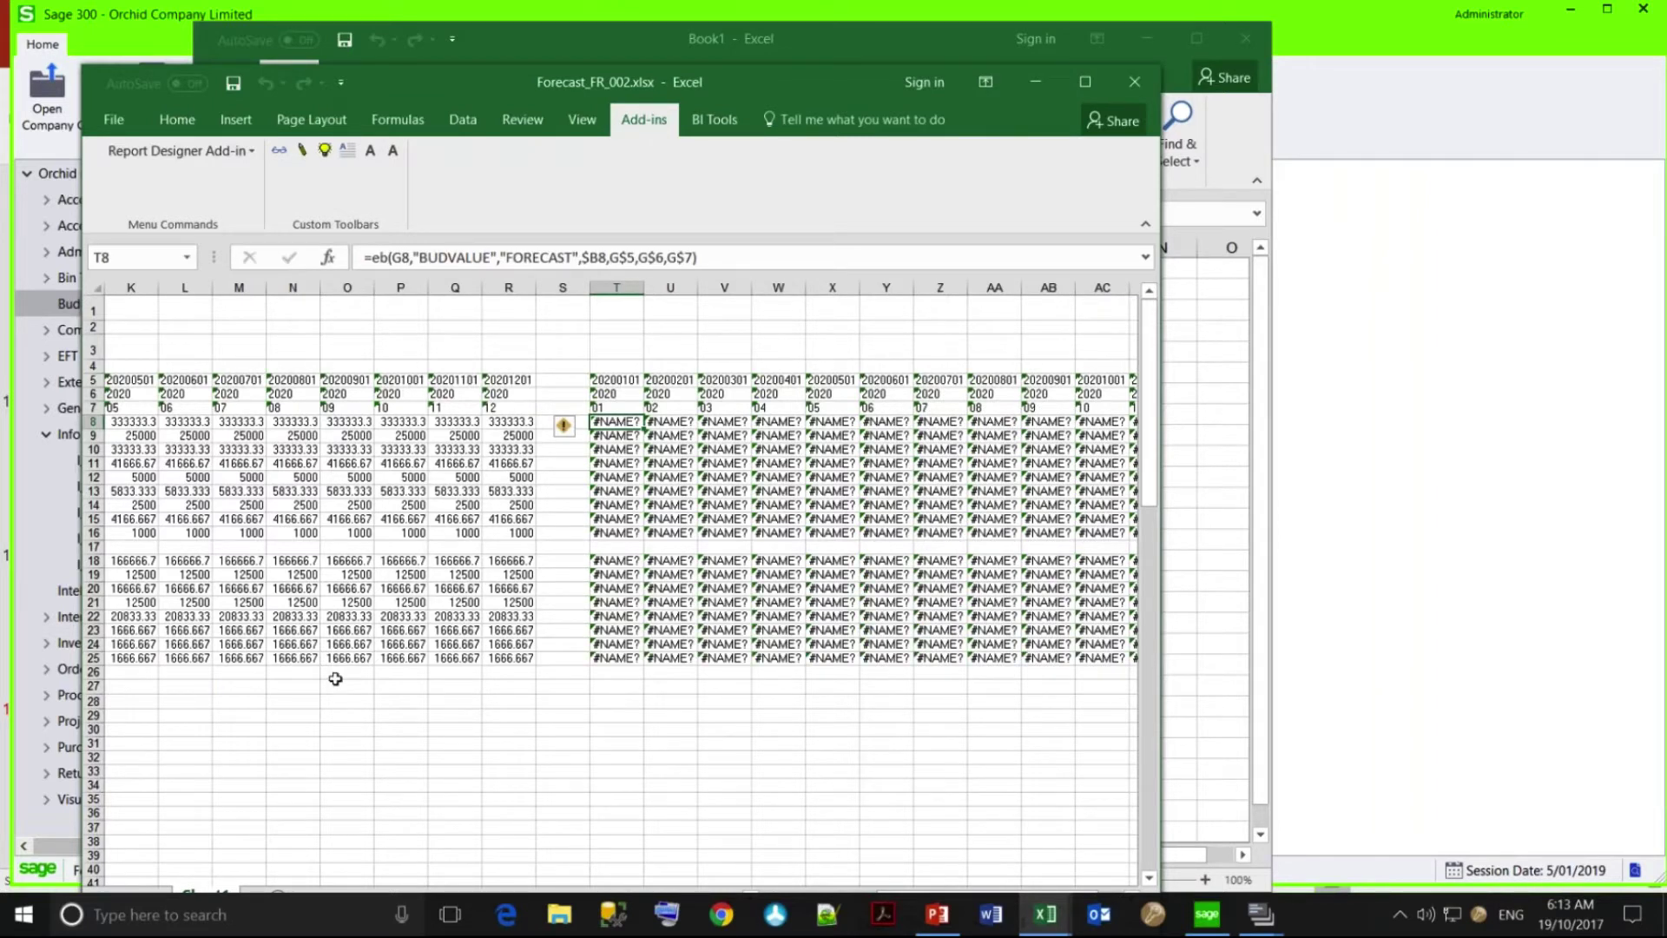
# Review row 8 of the income statement from the eb formula in T8 back to the account number in B8.
pyautogui.press('Left')
pyautogui.press('Left')
pyautogui.press('Left')
pyautogui.press('Left')
pyautogui.press('Left')
pyautogui.press('Left')
pyautogui.press('Left')
pyautogui.press('Left')
pyautogui.press('Left')
pyautogui.press('Left')
pyautogui.press('Left')
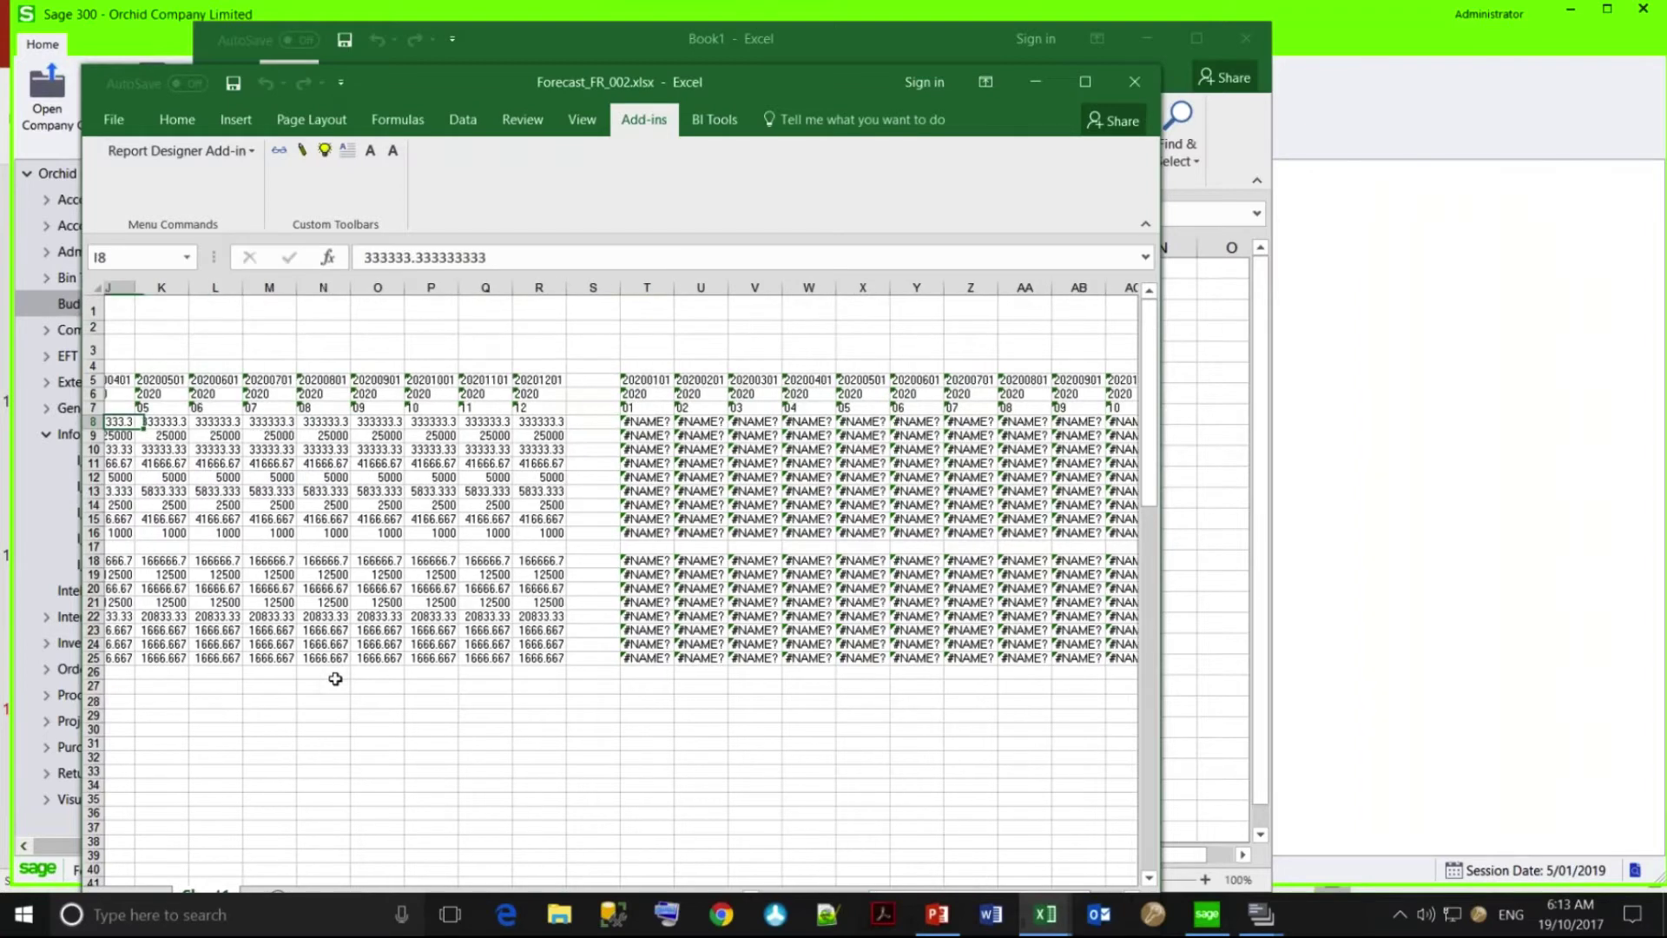
pyautogui.press('Home')
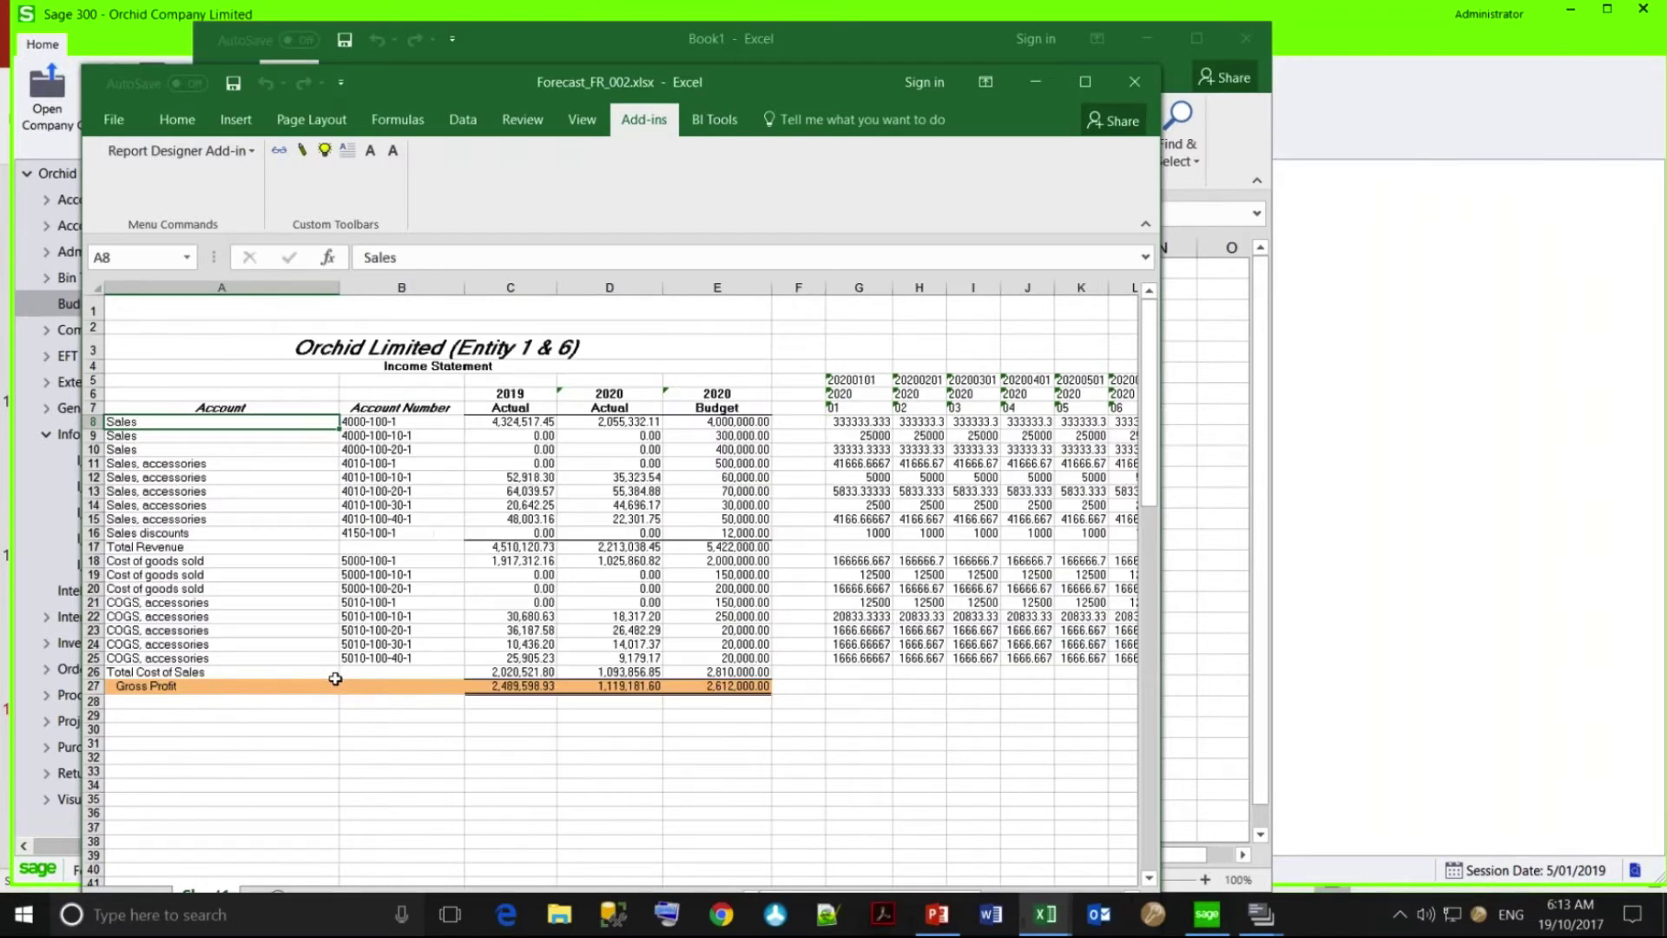
pyautogui.press('Right')
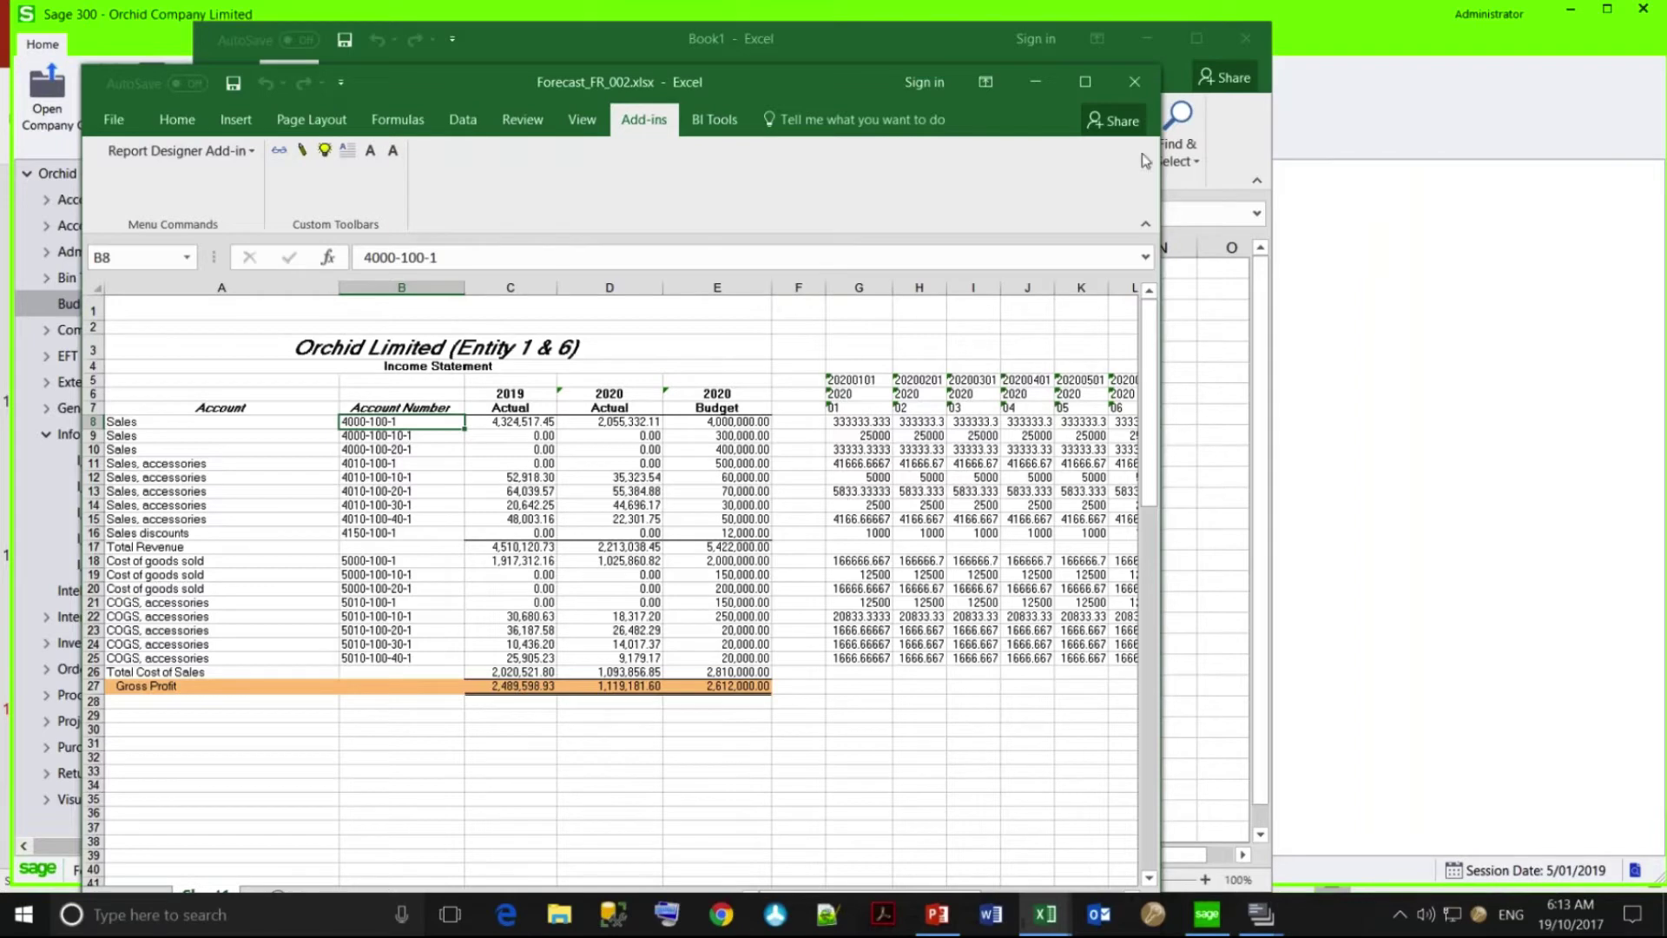
# Close Forecast_FR_002.xlsx without saving, the blank Book1 workbook and the Information Entry from Excel macro window.
pyautogui.click(1133, 84)
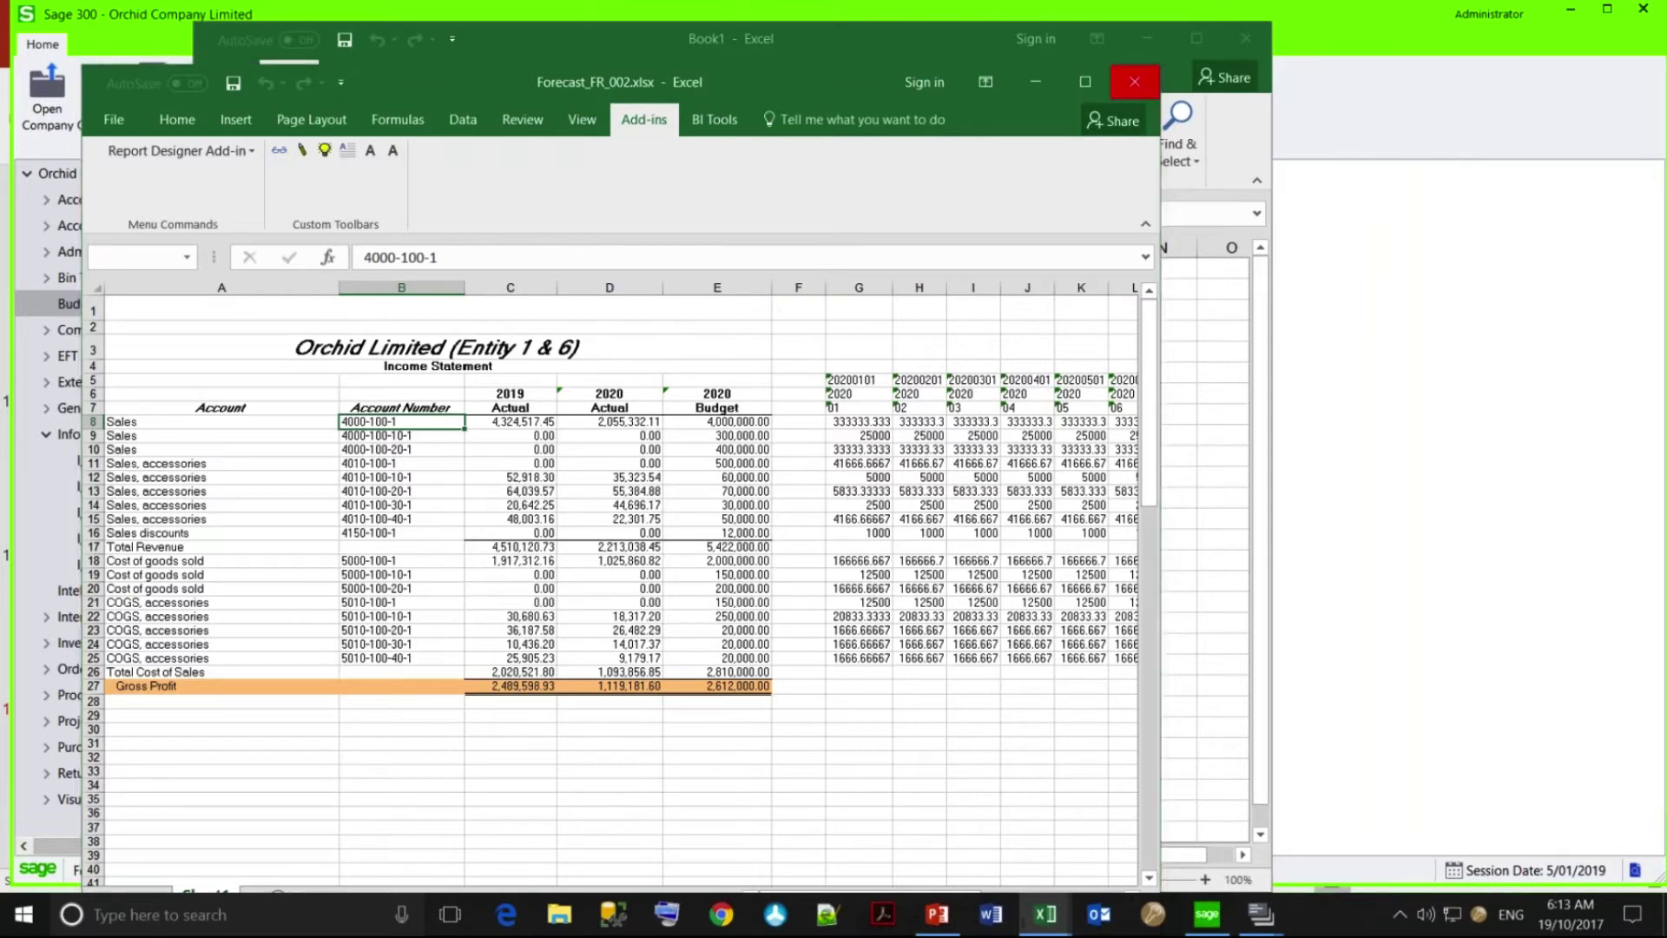
pyautogui.click(822, 478)
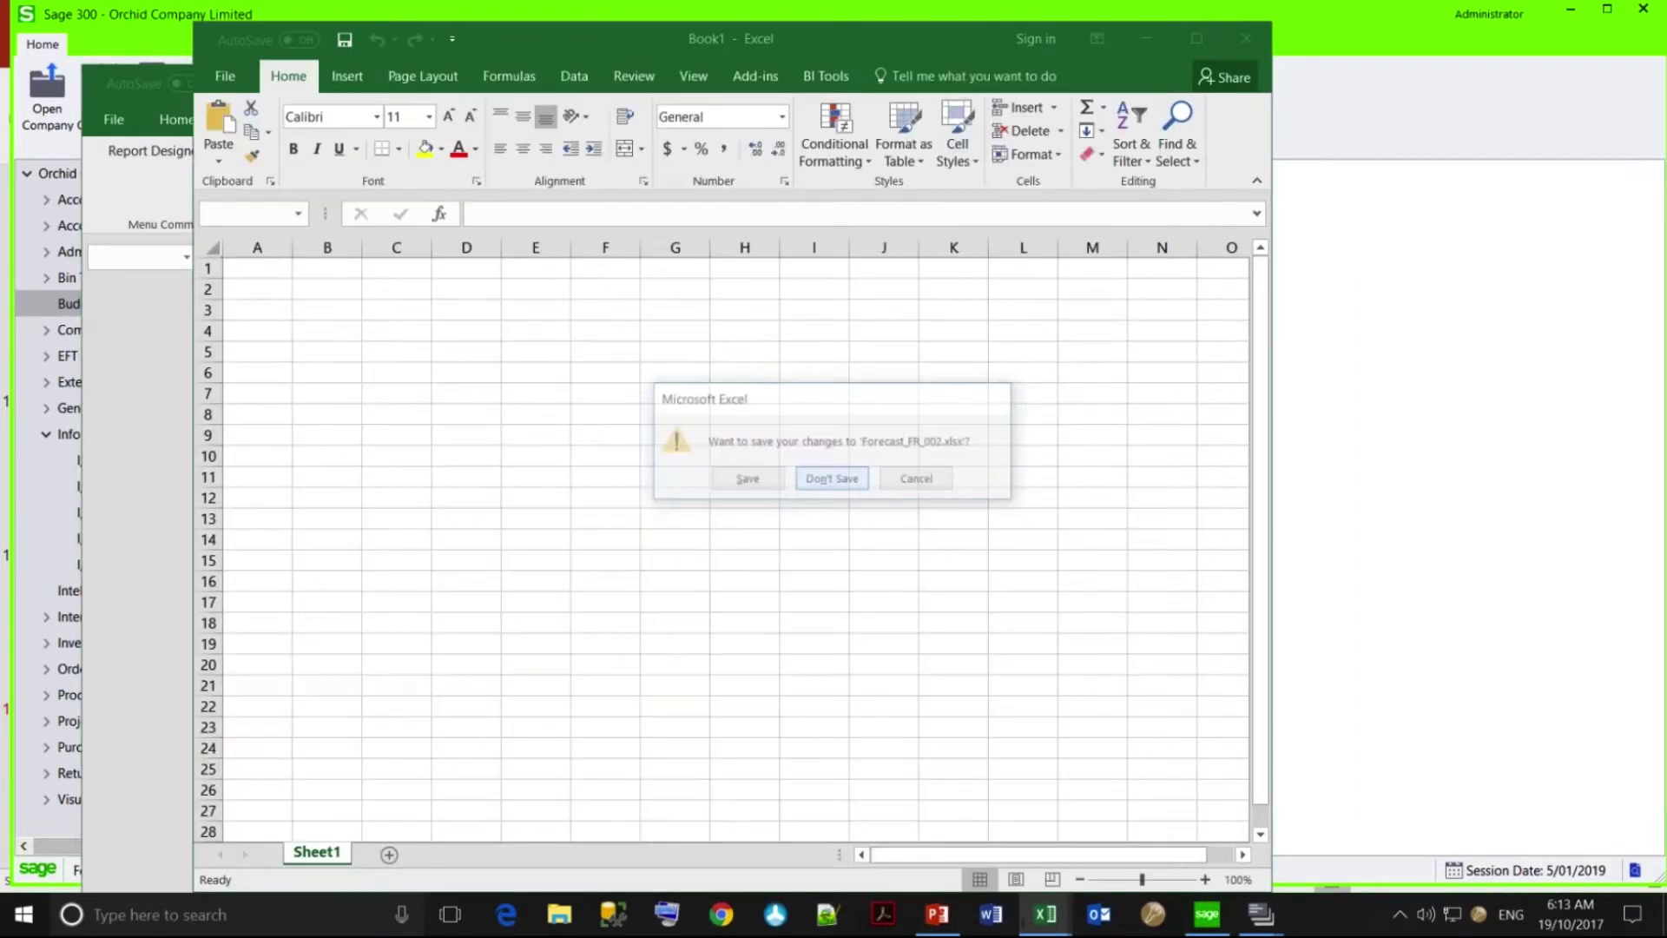
pyautogui.click(1246, 38)
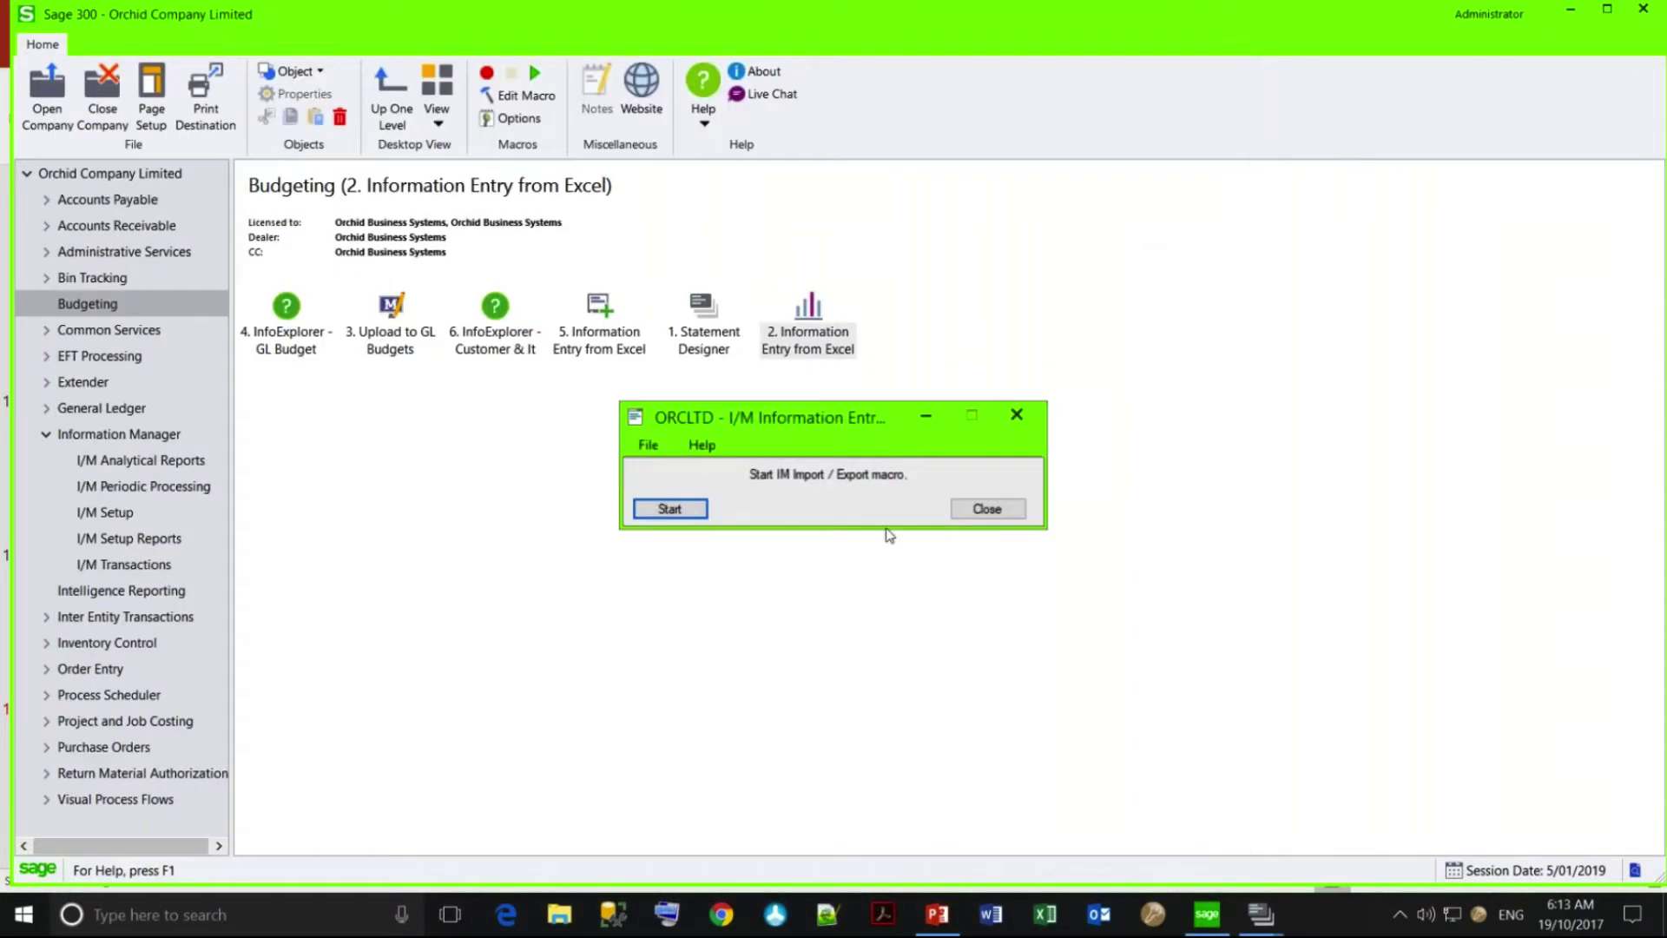
pyautogui.click(987, 510)
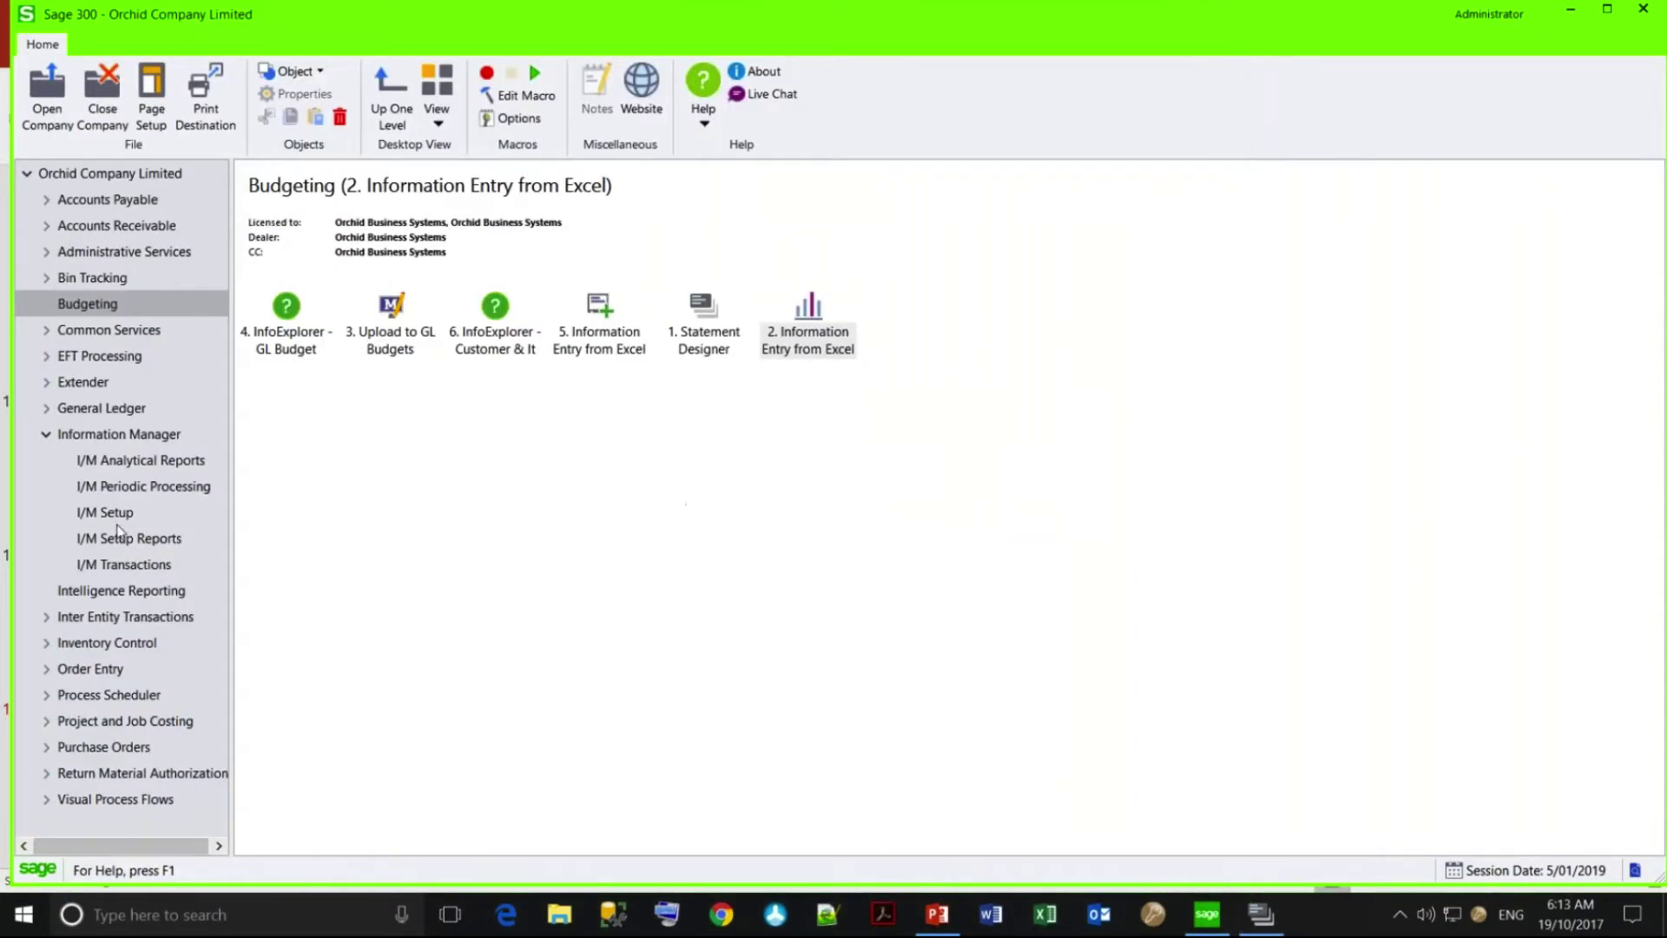
# Look up the FORECAST information set in the Information Manager infoset codes and review its view types and optional fields.
pyautogui.click(113, 515)
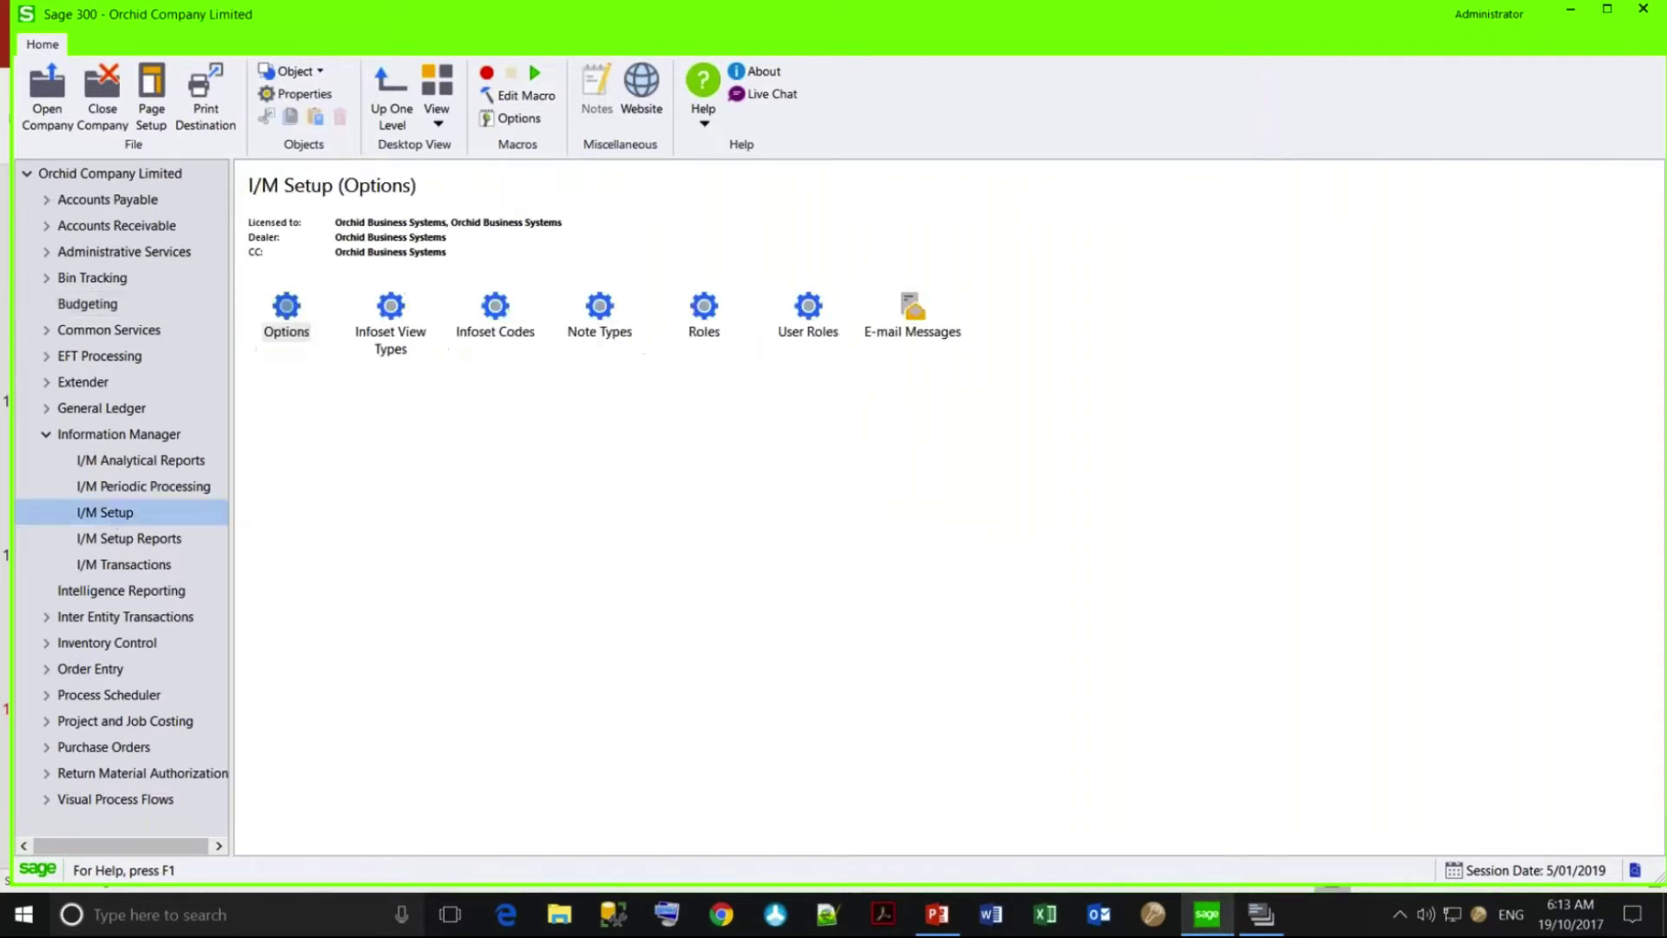
pyautogui.click(497, 314)
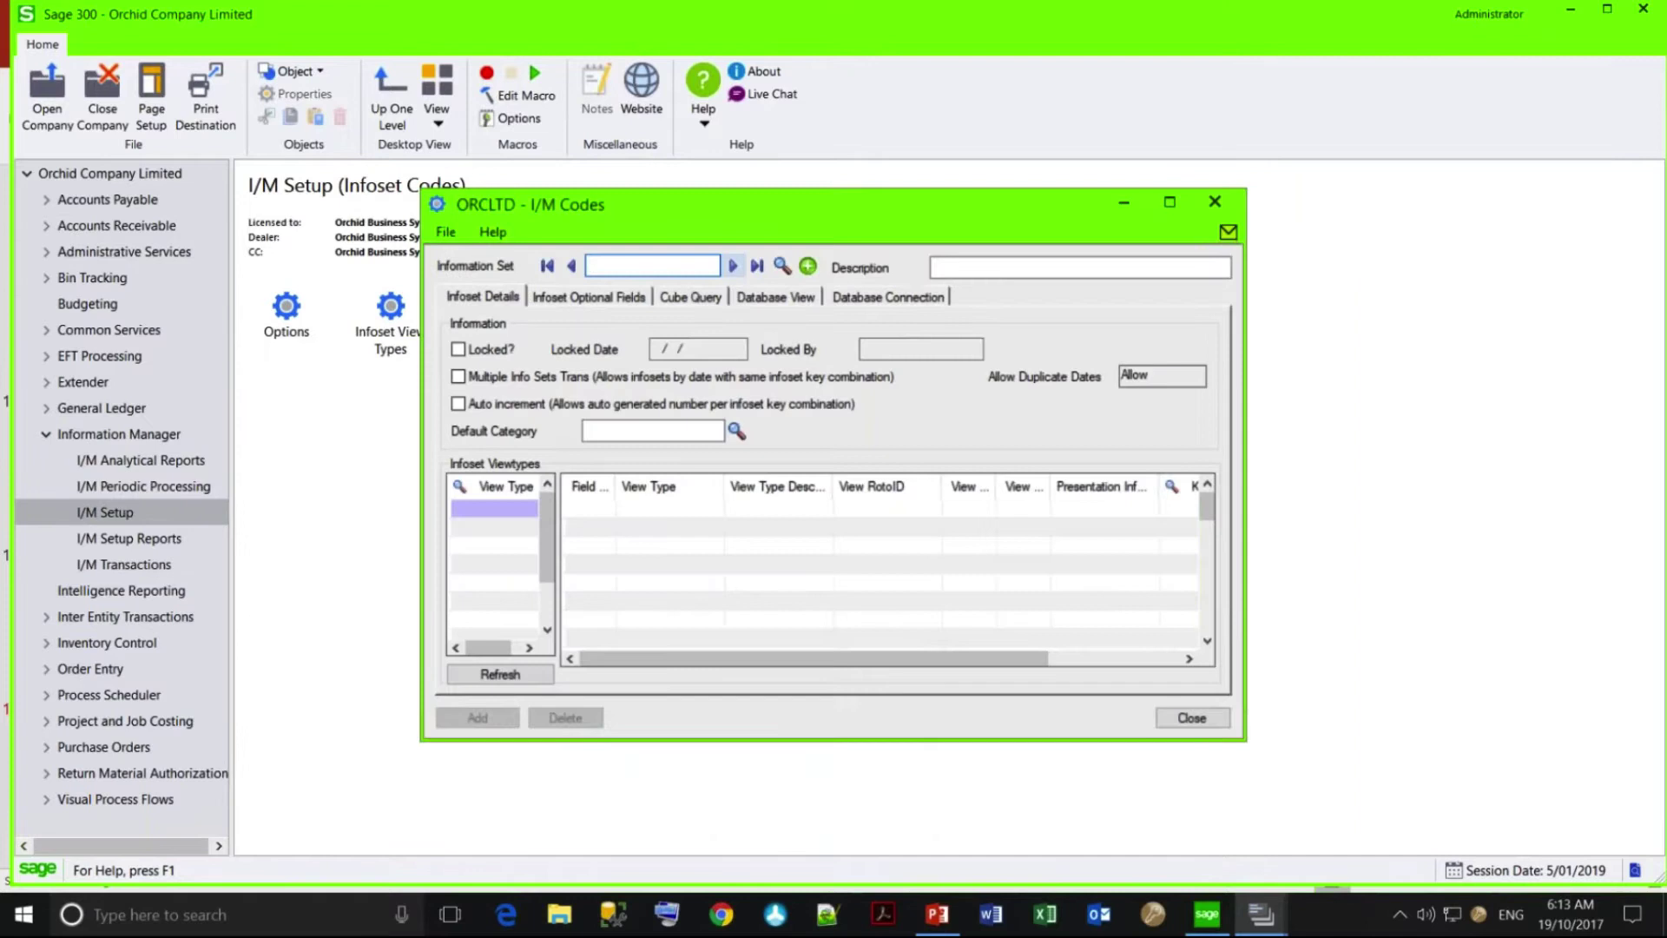
pyautogui.click(782, 266)
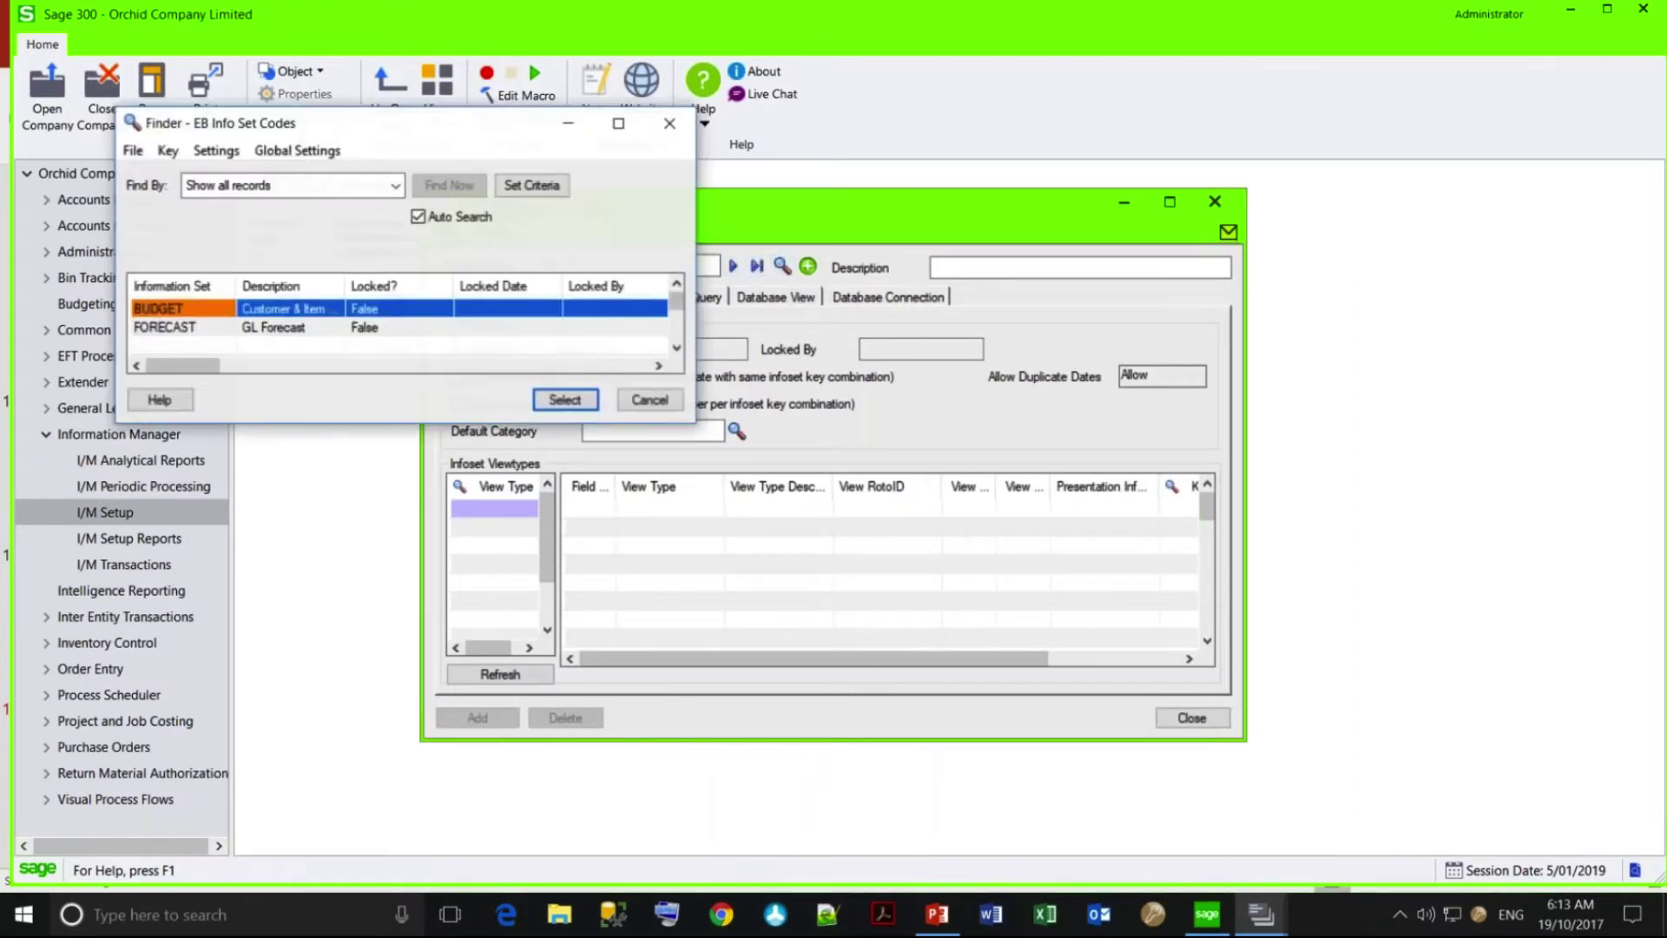
pyautogui.click(174, 327)
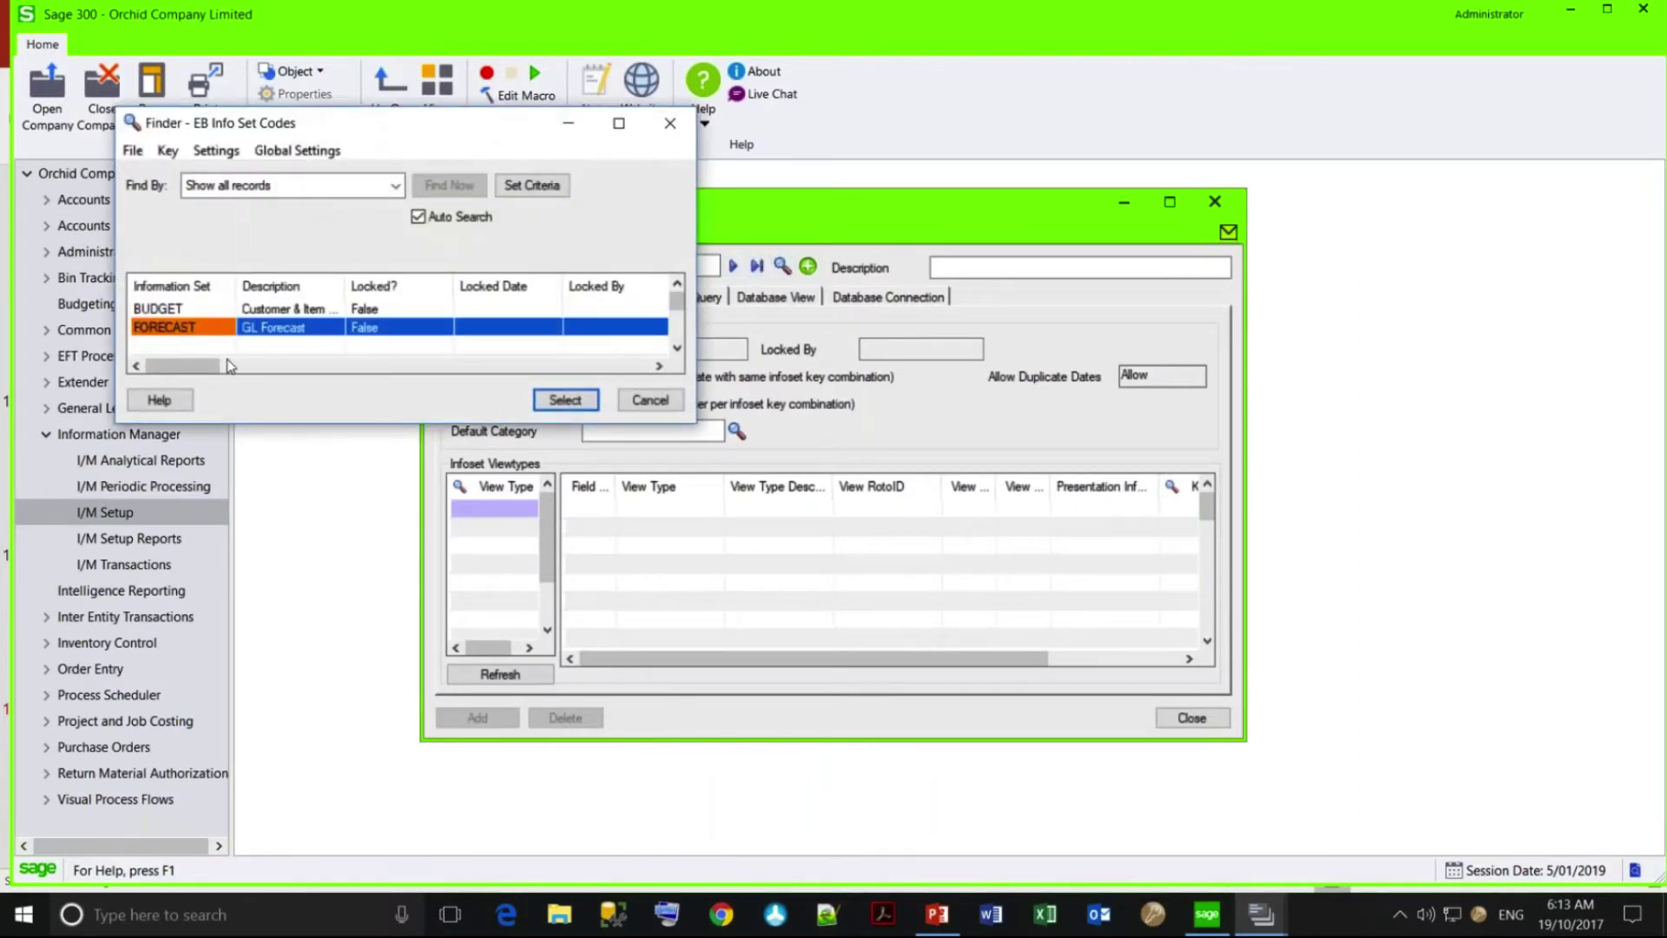
pyautogui.click(582, 400)
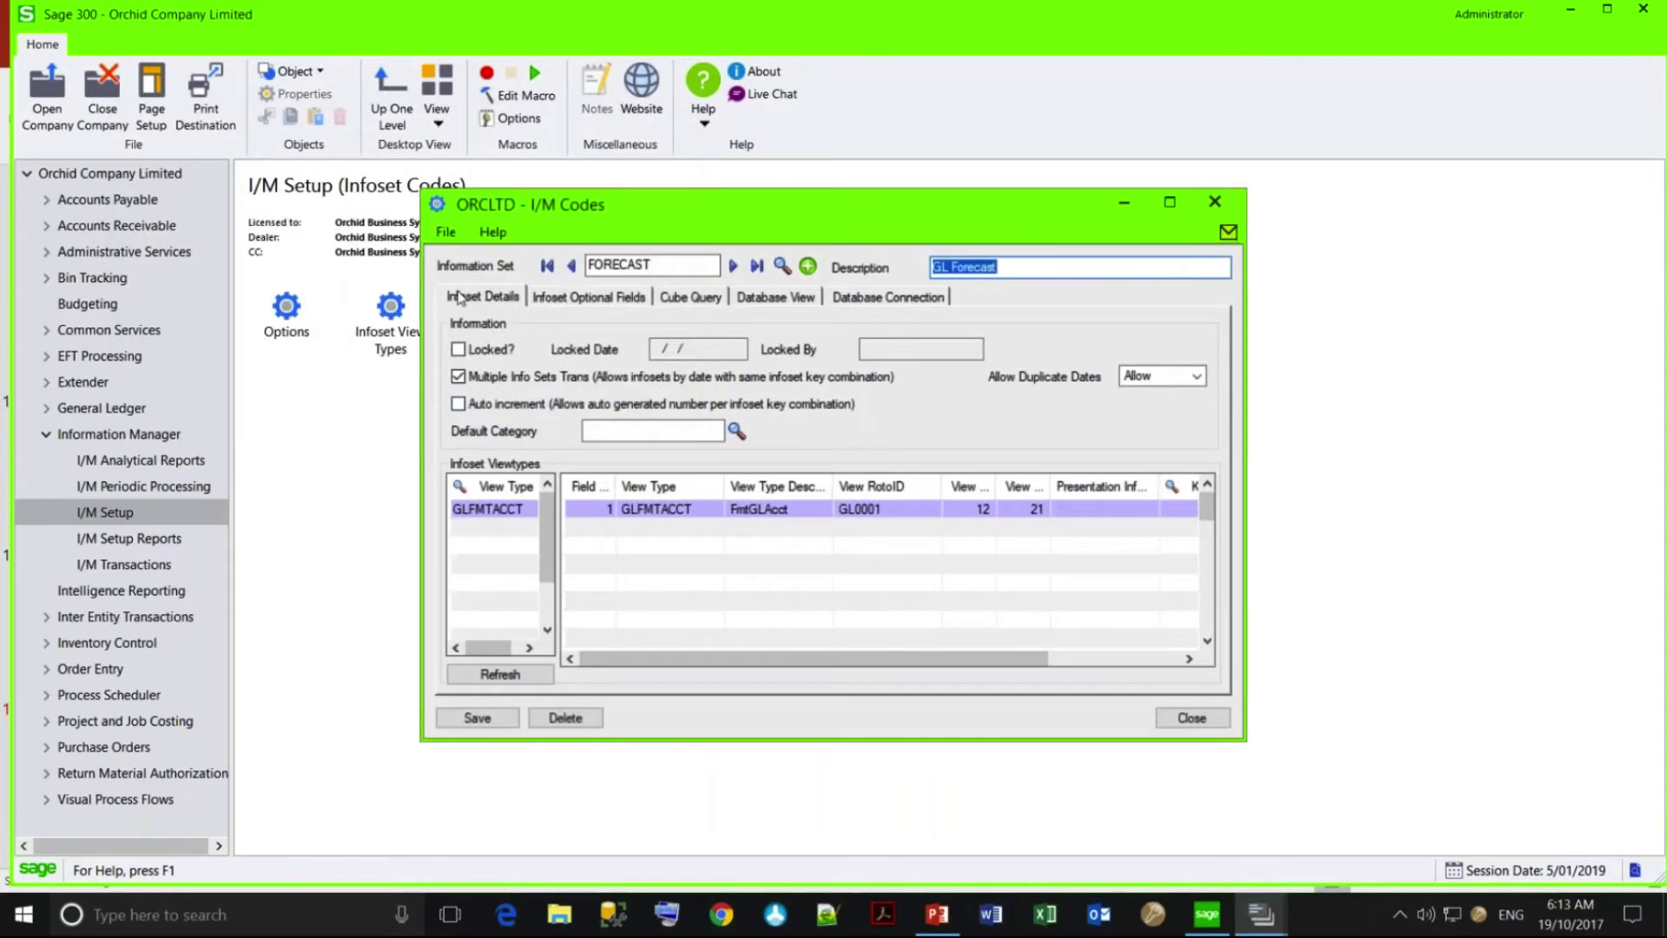
pyautogui.click(475, 512)
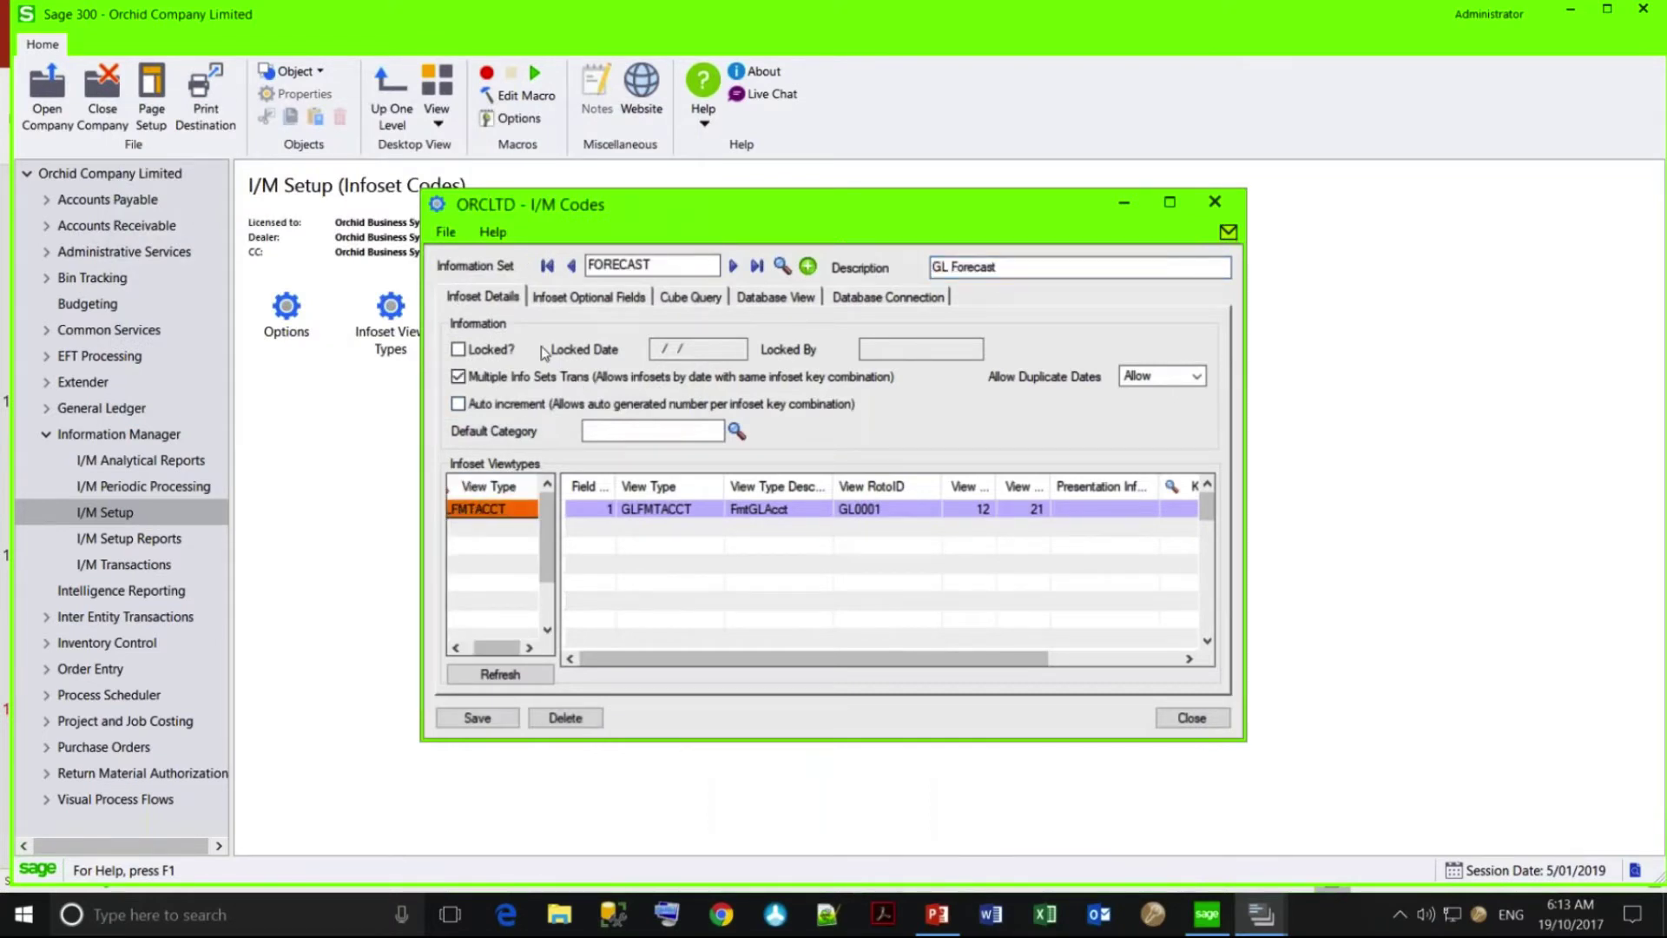
pyautogui.click(576, 298)
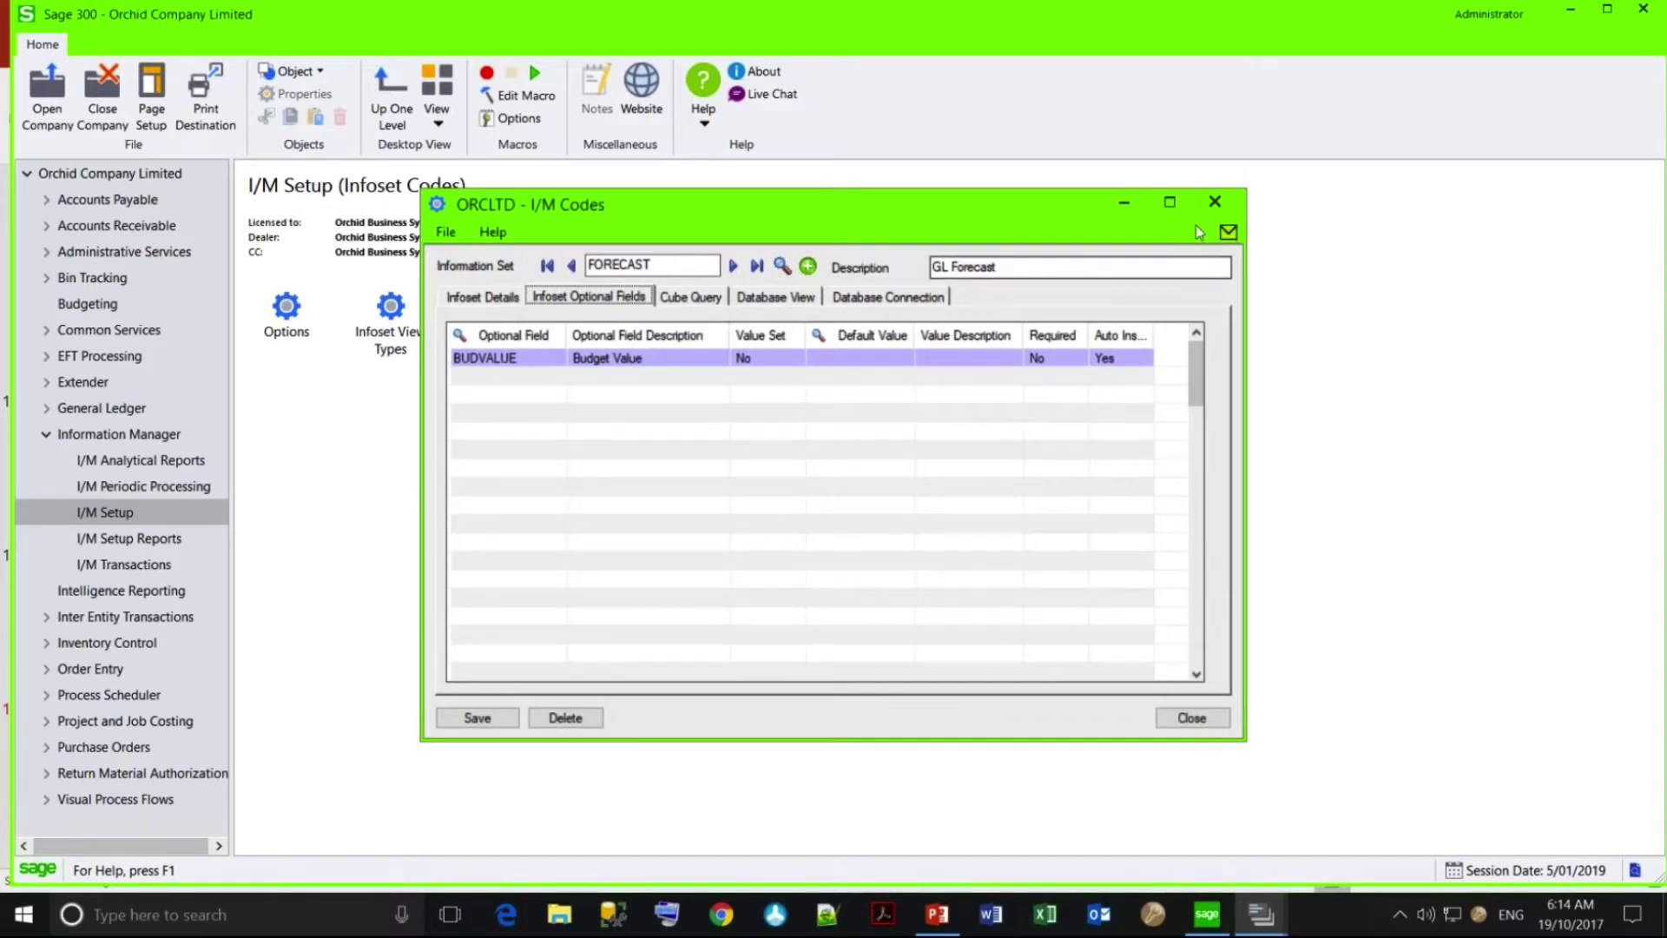
pyautogui.click(1214, 202)
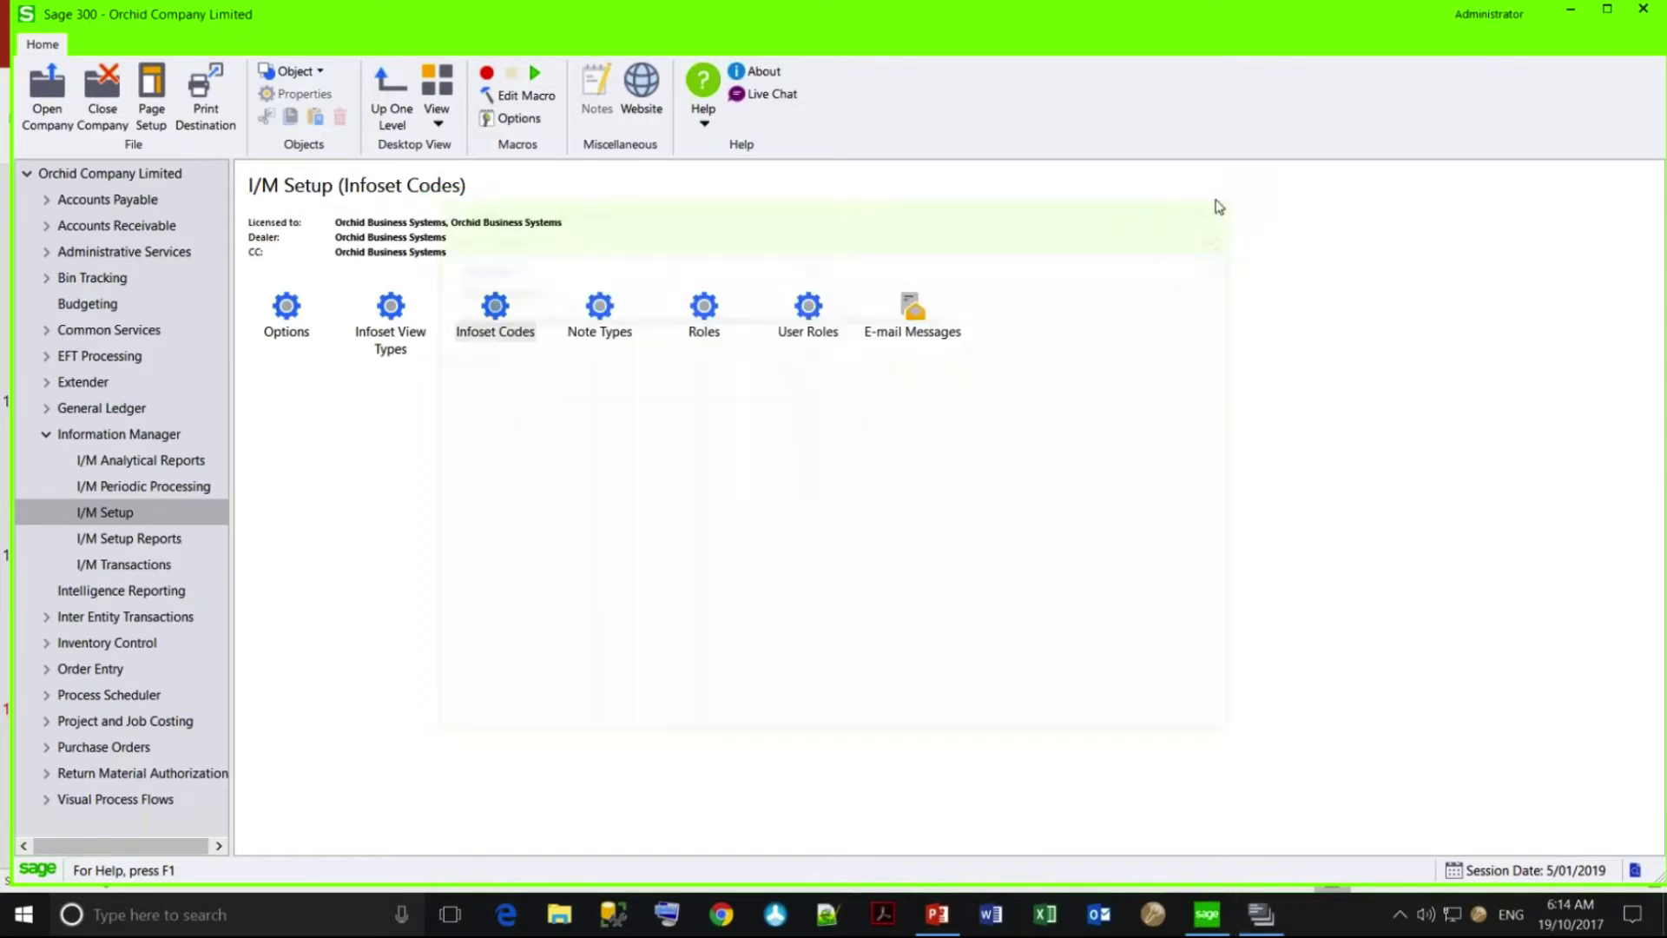
# Find the FORECAST record for the first Sales account in the Information Entry Grid with the filter FOR and review its monthly budget values.
pyautogui.click(164, 564)
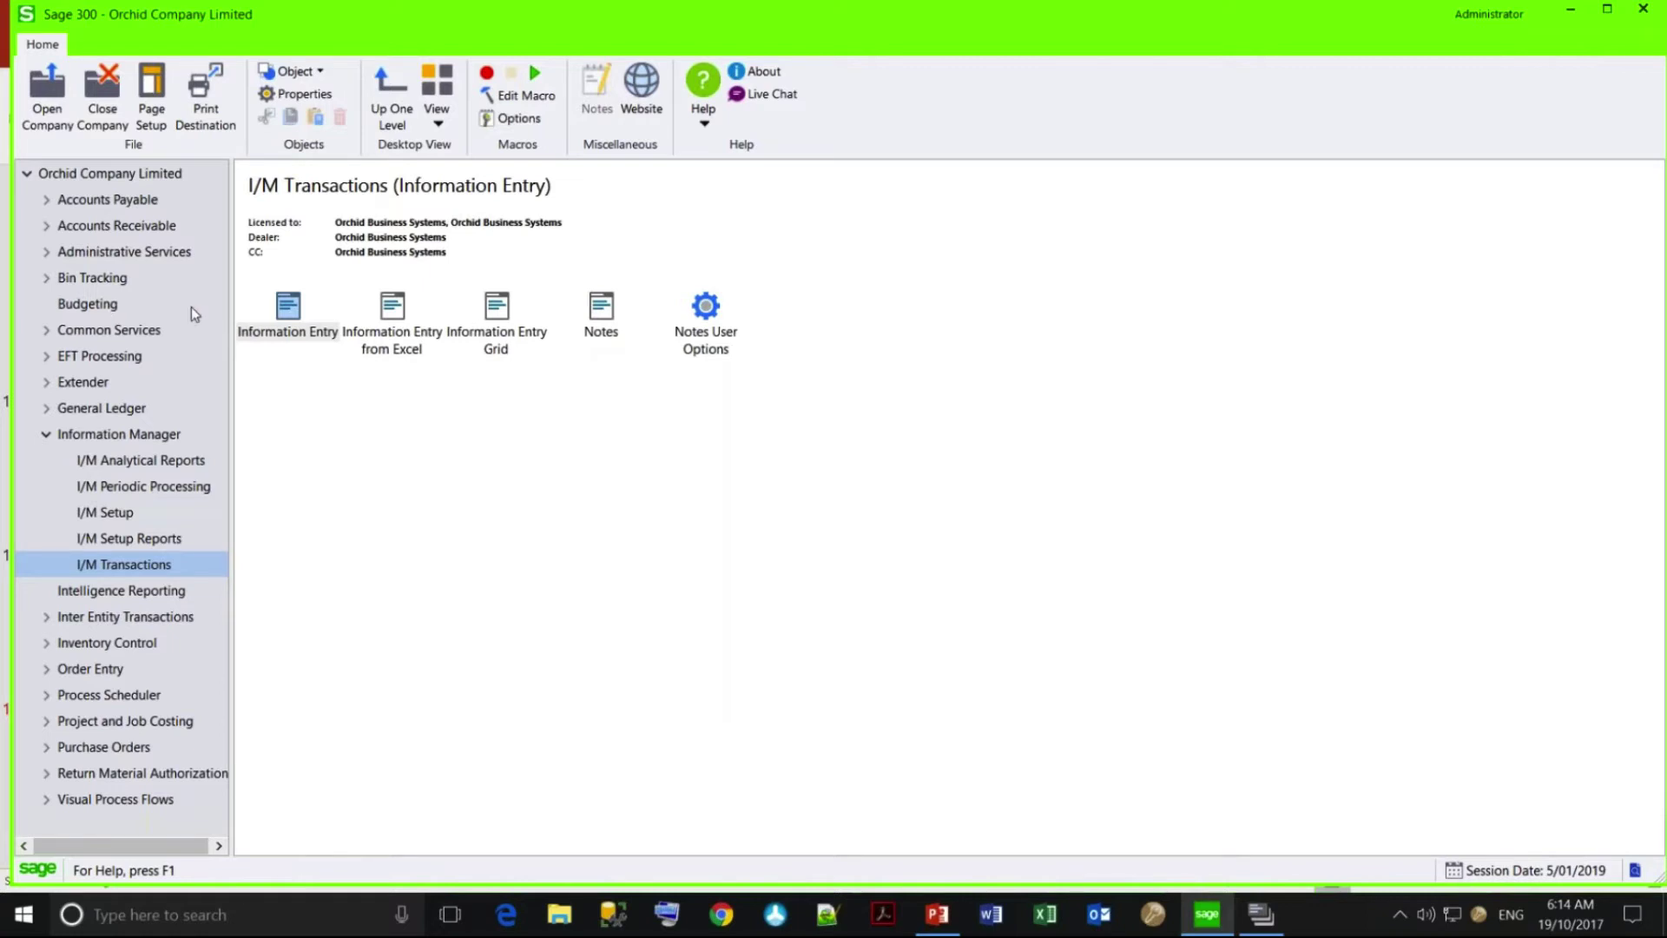
pyautogui.click(388, 318)
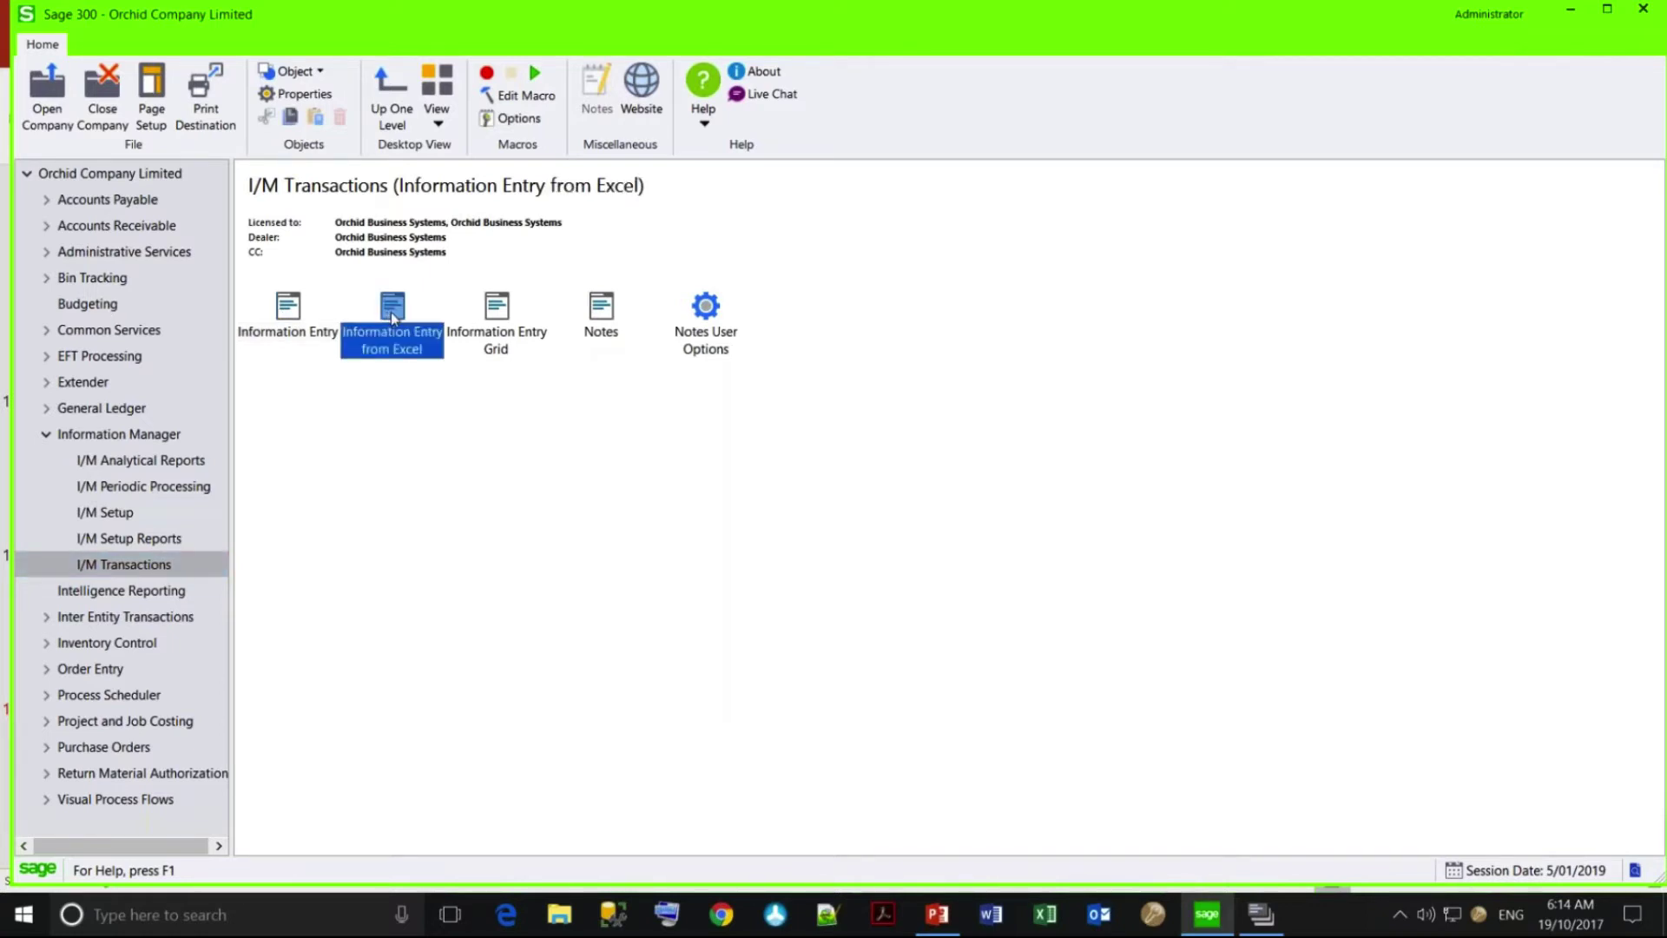
pyautogui.click(505, 310)
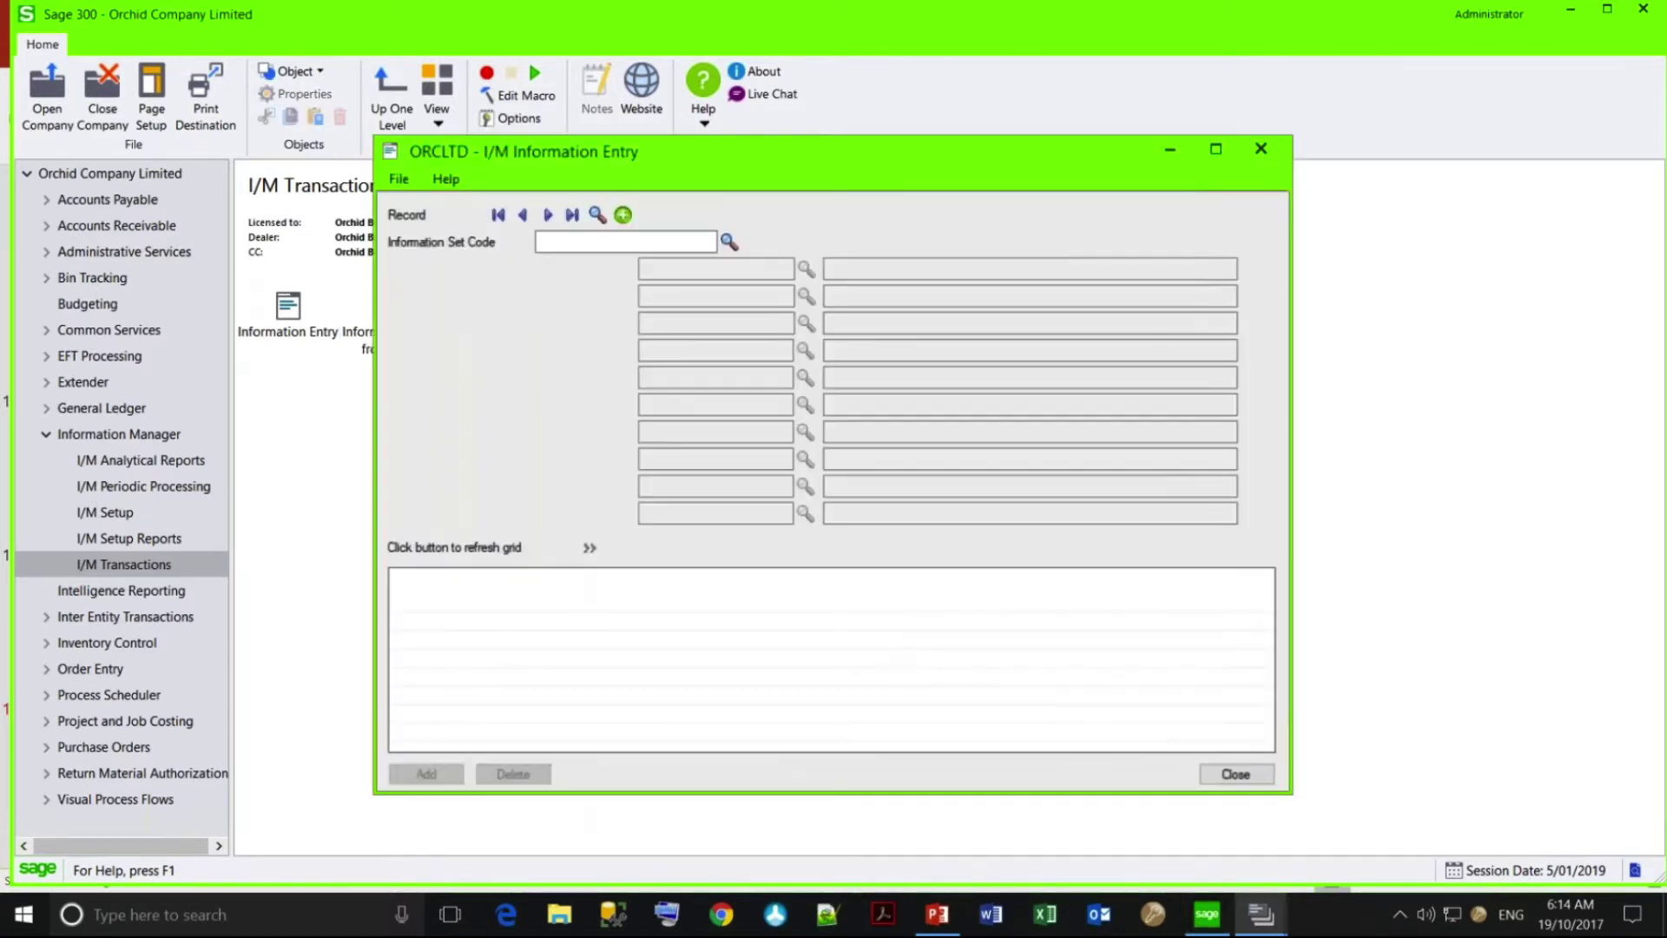
pyautogui.click(597, 214)
pyautogui.click(280, 250)
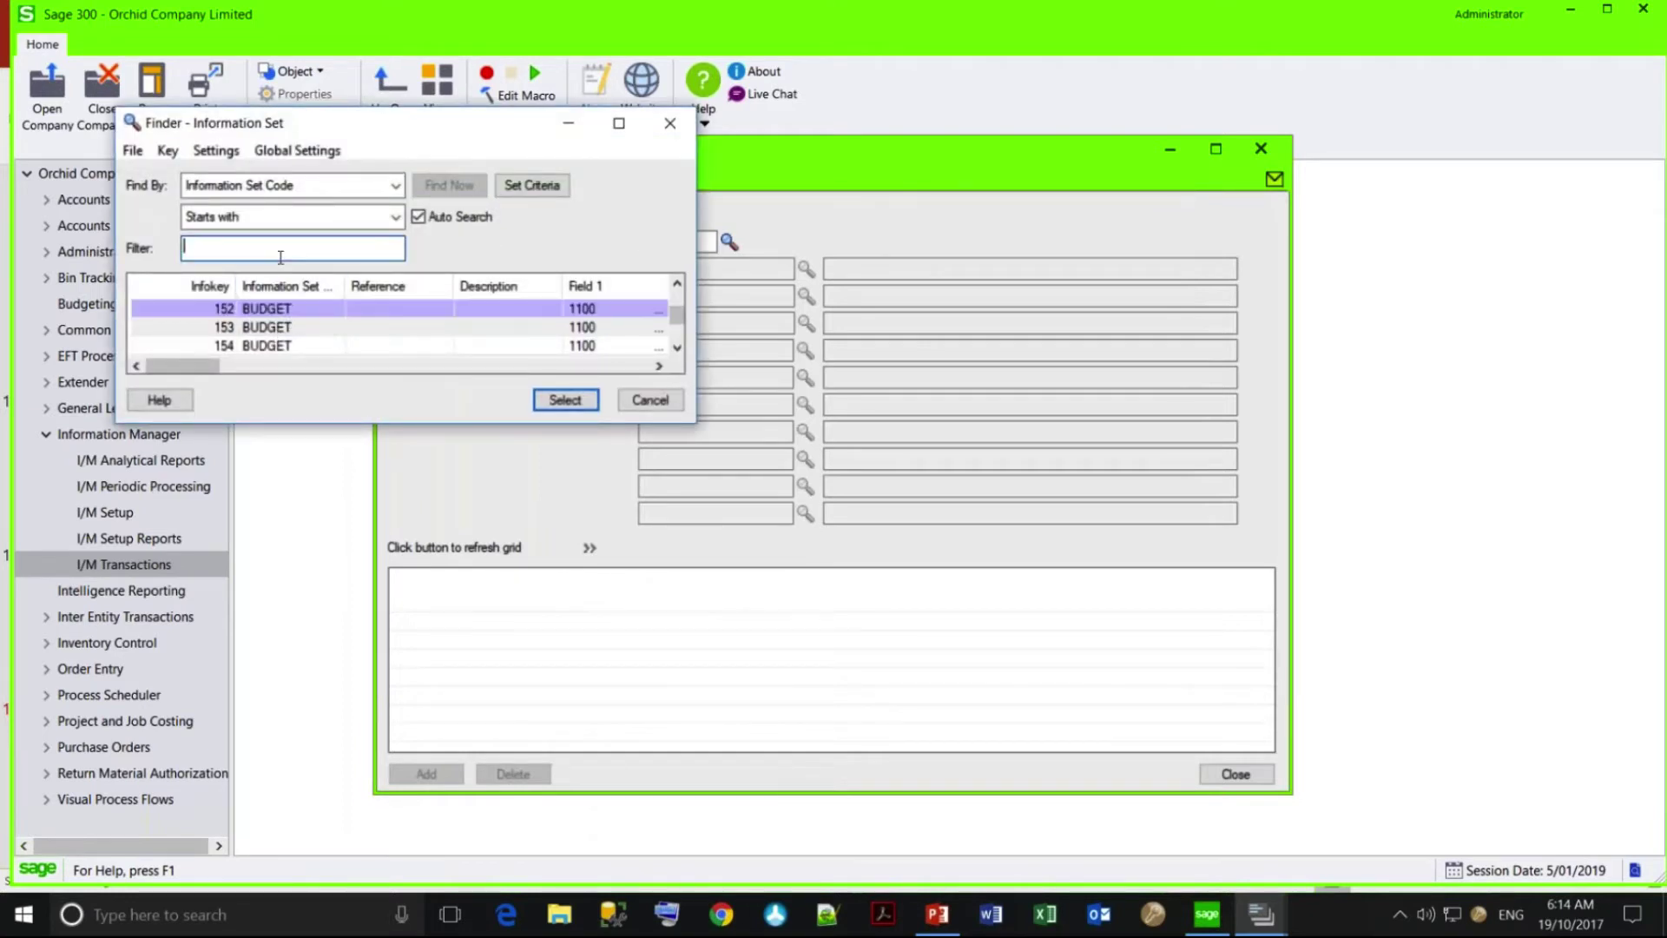
pyautogui.write('FOR')
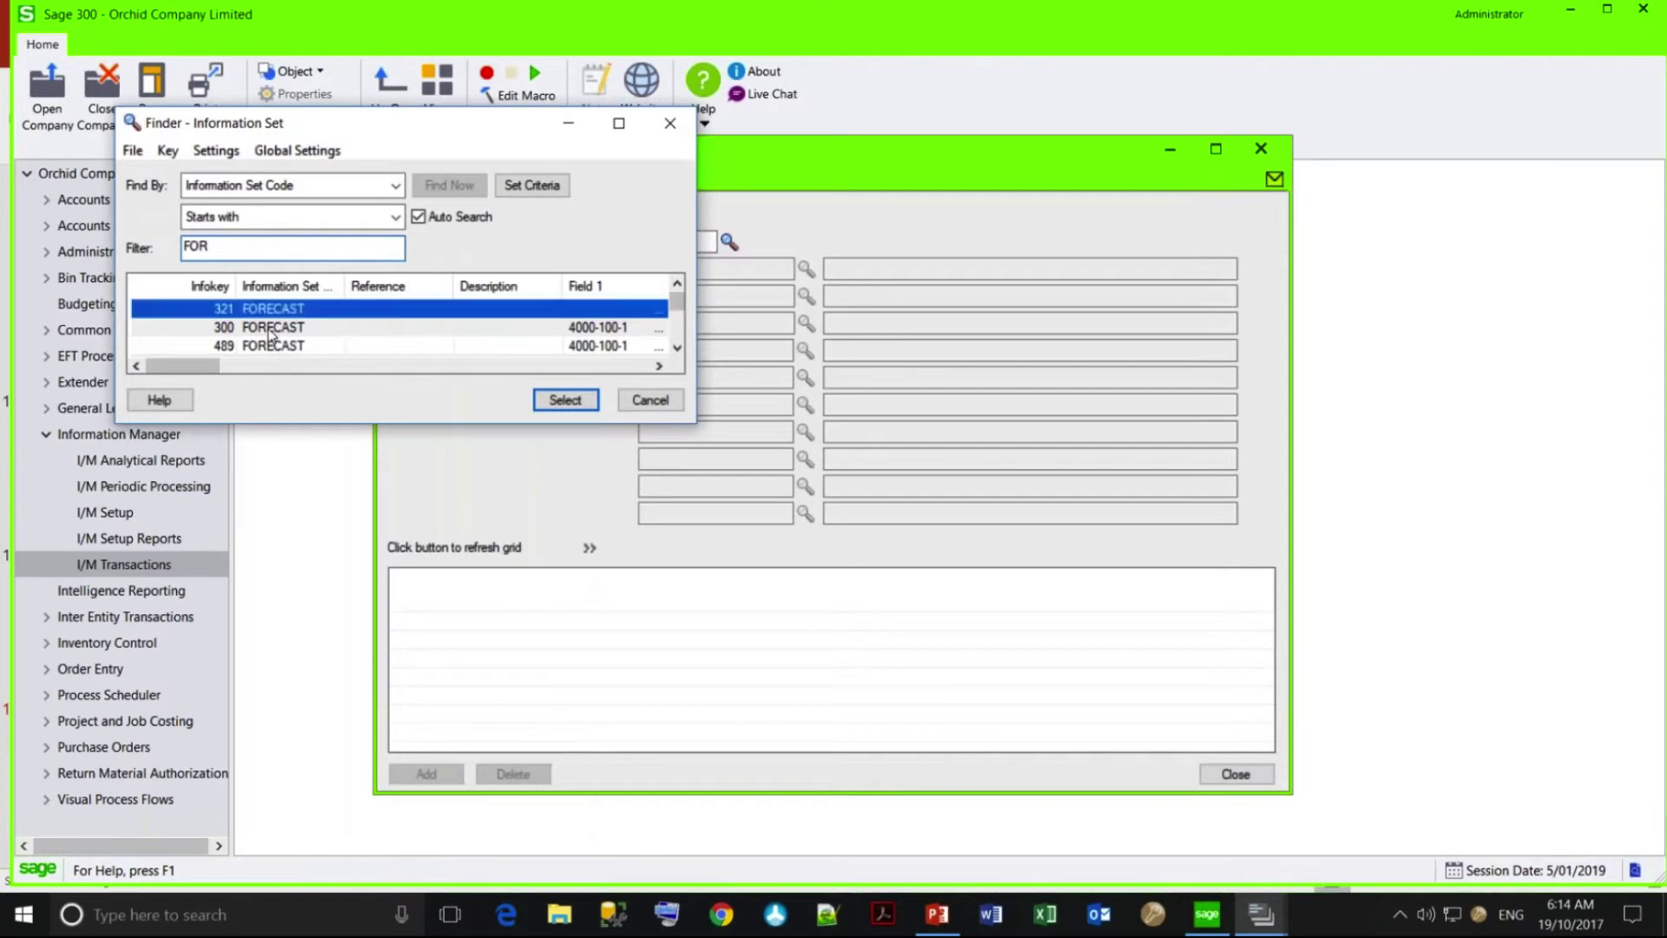
pyautogui.doubleClick(271, 338)
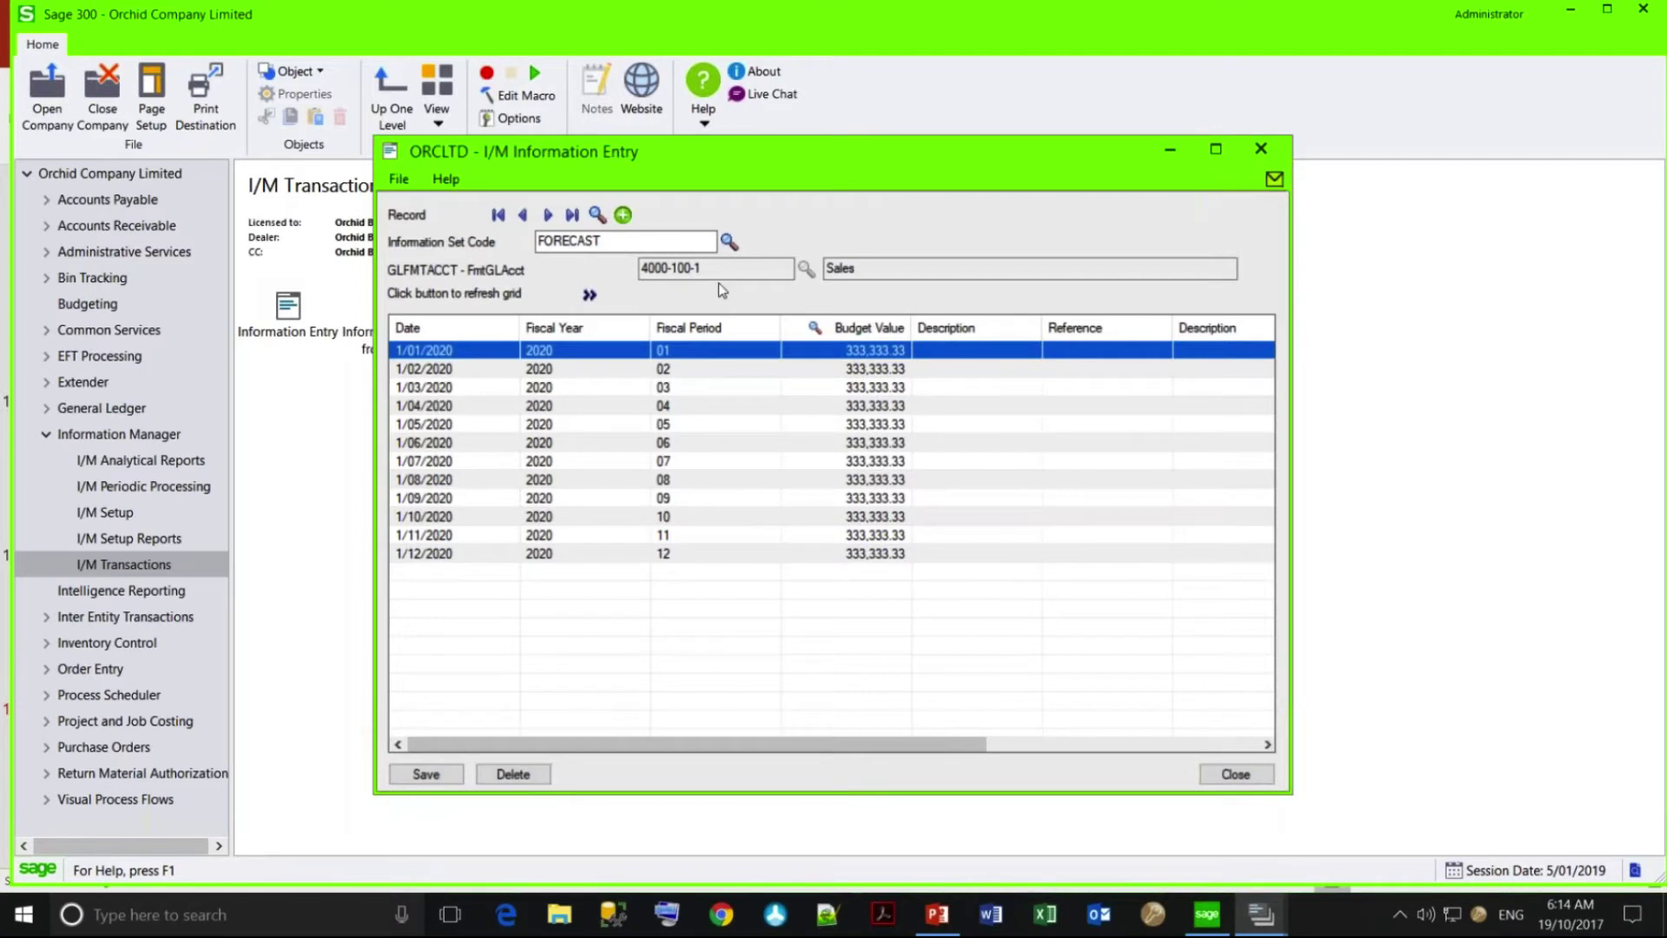
pyautogui.click(404, 180)
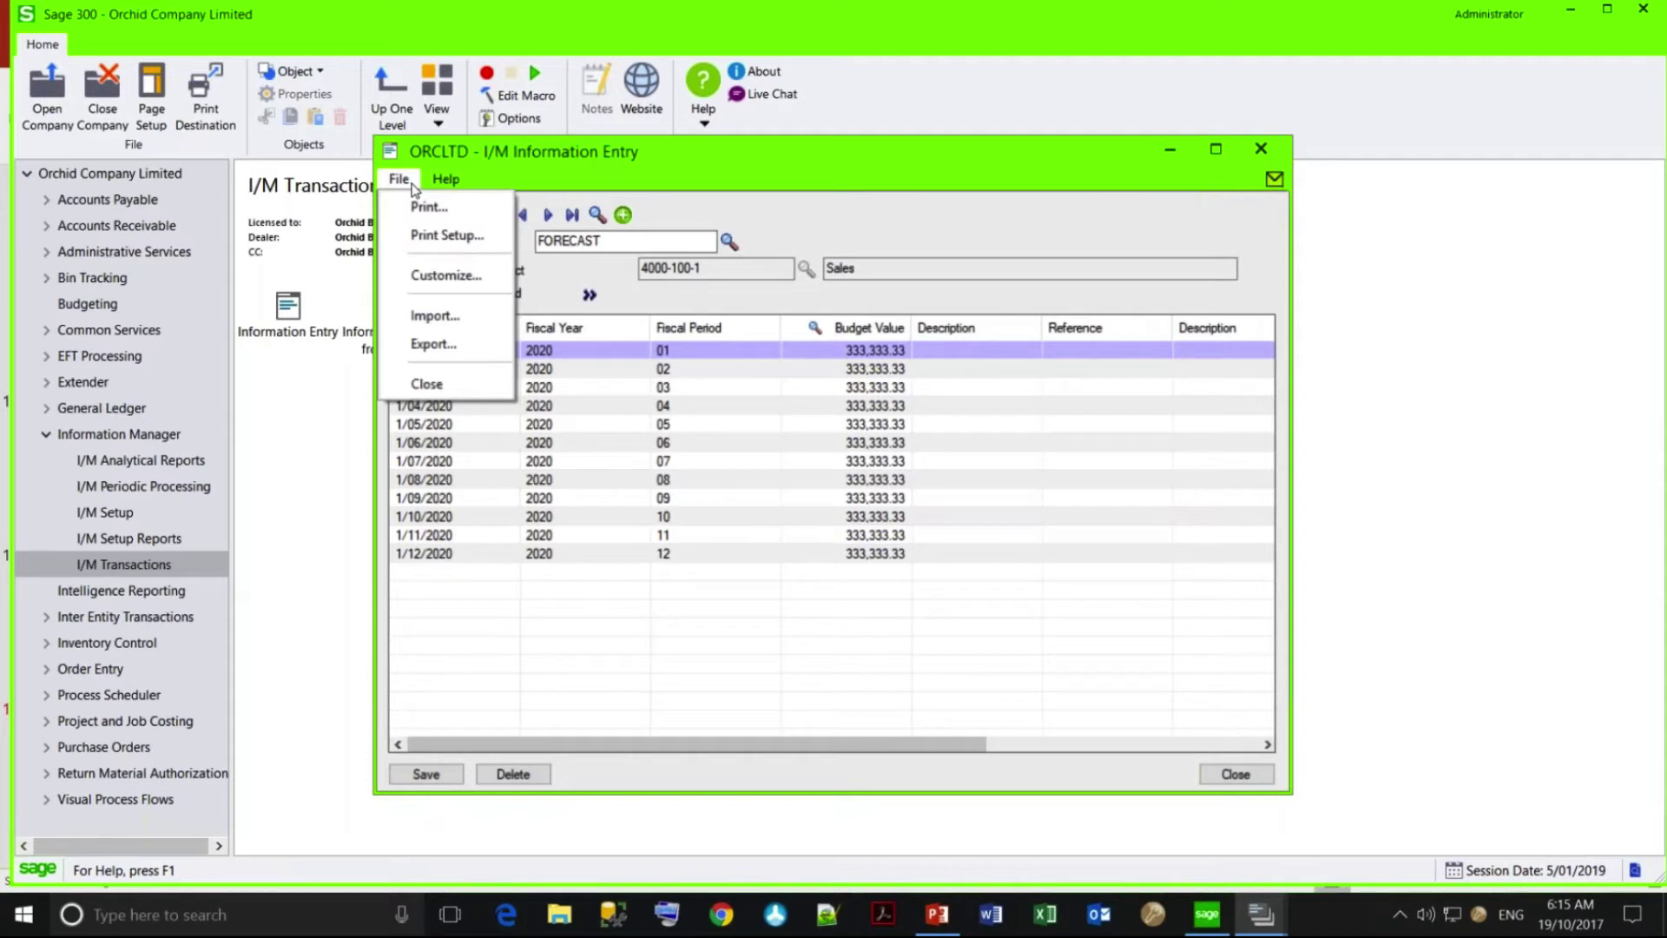
pyautogui.click(1258, 154)
pyautogui.click(1257, 153)
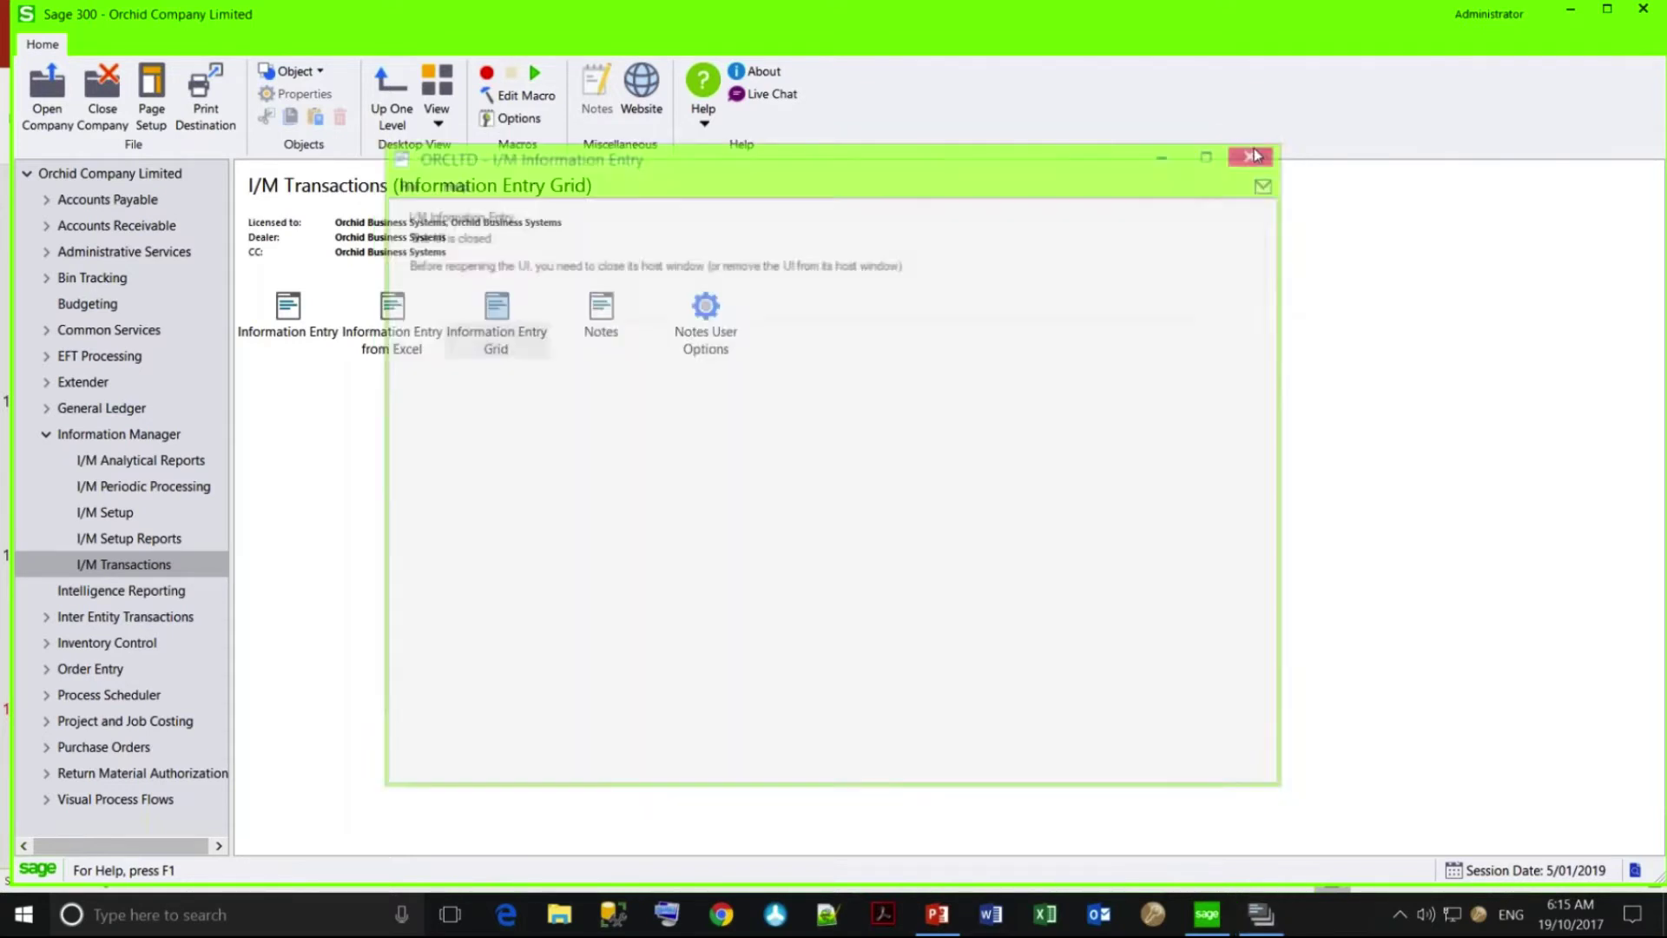
# Start the Upload to GL Budgets macro from Budgeting with budget code FORECAST and optional field BUDVALUE.
pyautogui.click(87, 303)
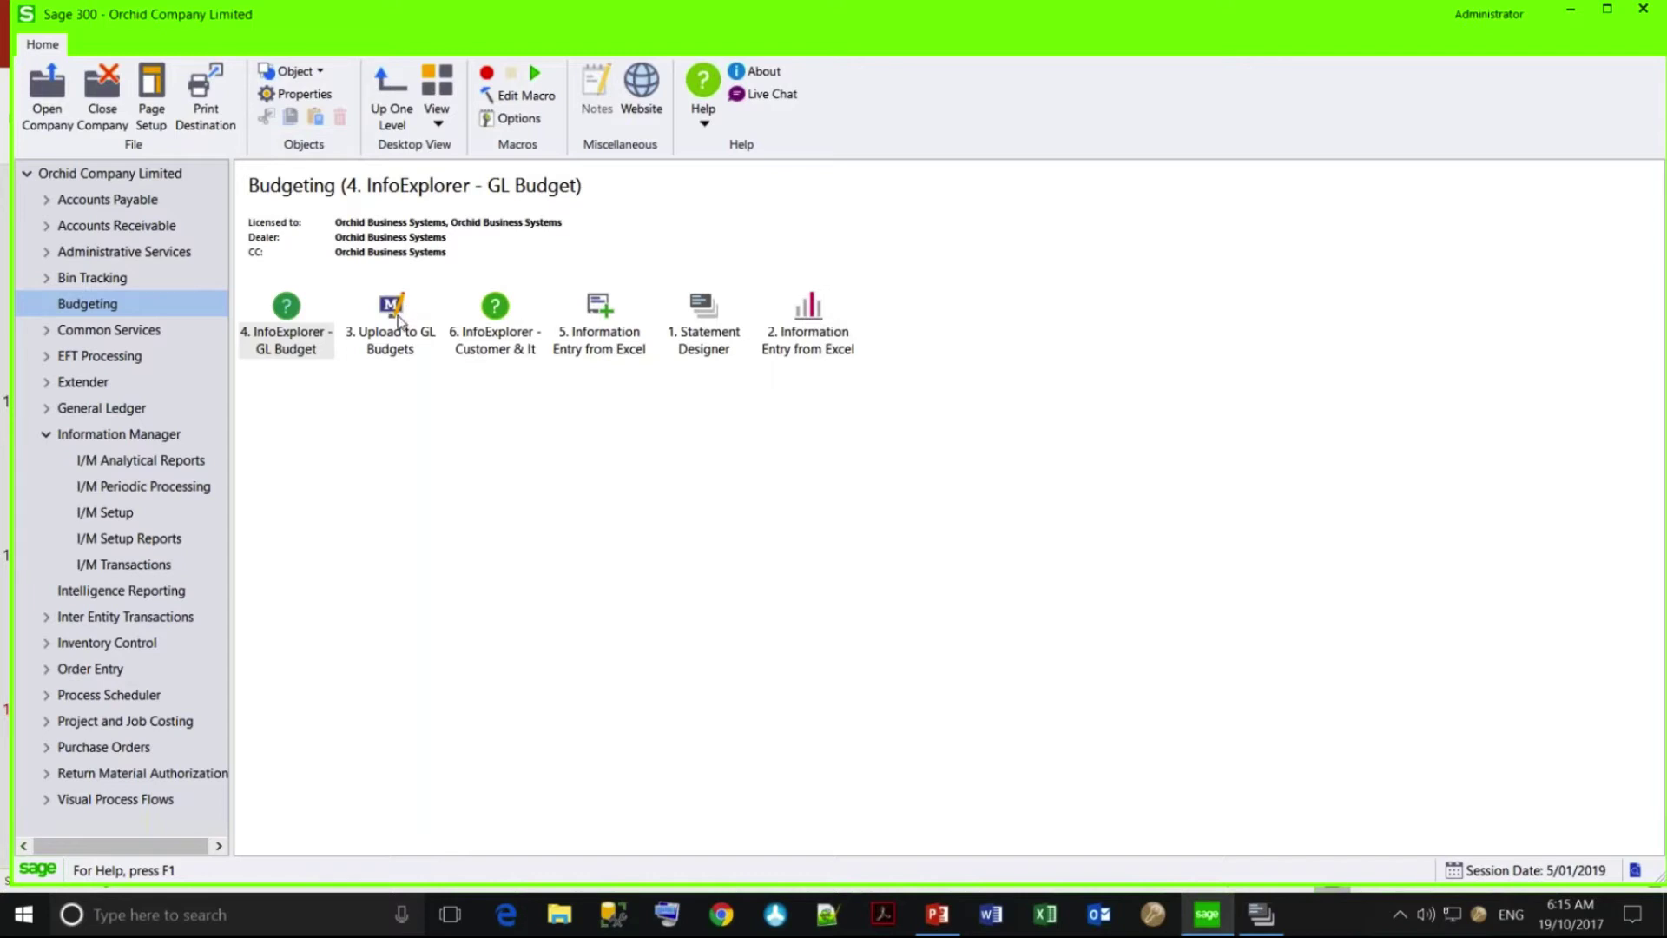
pyautogui.click(398, 320)
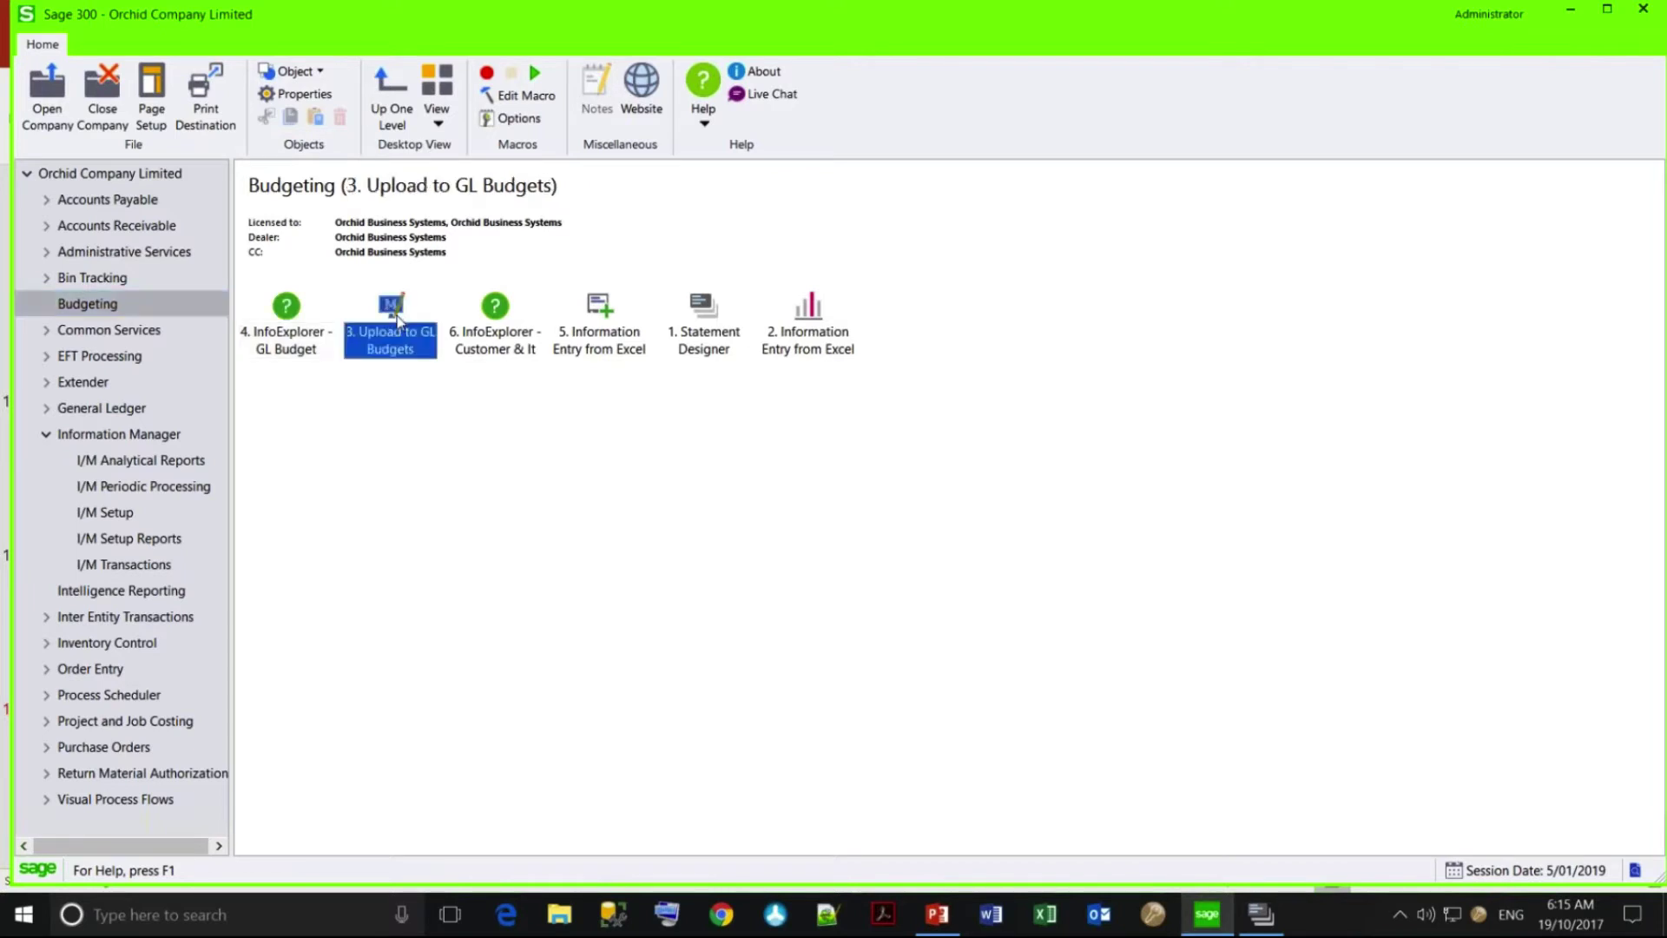
pyautogui.doubleClick(399, 319)
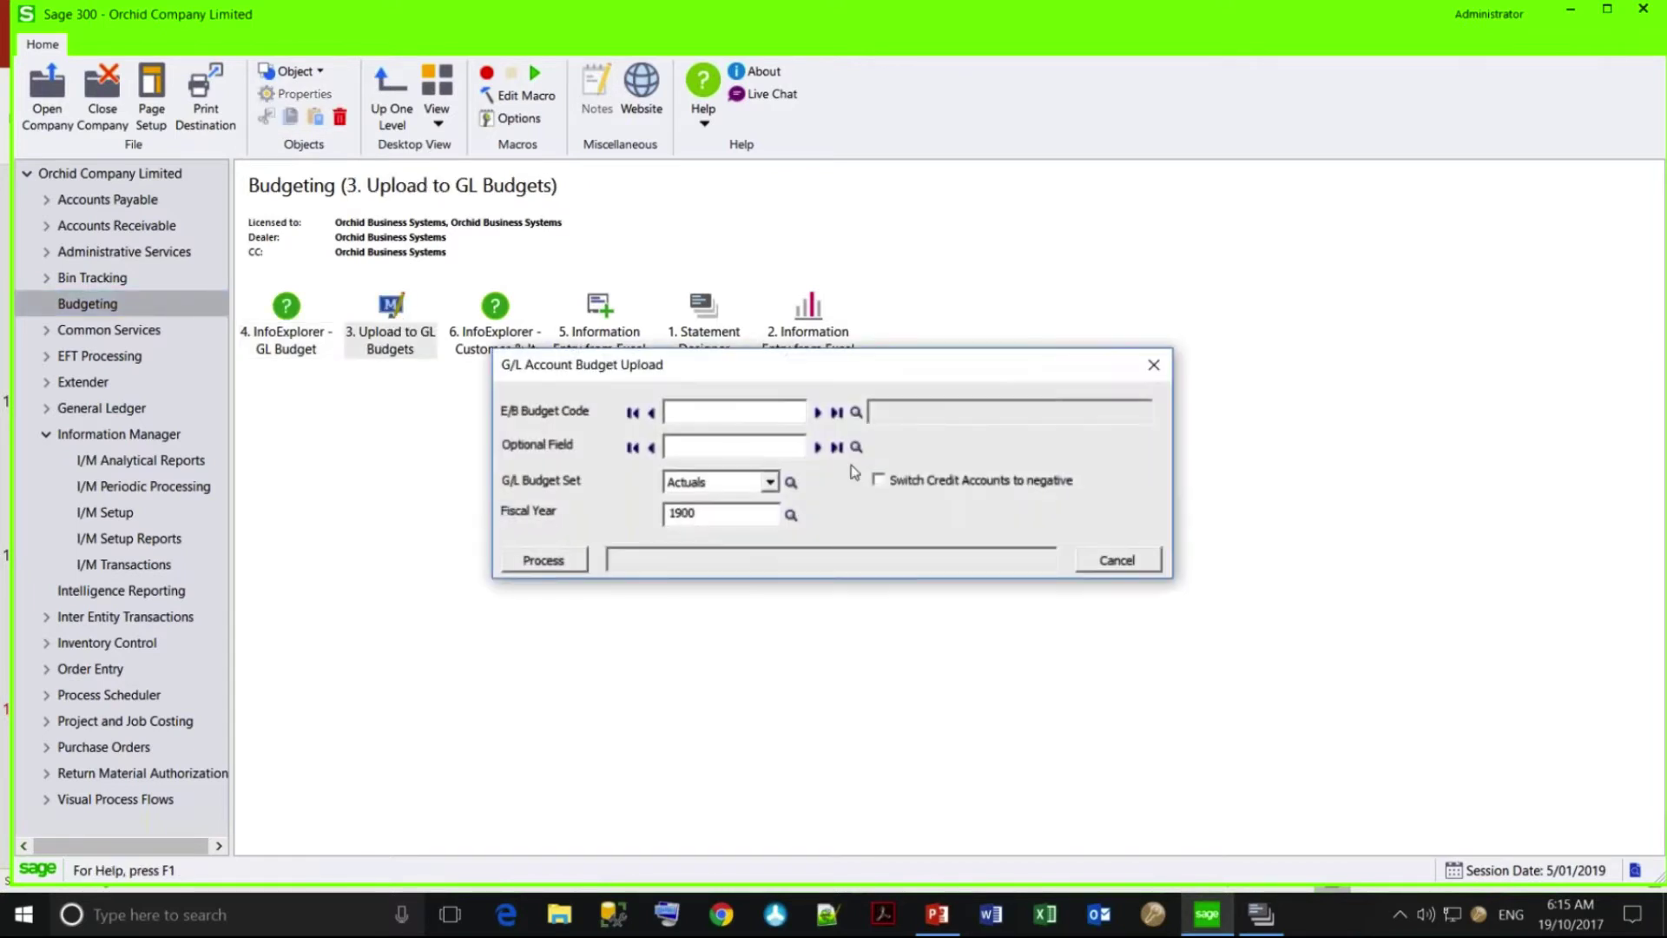
pyautogui.click(817, 414)
pyautogui.click(818, 413)
pyautogui.click(818, 447)
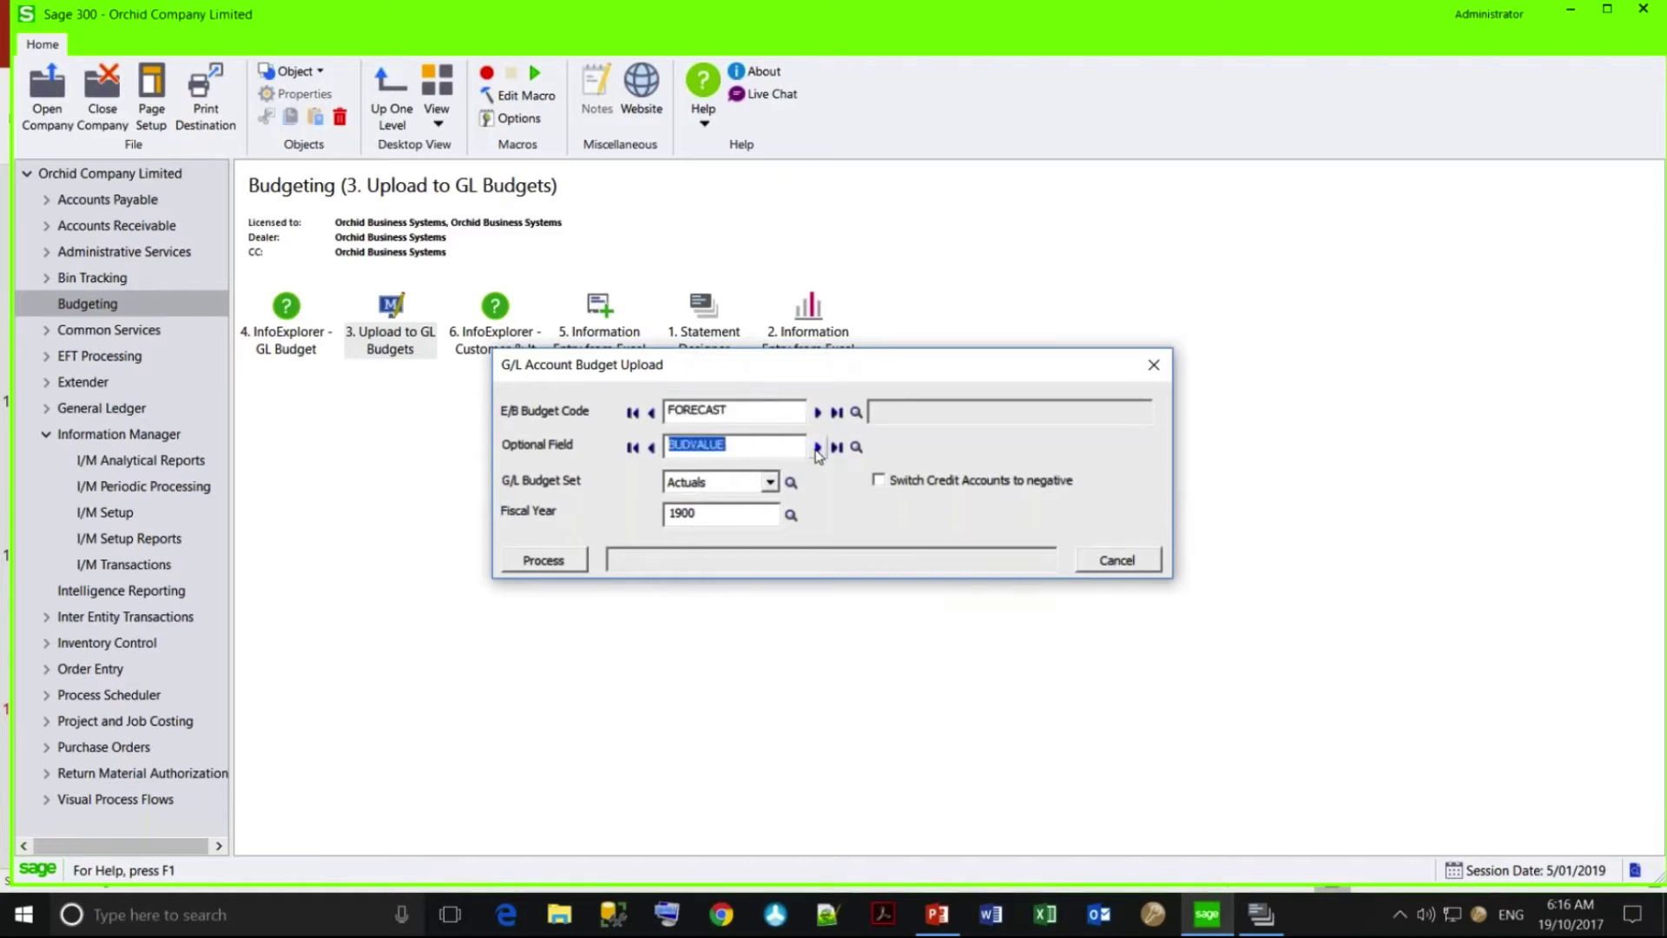
# Set the upload's G/L budget set to Budget 1 and its fiscal year to 2020.
pyautogui.click(768, 484)
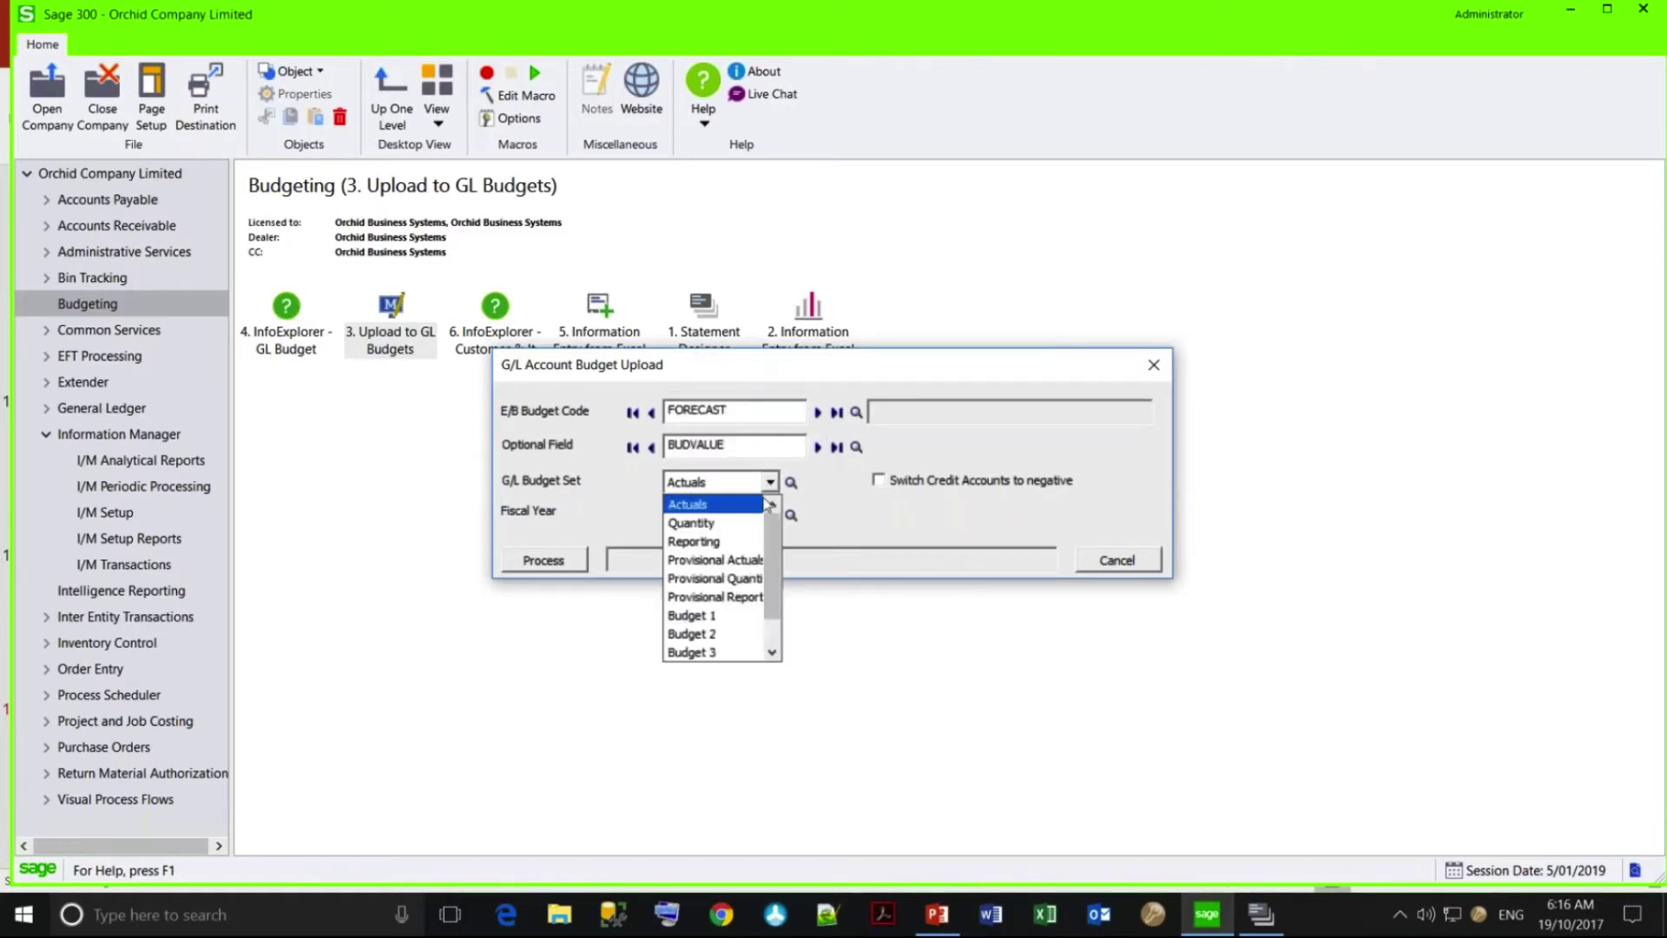
pyautogui.click(695, 614)
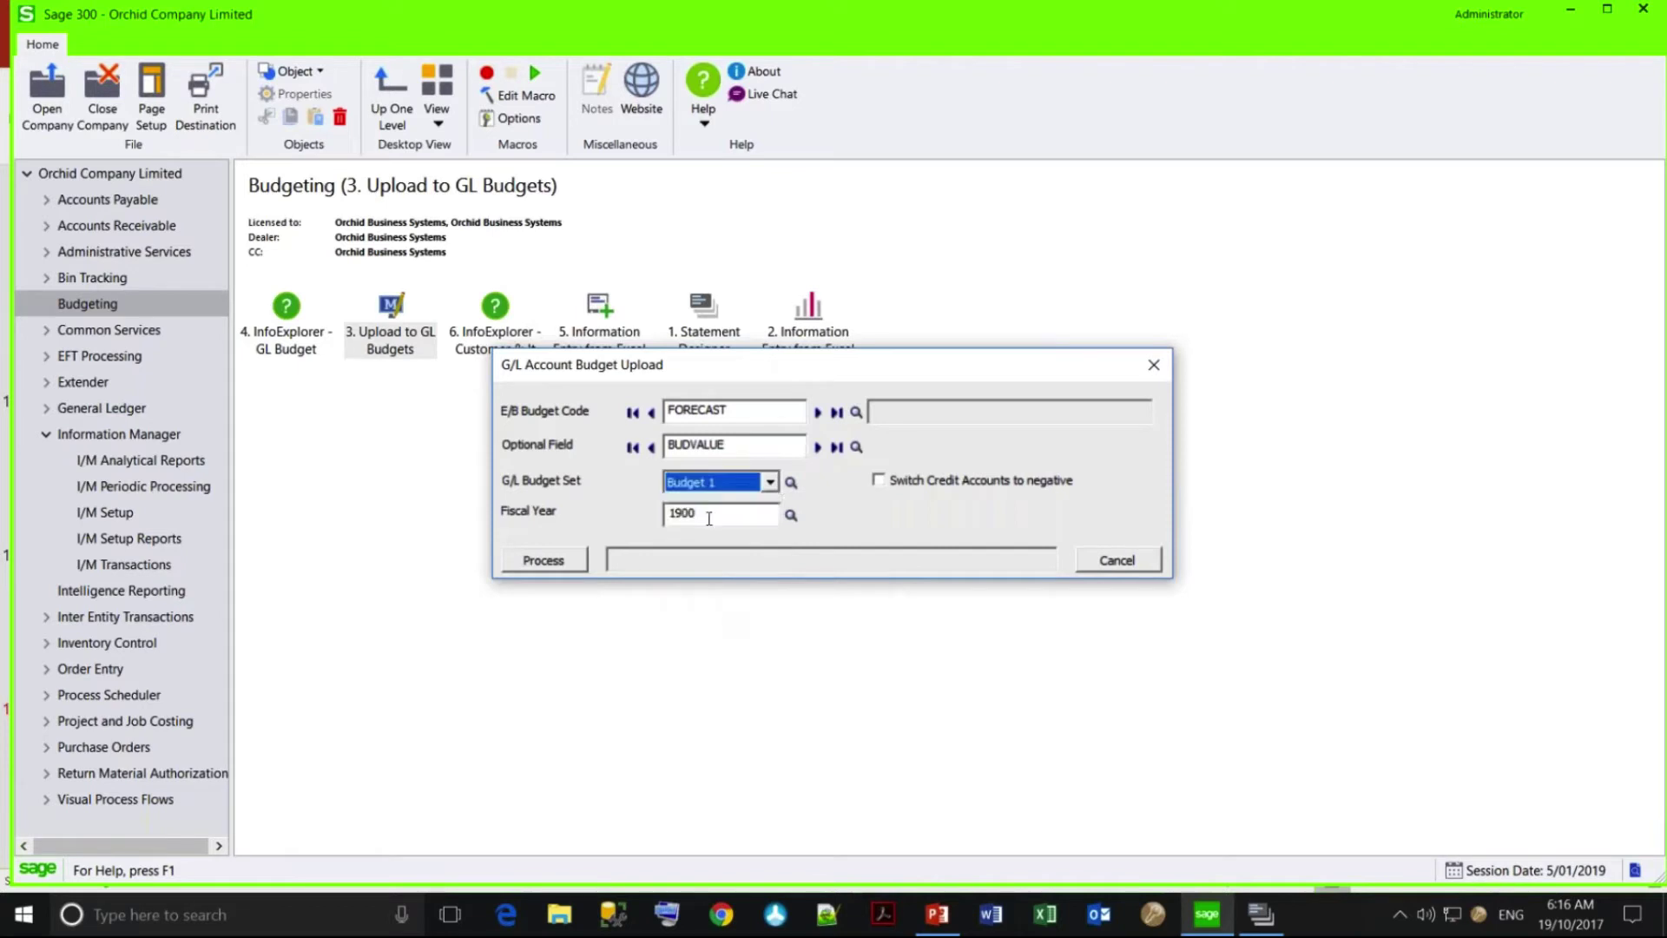
pyautogui.click(695, 513)
pyautogui.doubleClick(705, 514)
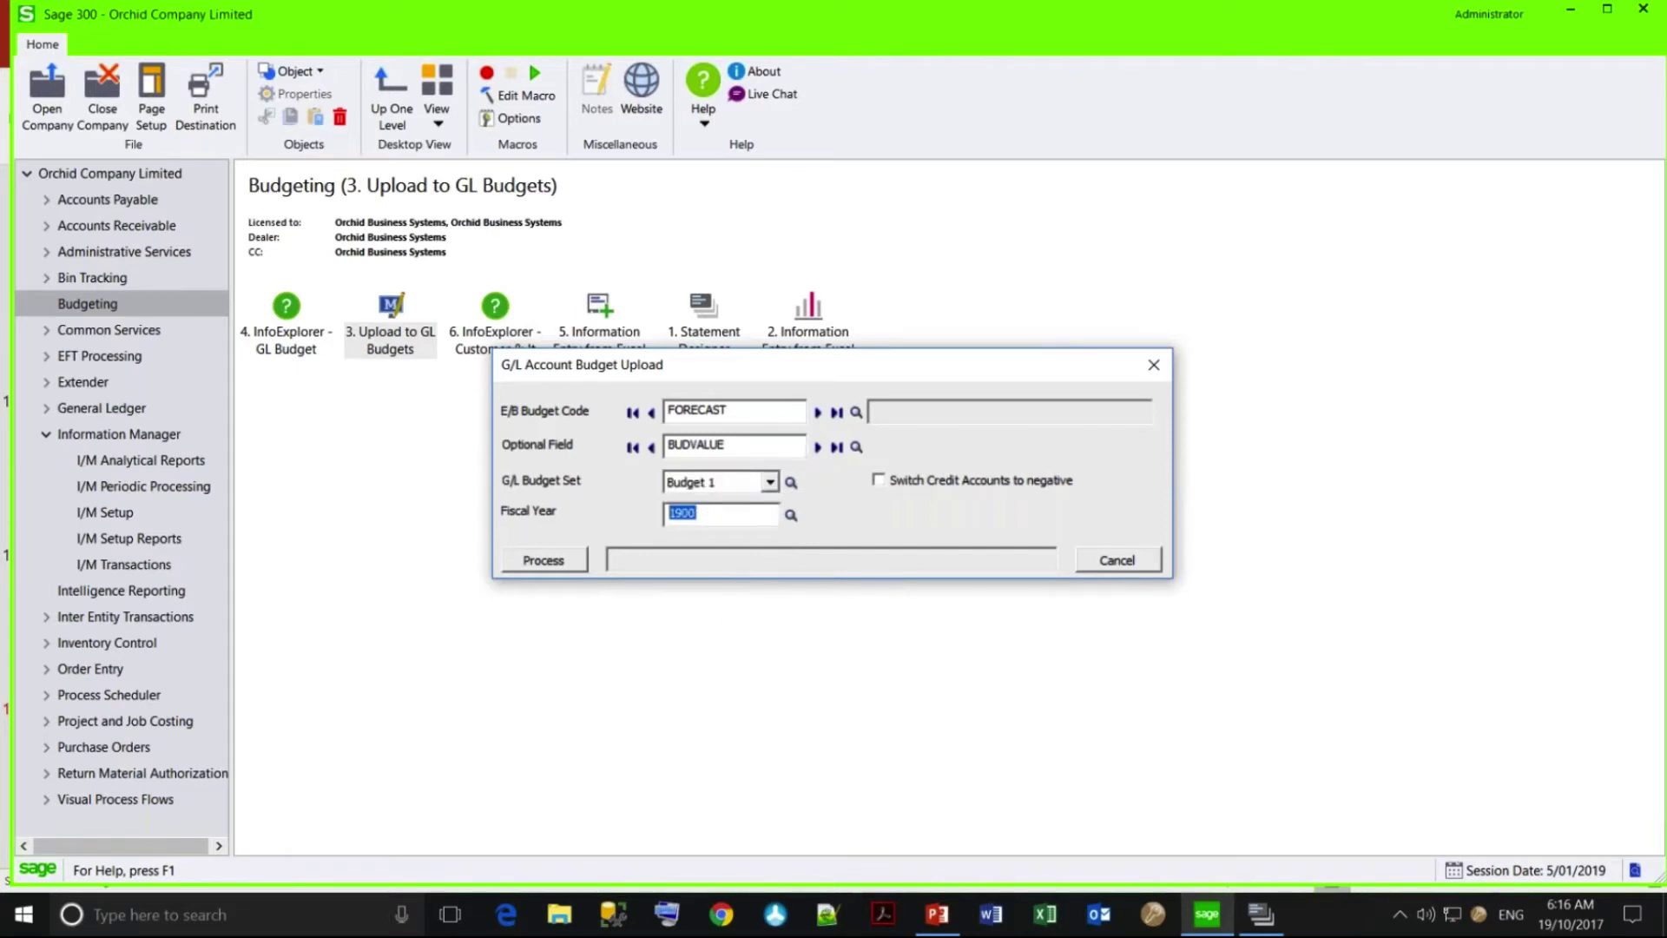
pyautogui.write('2020')
pyautogui.press('Tab')
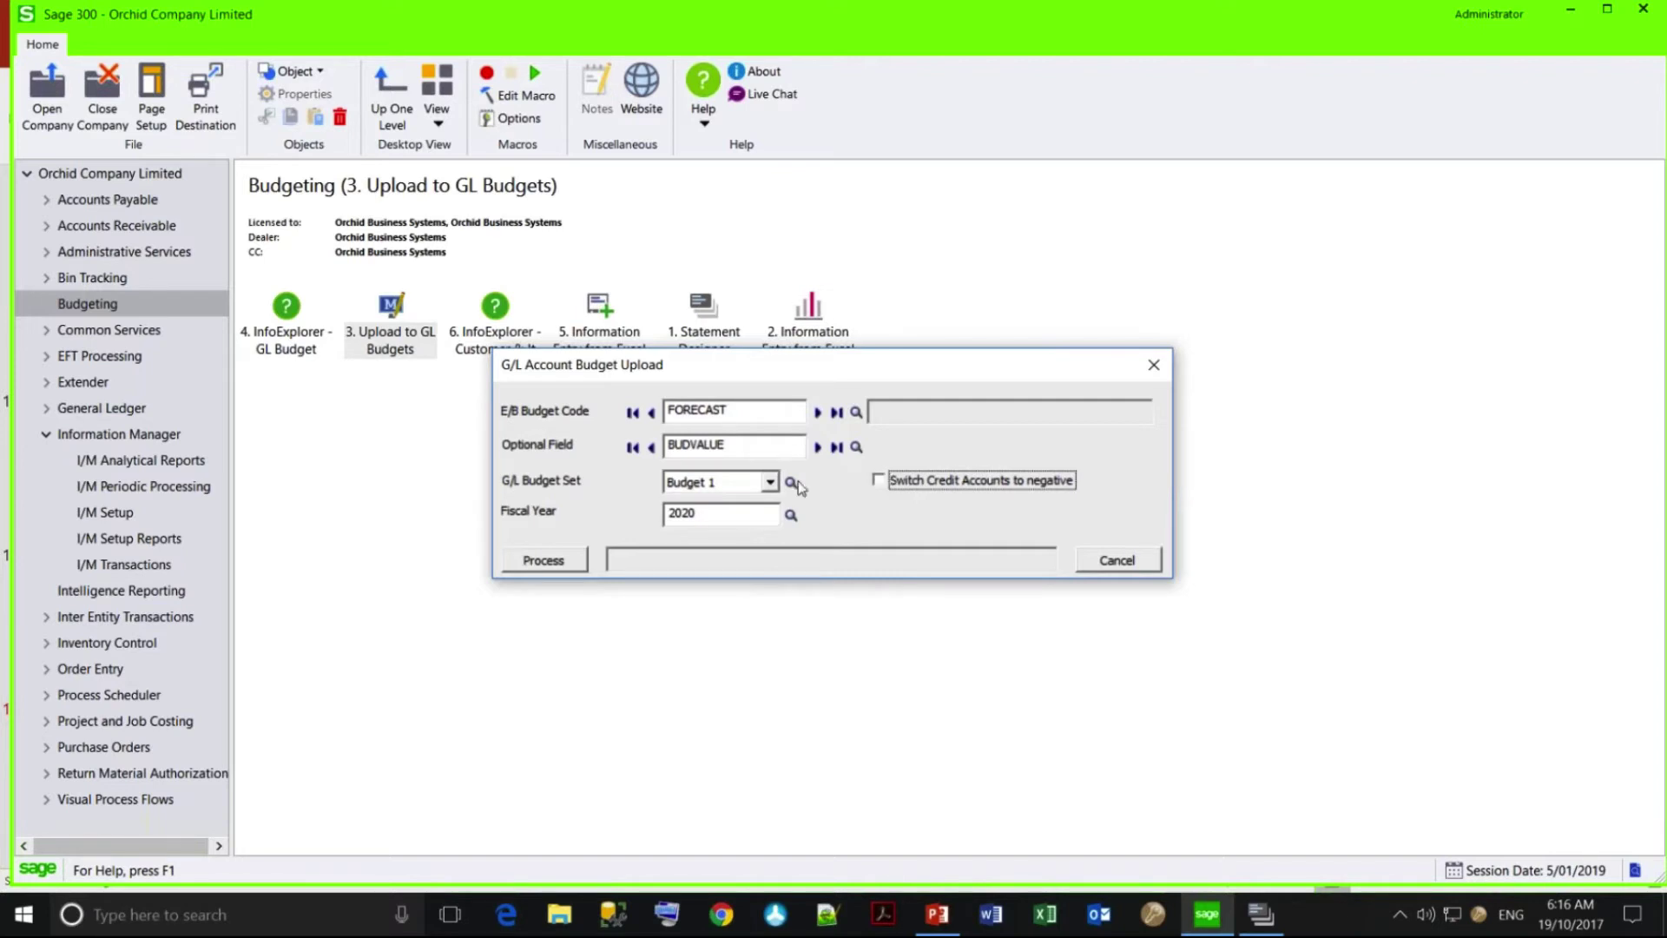
# Process the upload of the FORECAST infoset to G/L Budget 1 for fiscal year 2020, then close the upload dialog.
pyautogui.click(557, 563)
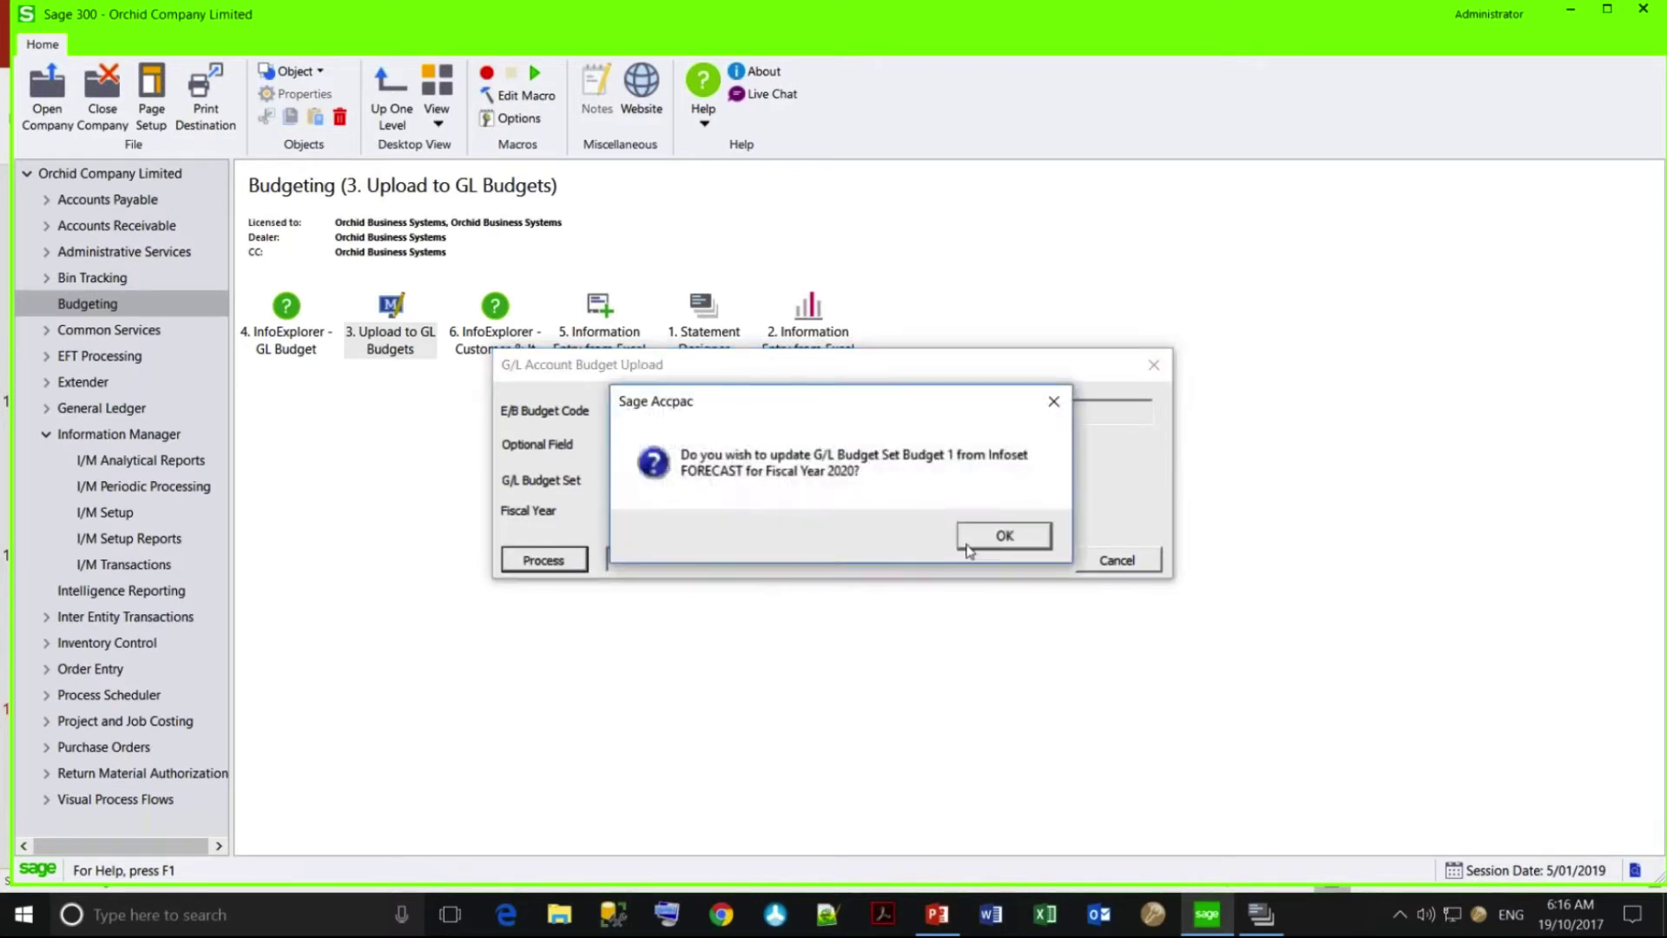
pyautogui.click(985, 538)
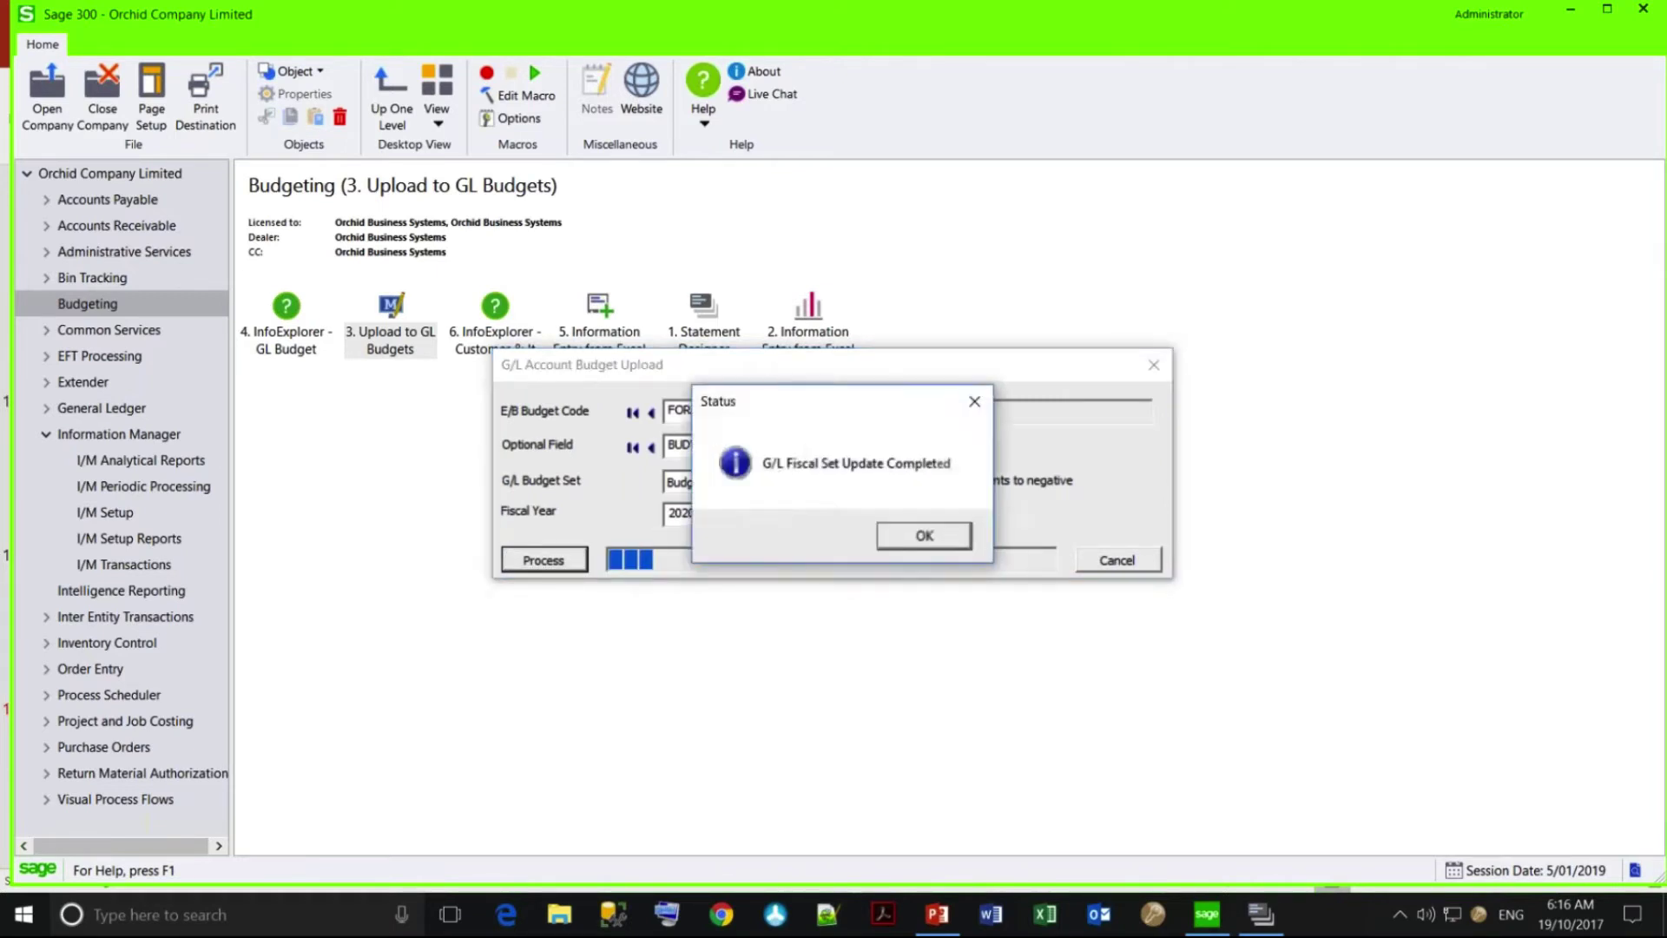
pyautogui.click(908, 540)
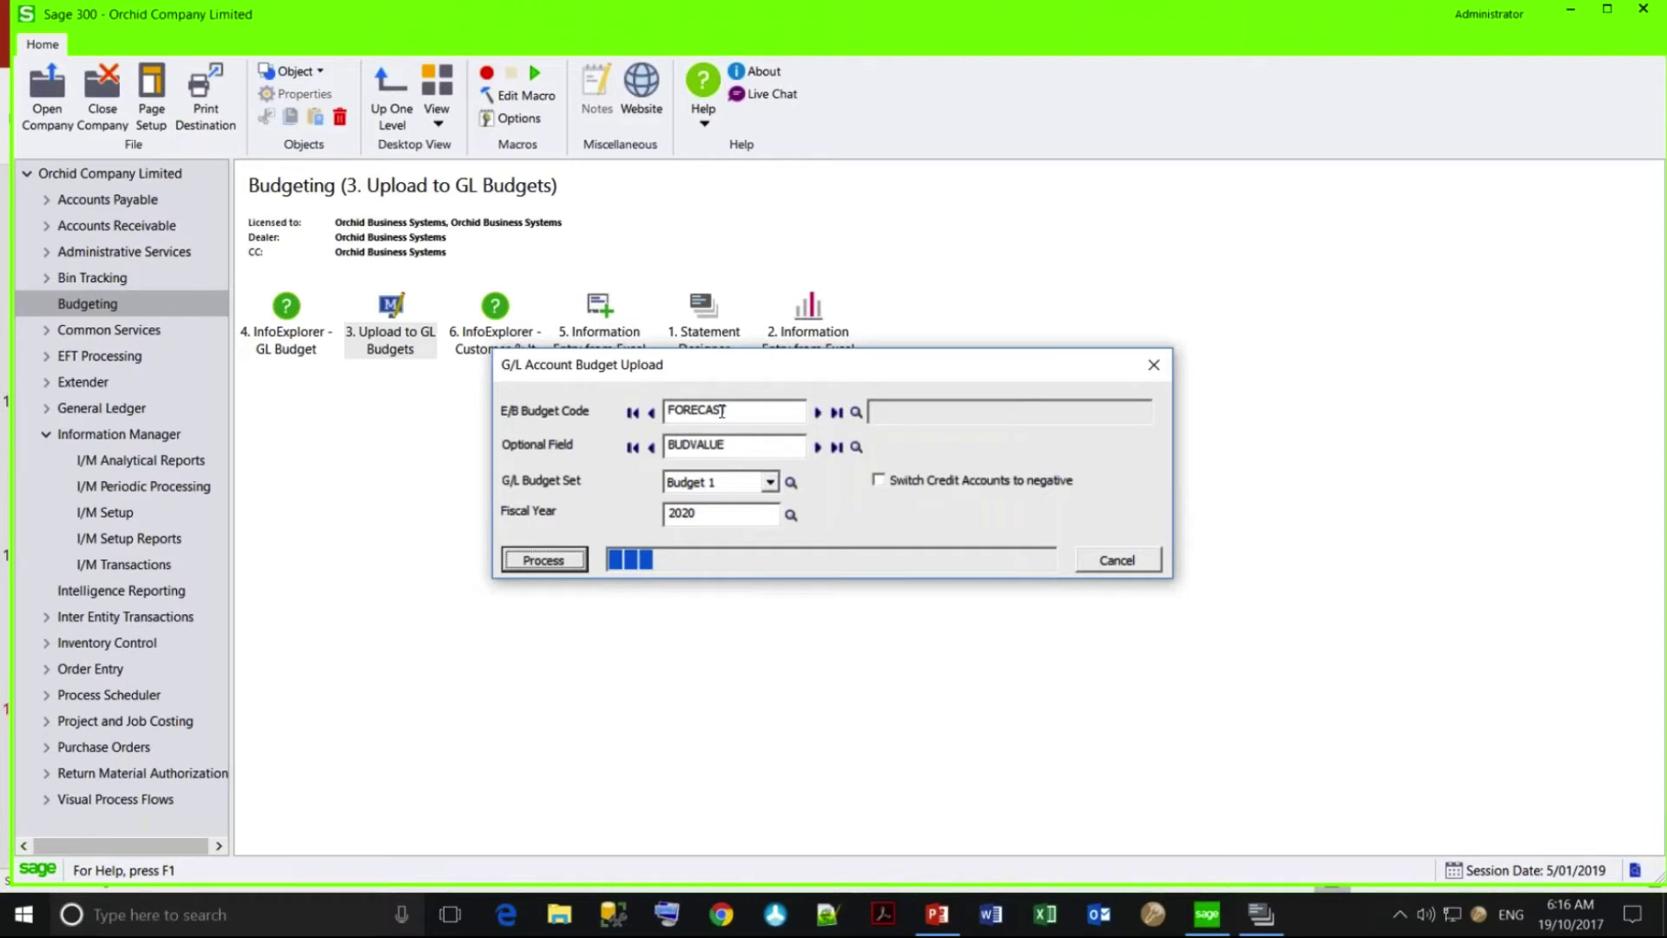
pyautogui.click(769, 482)
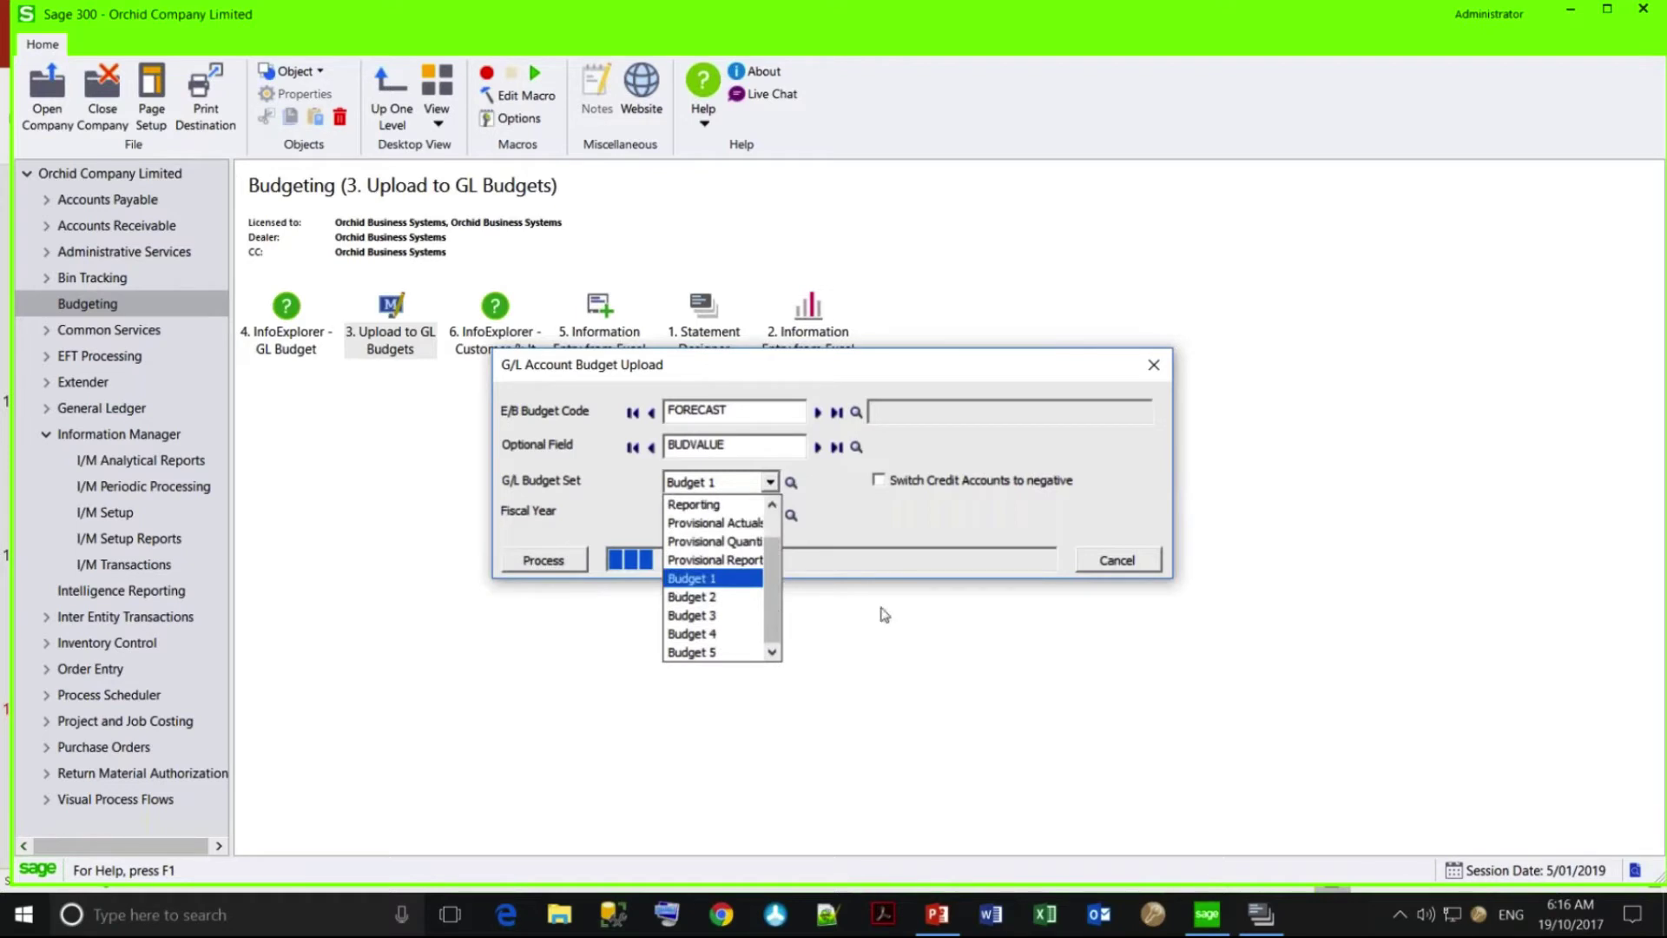
pyautogui.click(1131, 566)
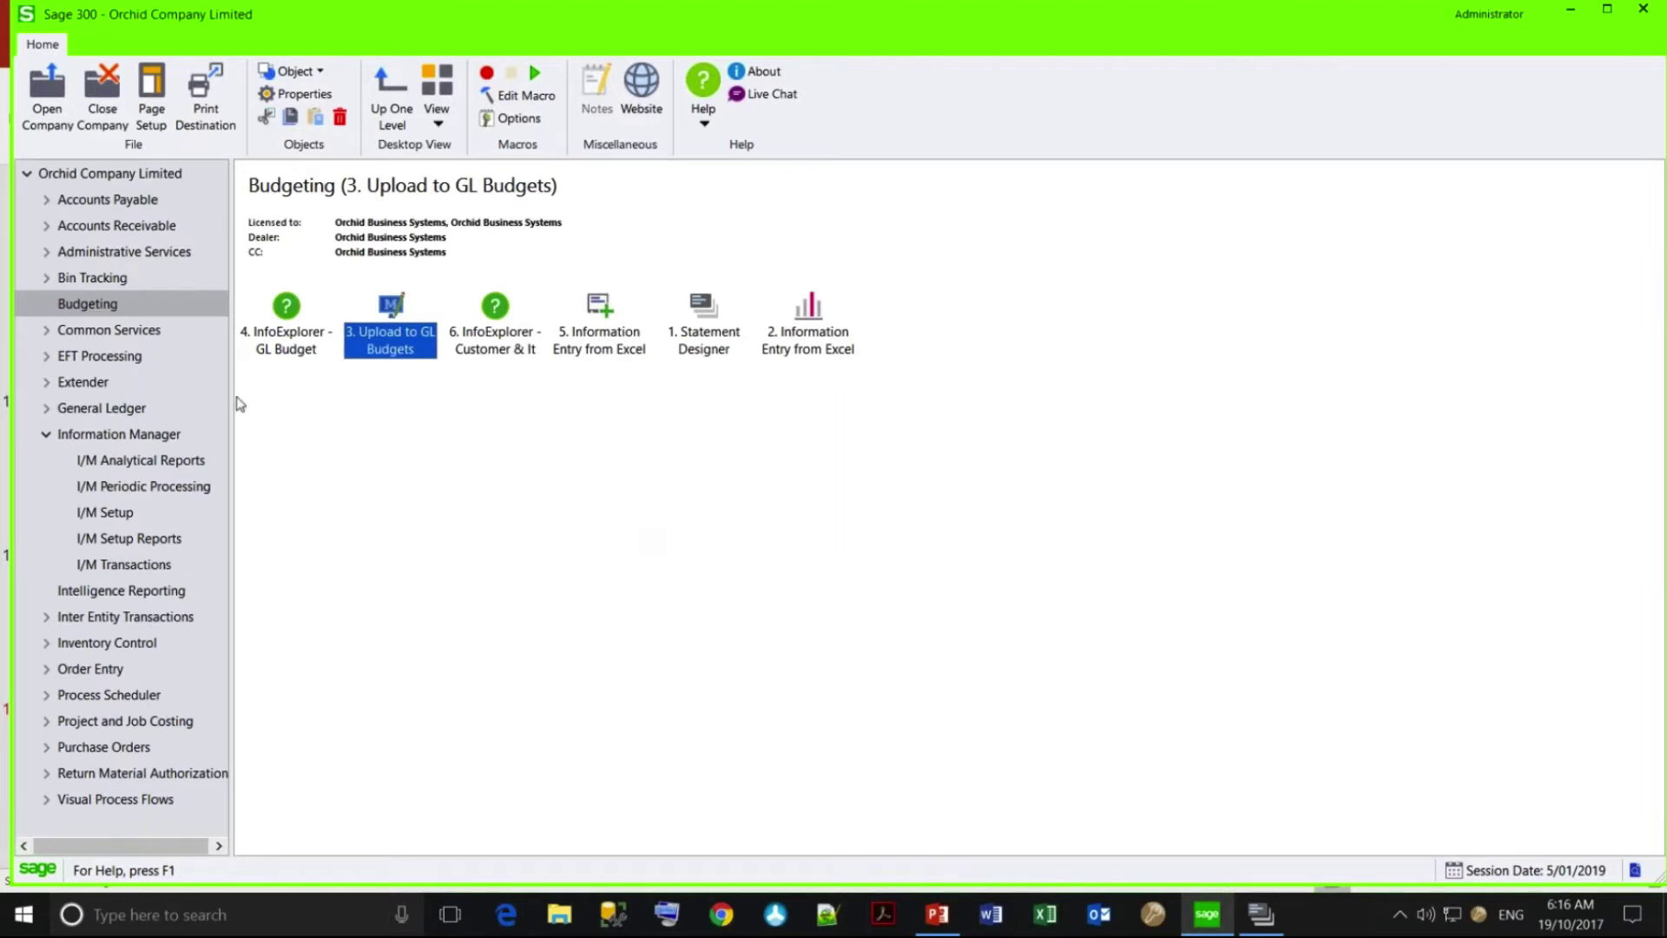
# Switch to Info-Explorer with the GL Budget cube and review the Version and Fiscal Year filters of the Region by division view.
pyautogui.click(287, 311)
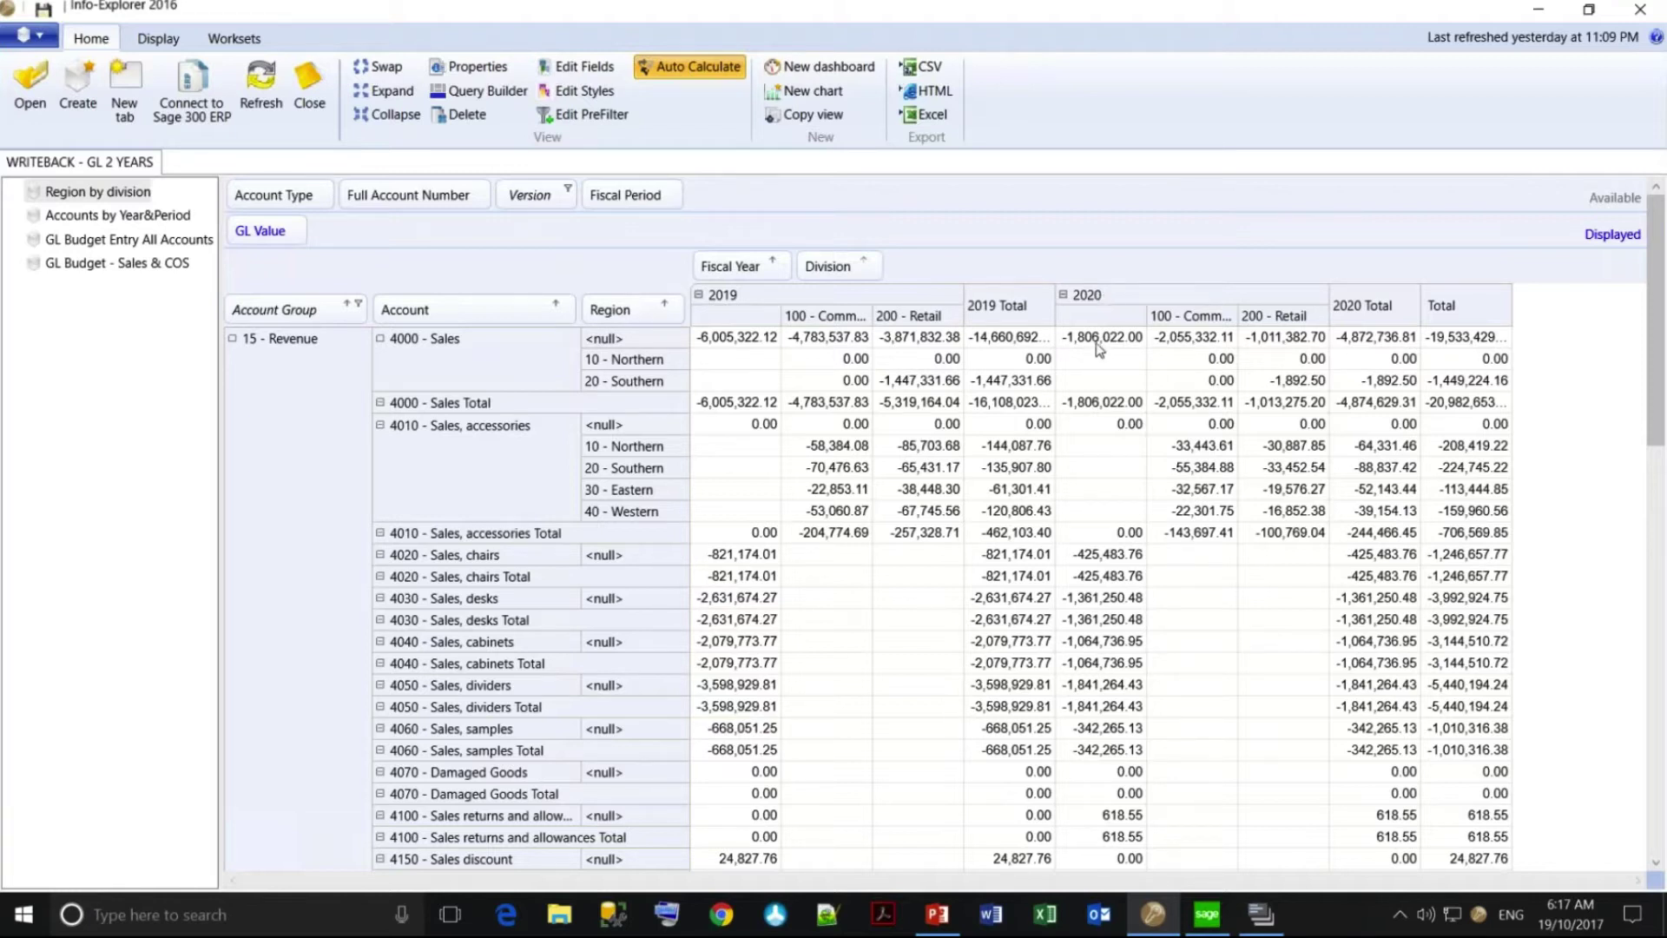
pyautogui.click(568, 191)
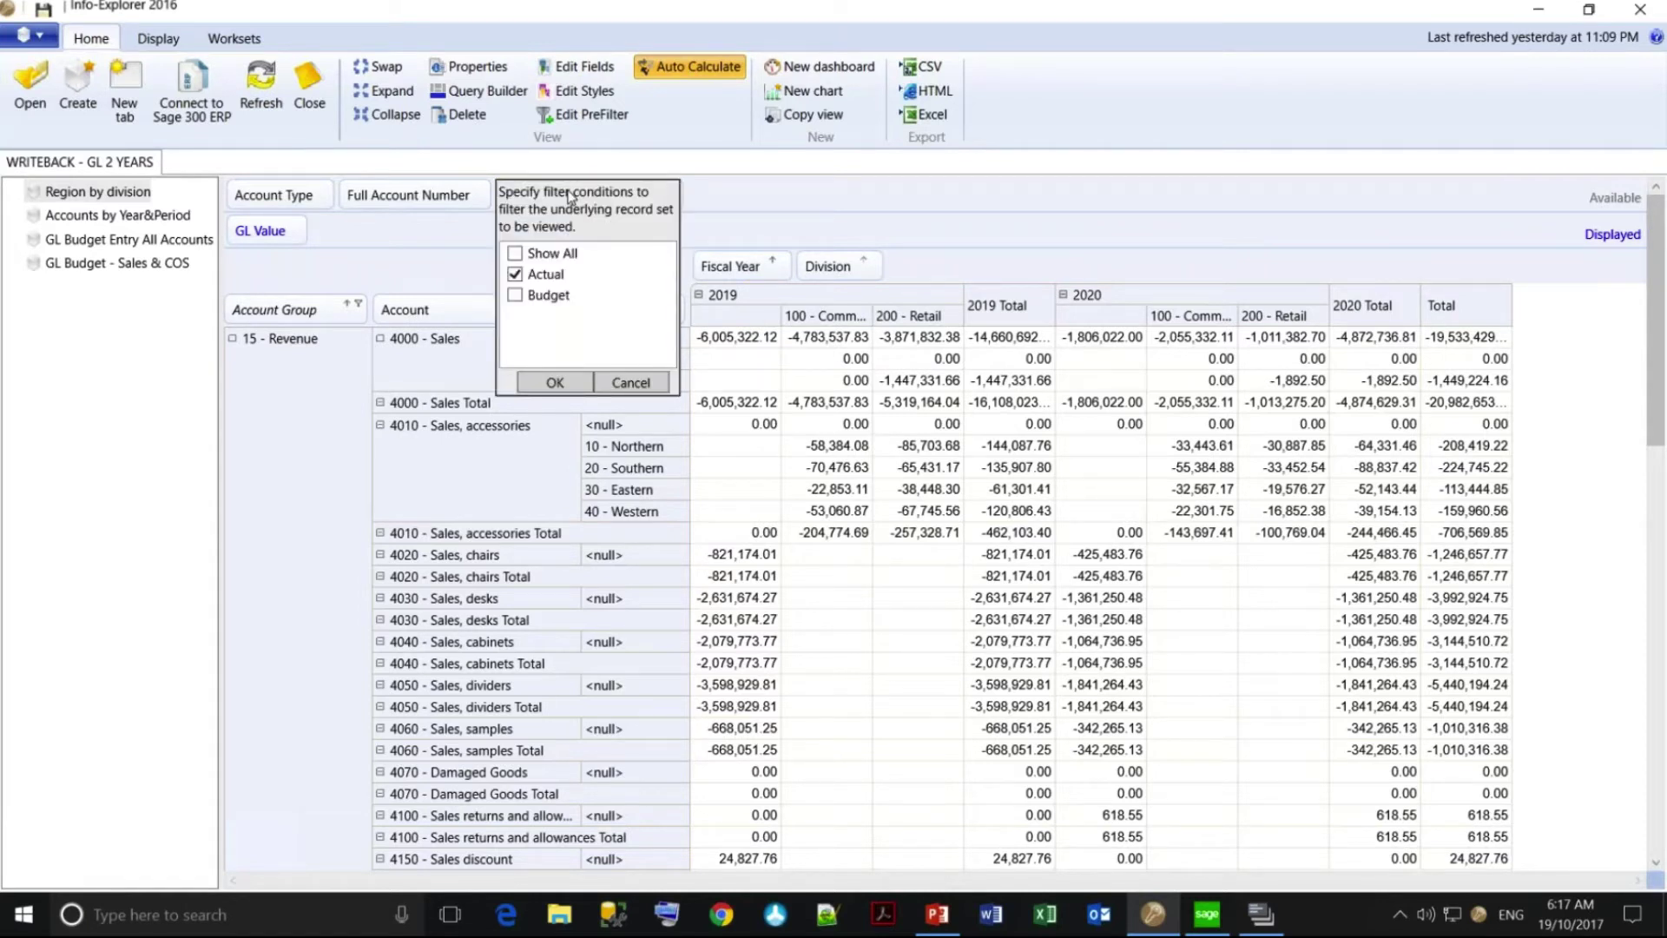
pyautogui.click(736, 190)
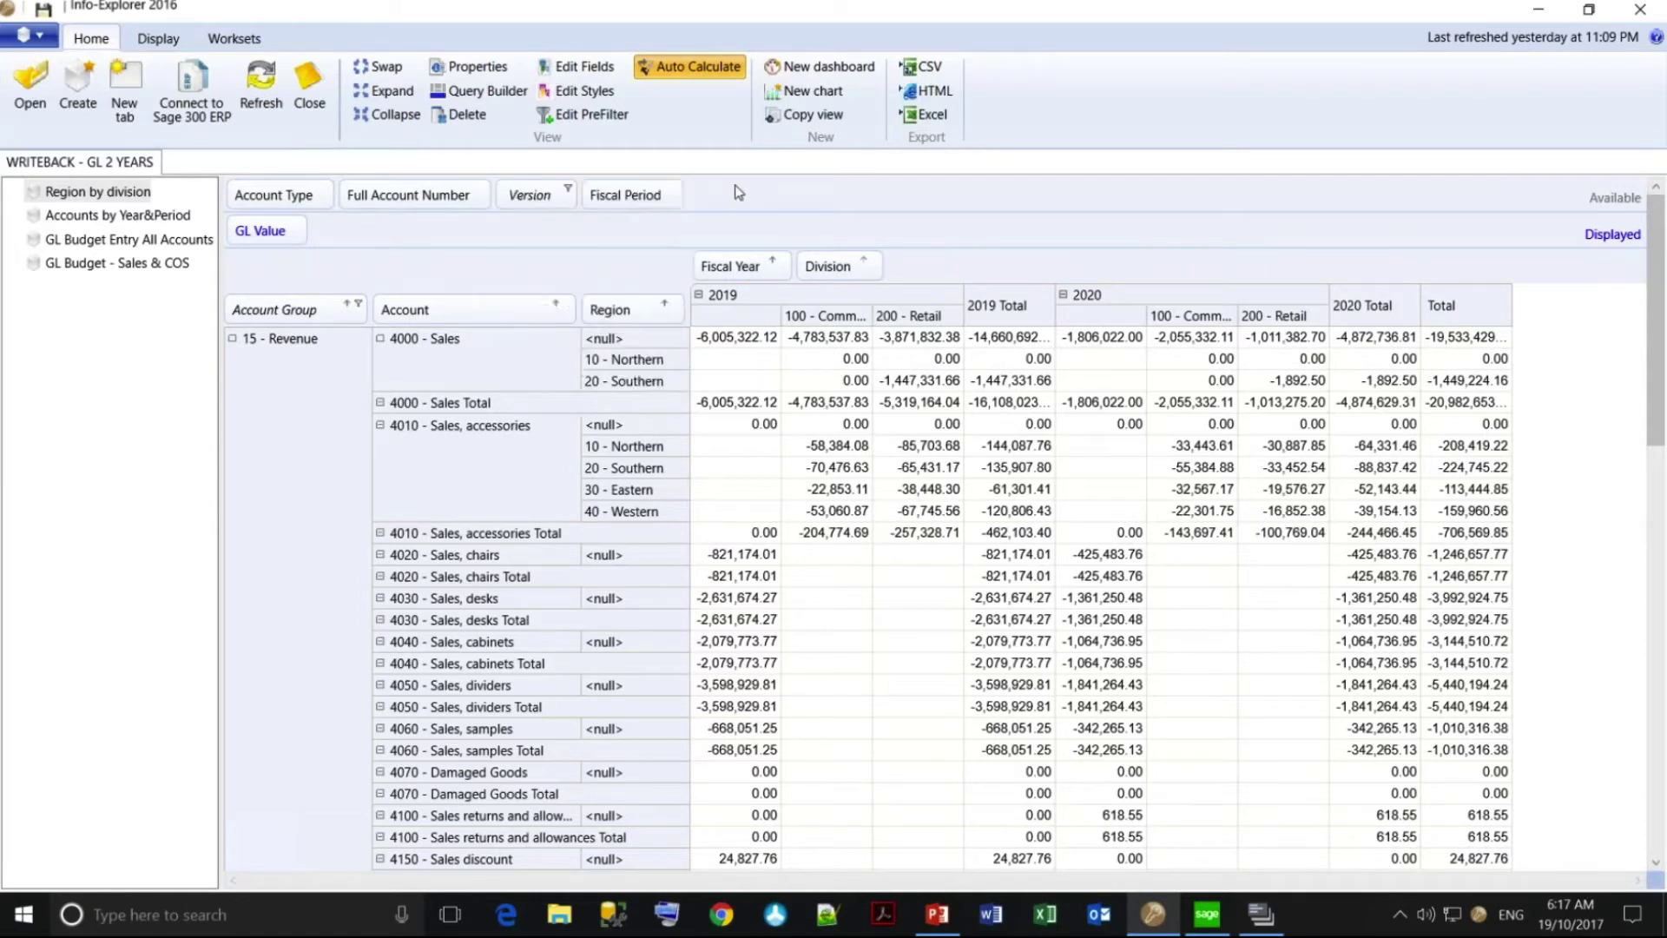
pyautogui.click(785, 264)
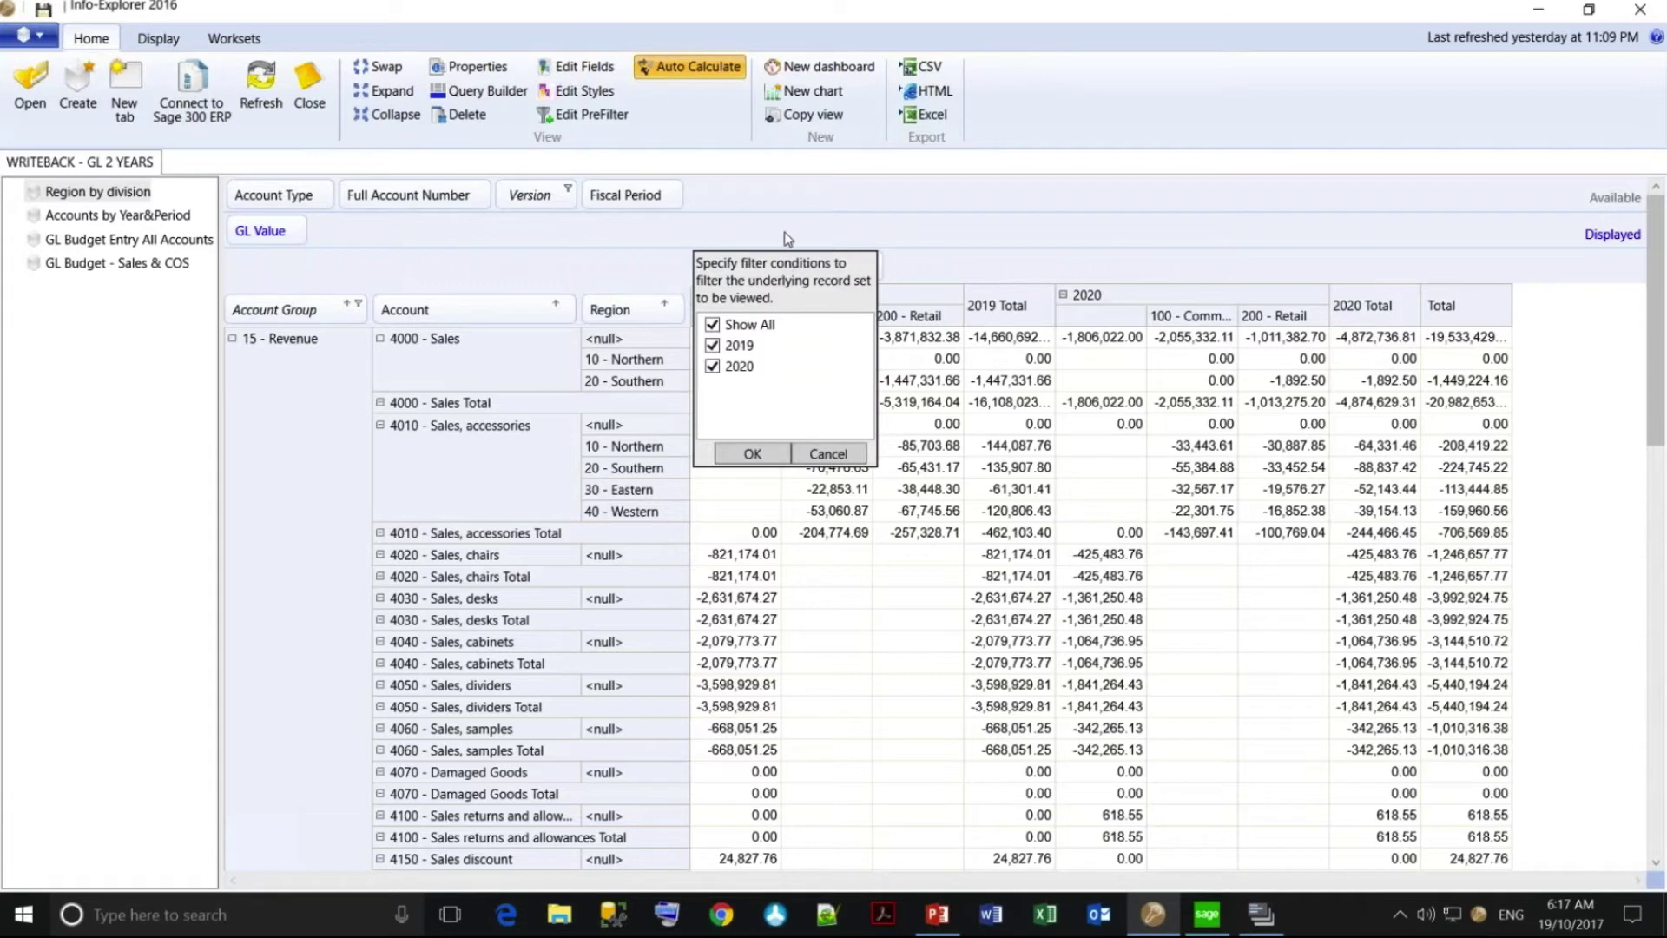
pyautogui.click(784, 218)
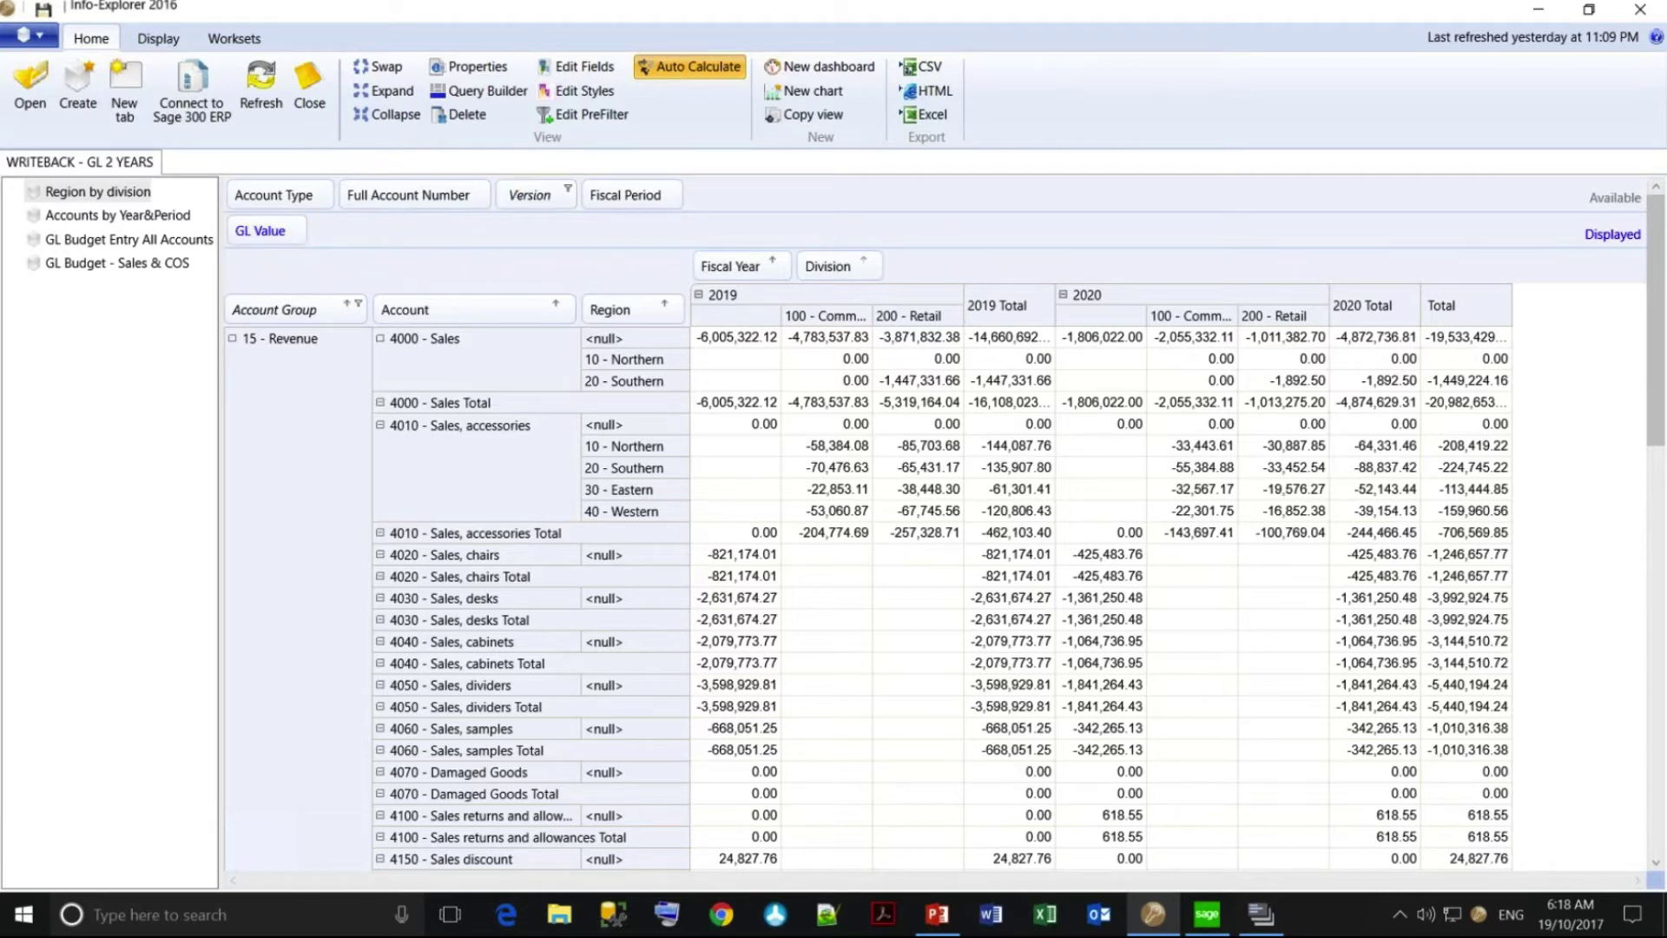
# Check the Version filter of the Accounts by Year&Period view, then display the GL Budget - Sales & COS view.
pyautogui.click(163, 217)
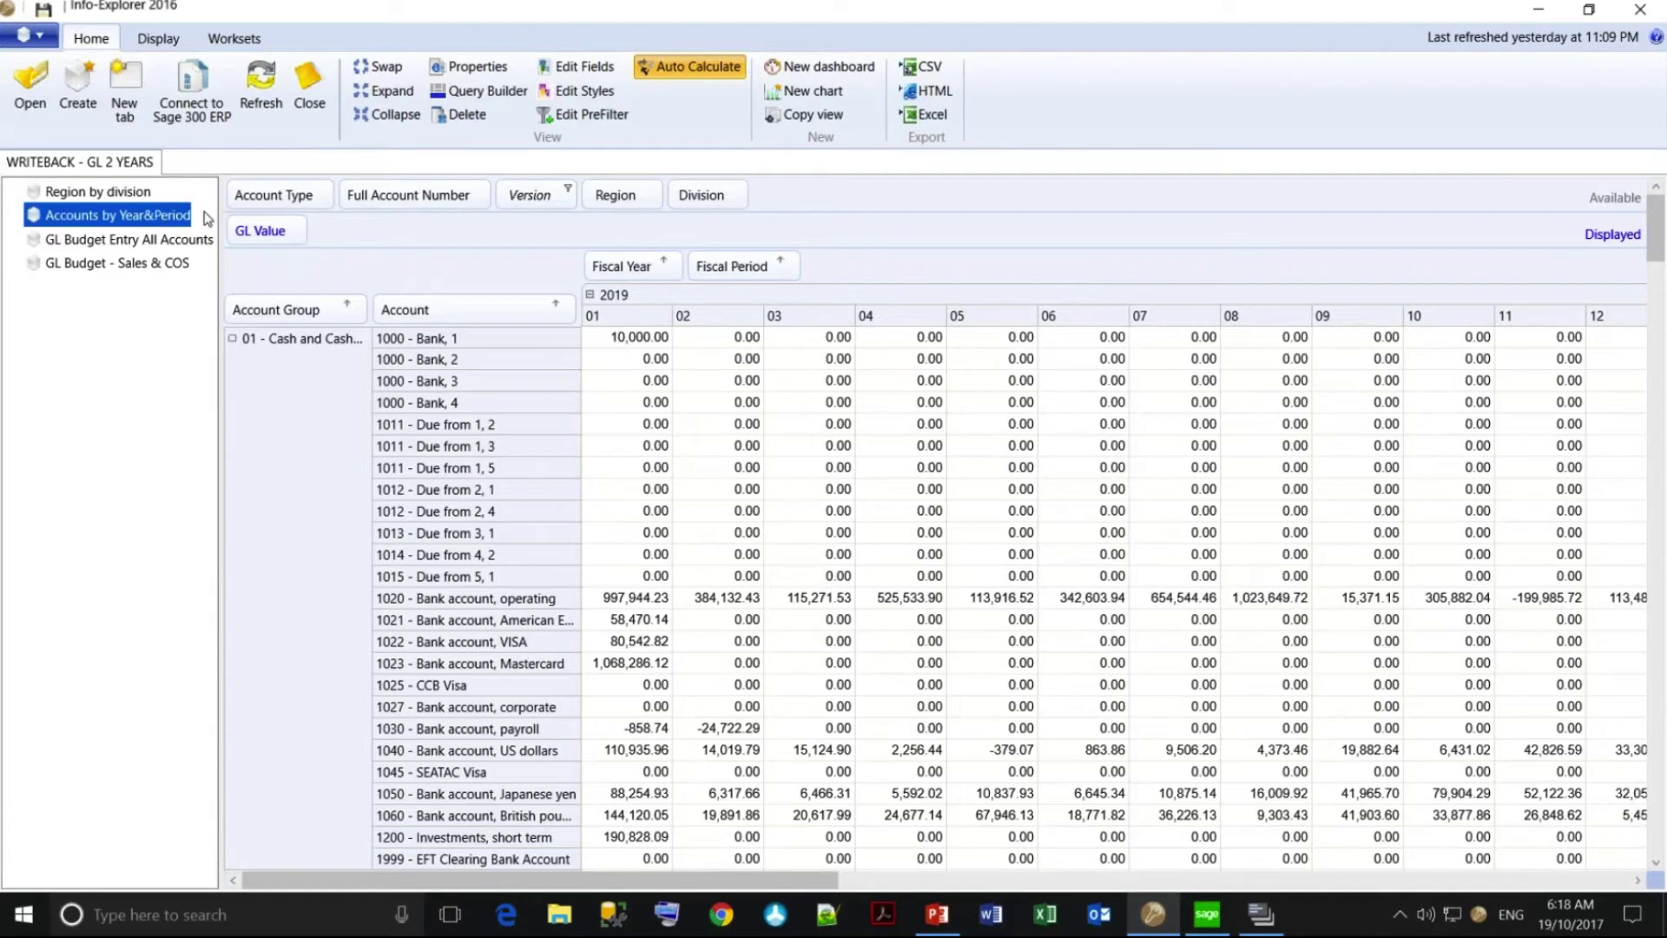
pyautogui.click(568, 192)
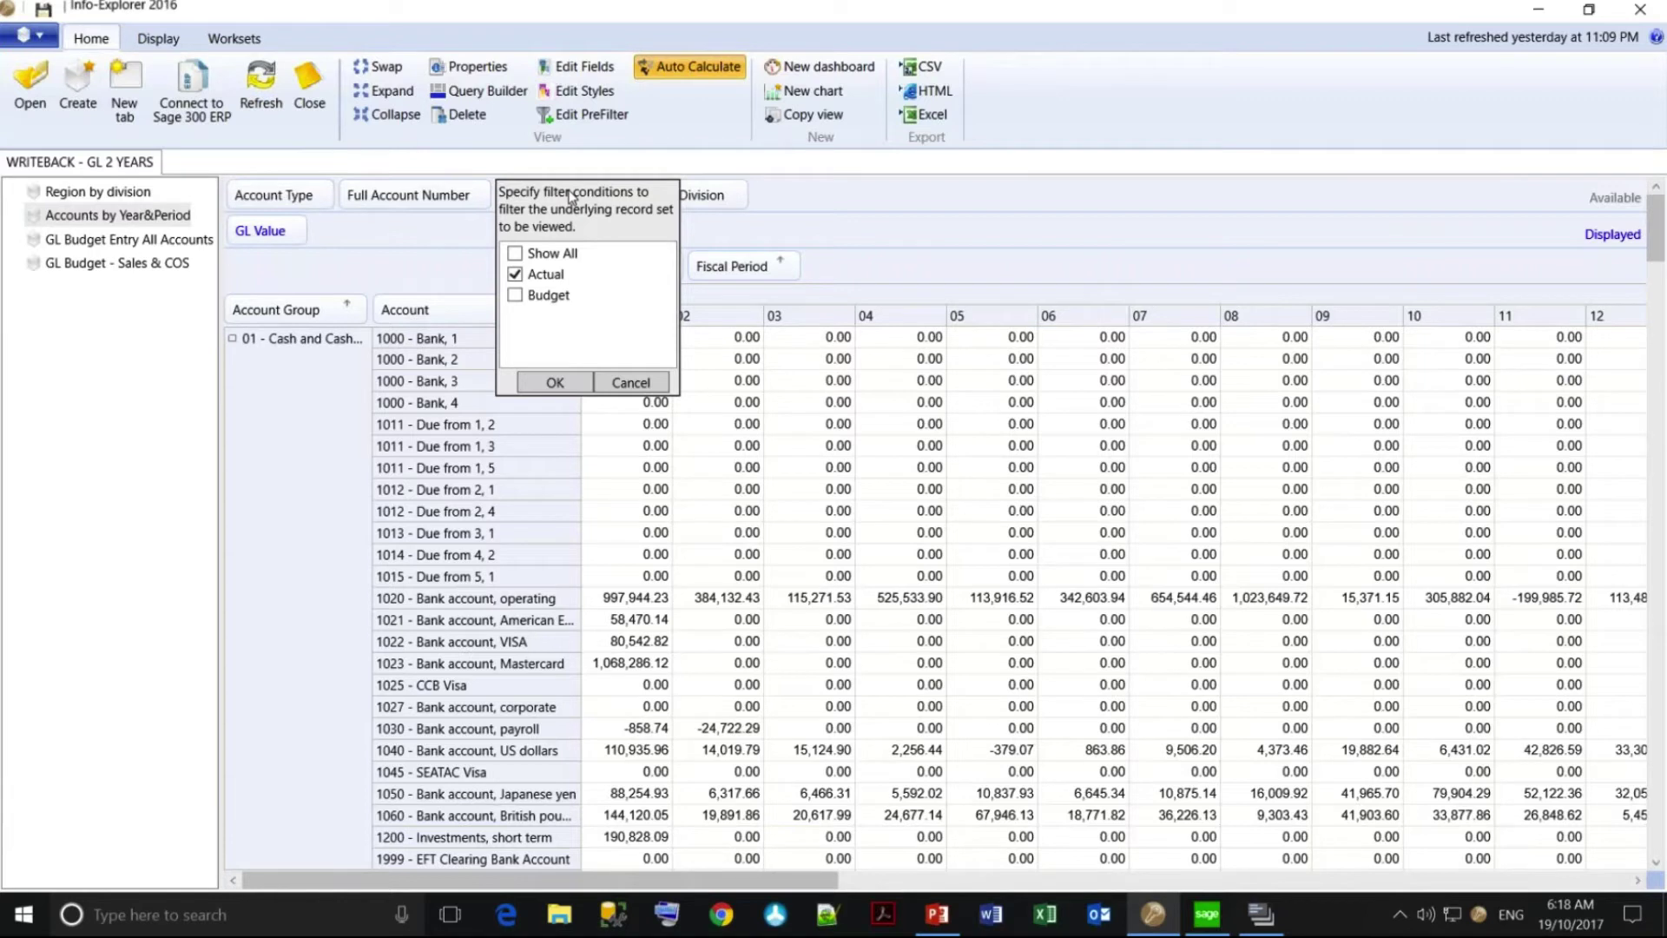
pyautogui.click(146, 263)
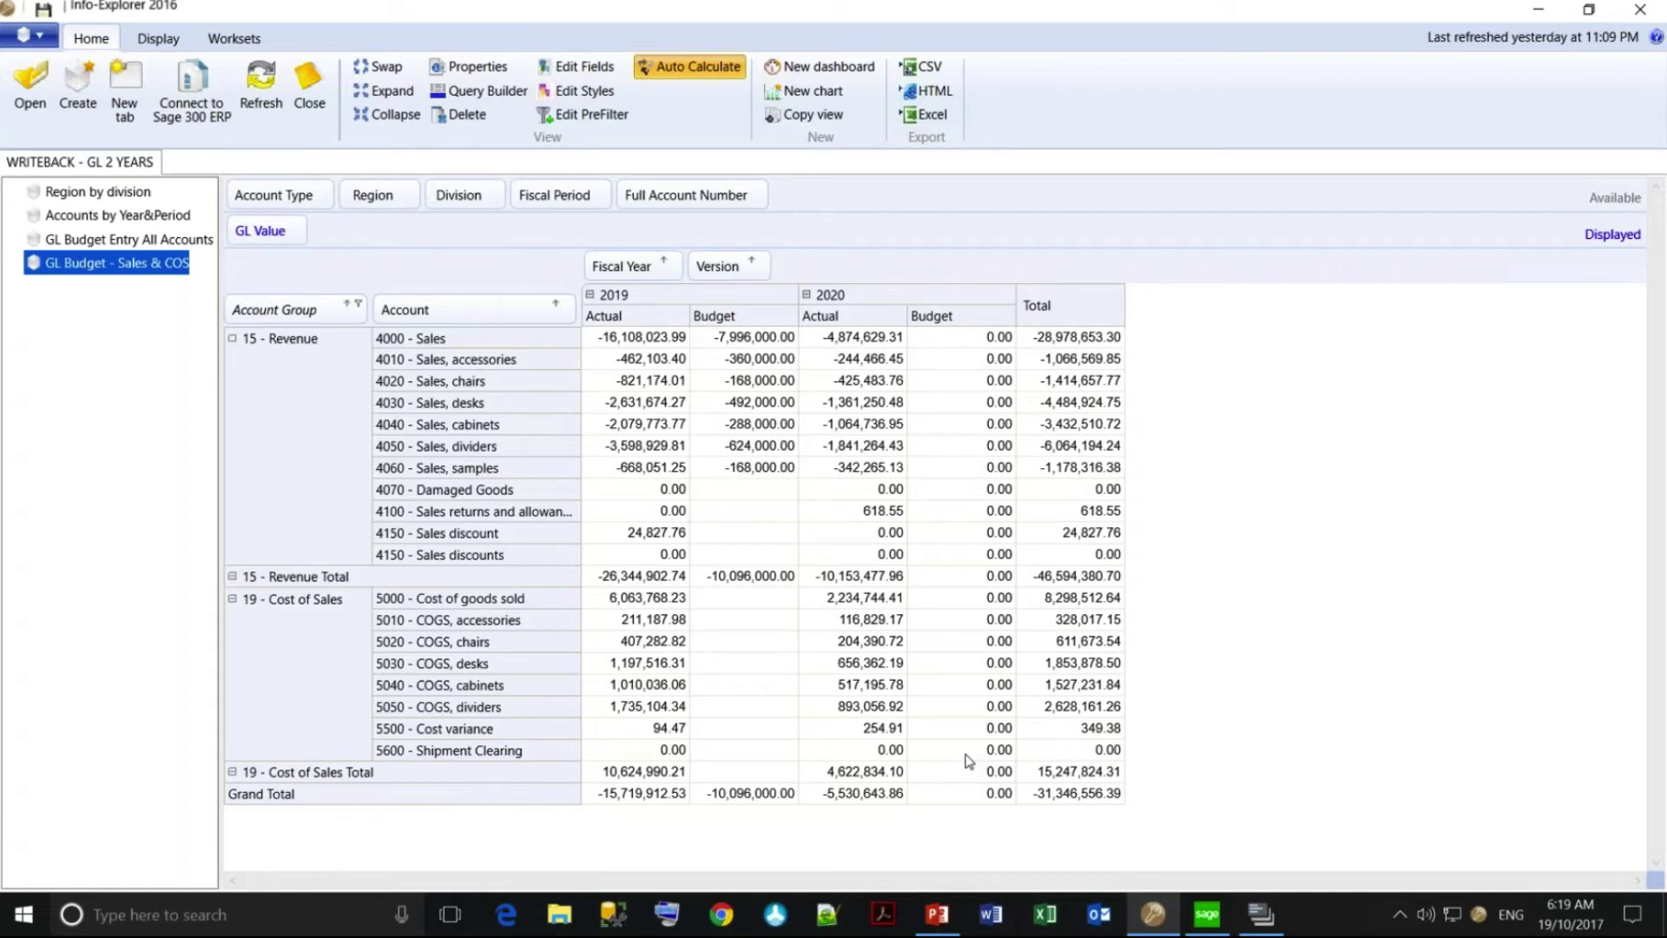
pyautogui.click(607, 800)
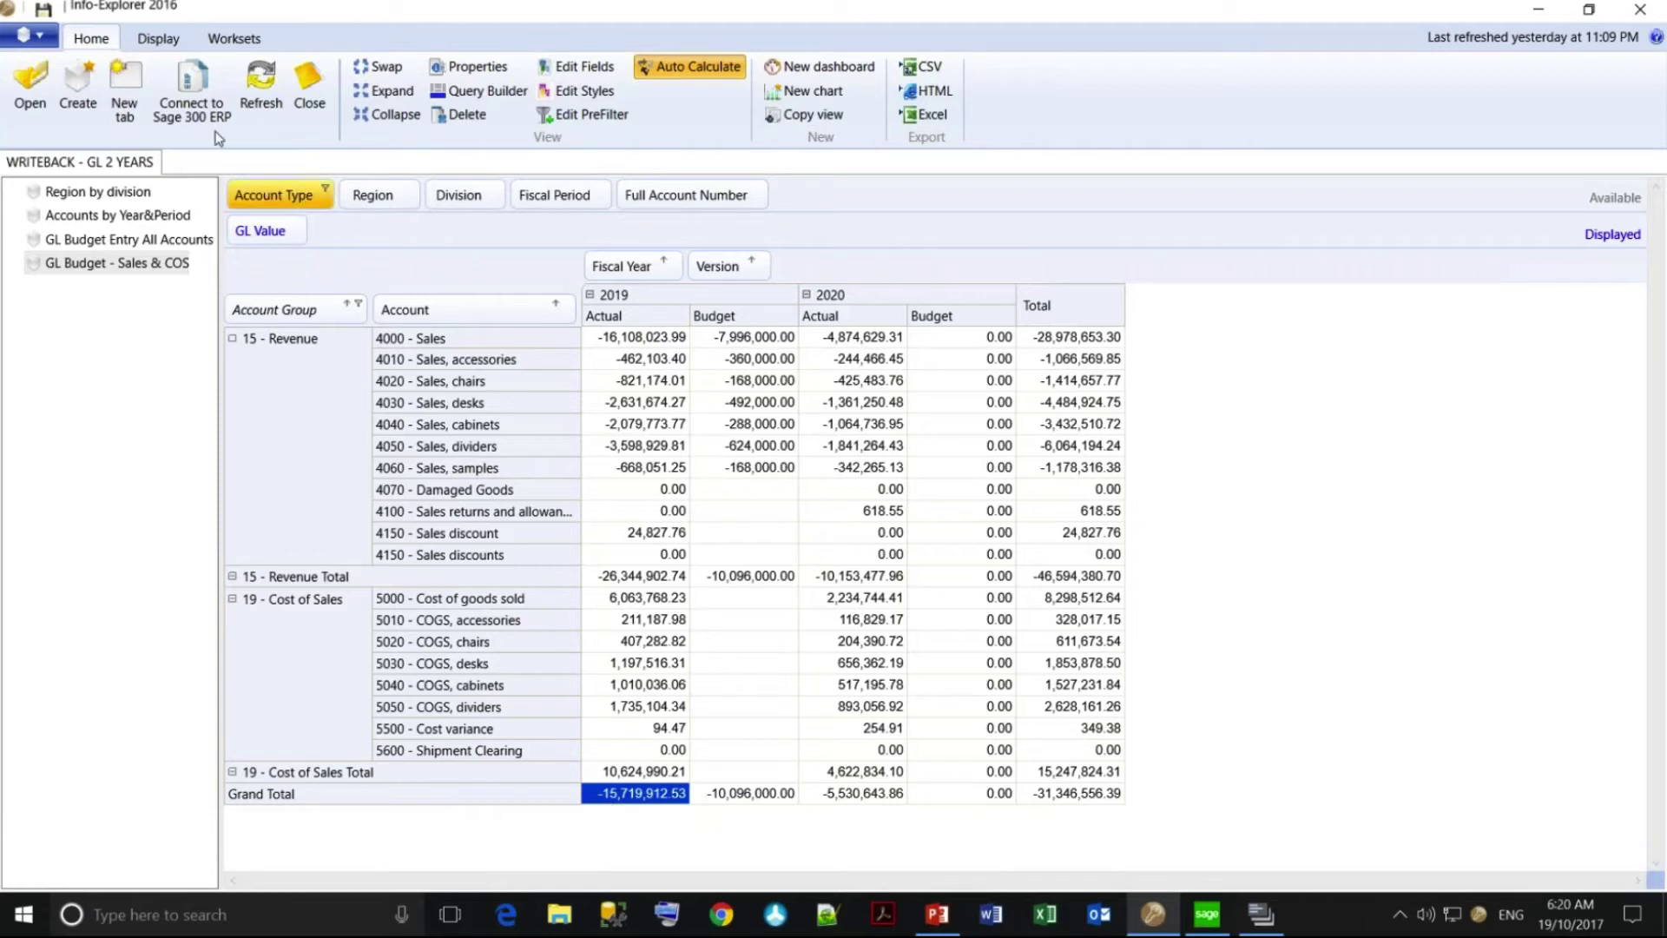
# Create a new workset and rename it Forecast.
pyautogui.click(234, 40)
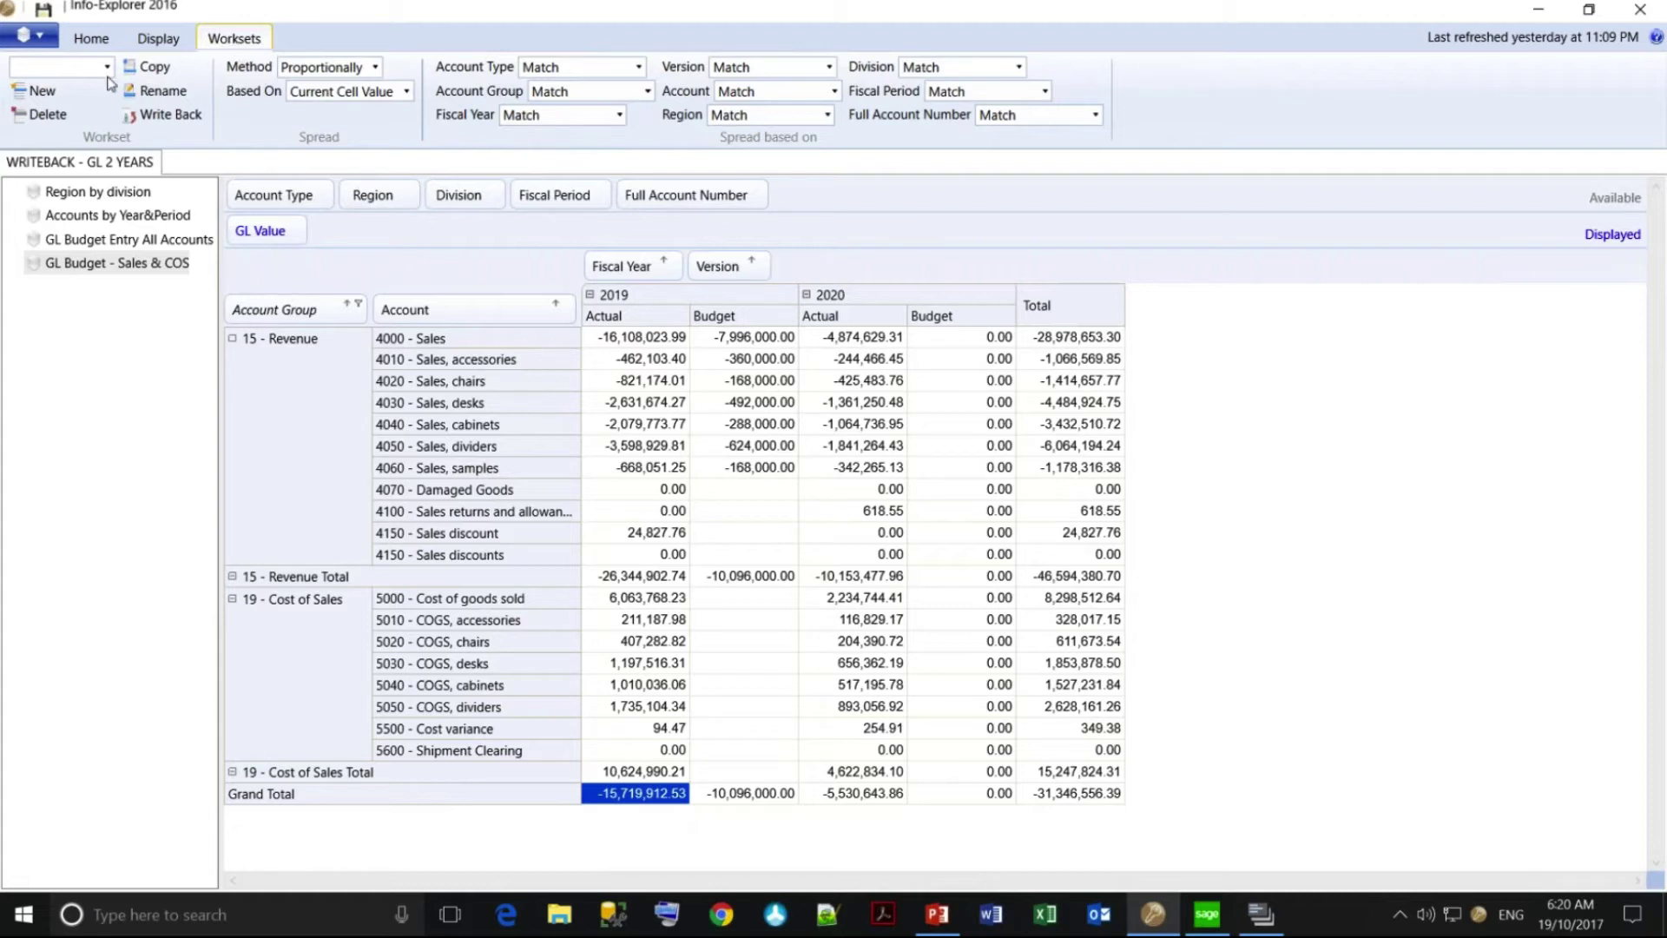
pyautogui.click(41, 97)
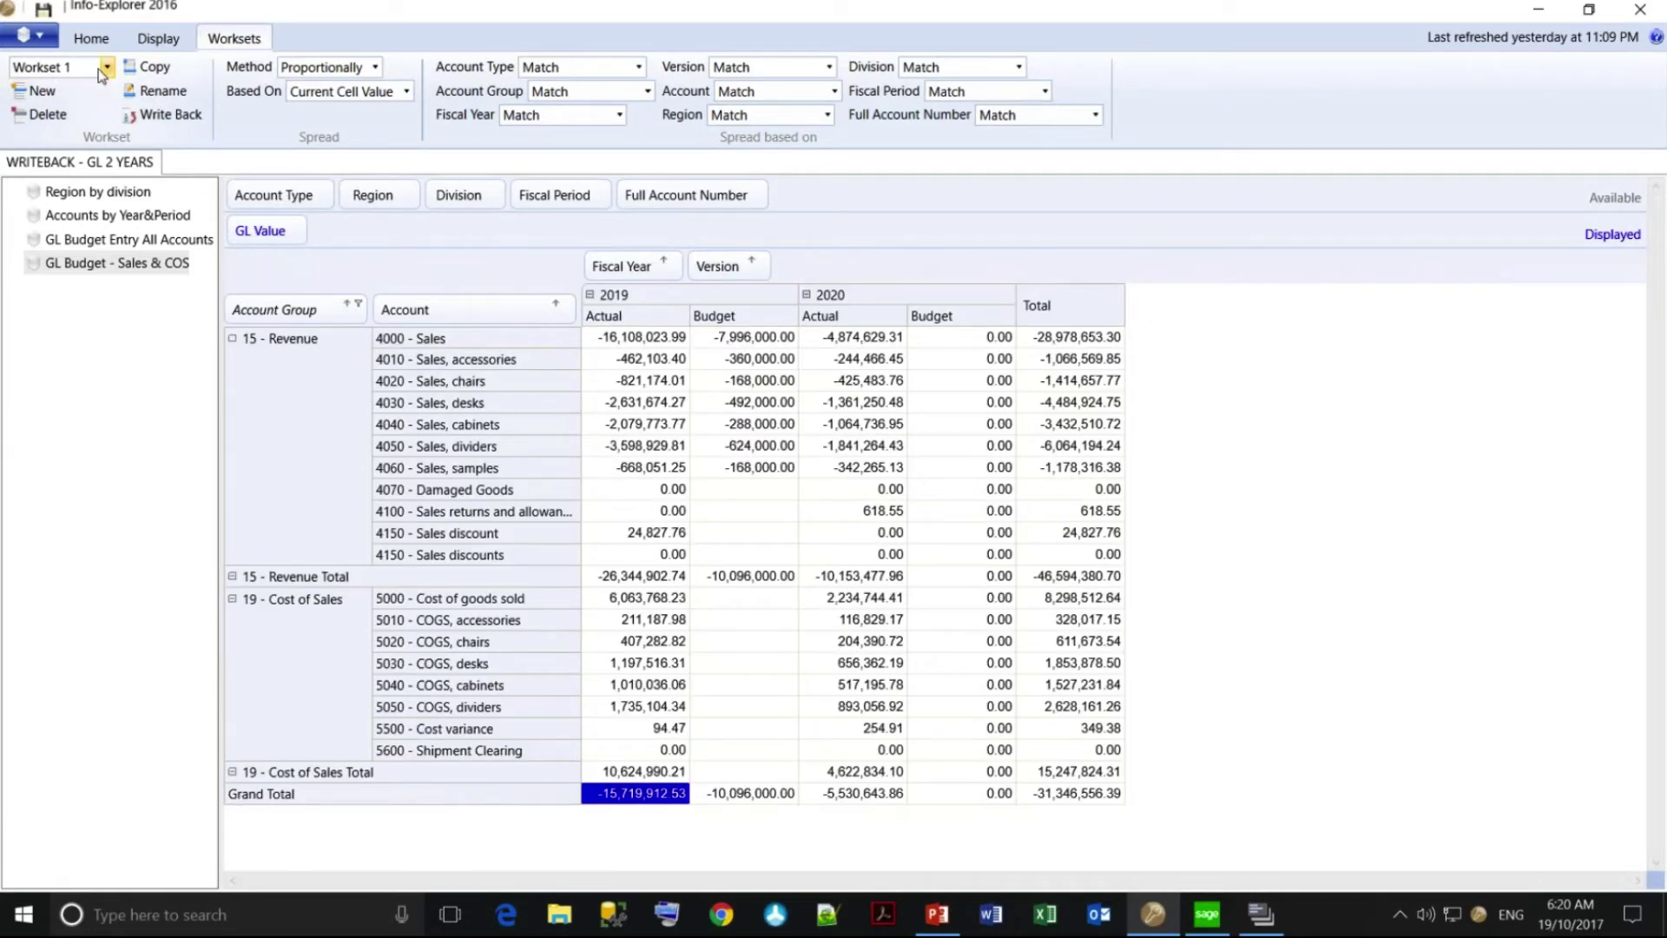
pyautogui.click(108, 69)
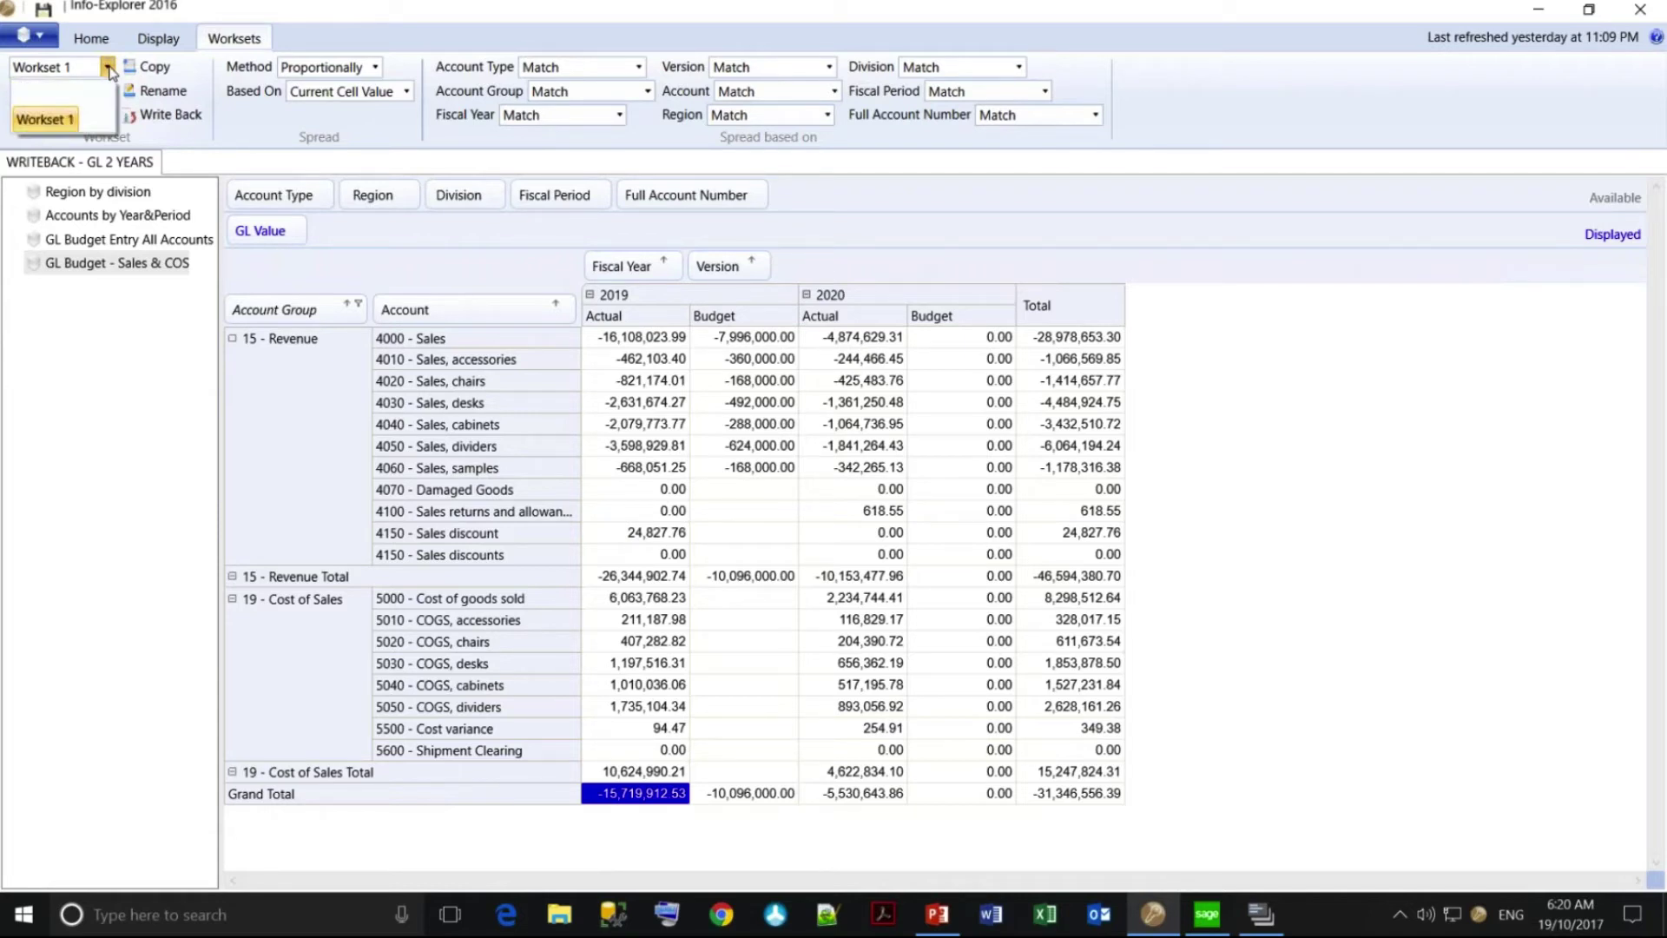
pyautogui.click(108, 69)
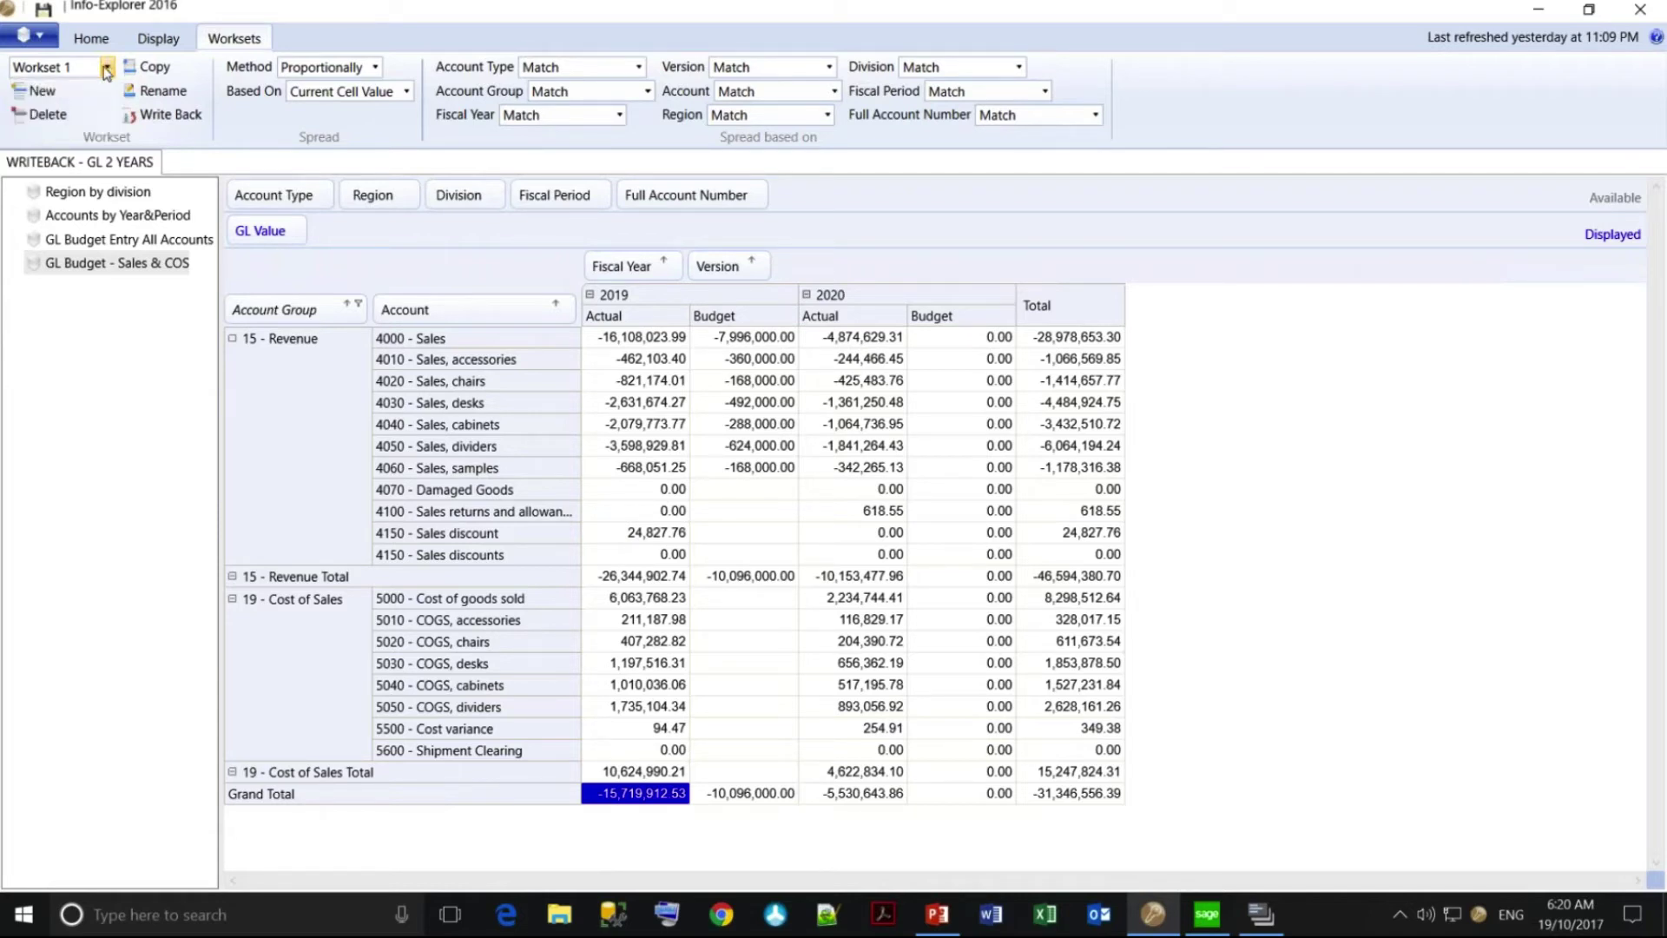
pyautogui.click(153, 94)
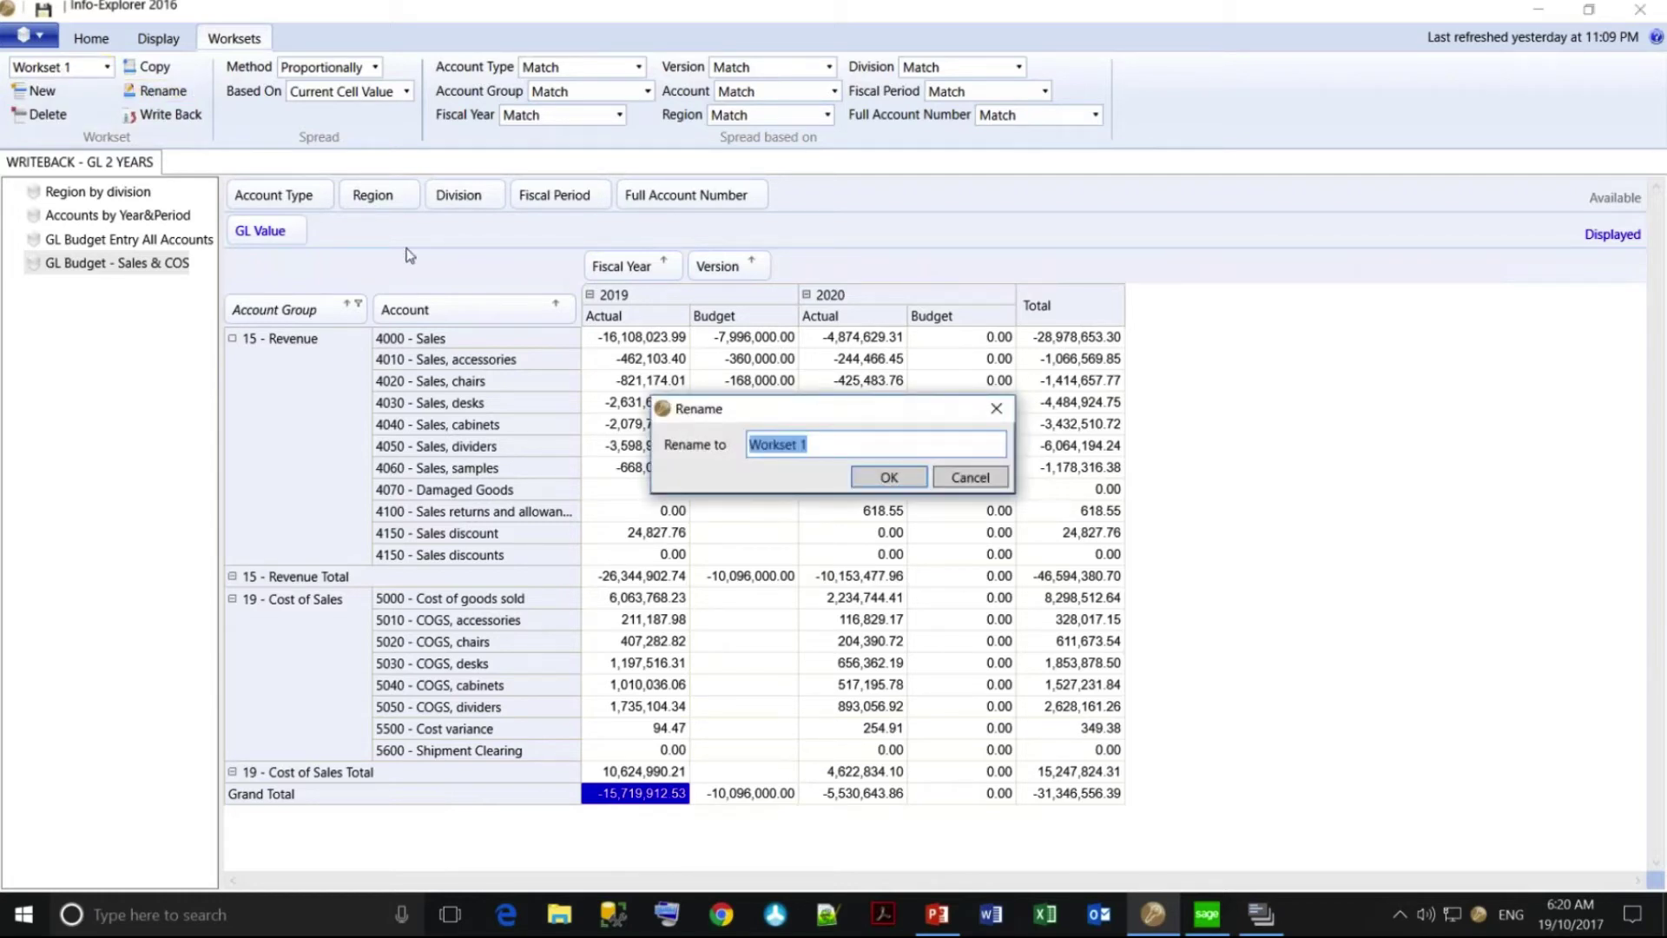
pyautogui.write('Forecast')
pyautogui.press('Return')
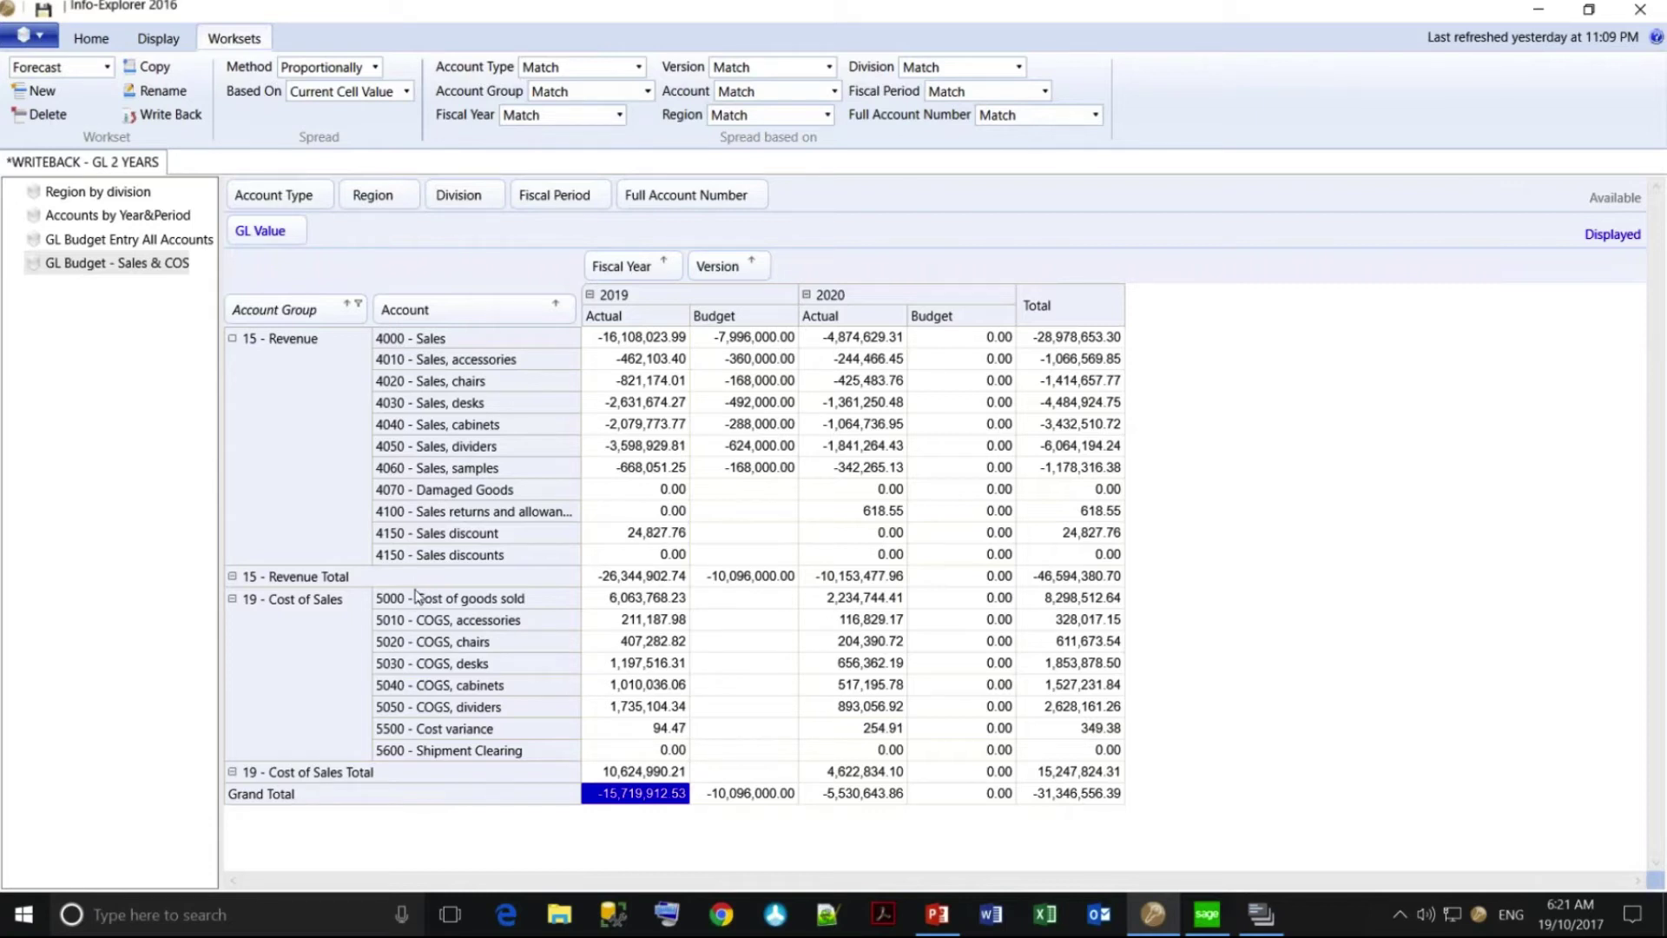
# Review the available filter values of the Division and Region fields without changing them.
pyautogui.click(498, 193)
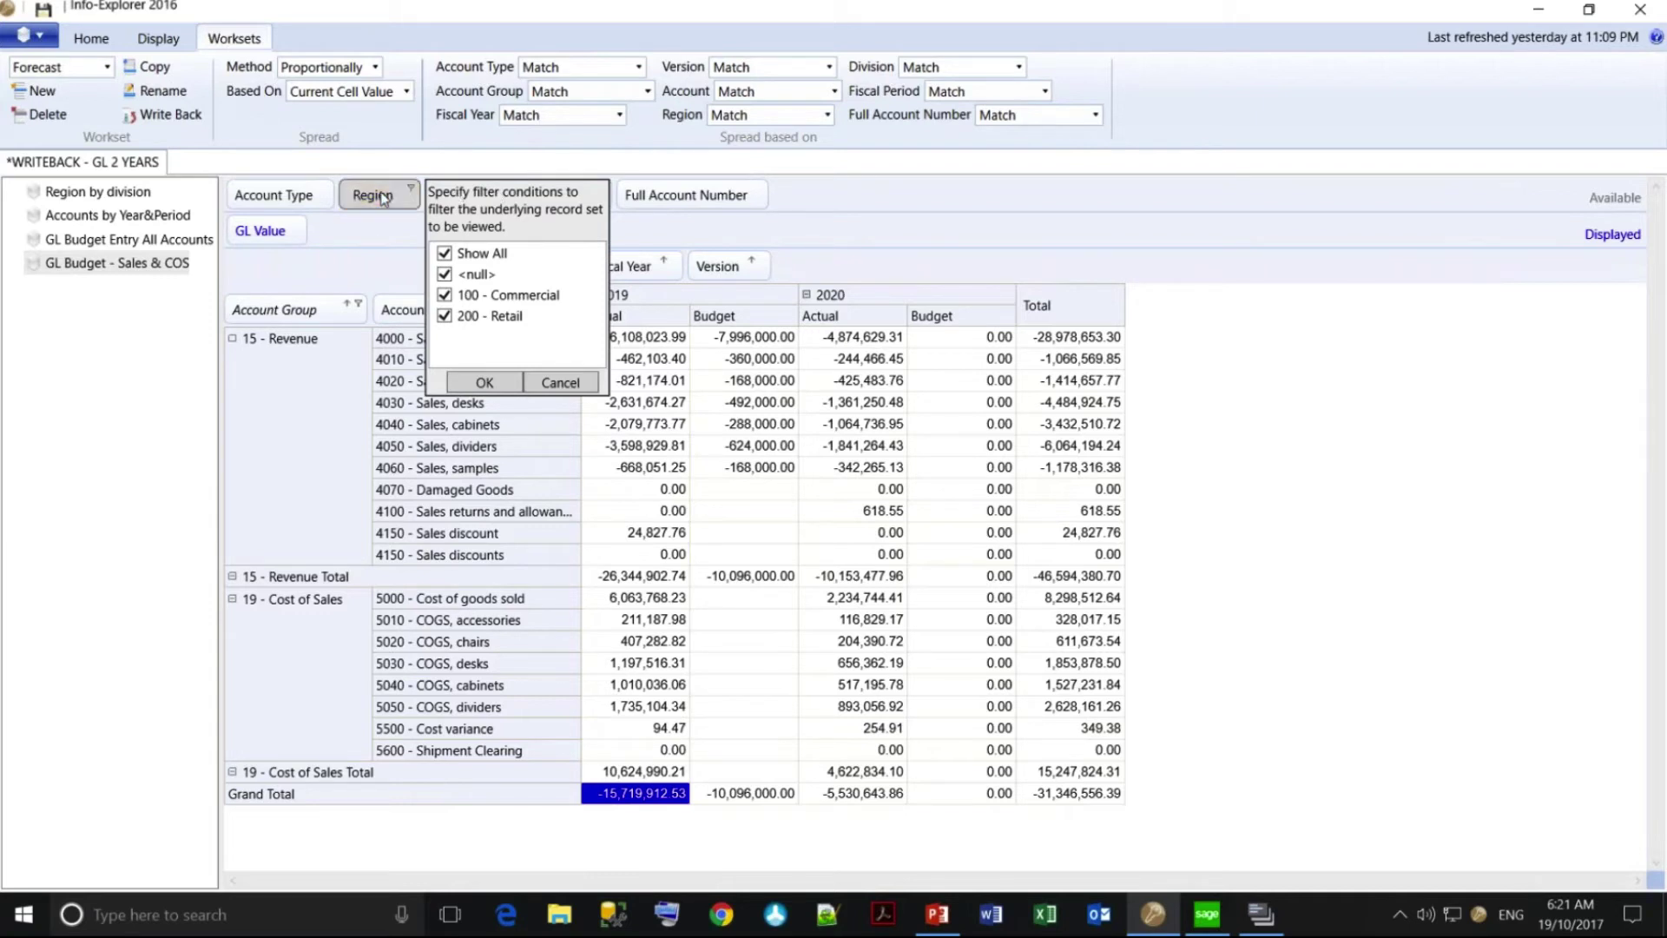
pyautogui.click(412, 191)
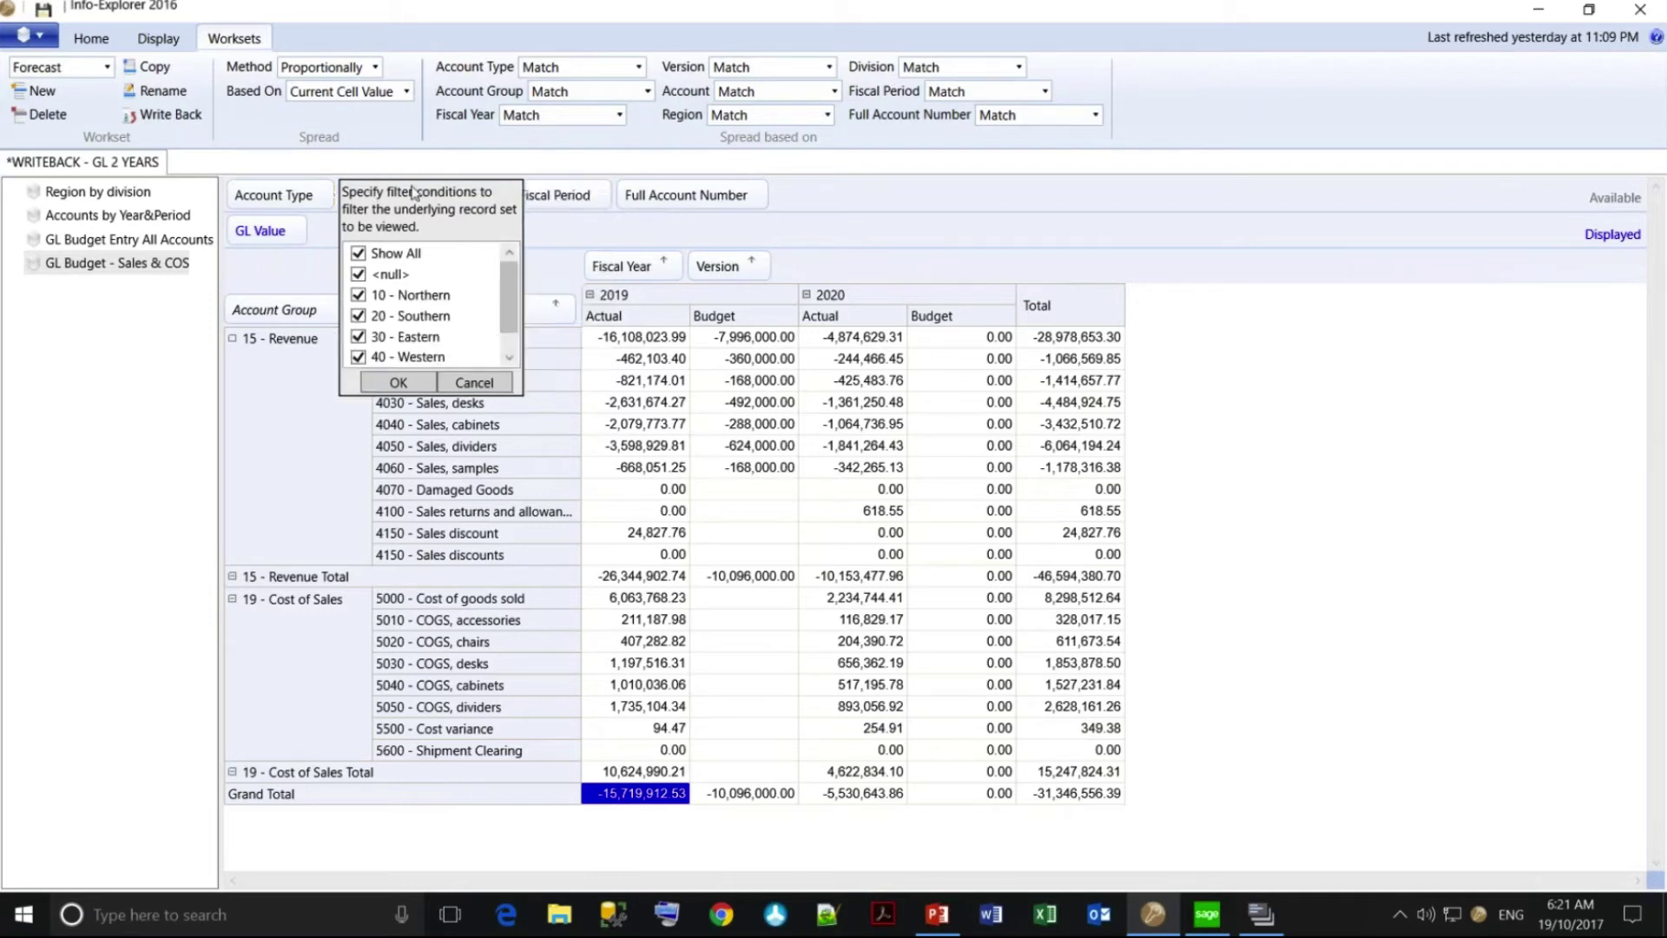
pyautogui.click(545, 237)
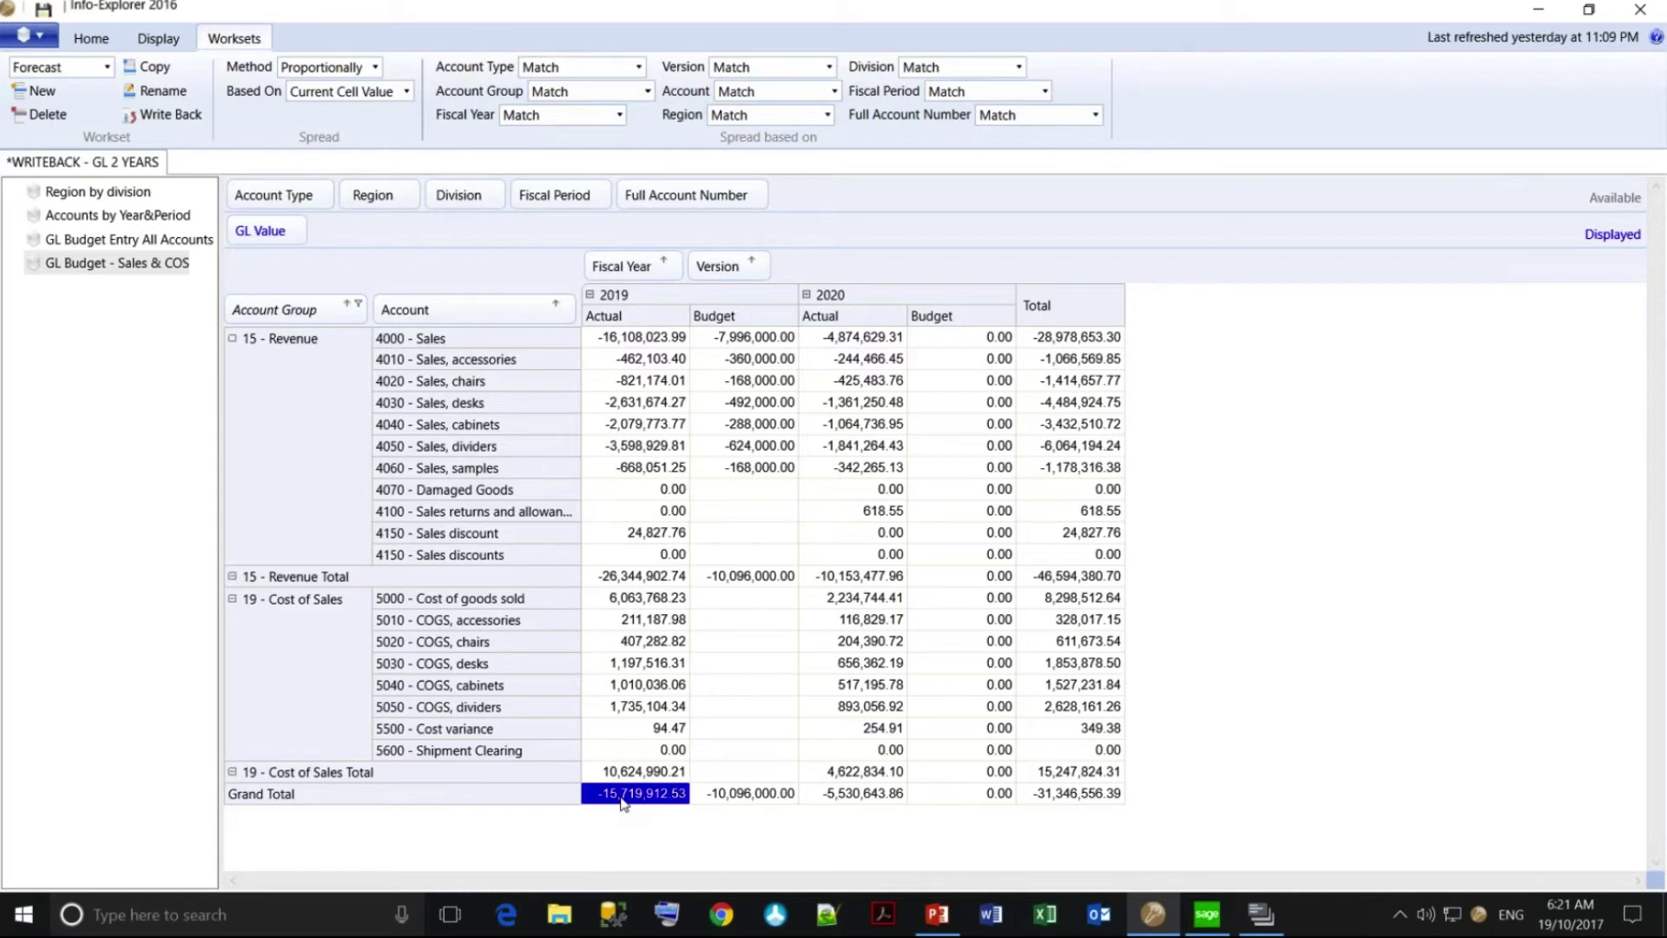
# For the 2020 Budget grand total, base the proportional spread on fiscal year 2019 and version Actual.
pyautogui.click(966, 795)
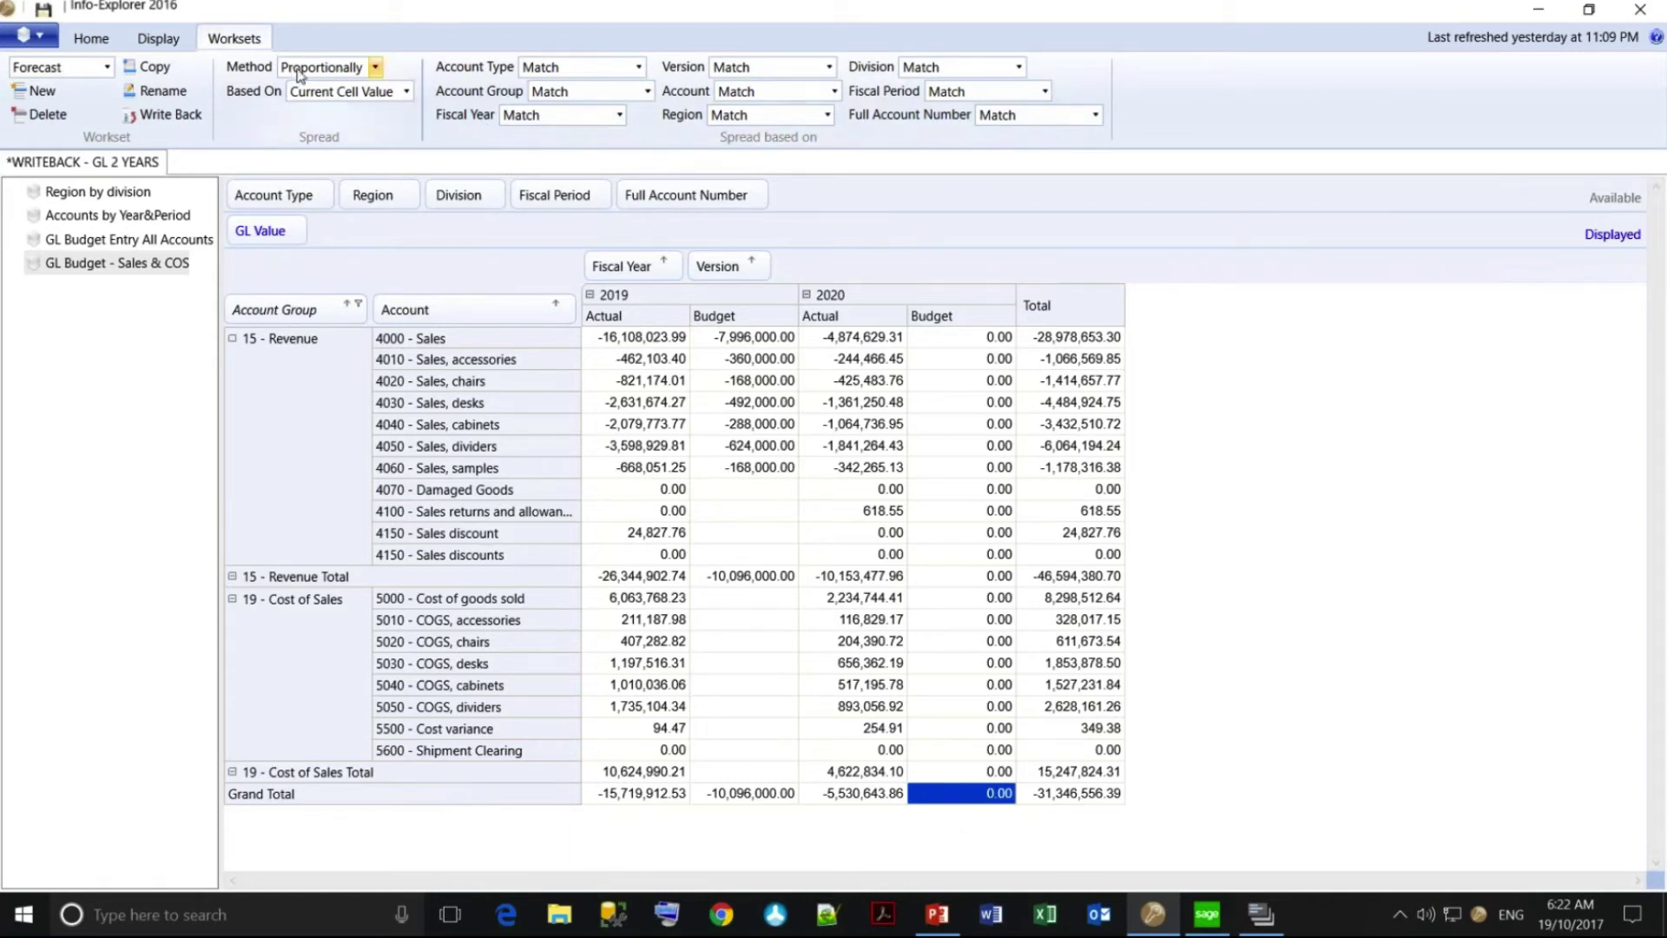
pyautogui.click(619, 116)
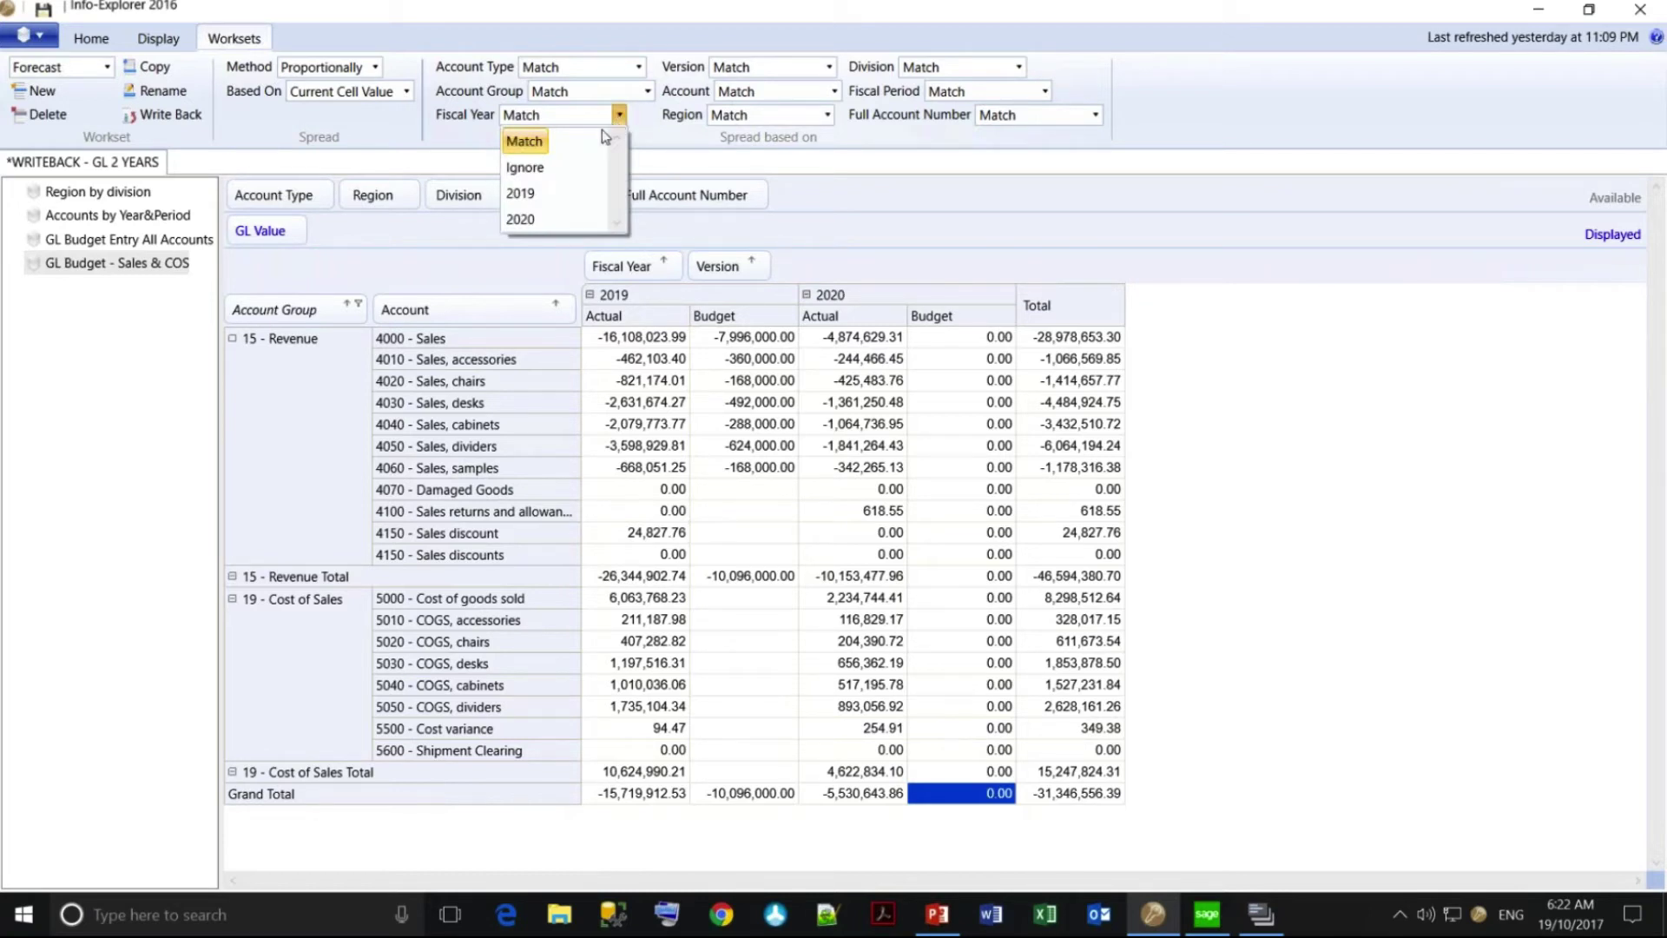
pyautogui.click(532, 194)
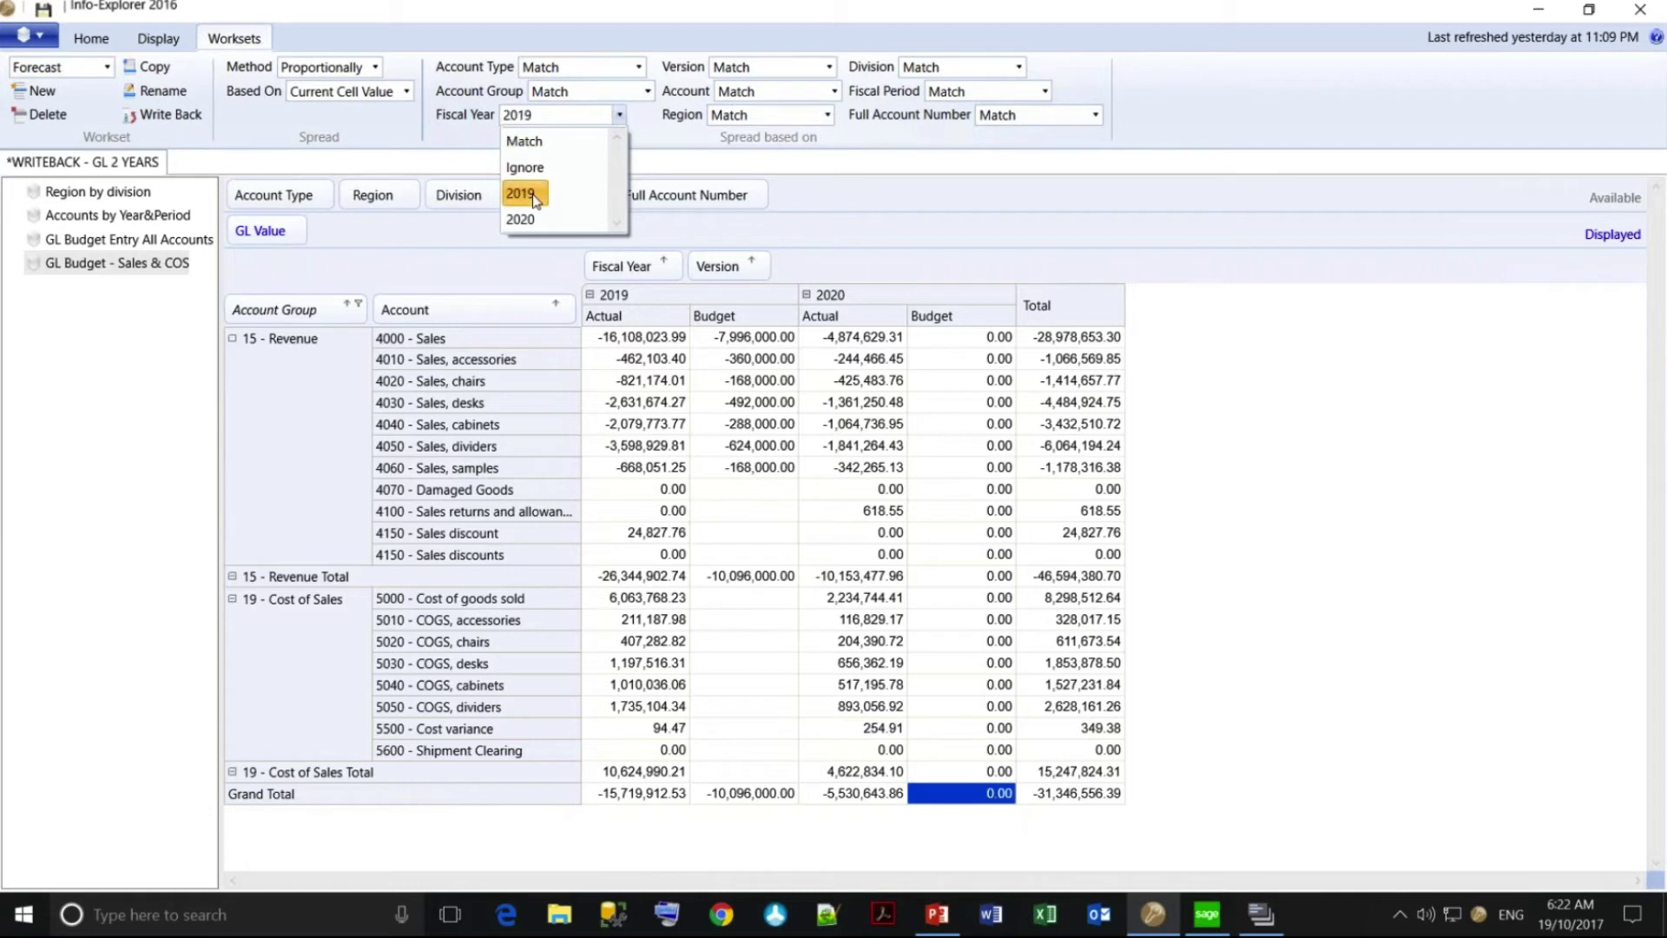
pyautogui.click(829, 67)
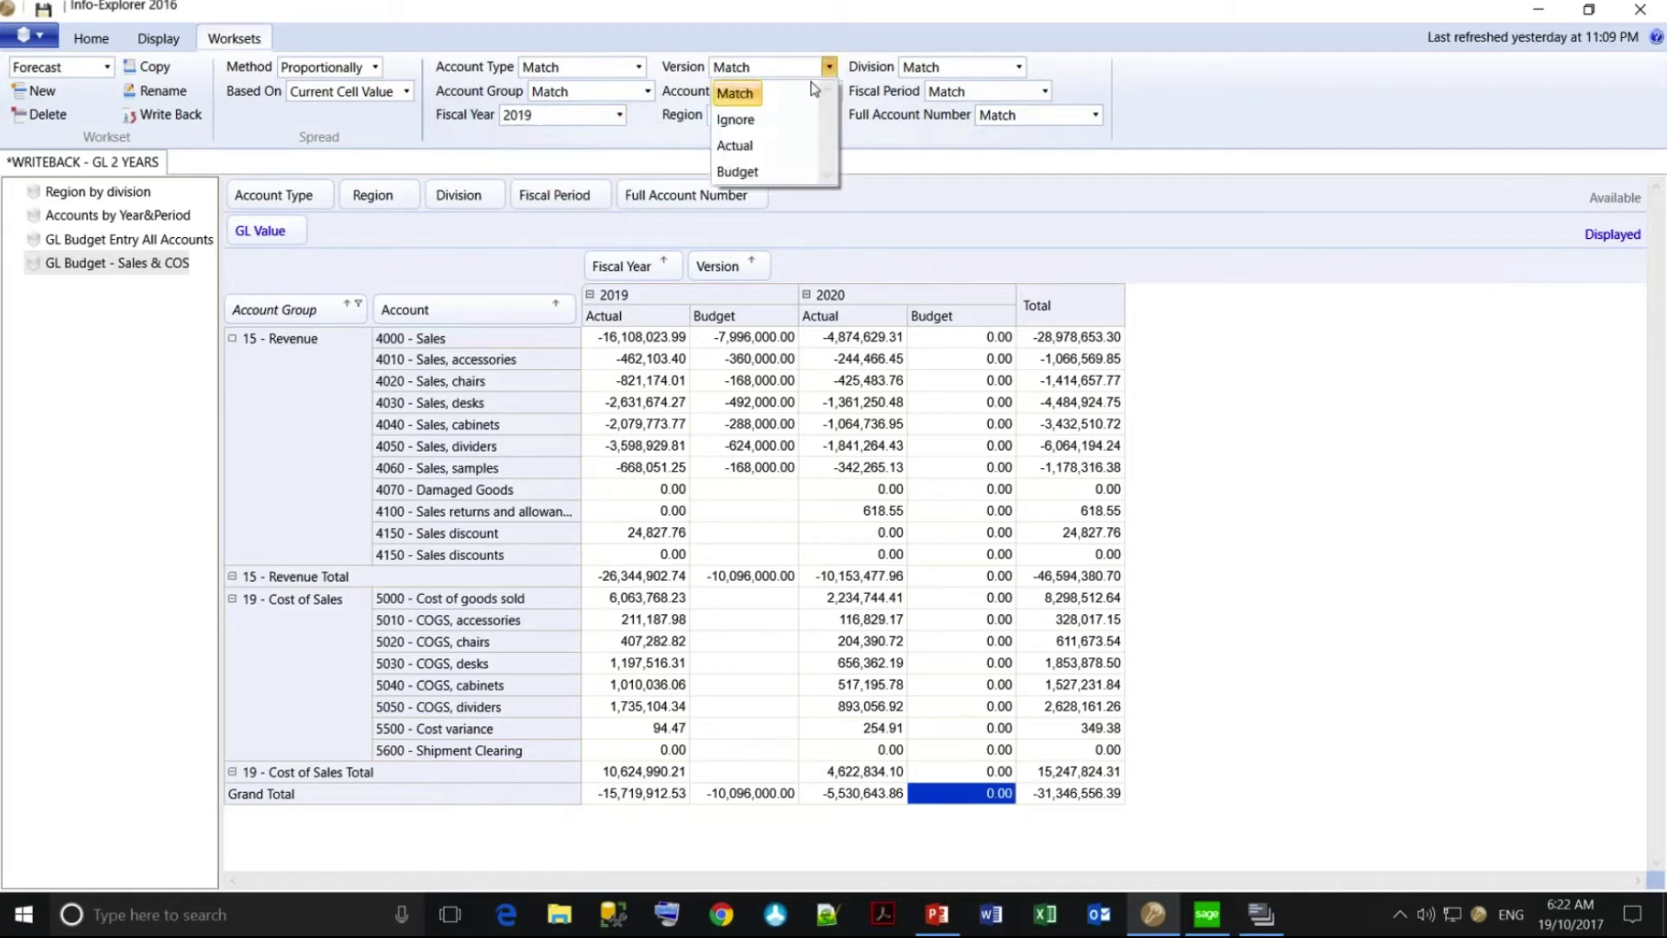
pyautogui.click(748, 151)
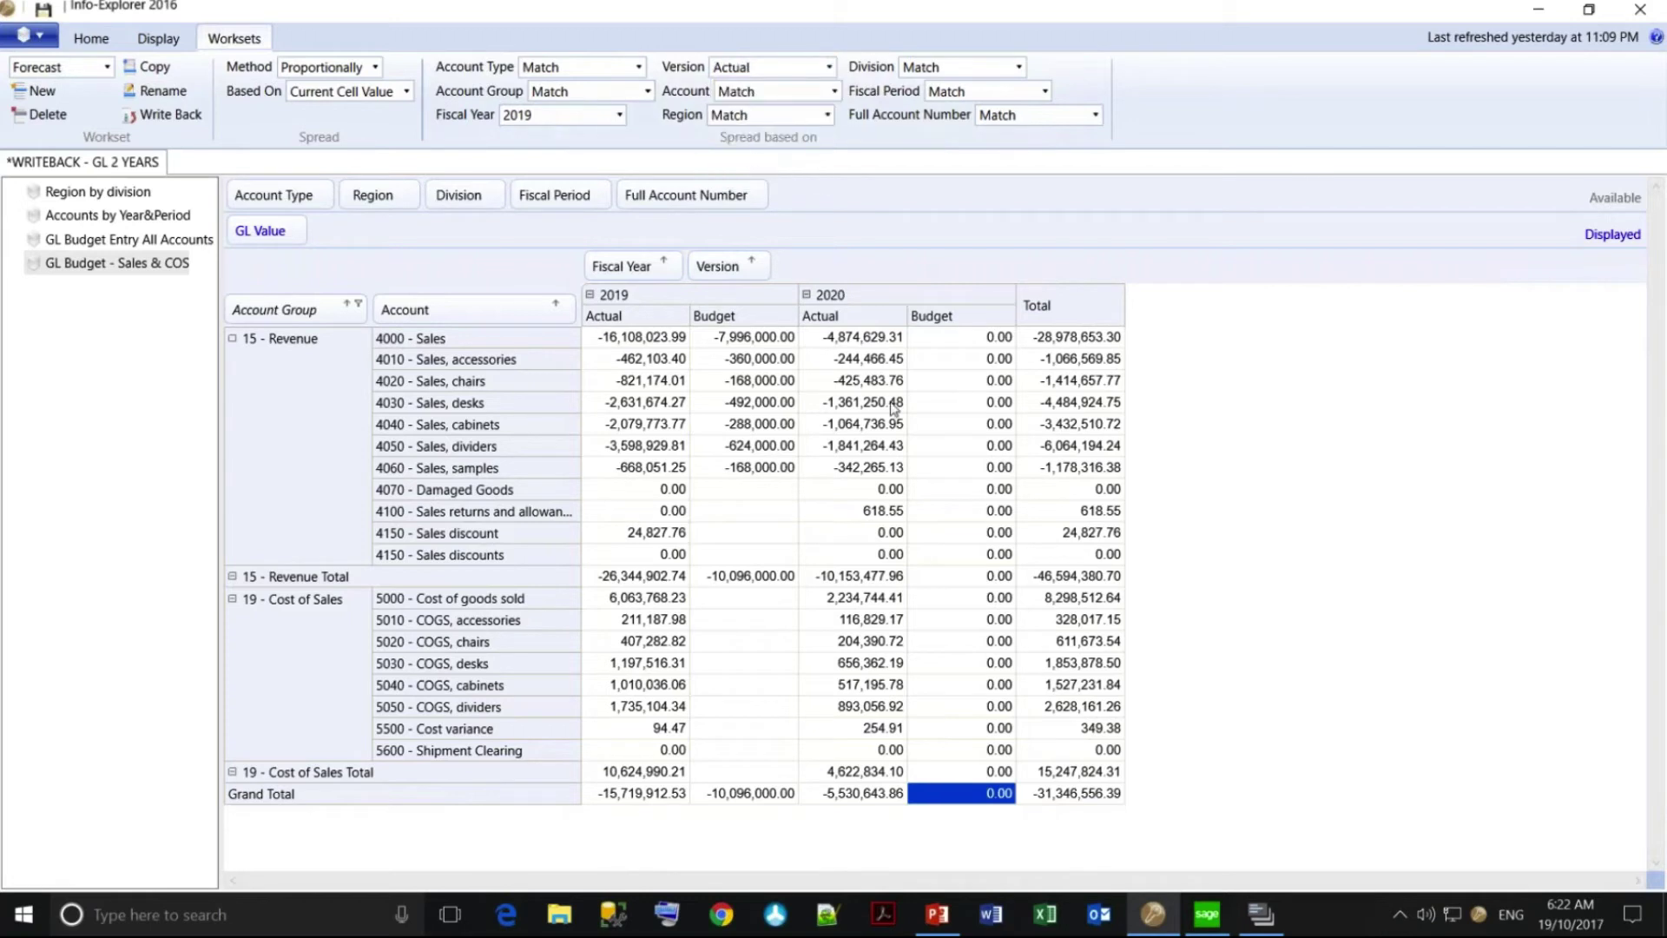
# Enter -15719912.53 as the Grand Total of the 2020 Budget column to spread it across the accounts.
pyautogui.doubleClick(926, 796)
pyautogui.write('-157')
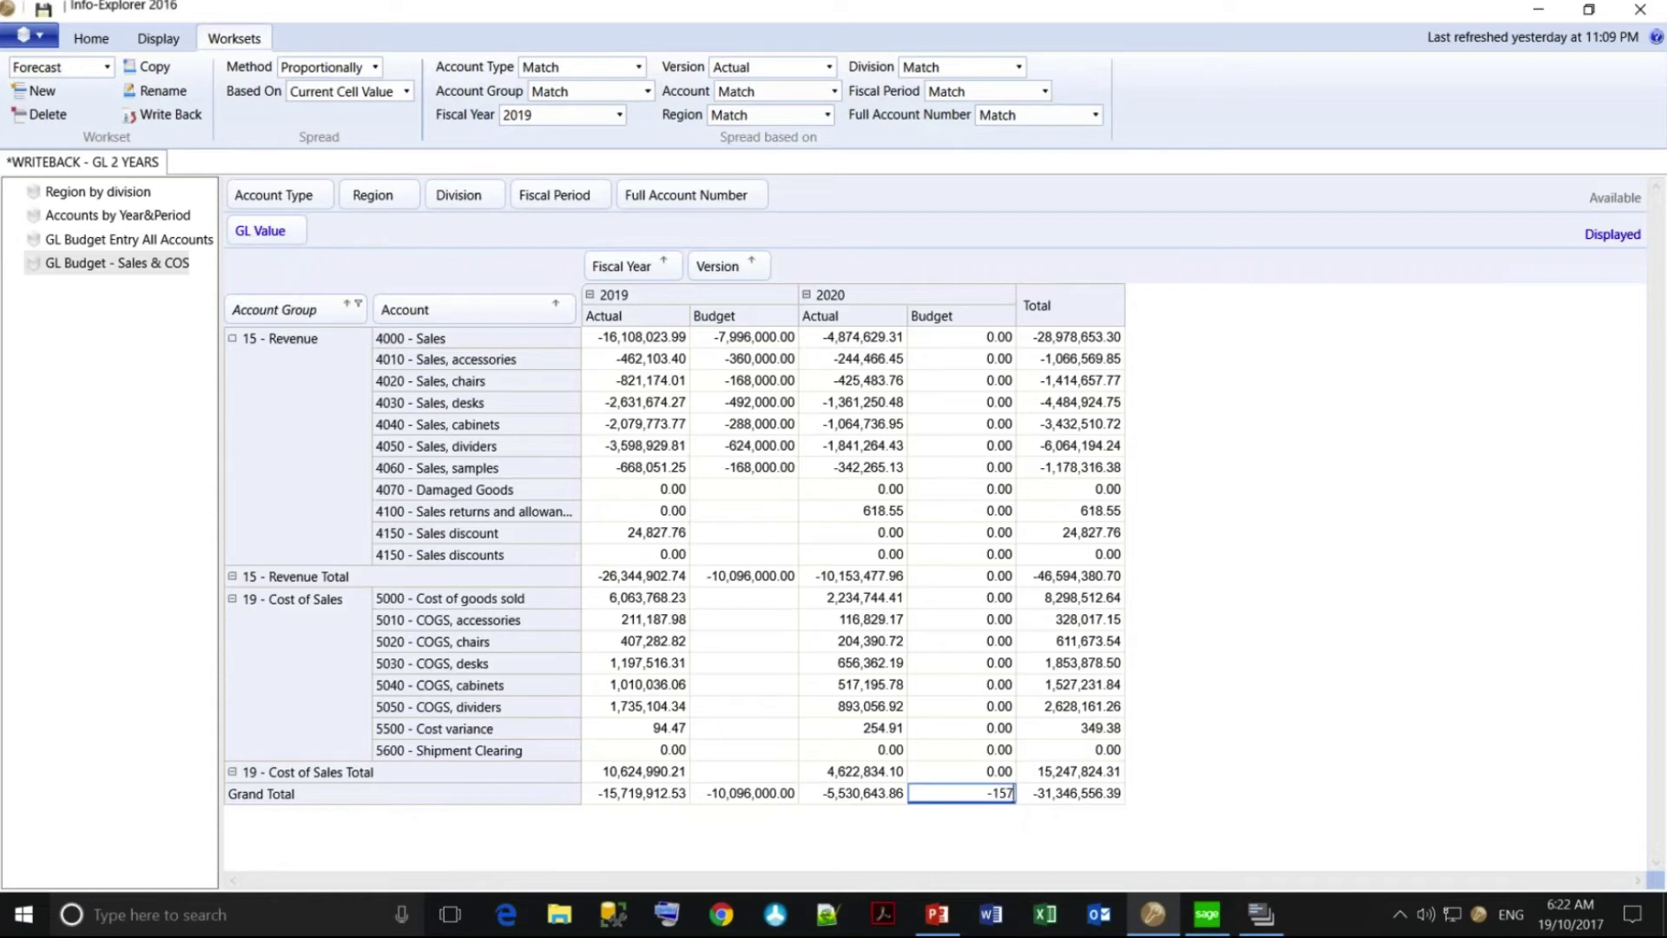
pyautogui.write('19912.53')
pyautogui.press('Return')
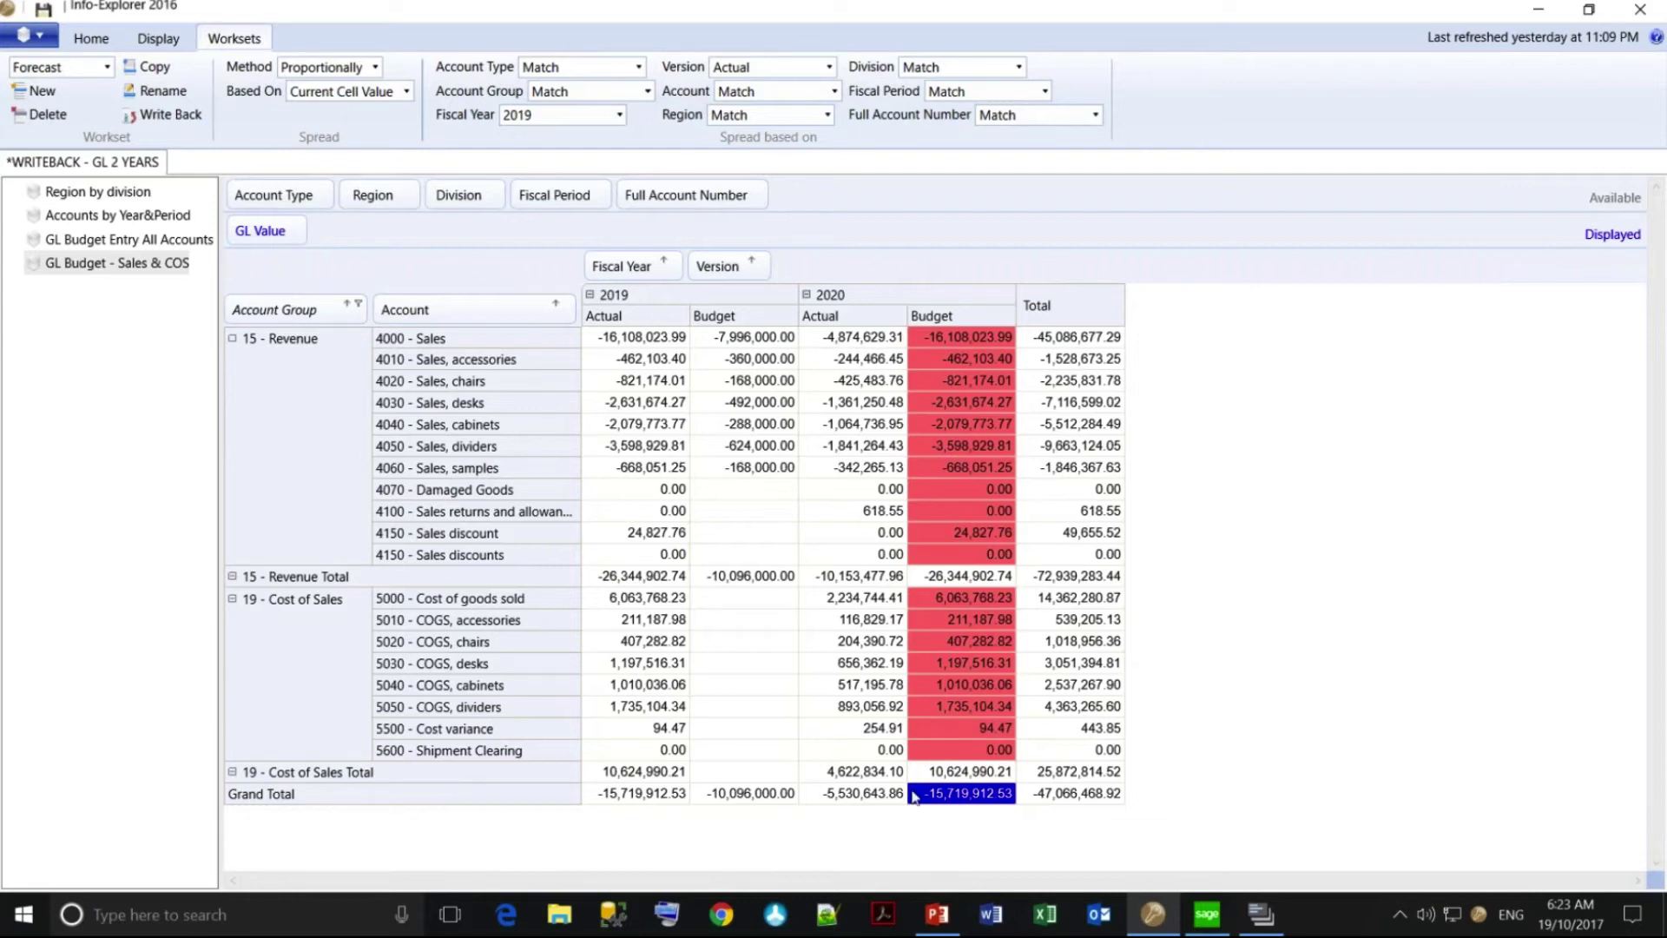
# Review the AmendedWorkset style and the cube rule that applies it to cells with amended workset data.
pyautogui.click(87, 39)
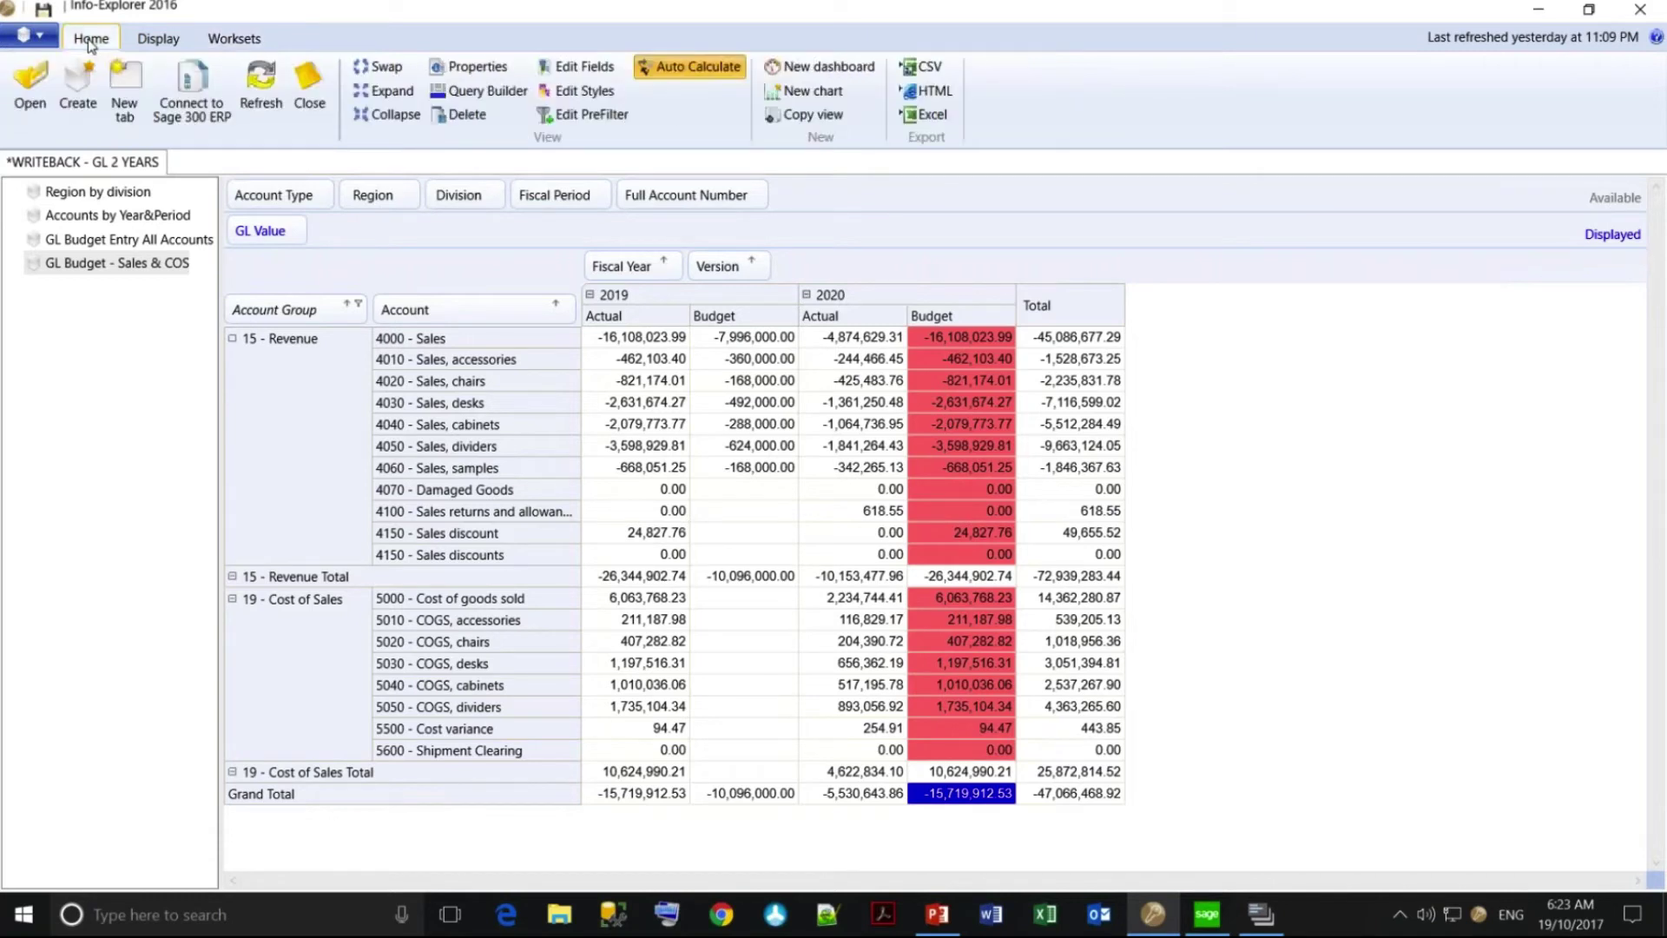
pyautogui.click(601, 95)
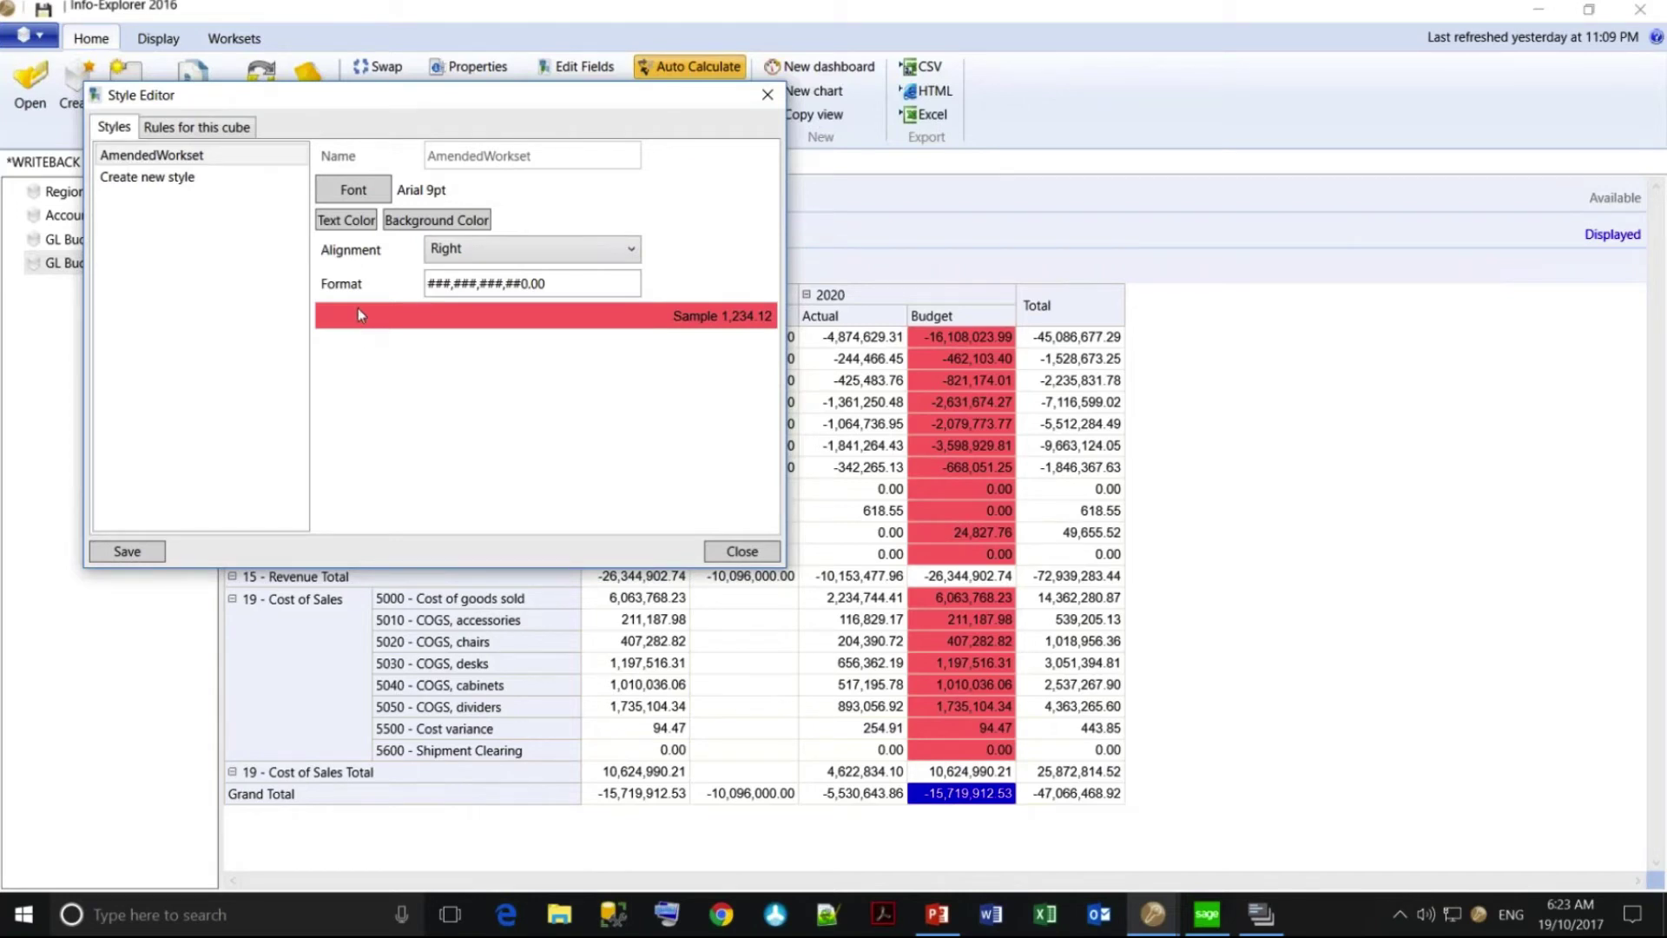
pyautogui.click(239, 130)
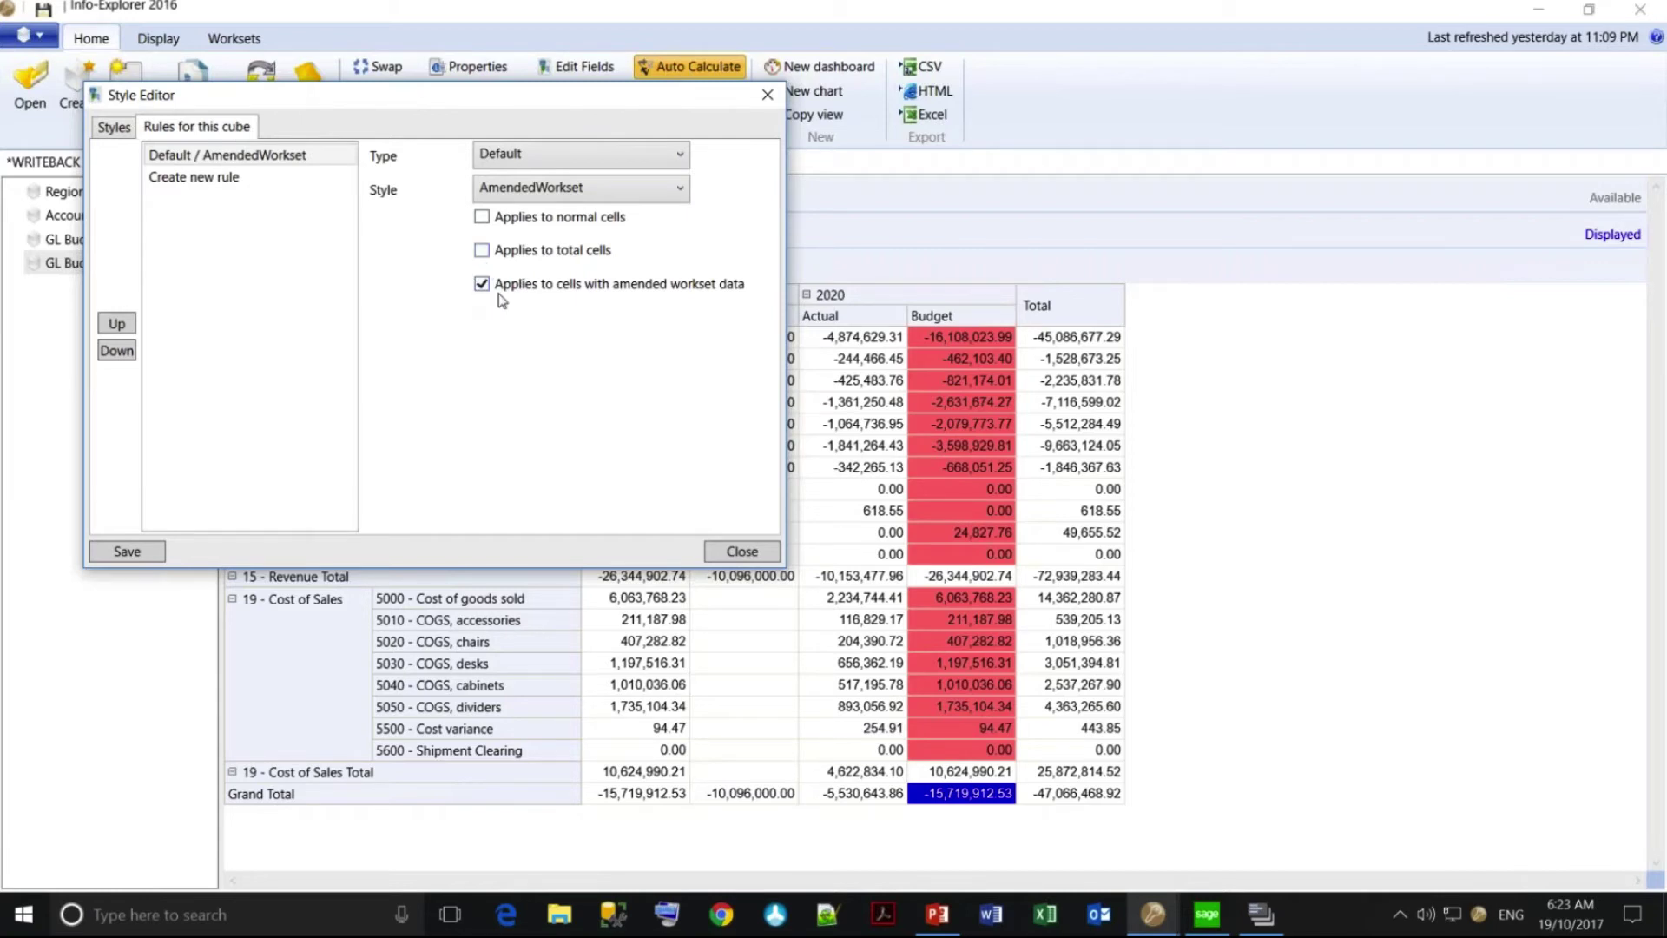
pyautogui.click(721, 554)
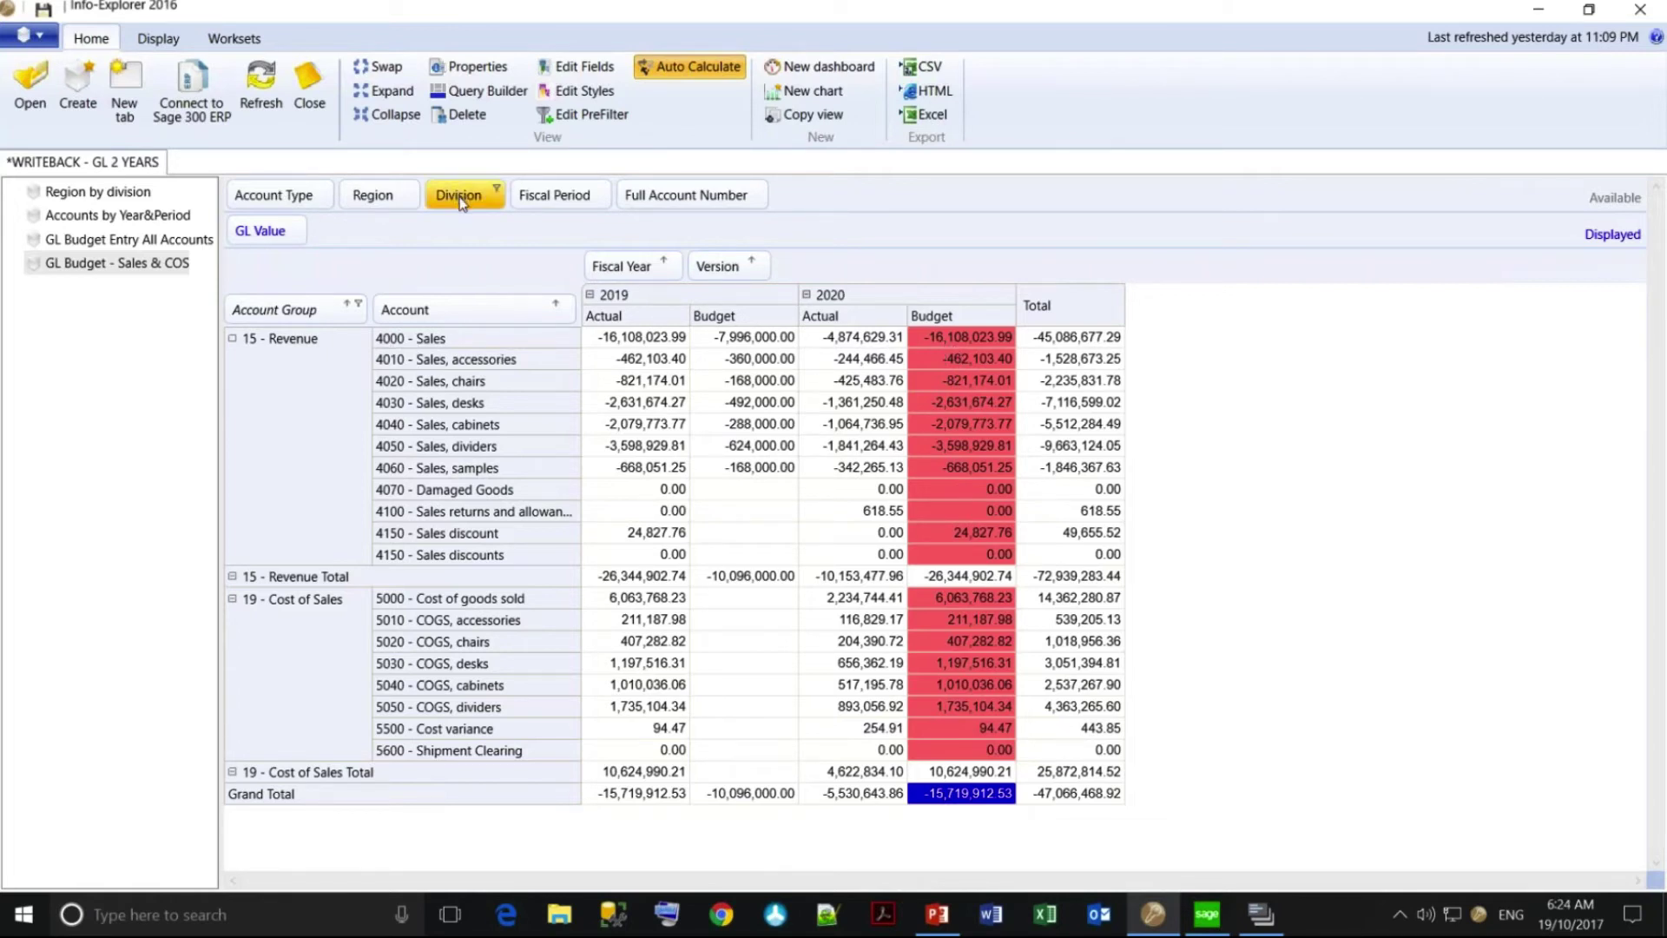
# Add the Division field to the rows after Account to break the budget down by division.
pyautogui.moveTo(460, 198); pyautogui.dragTo(548, 318)
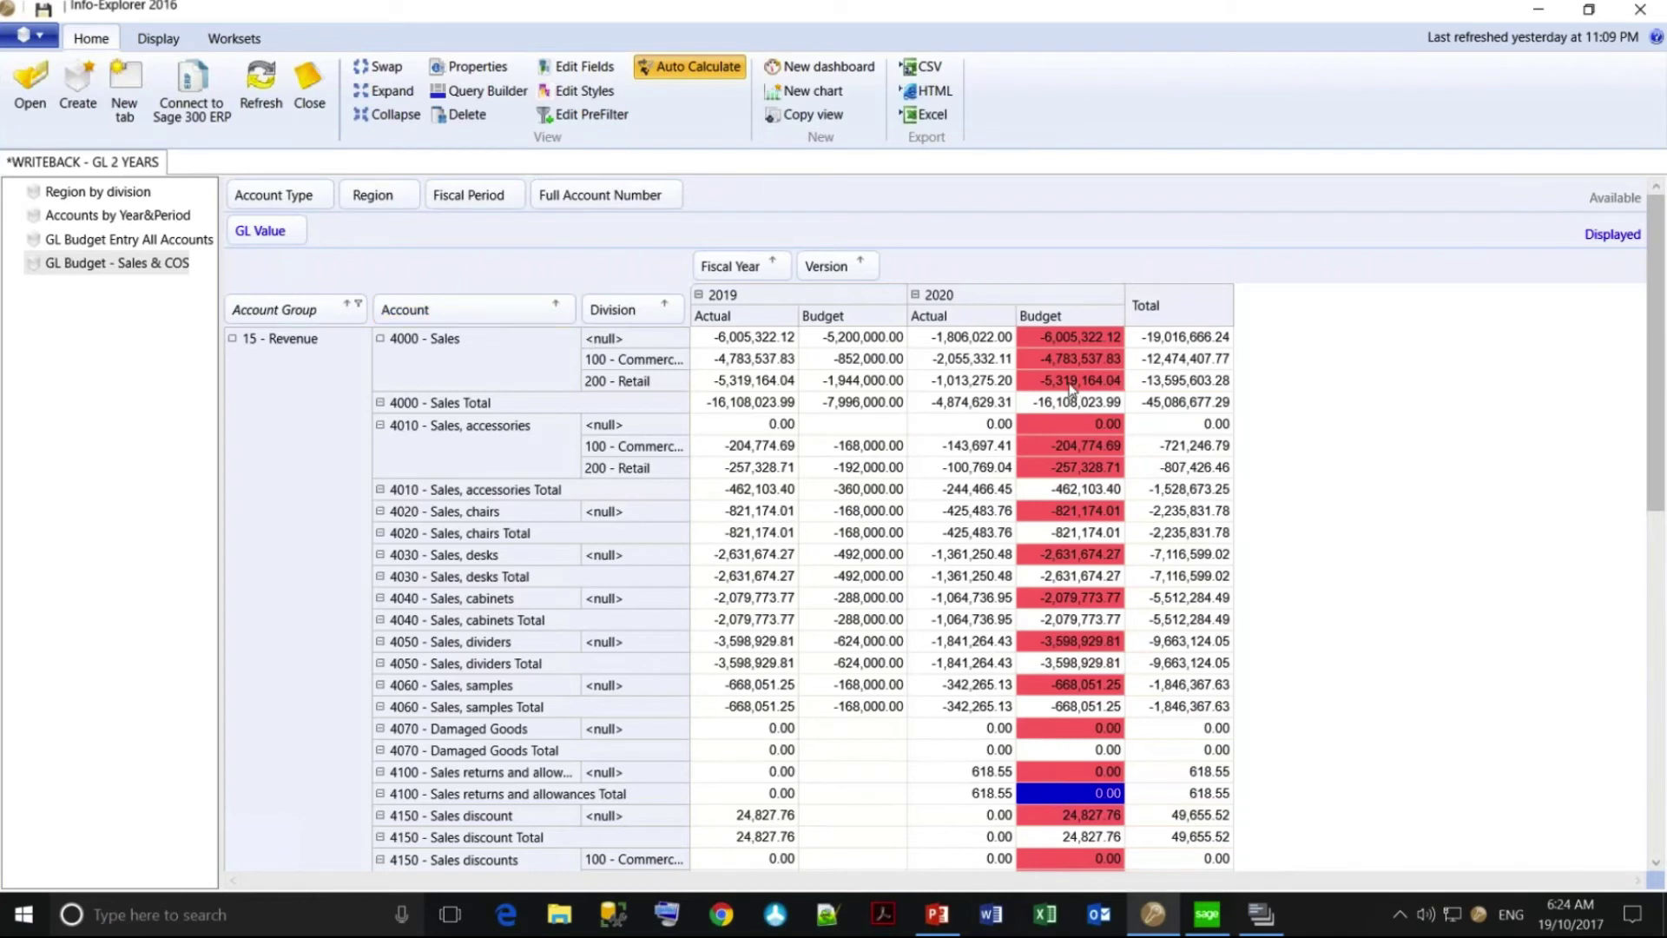
# Examine the 2020 Budget amounts for each division of account 4000 - Sales.
pyautogui.click(1070, 382)
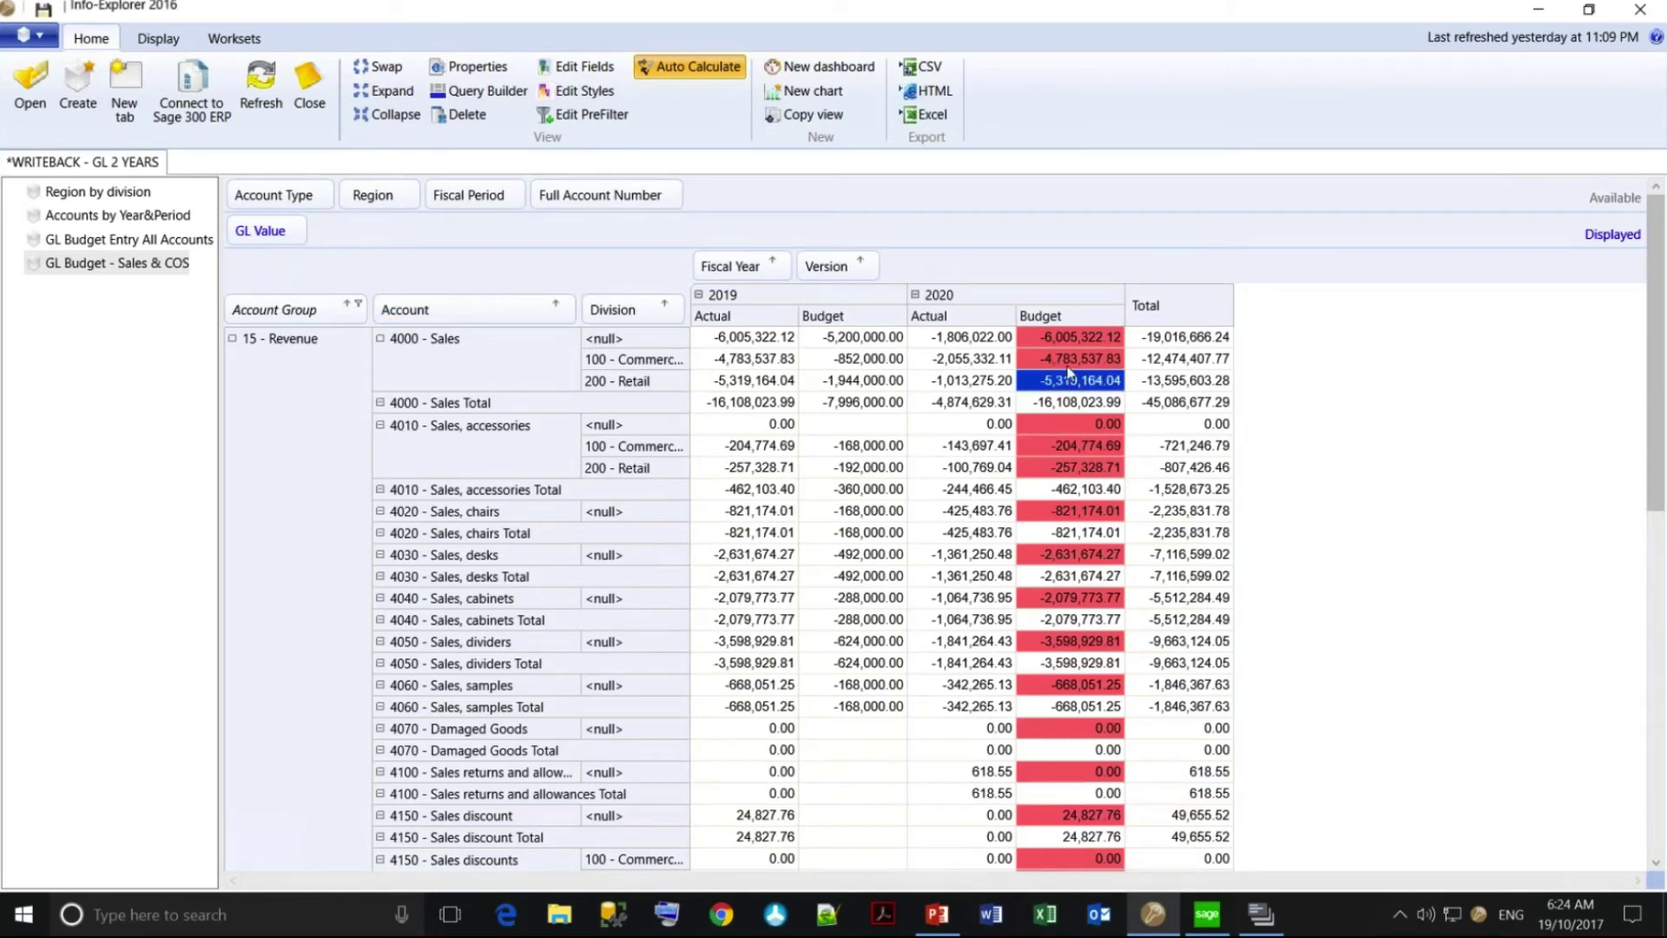
pyautogui.click(1070, 364)
pyautogui.click(1069, 348)
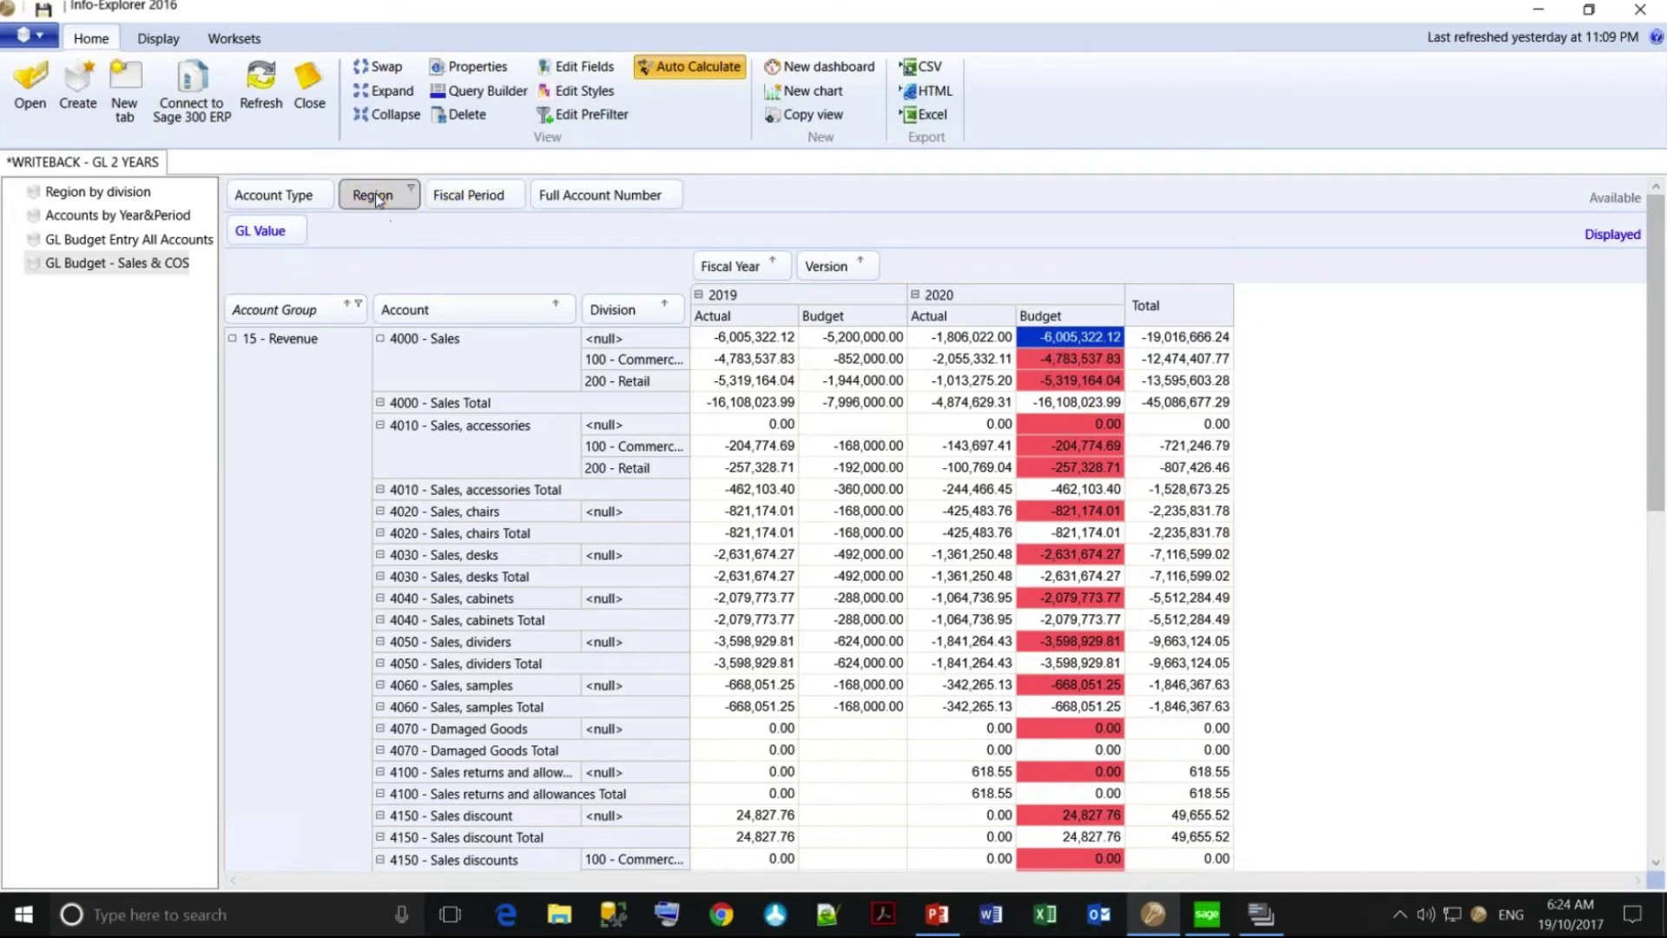
# Add Region to the rows after Division, check the commercial 4010 - Sales, accessories budget by region, and add Fiscal Period to the columns after Version.
pyautogui.moveTo(375, 193); pyautogui.dragTo(673, 320)
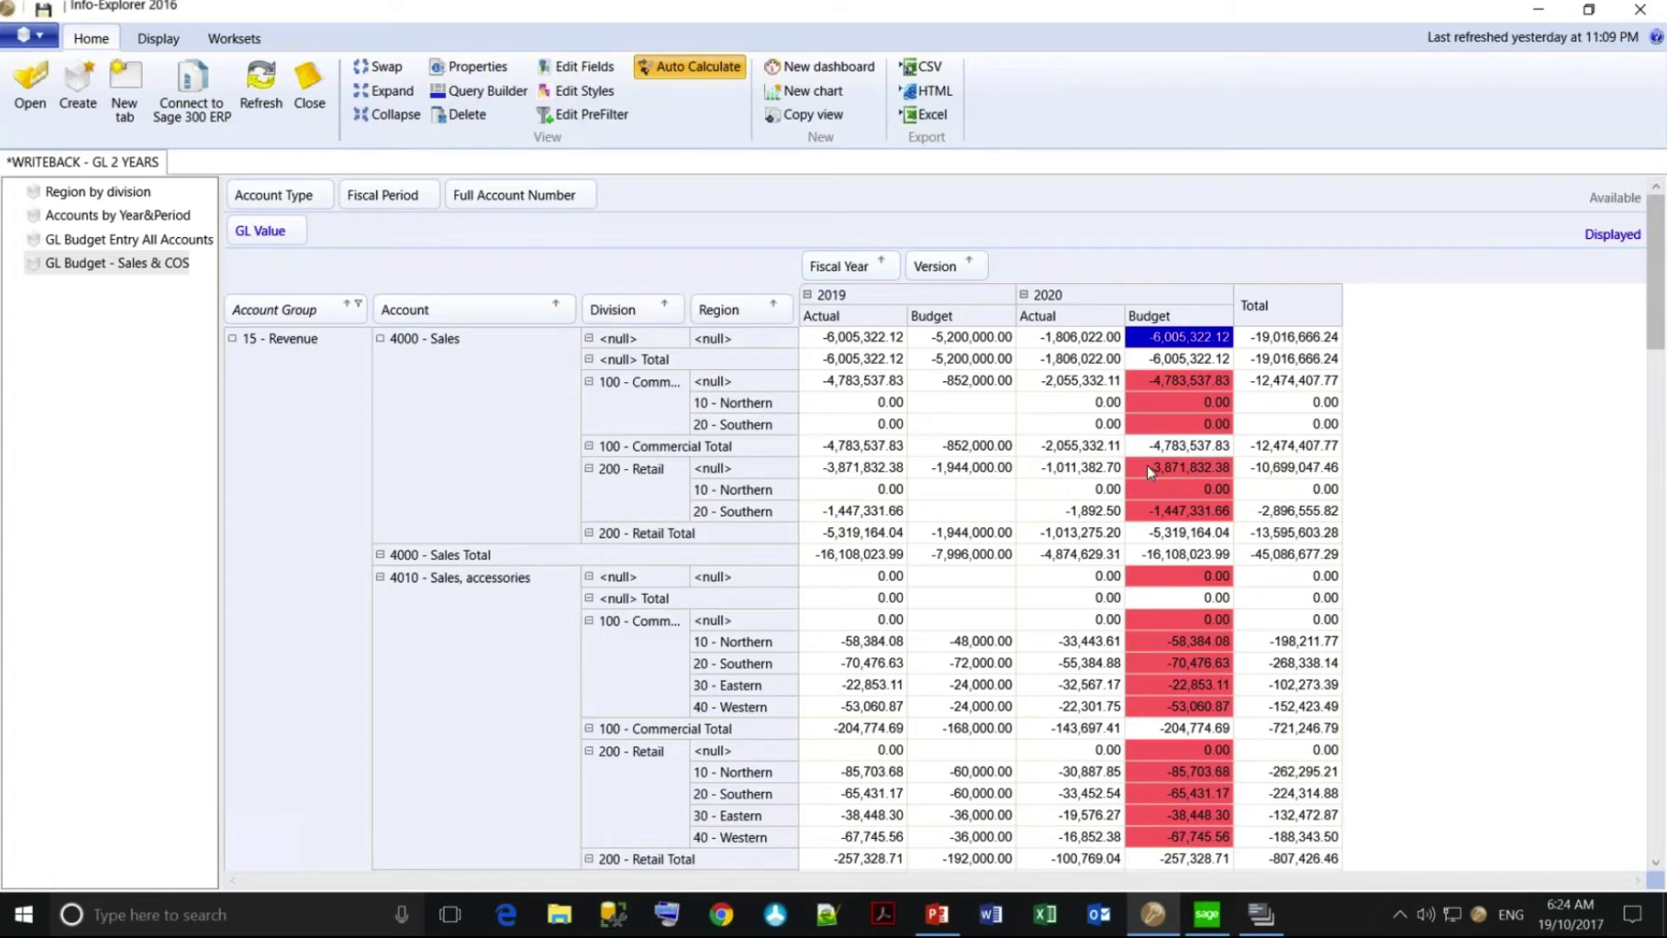
pyautogui.click(1171, 643)
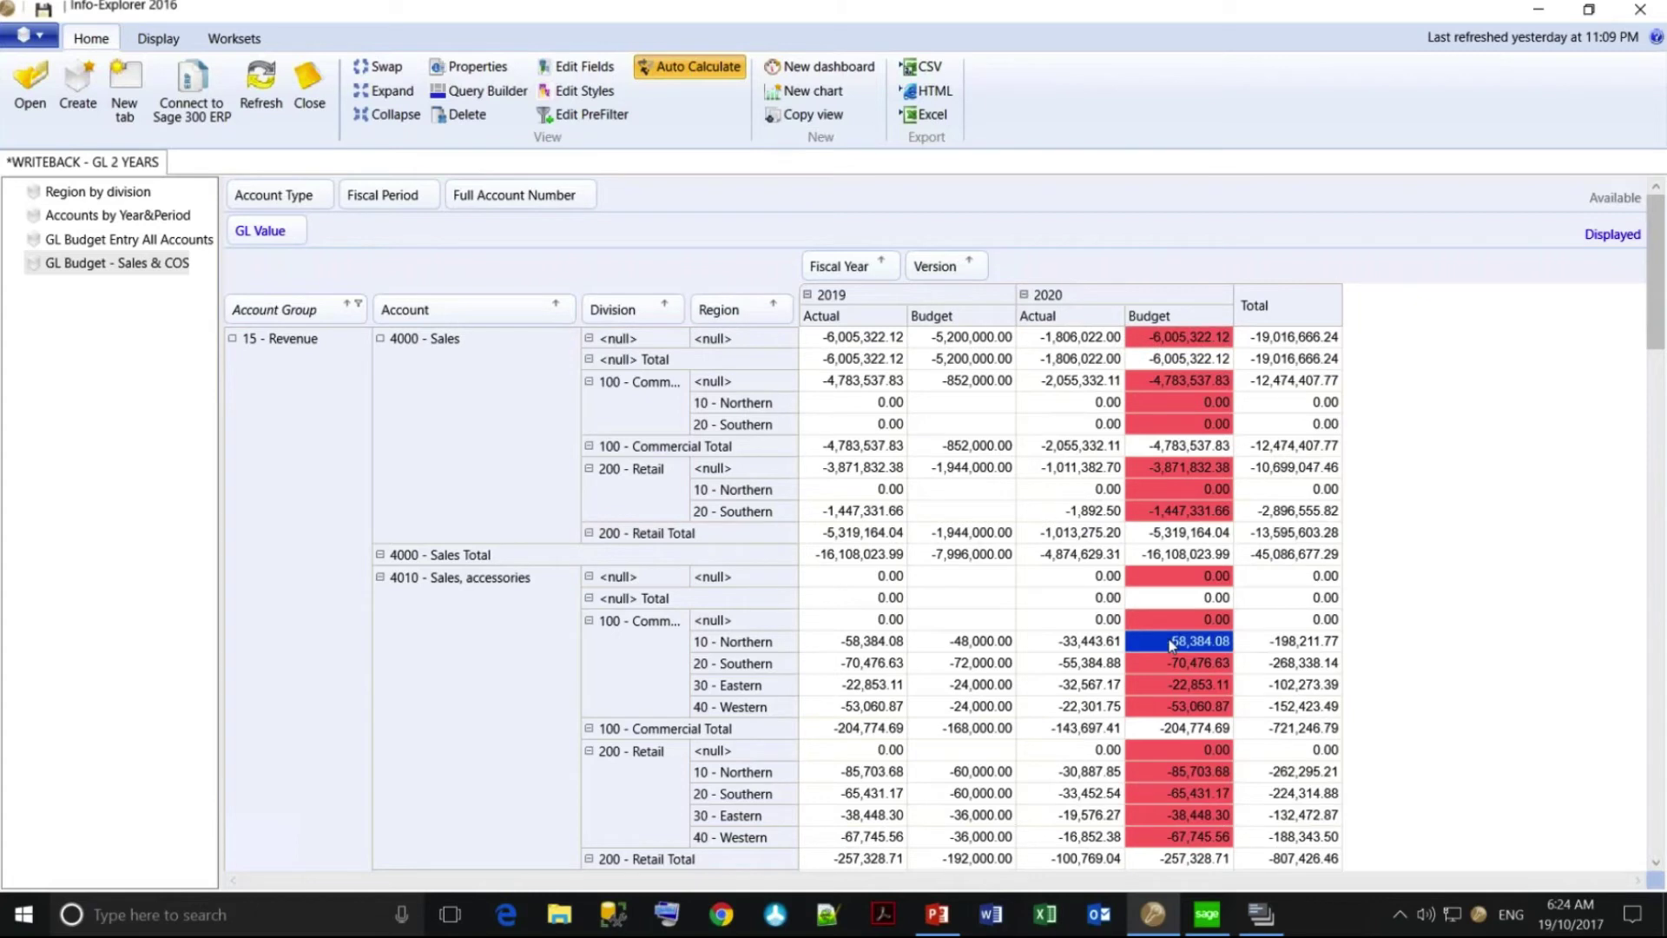
pyautogui.click(1171, 664)
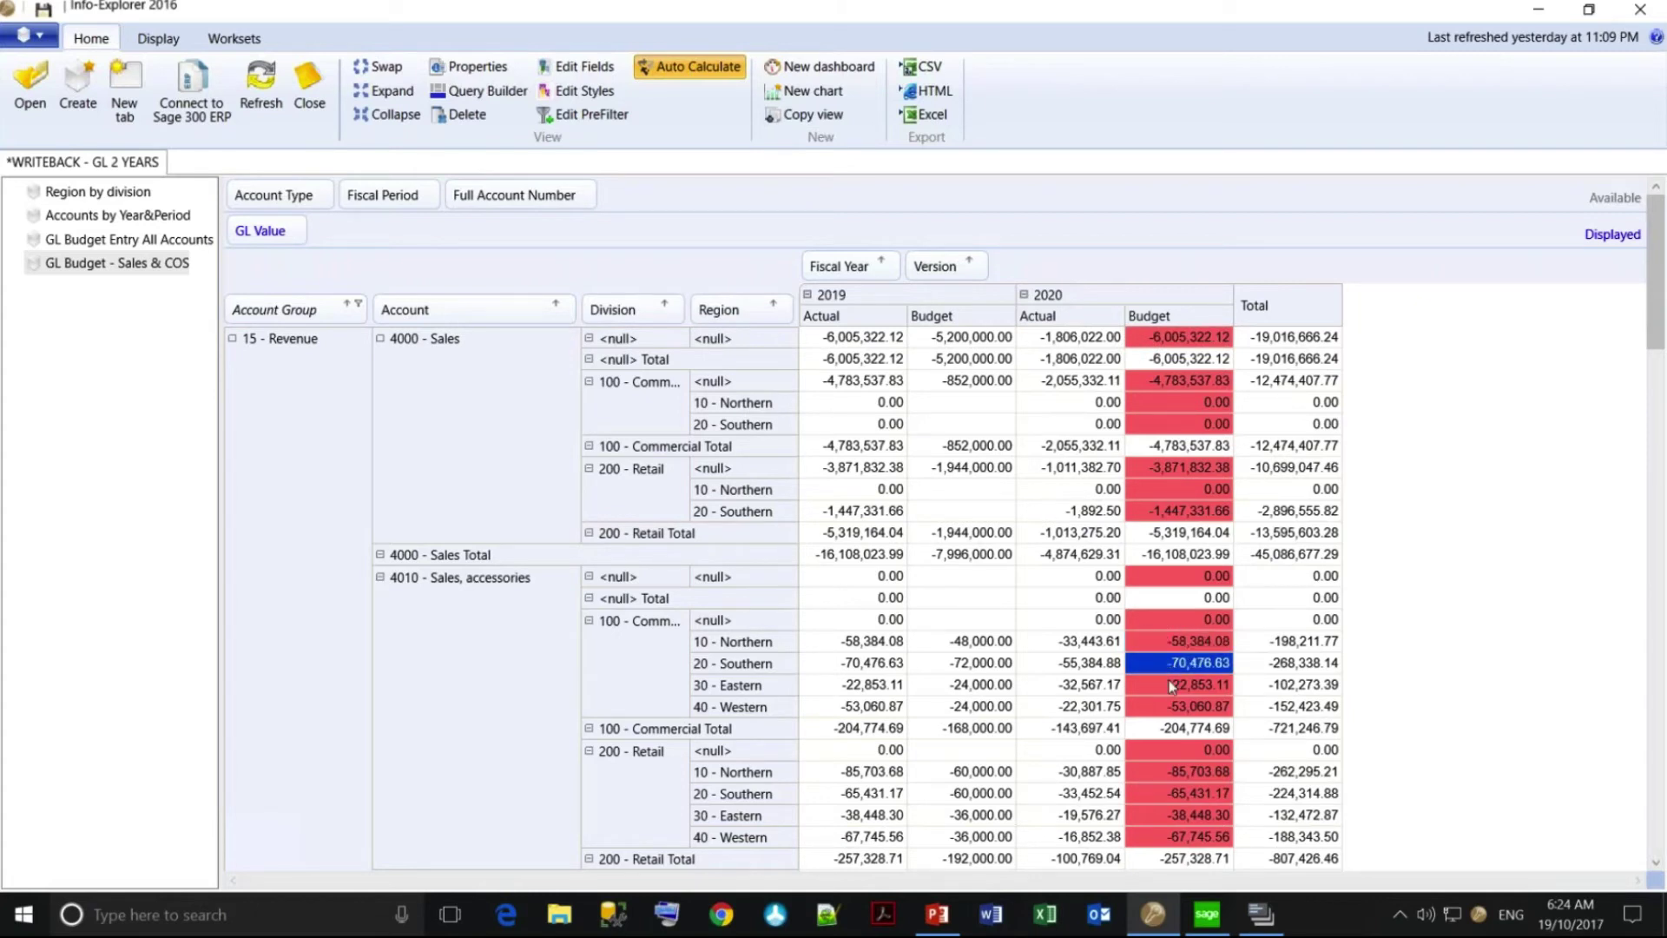
pyautogui.click(1171, 685)
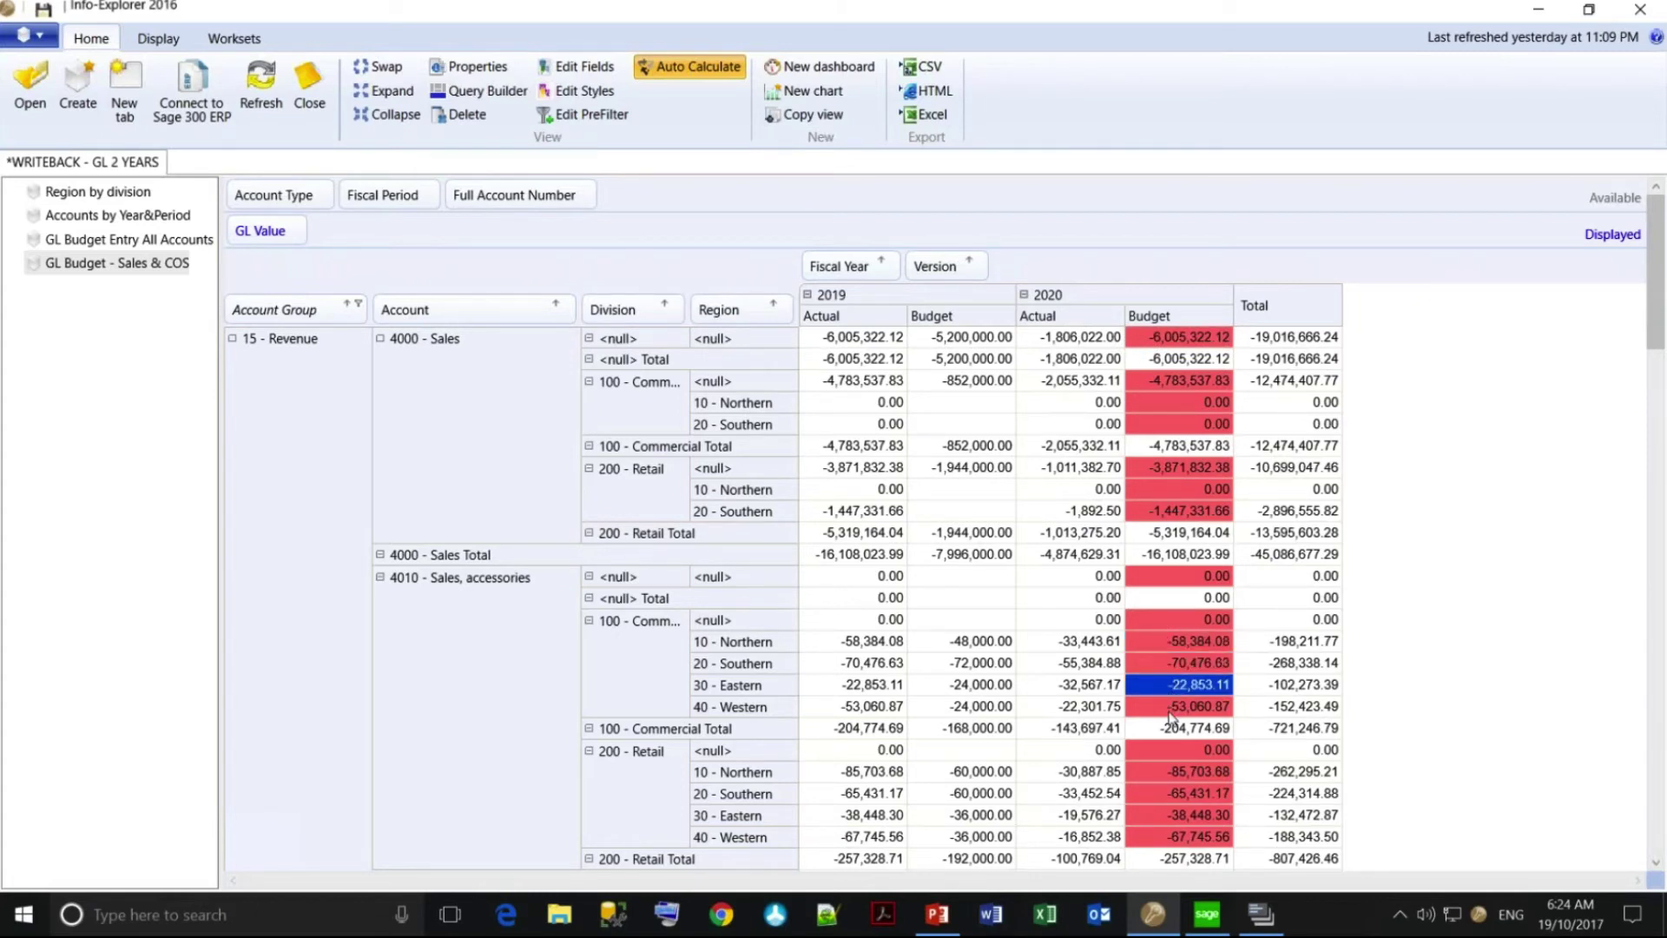
pyautogui.click(1171, 707)
pyautogui.click(1179, 733)
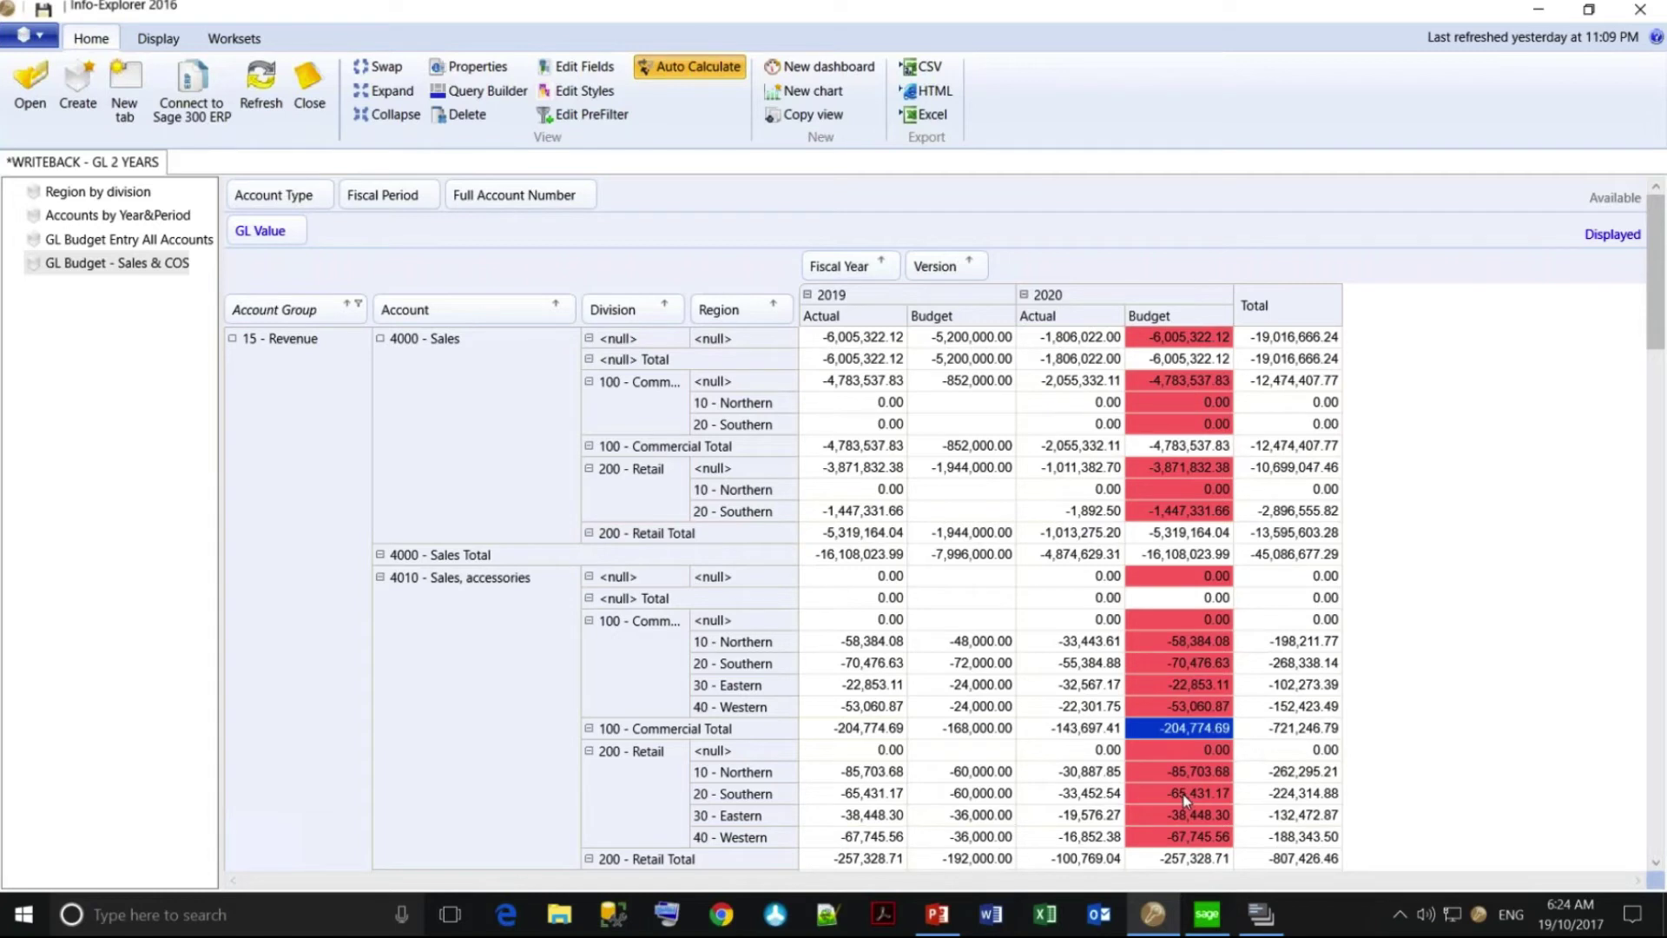
pyautogui.moveTo(378, 198); pyautogui.dragTo(1015, 272)
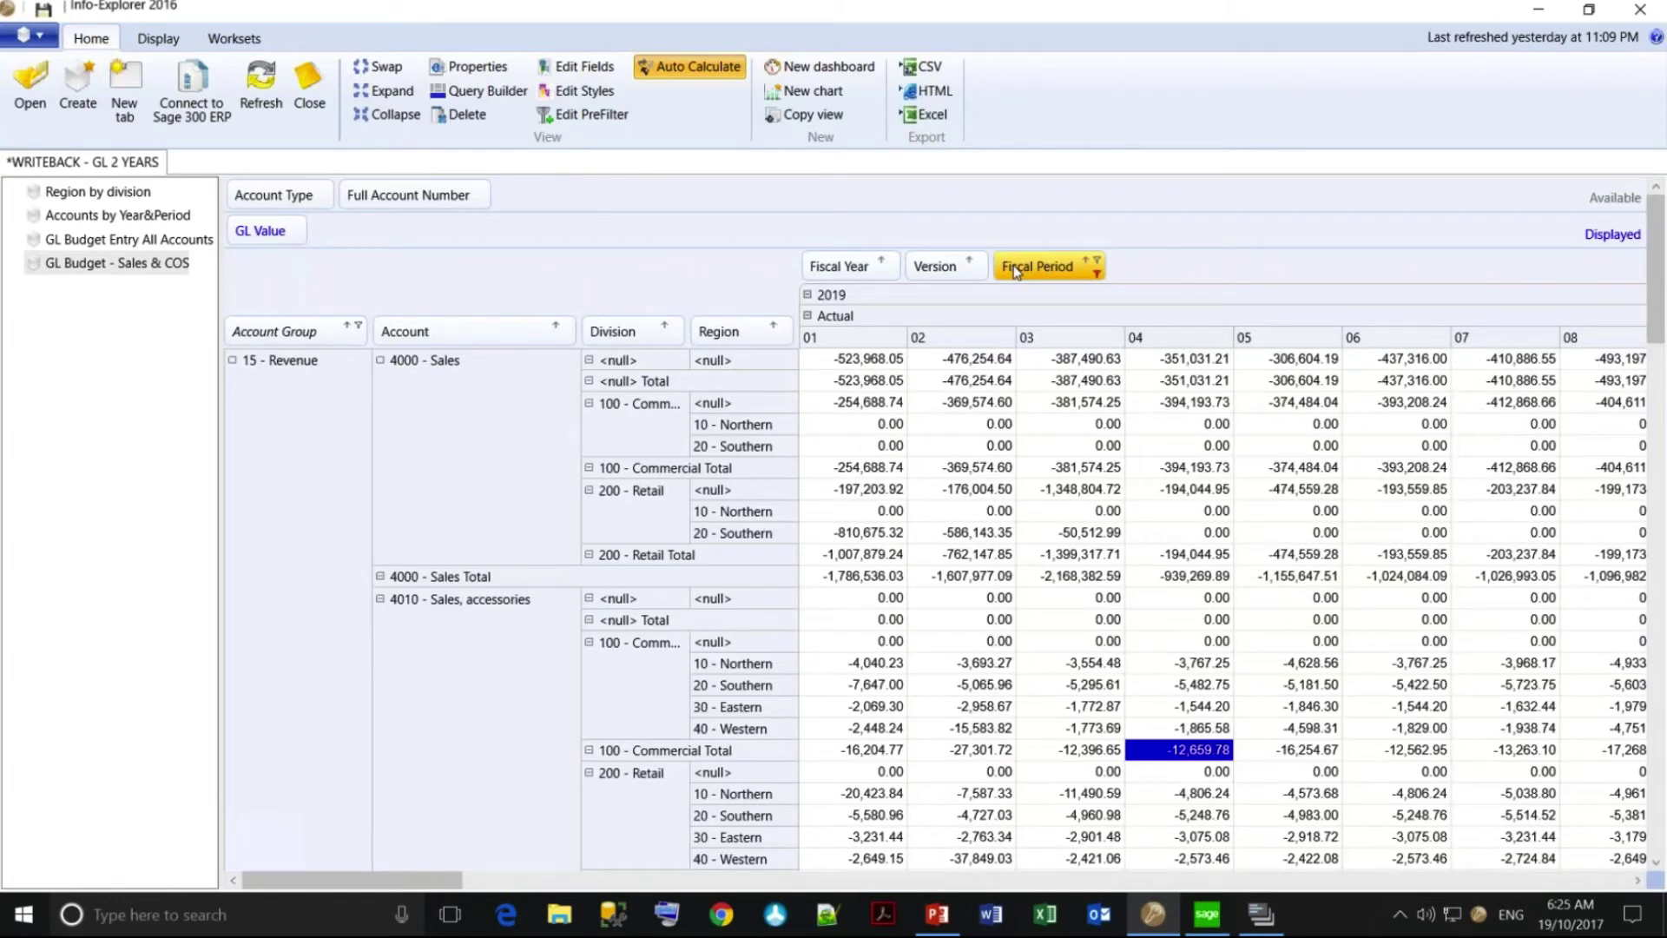
# Move the Fiscal Period, Division and Region fields out of the layout and back to the available fields.
pyautogui.moveTo(1016, 272); pyautogui.dragTo(716, 202)
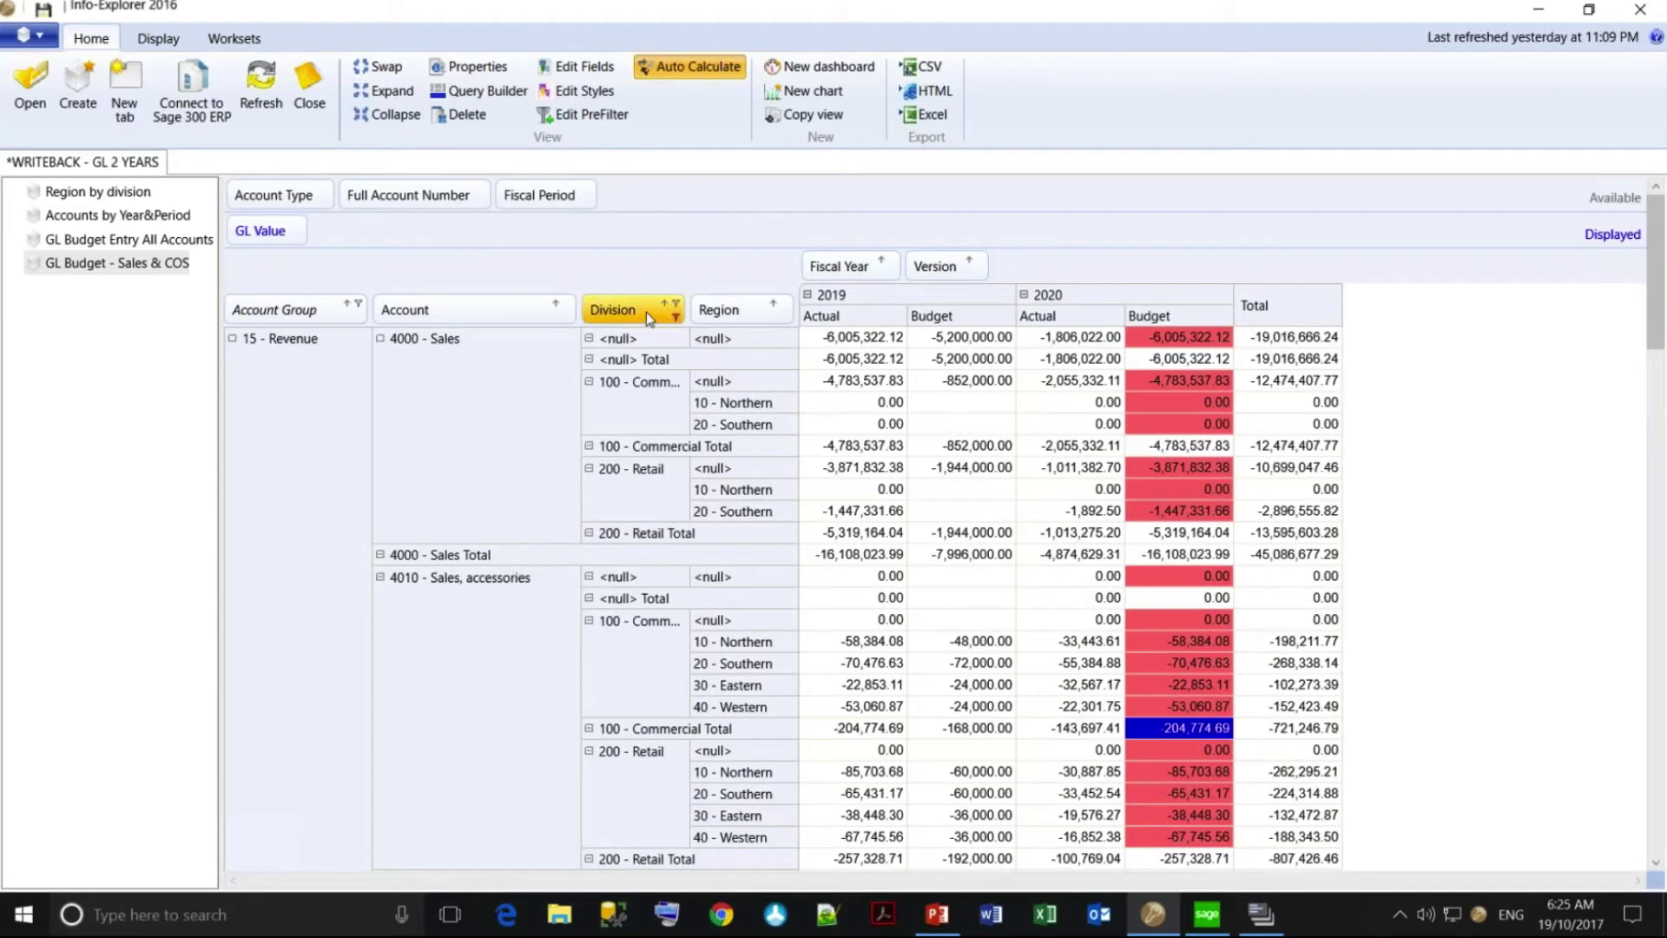
pyautogui.moveTo(645, 311); pyautogui.dragTo(657, 198)
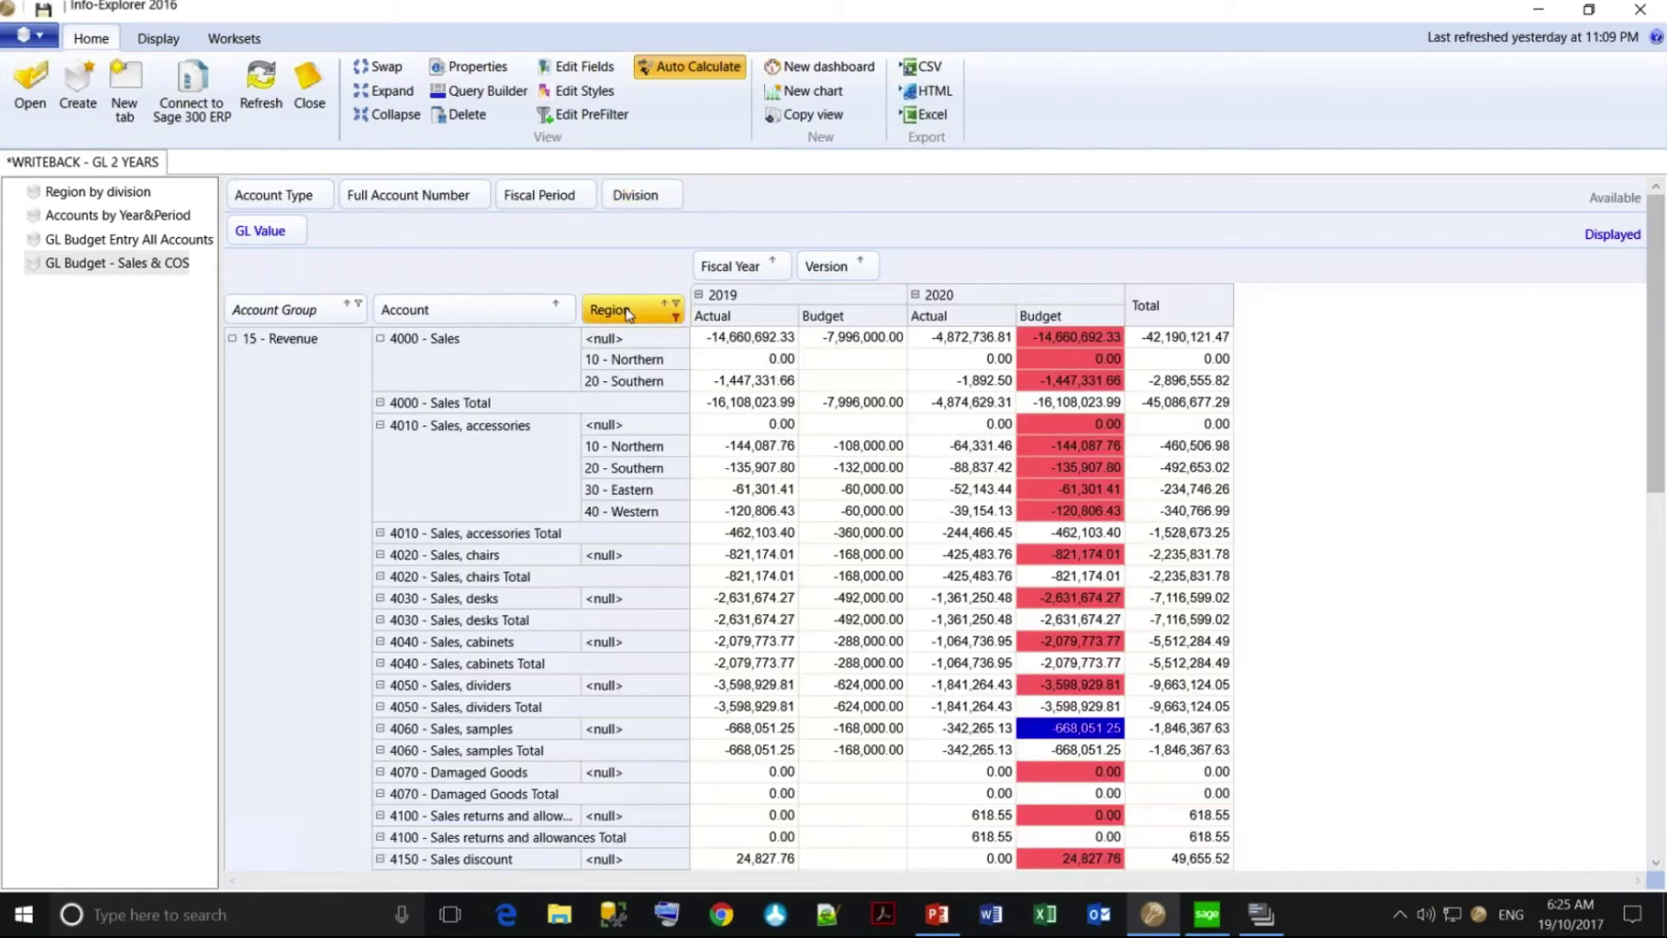
pyautogui.moveTo(629, 314); pyautogui.dragTo(729, 201)
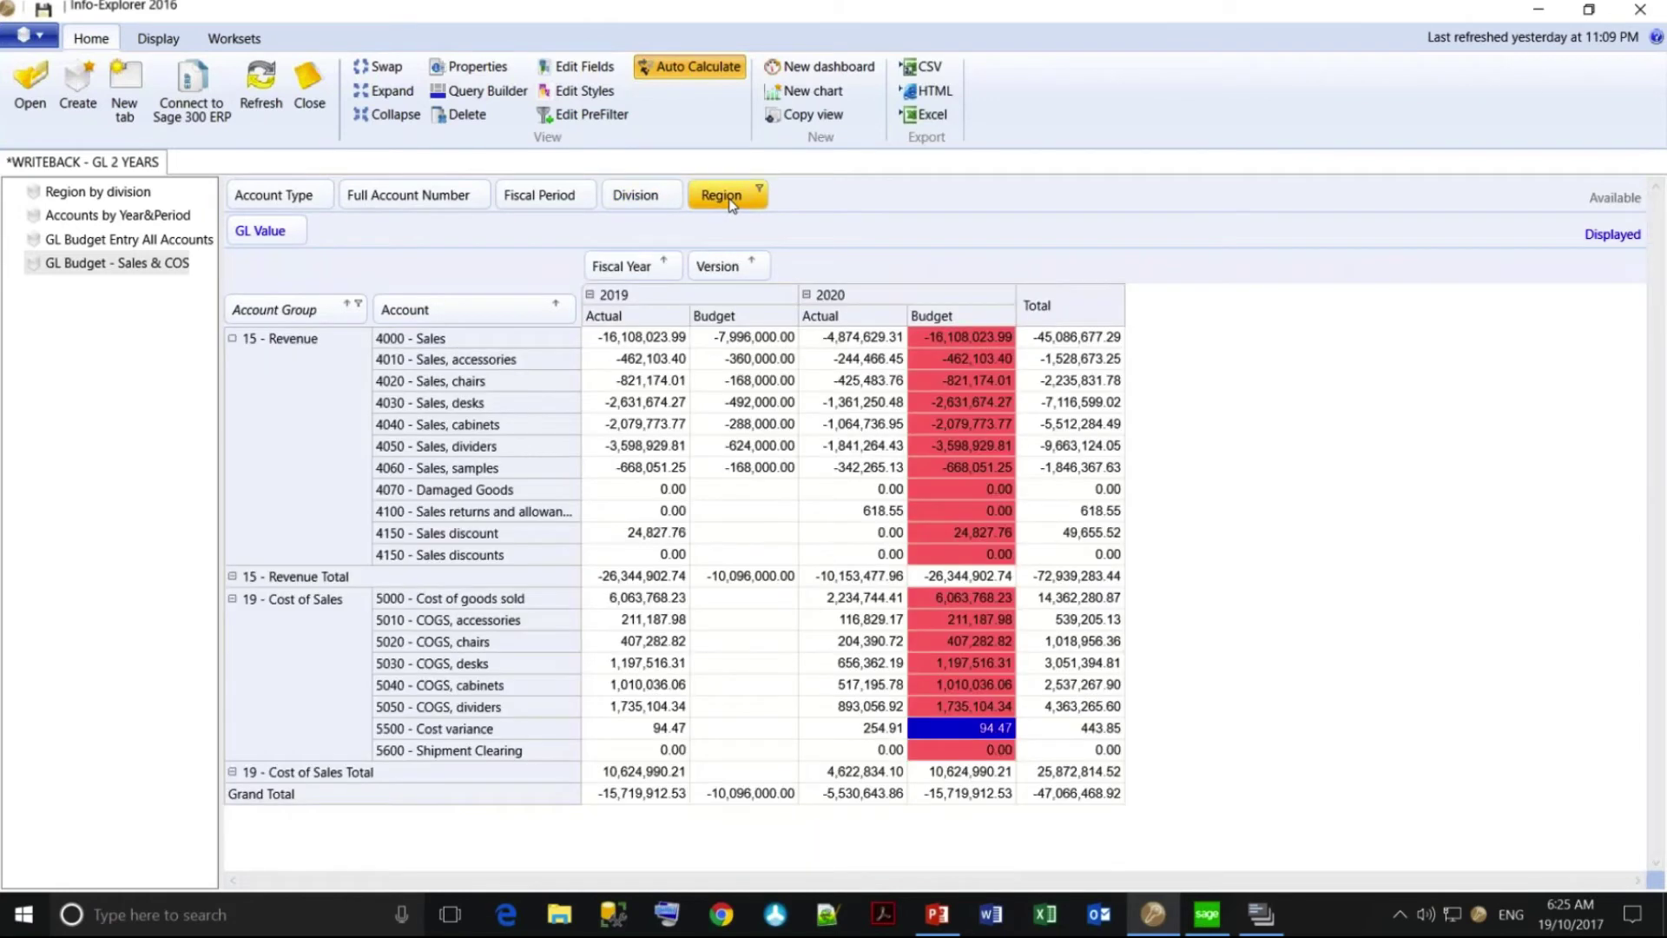
# Set the spread method to Percentage increase/decrease and apply a 10 percent increase to the 2020 Budget of the 15 - Revenue Total.
pyautogui.click(245, 43)
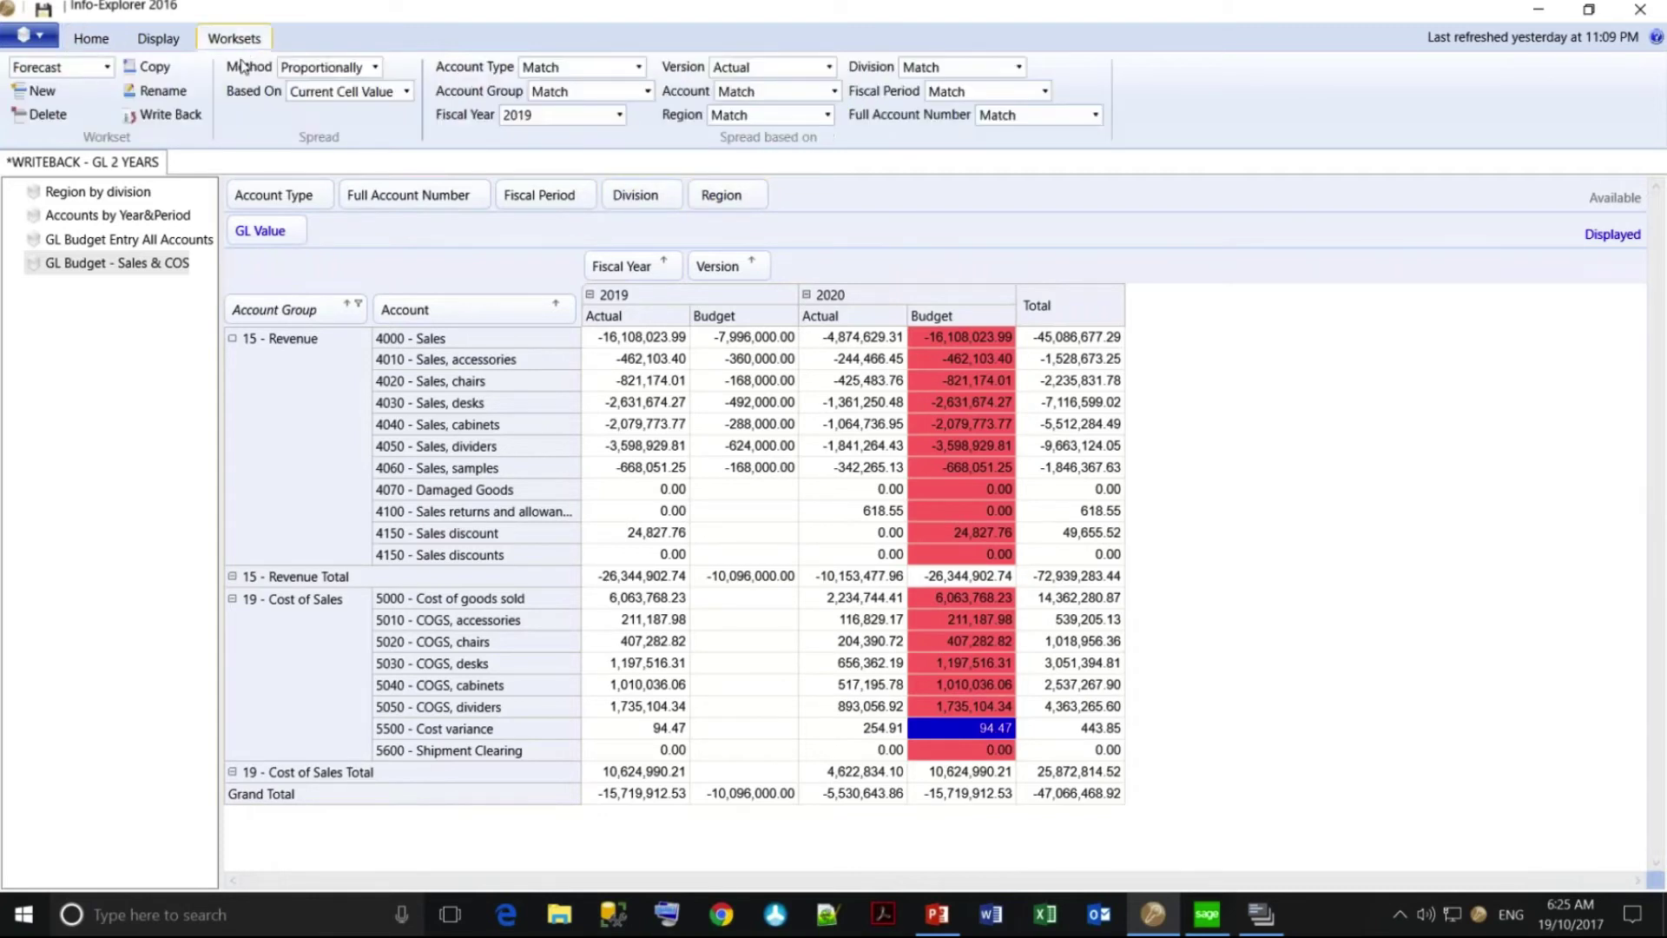
pyautogui.click(934, 794)
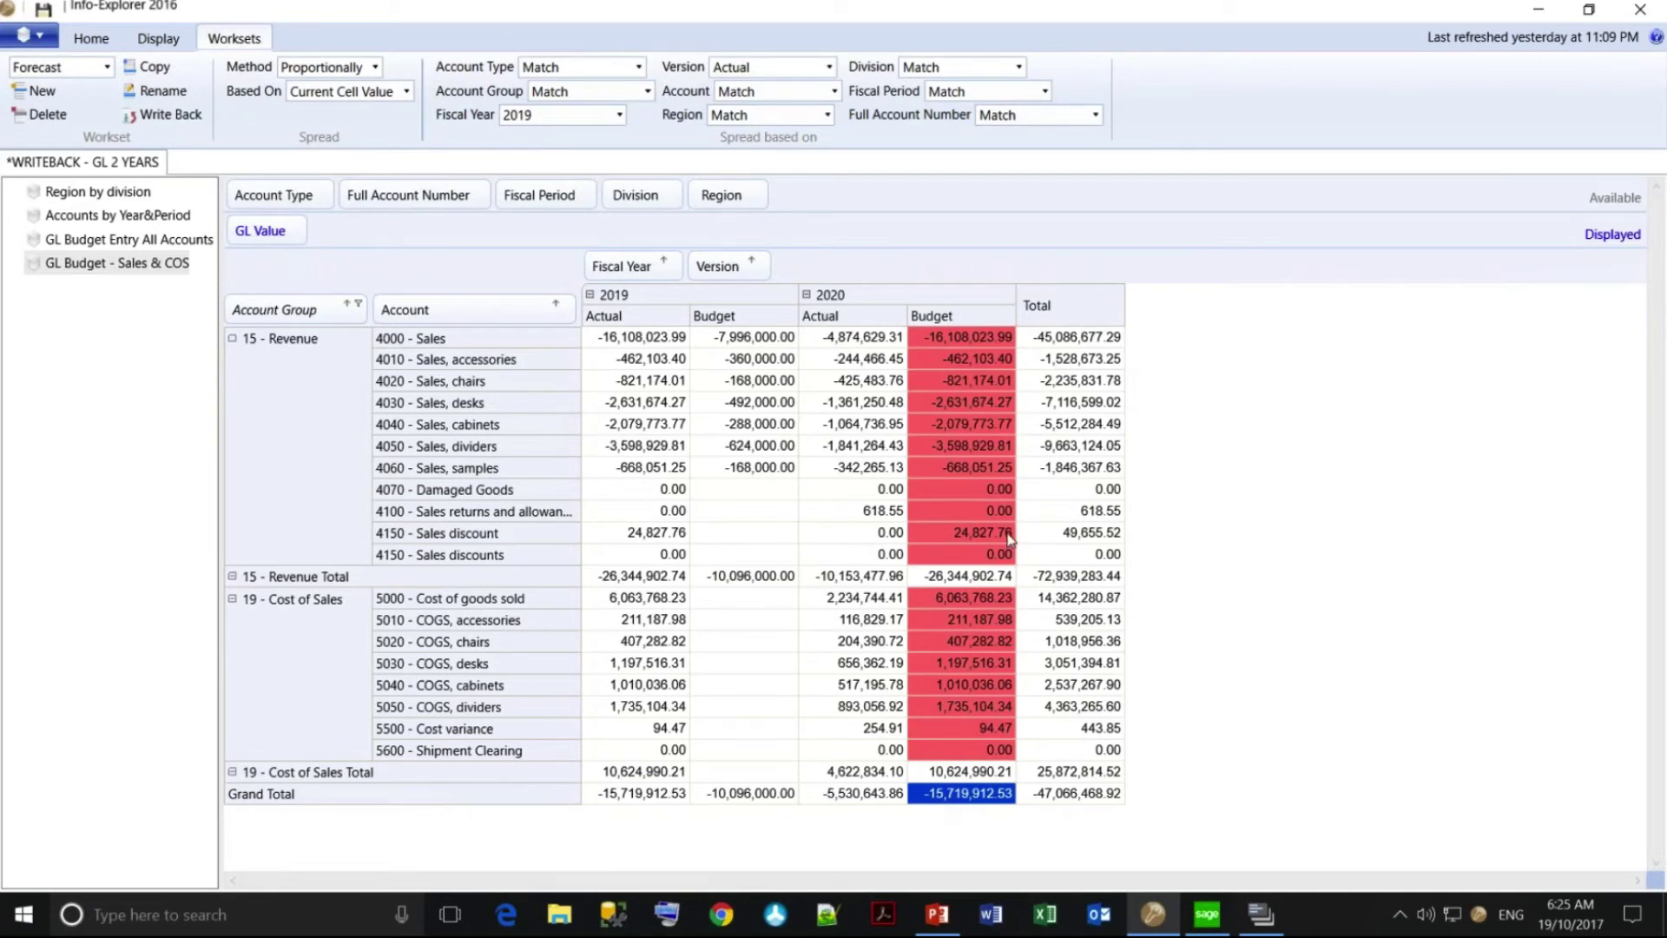
pyautogui.click(964, 580)
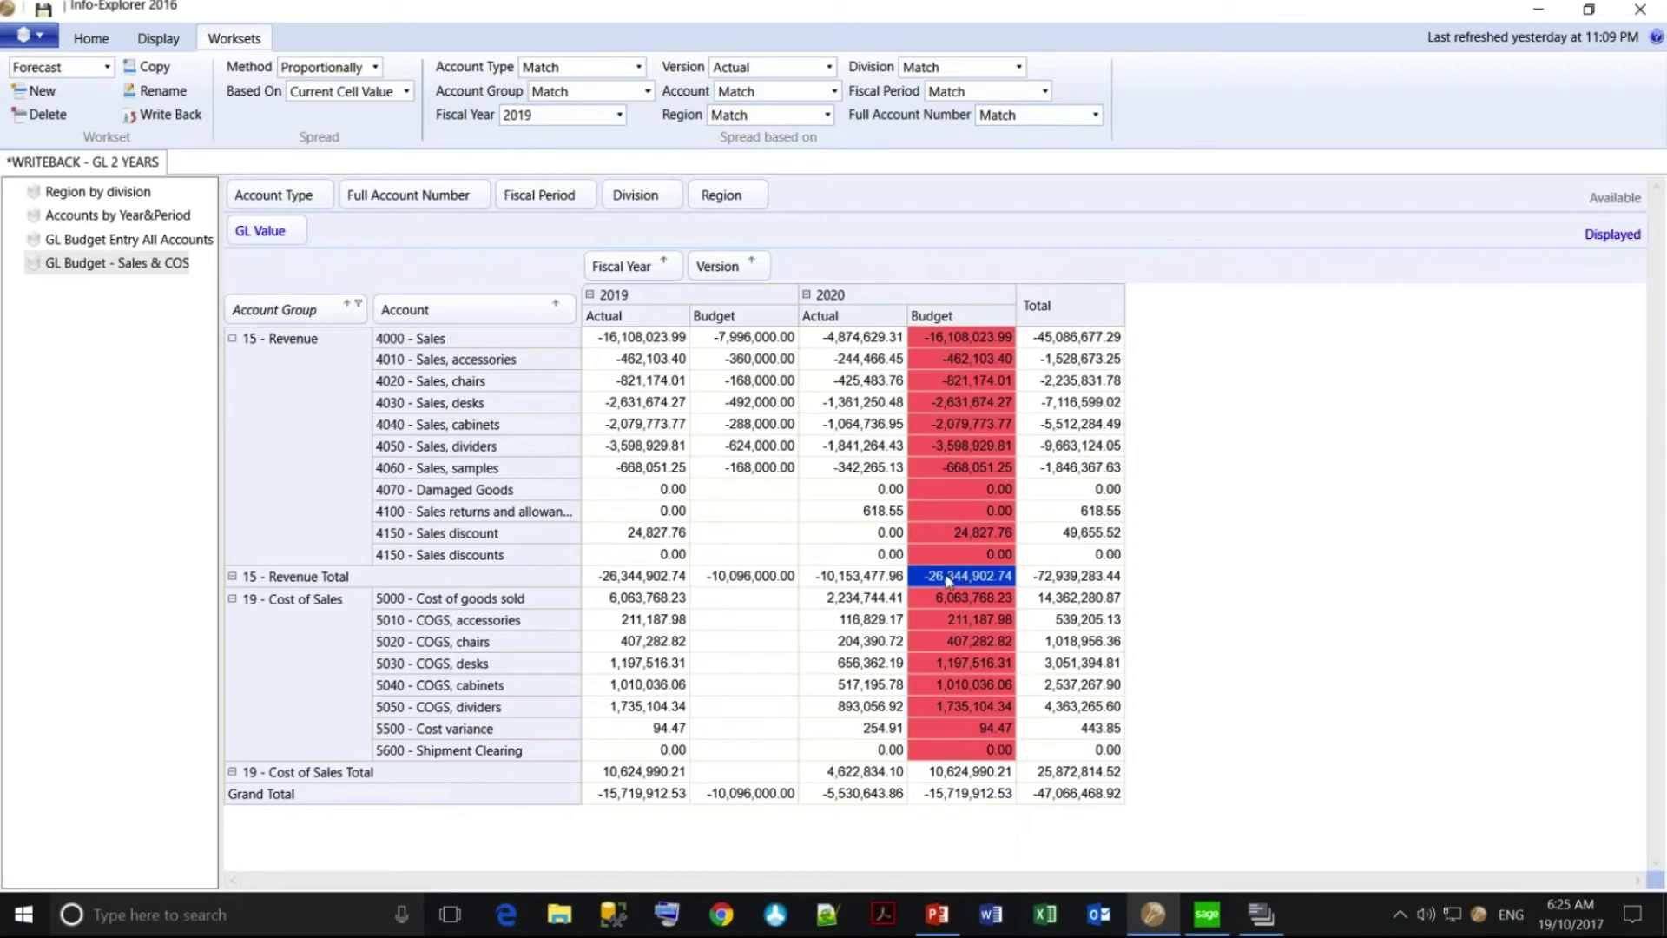
pyautogui.click(375, 68)
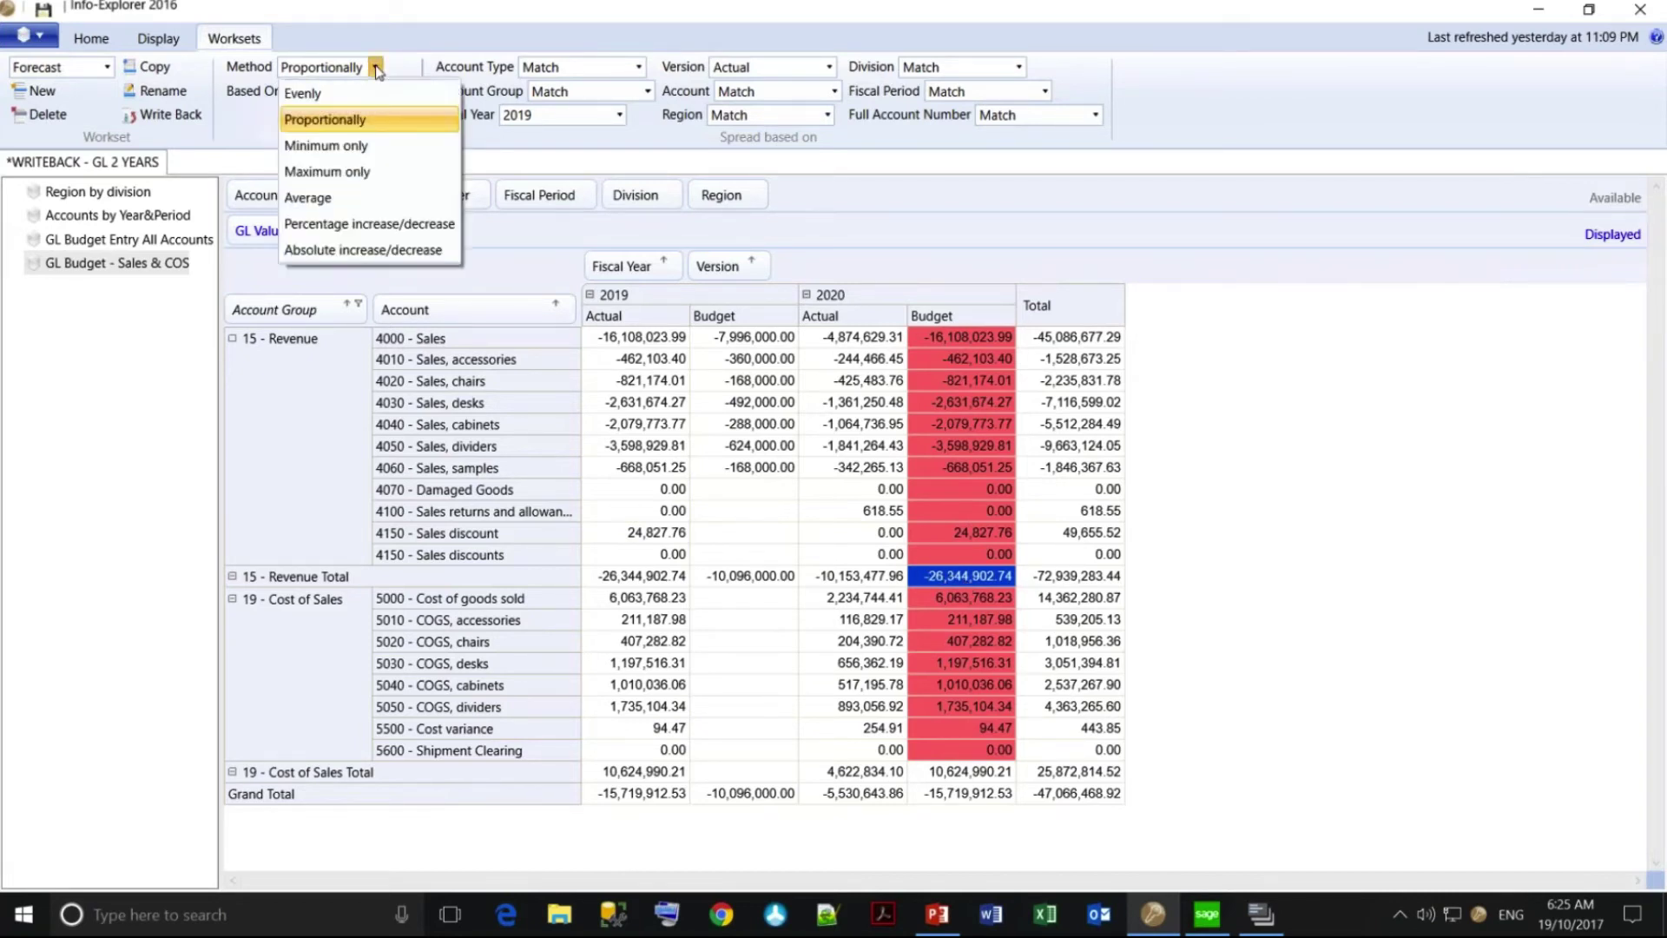
pyautogui.click(365, 224)
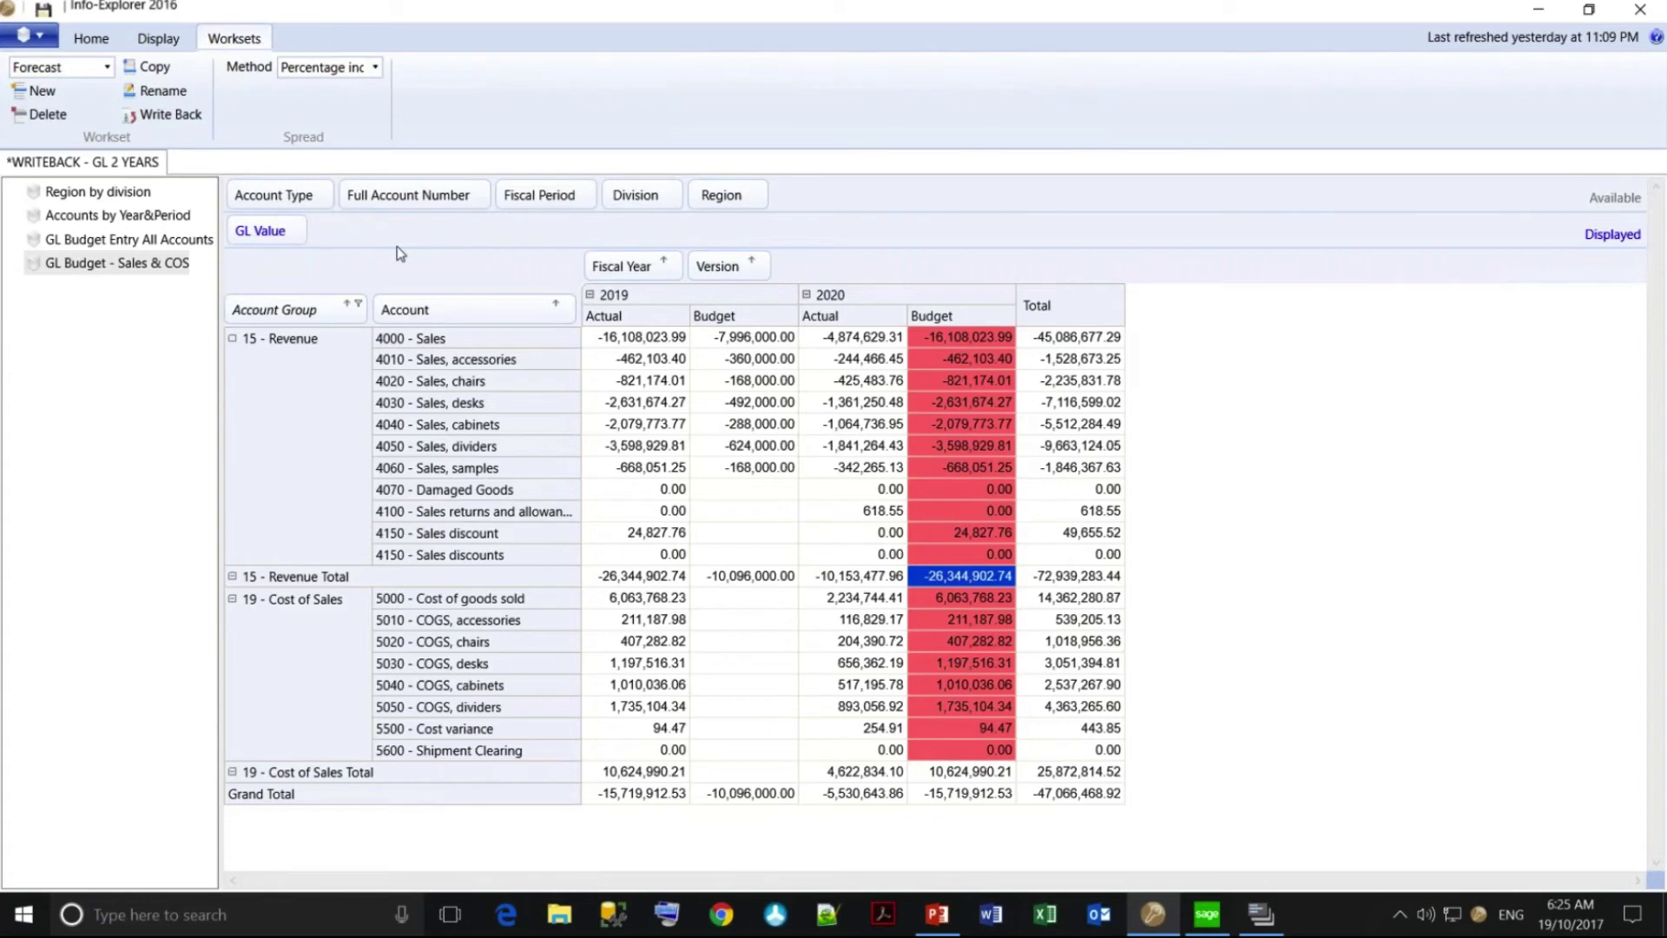
pyautogui.doubleClick(934, 574)
pyautogui.press('End')
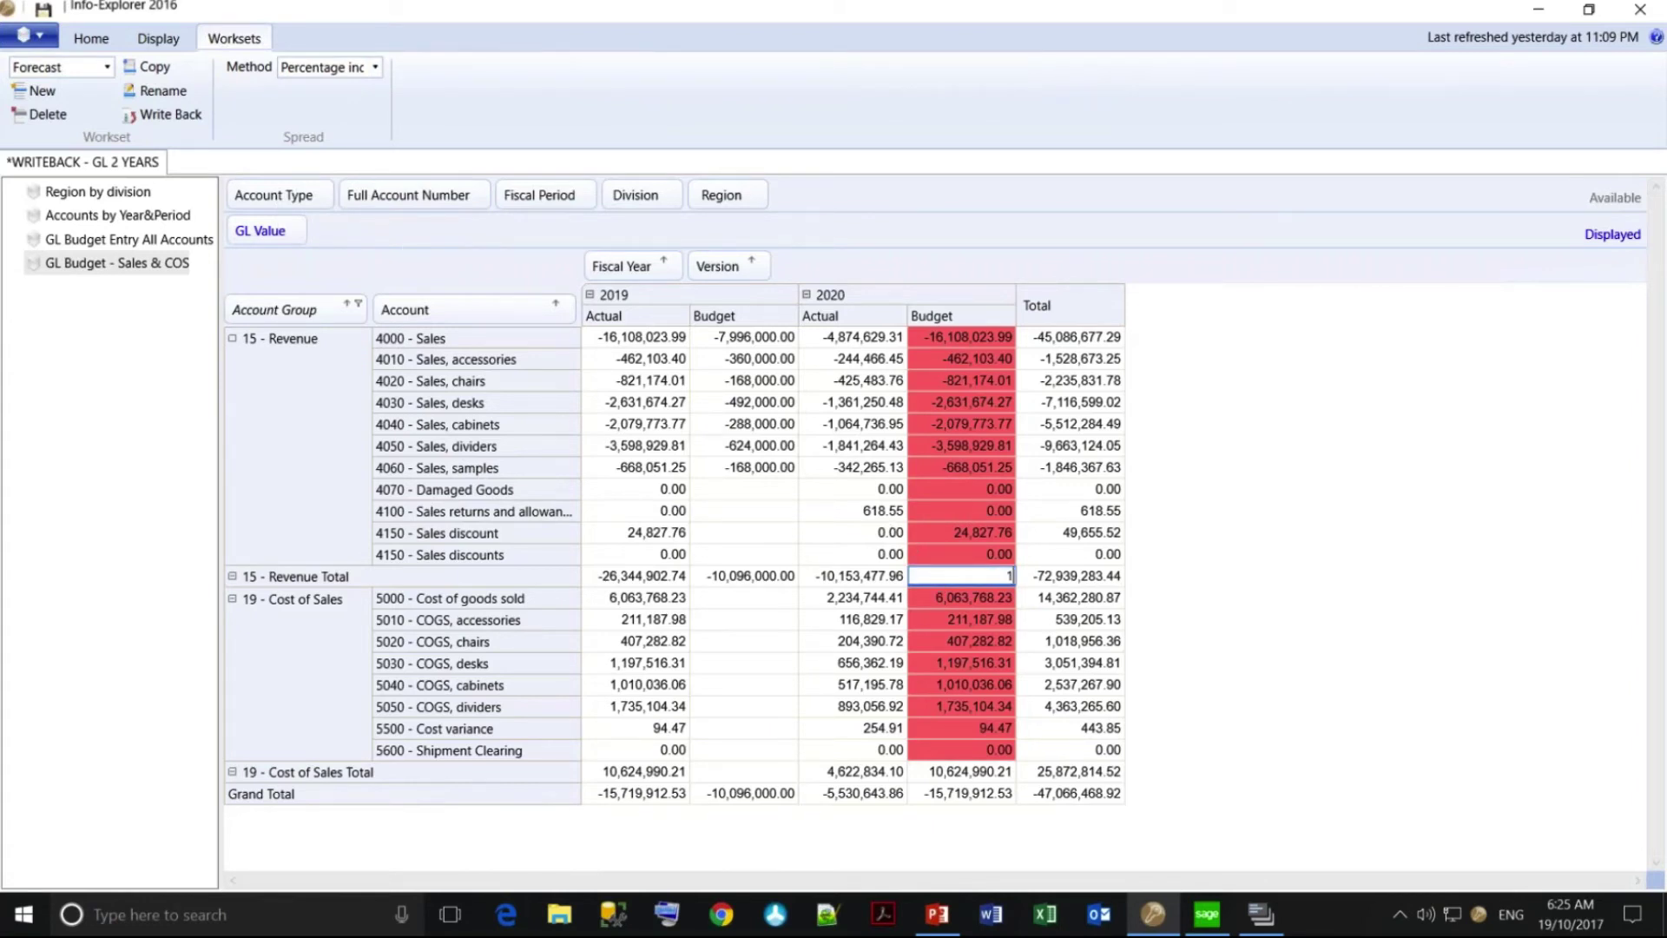
pyautogui.press('Return')
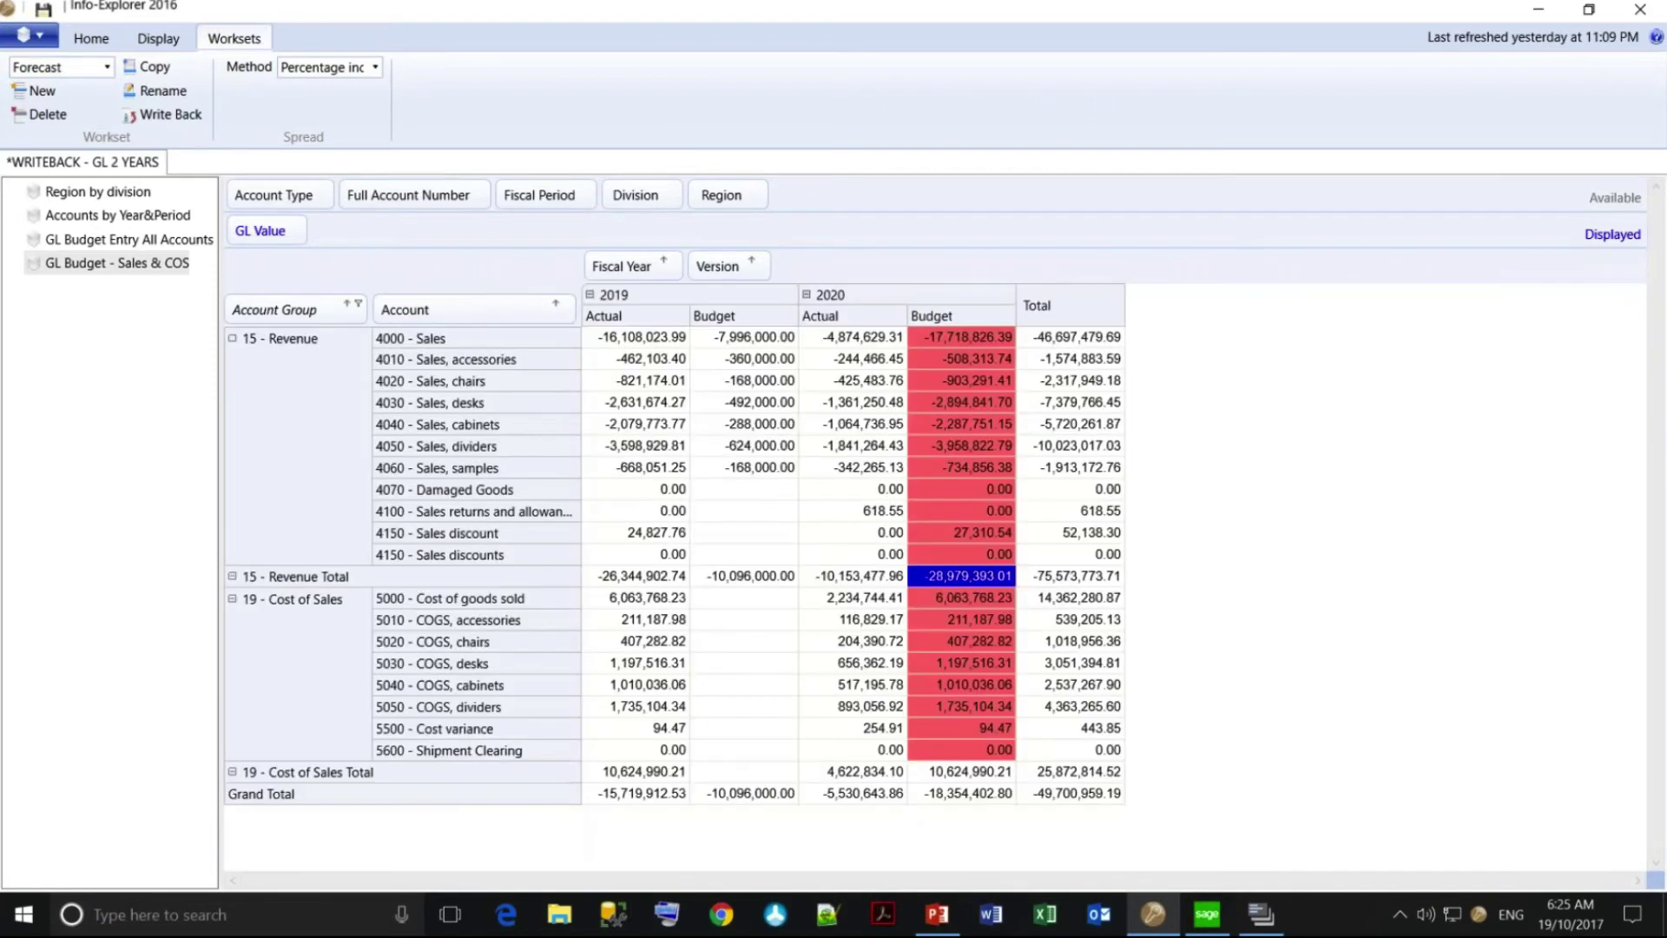
# Apply a percentage change of -15 to the 2020 Budget of the 19 - Cost of Sales Total.
pyautogui.click(964, 776)
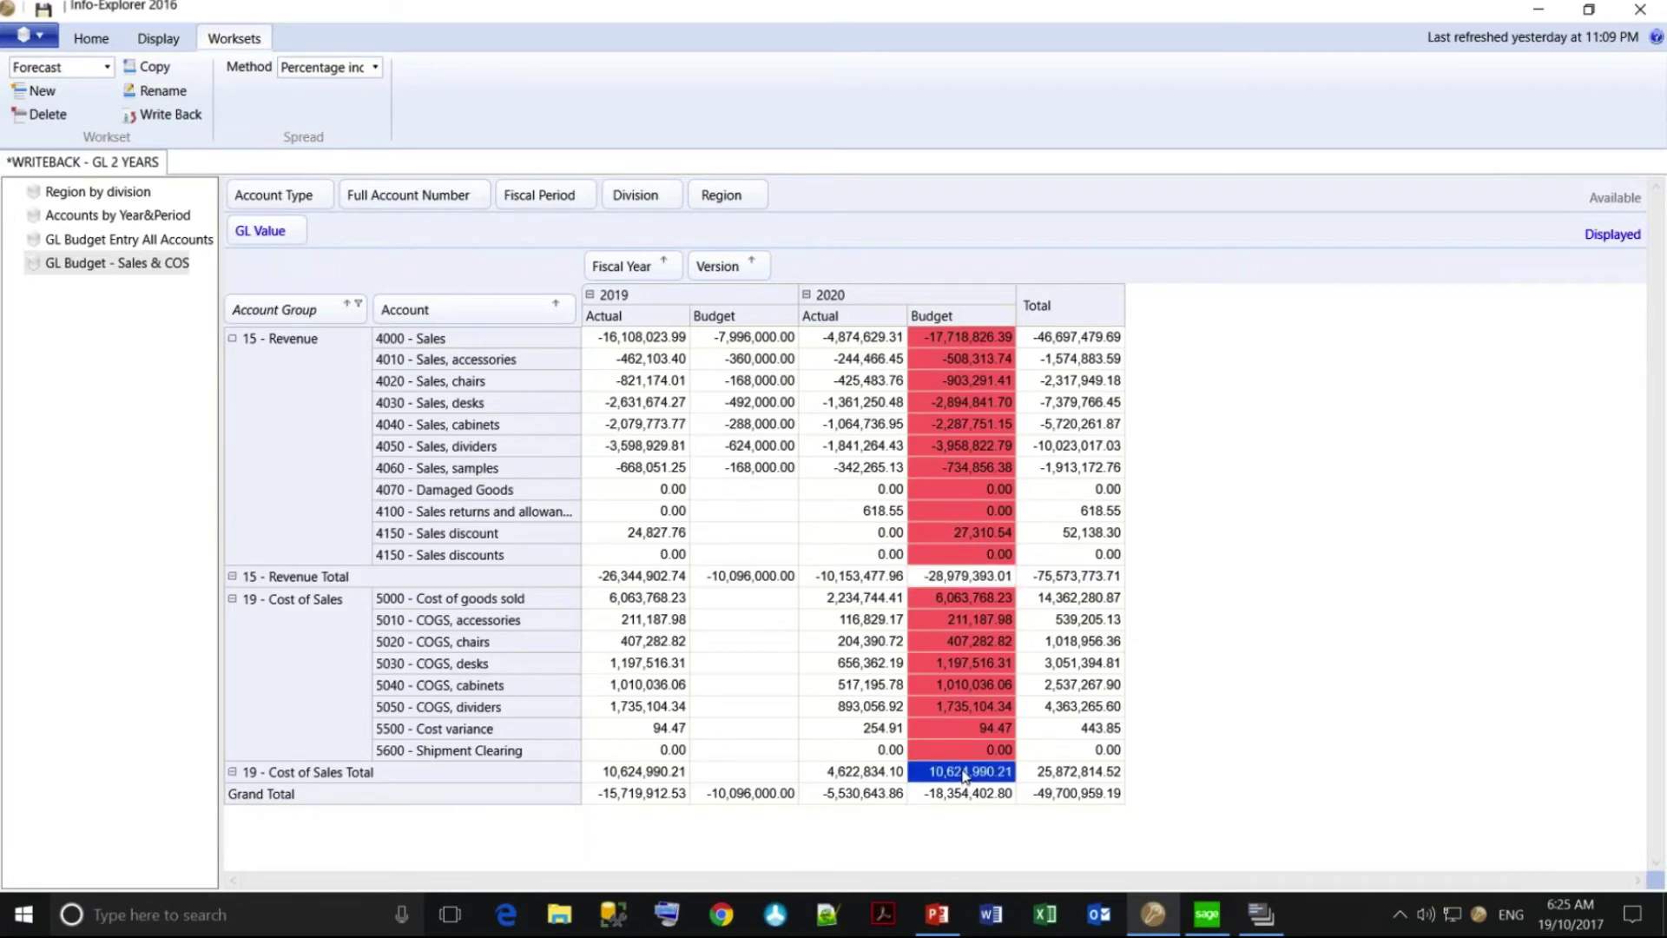
pyautogui.click(964, 775)
pyautogui.write('-15')
pyautogui.press('Return')
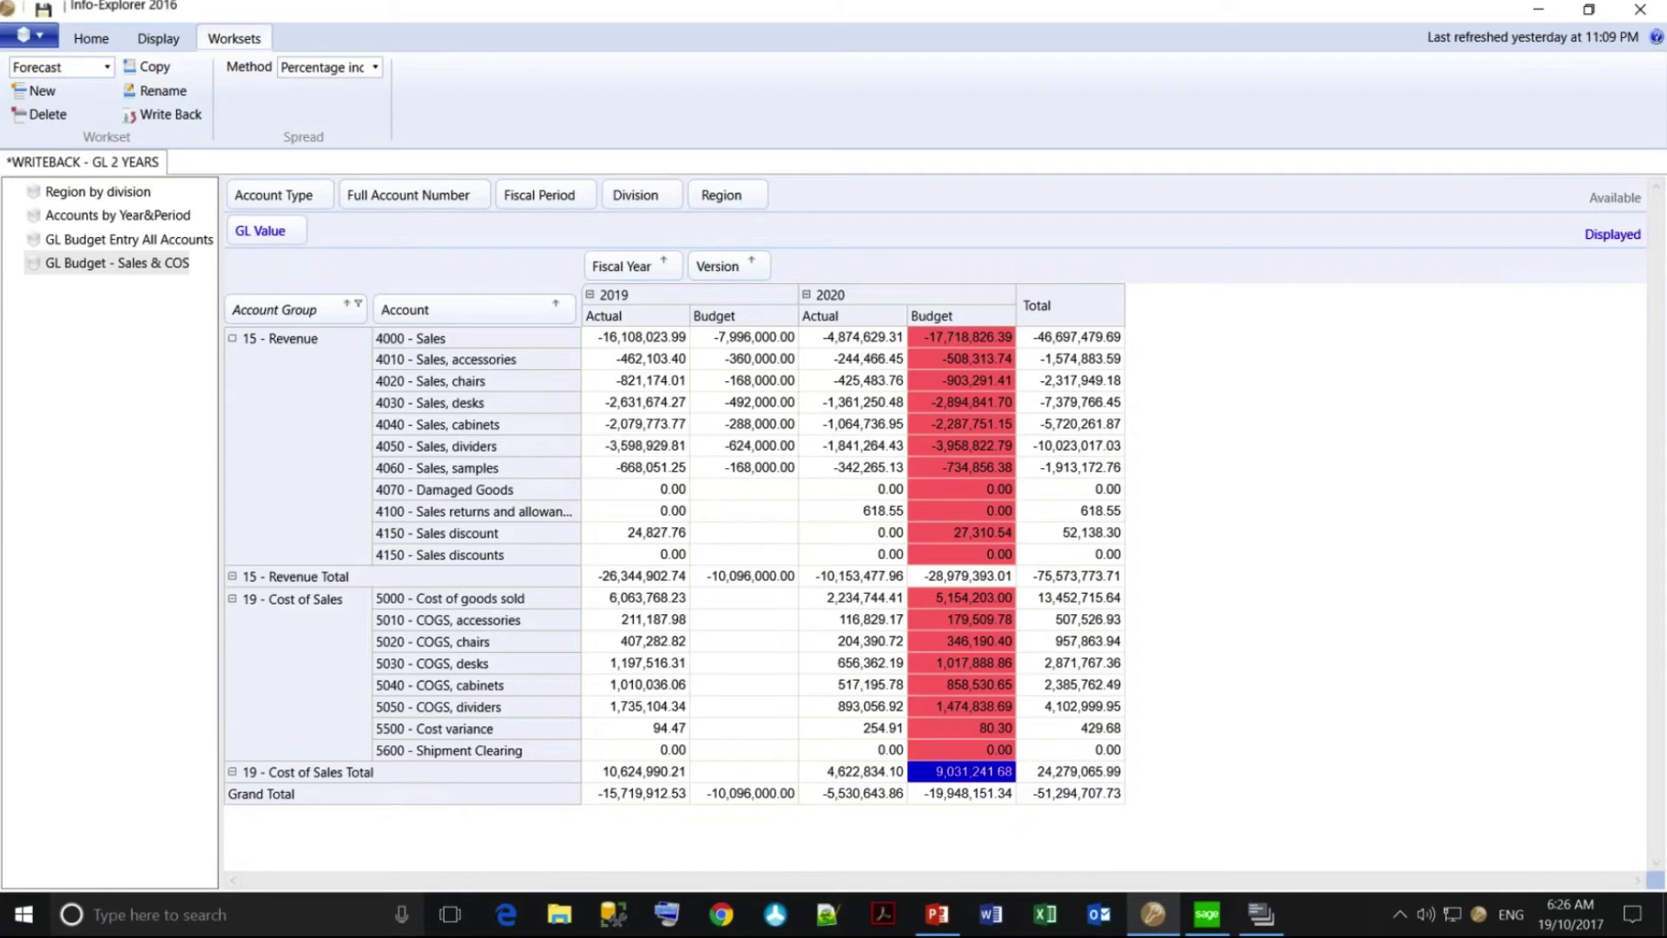
# Write back the Forecast workset, and close WRITEBACK - GL 2 YEARS without saving the cube changes.
pyautogui.click(954, 799)
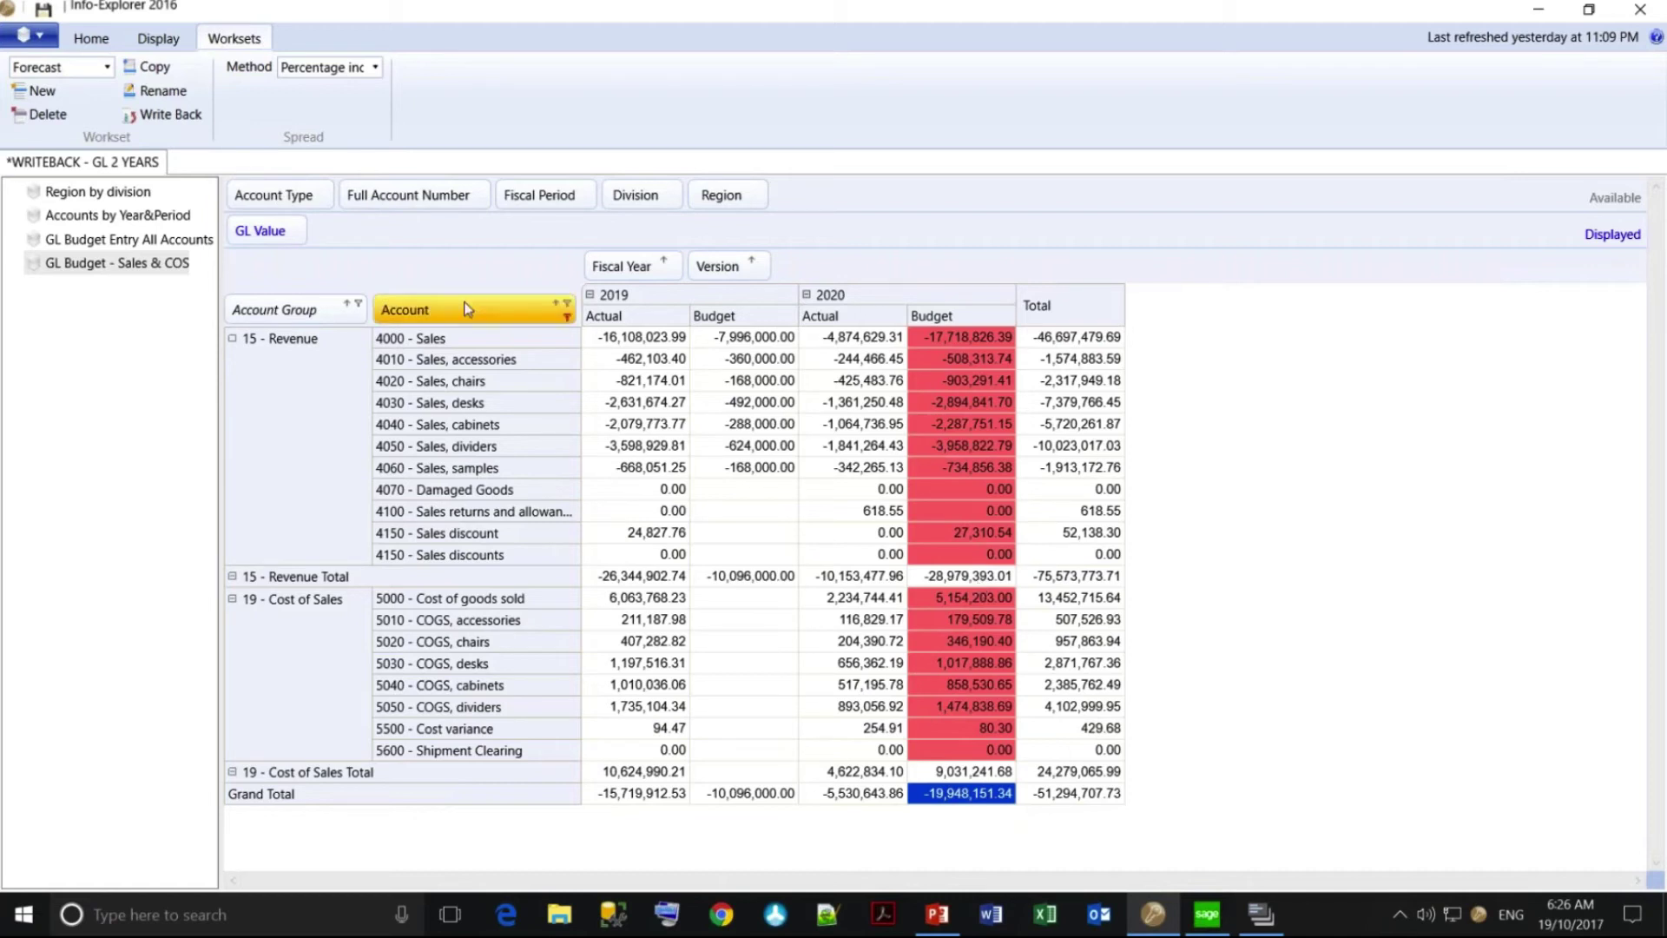
pyautogui.click(193, 118)
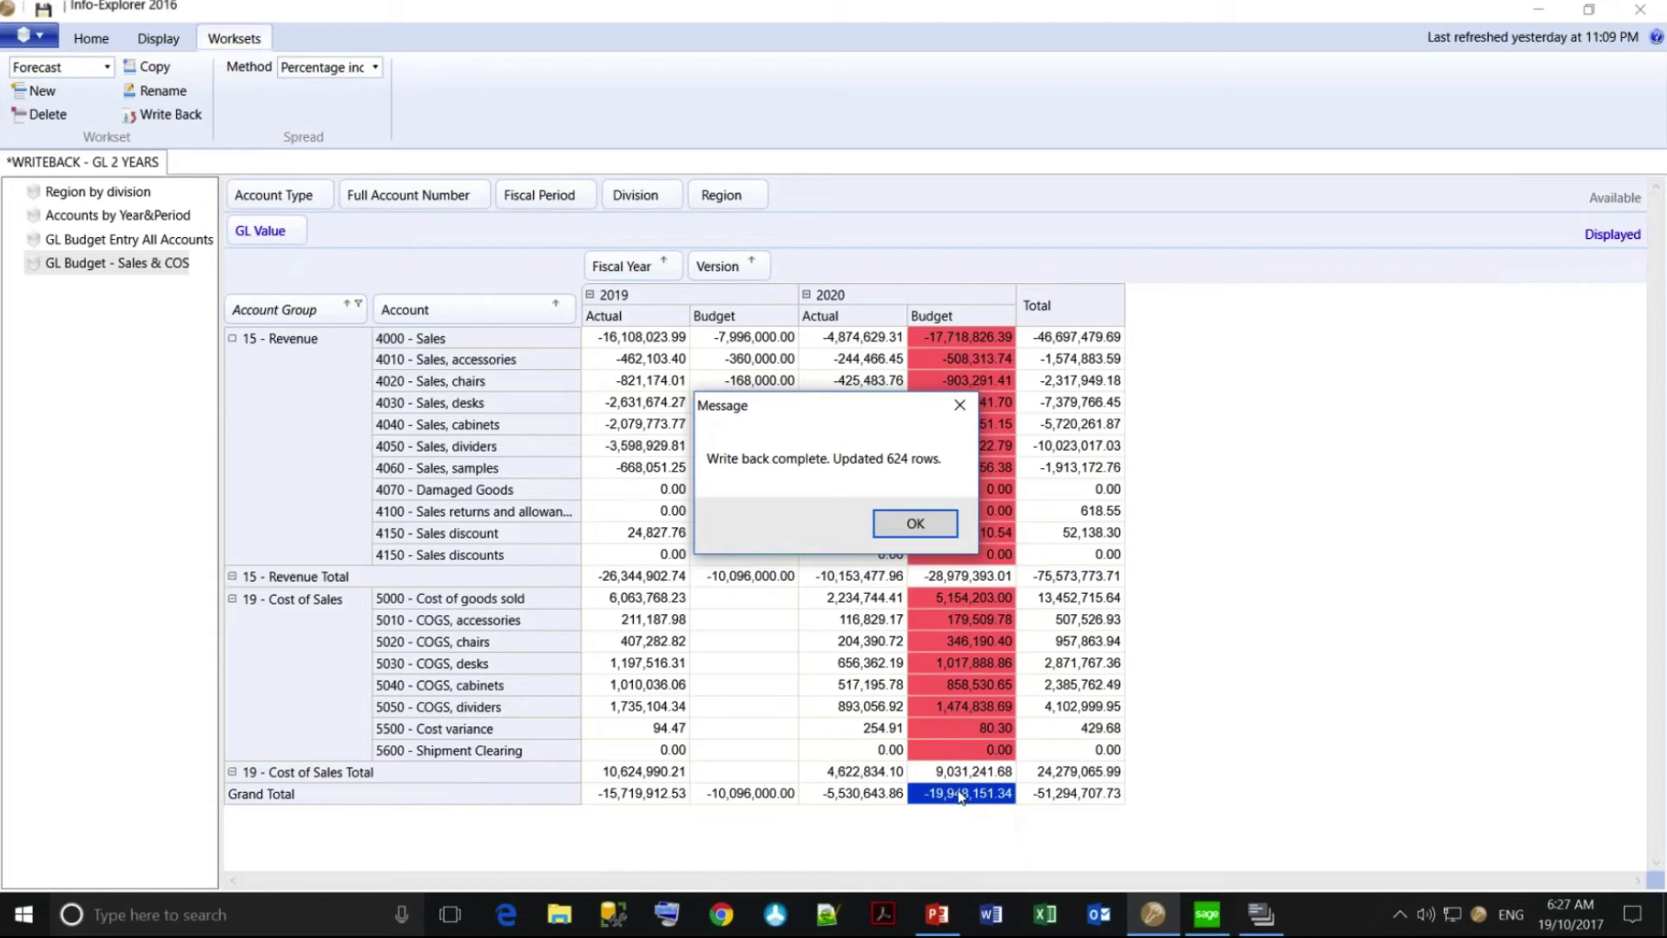
pyautogui.click(916, 524)
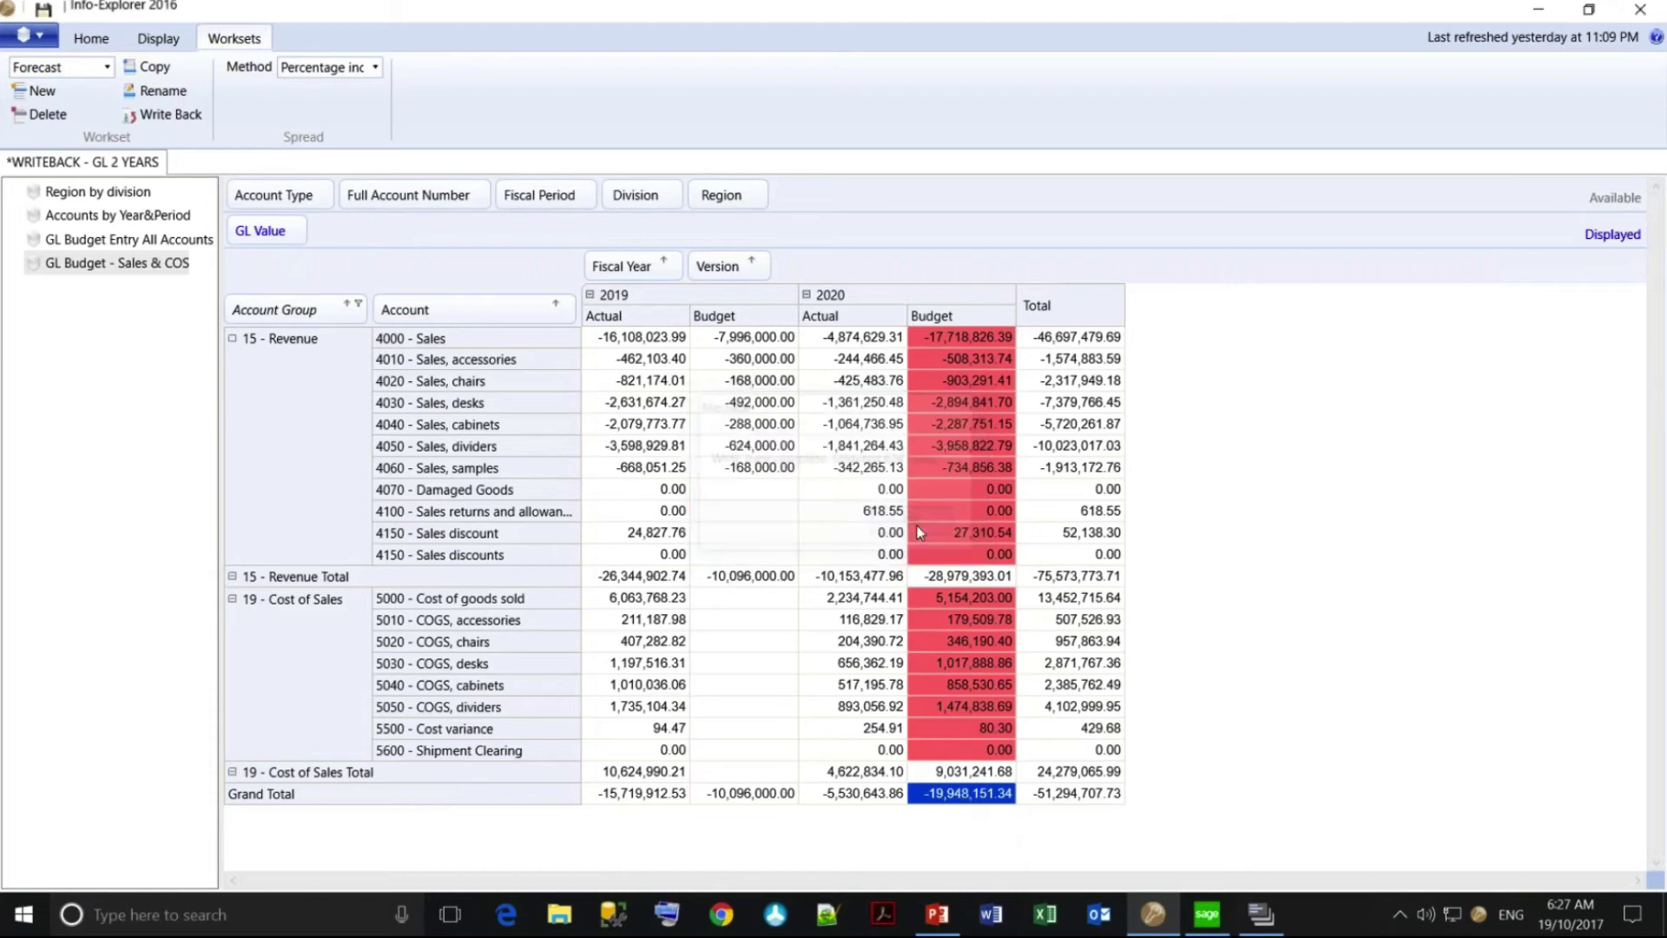
pyautogui.click(1640, 9)
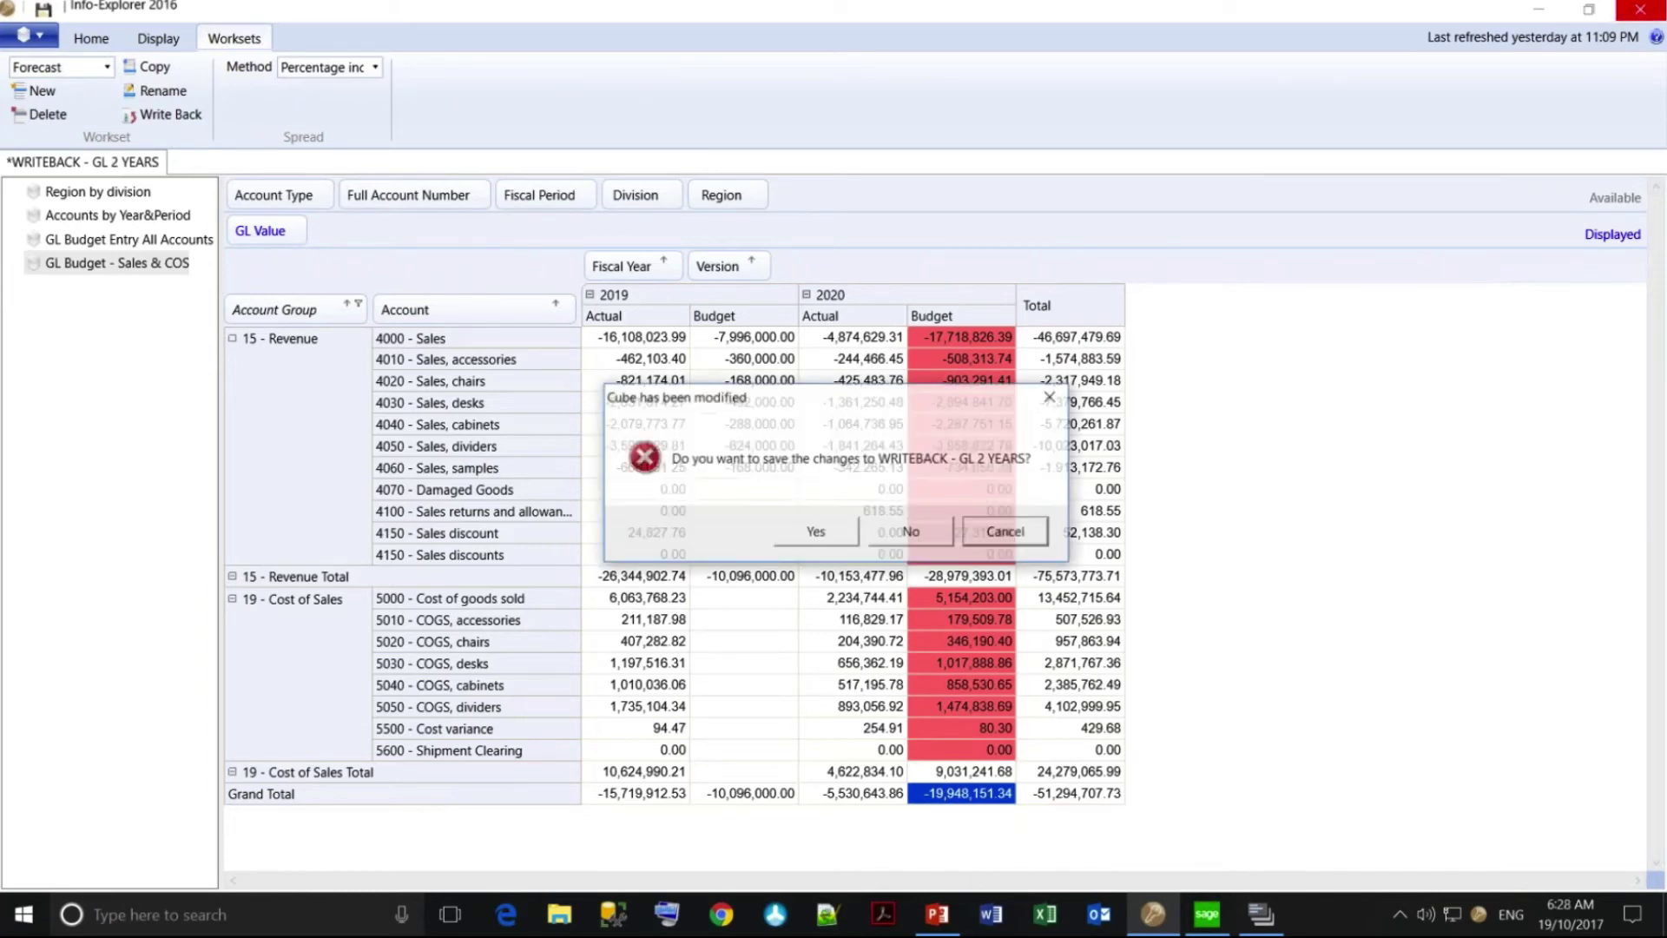
pyautogui.click(908, 531)
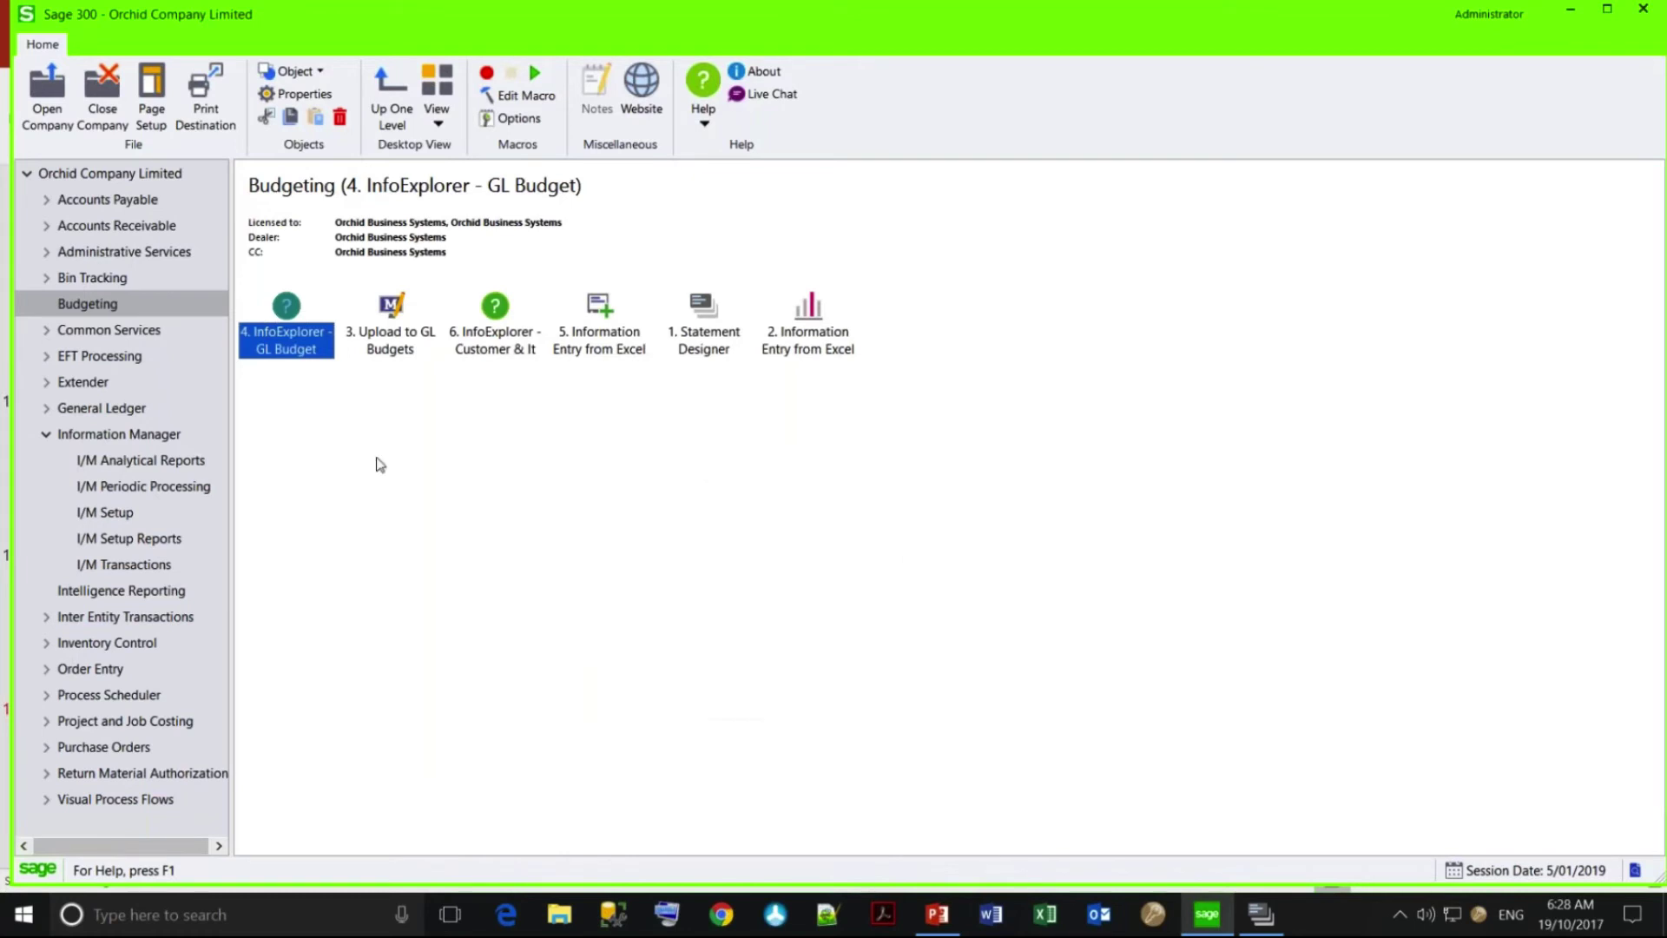
# In the Sage 300 Information Manager setup, open the Infoset Codes and load the FORECAST information set.
pyautogui.click(106, 512)
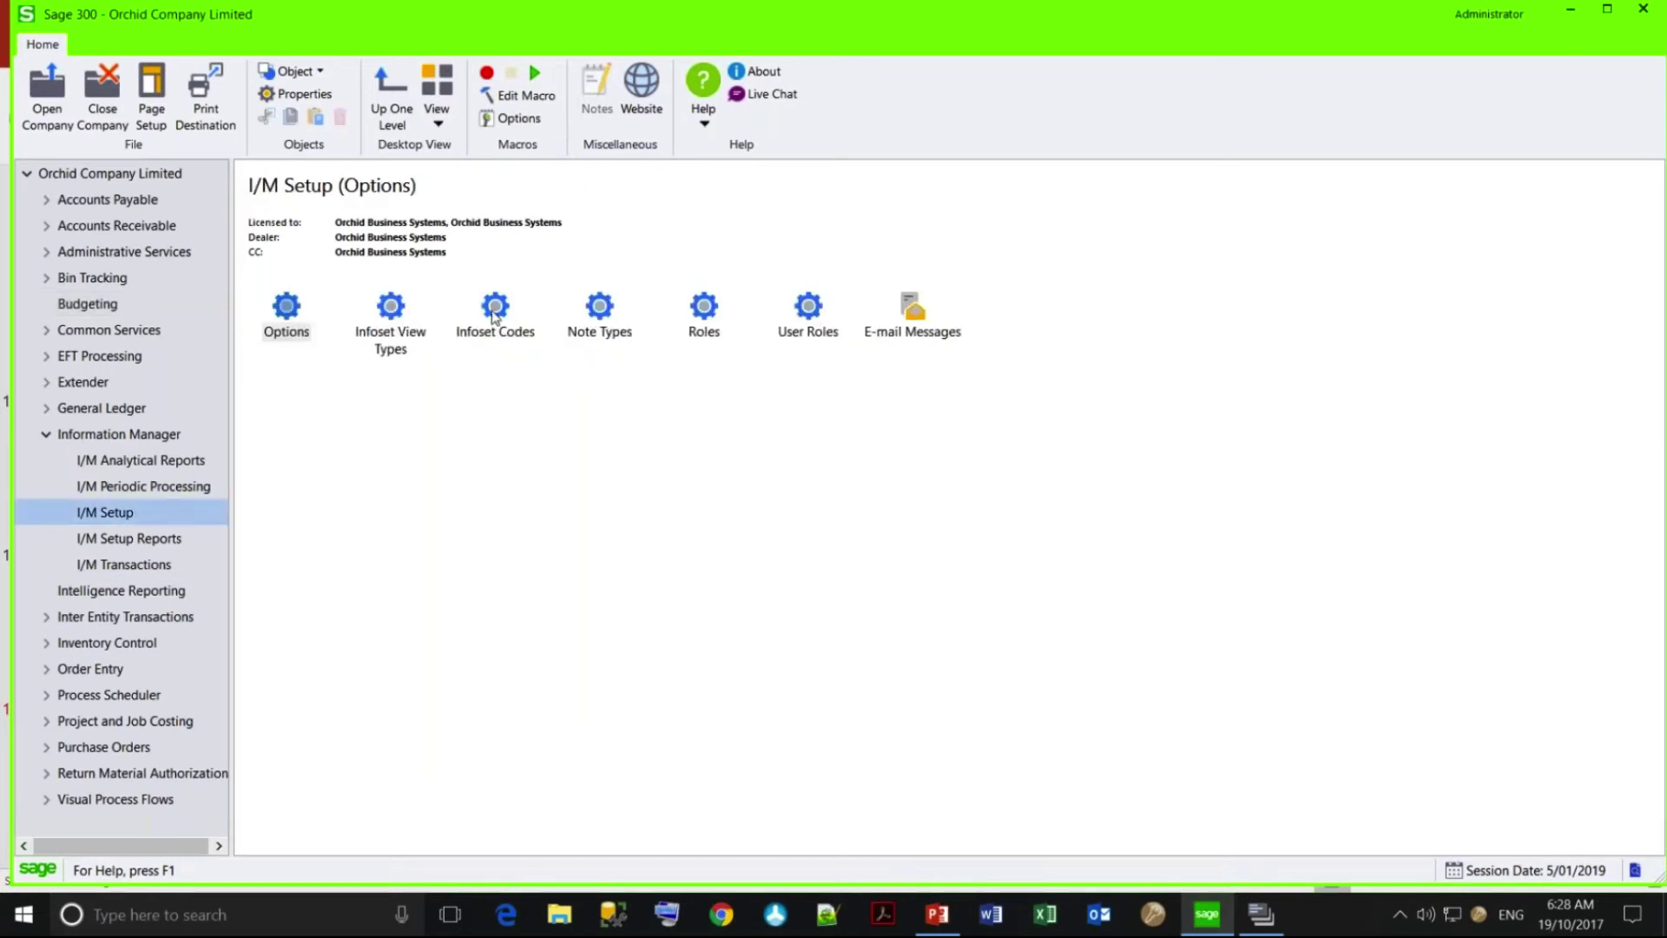
pyautogui.click(496, 314)
pyautogui.doubleClick(497, 314)
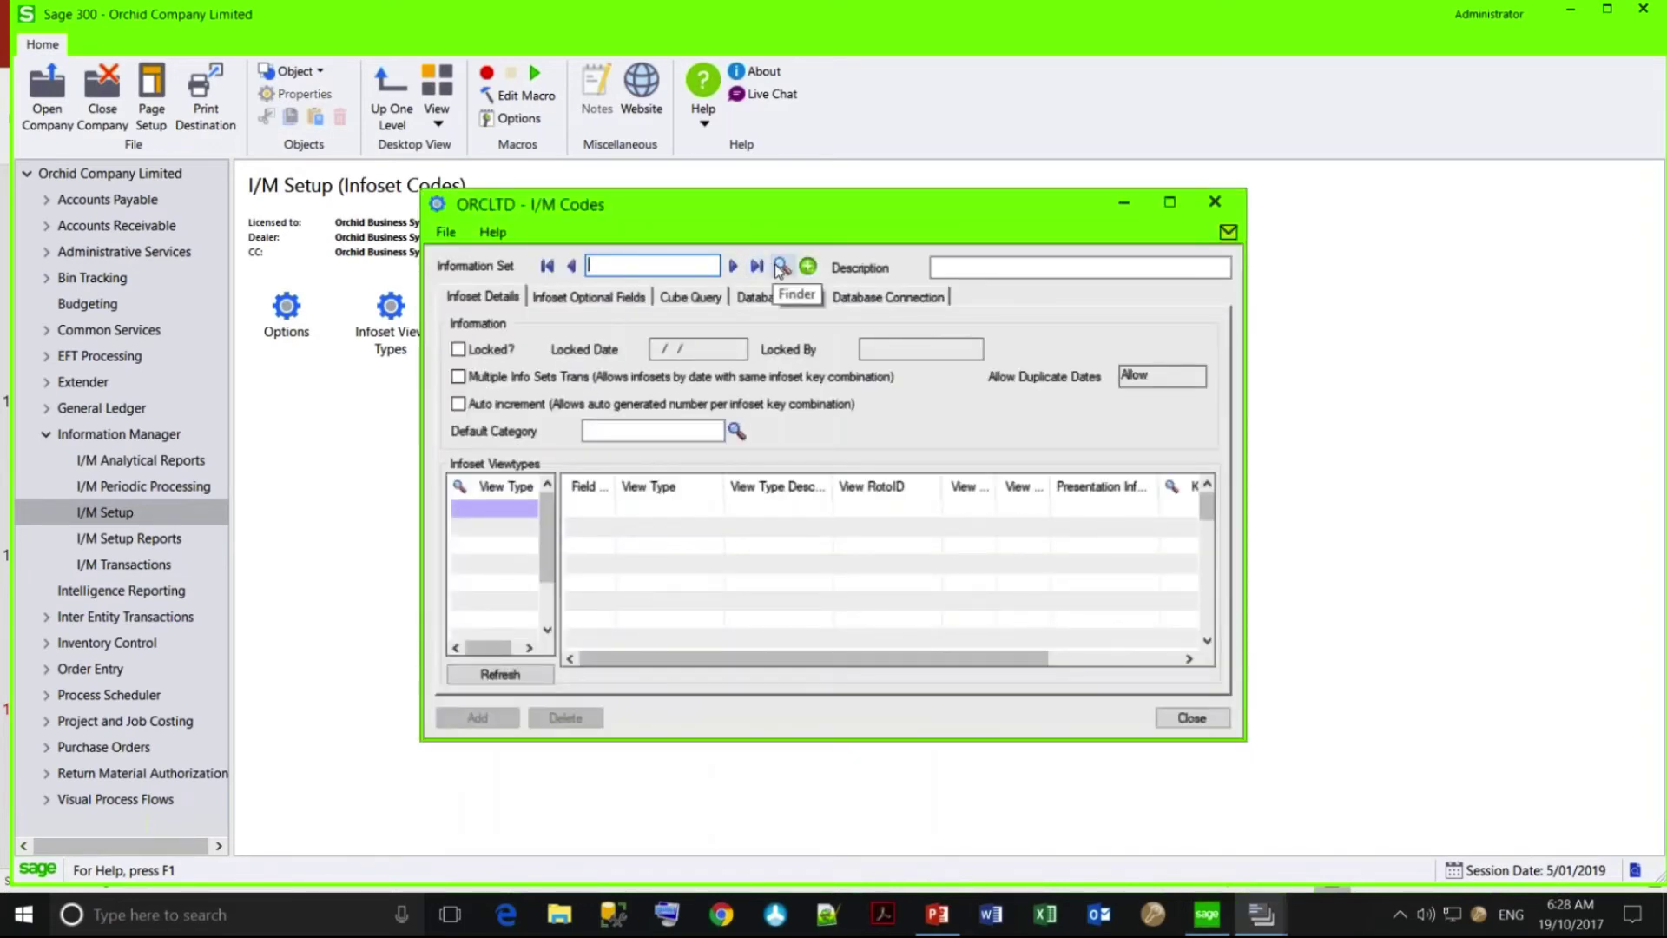
pyautogui.click(779, 268)
pyautogui.click(168, 329)
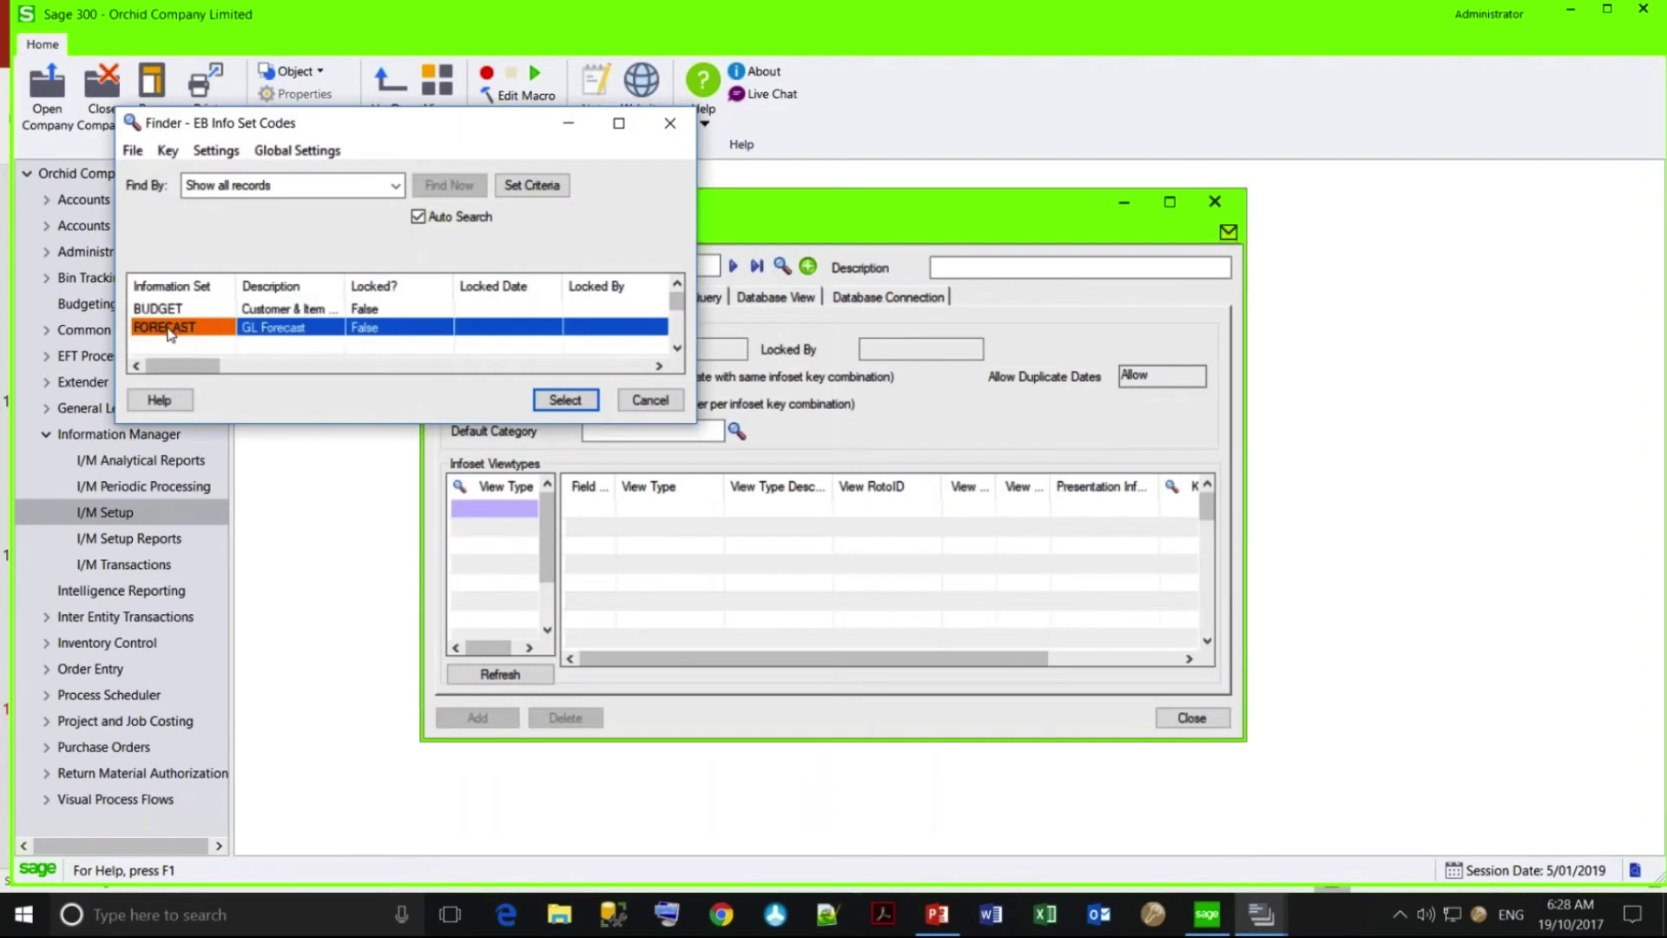
pyautogui.click(565, 401)
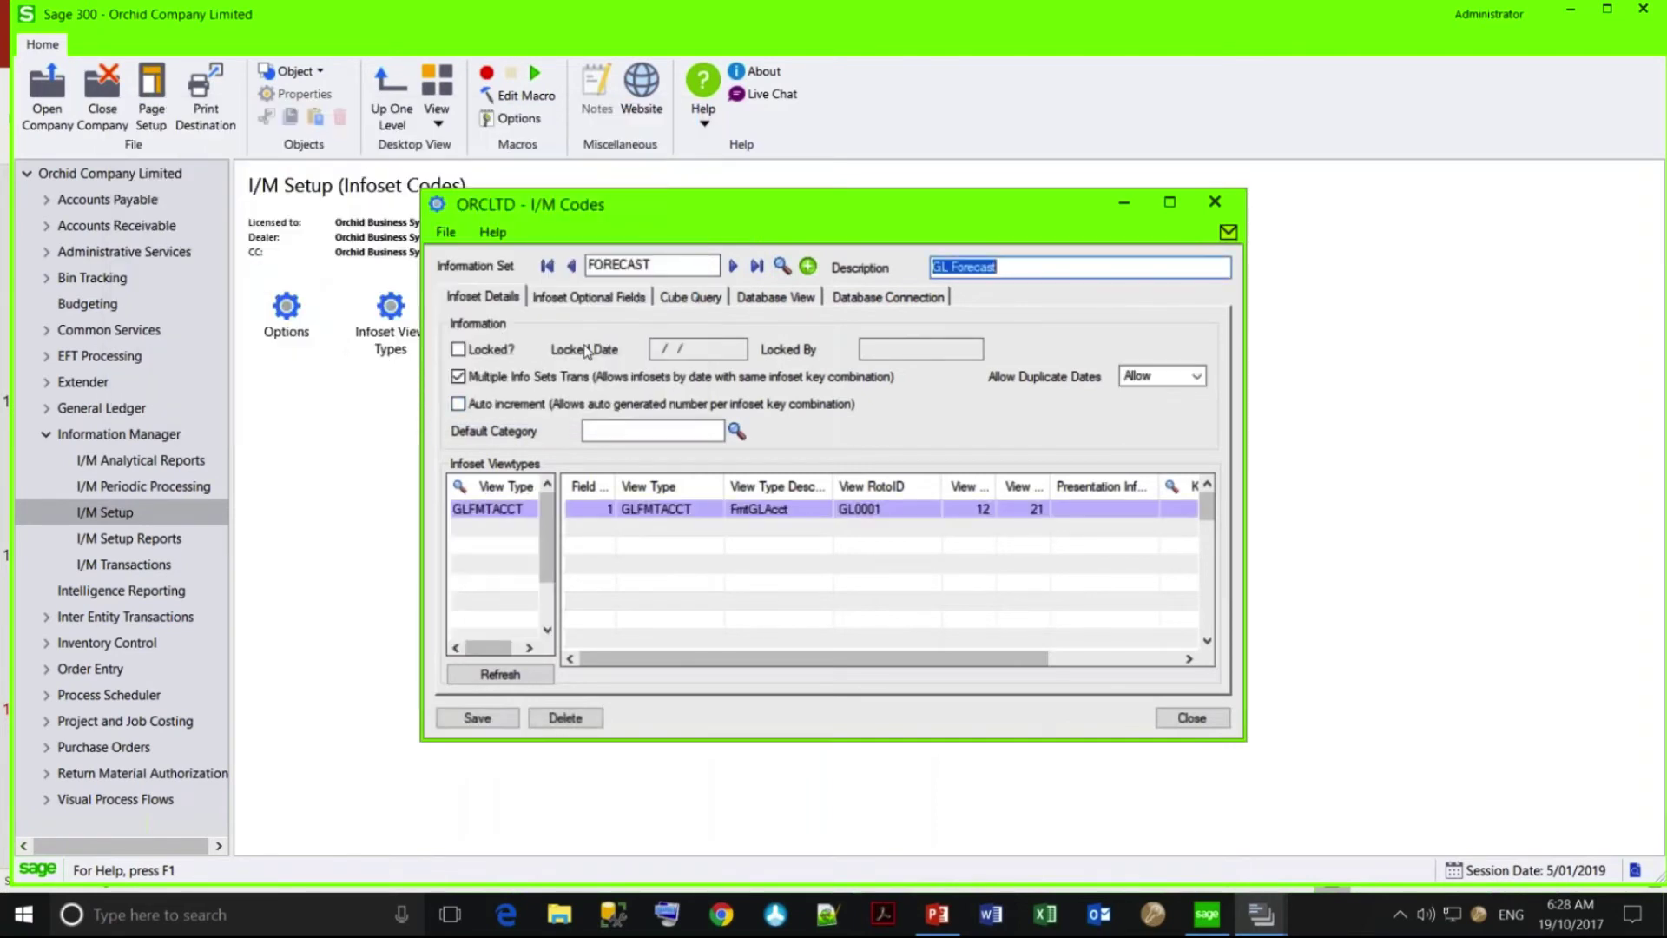
# Examine the optional fields and the infoset view types defined for the FORECAST information set.
pyautogui.click(590, 297)
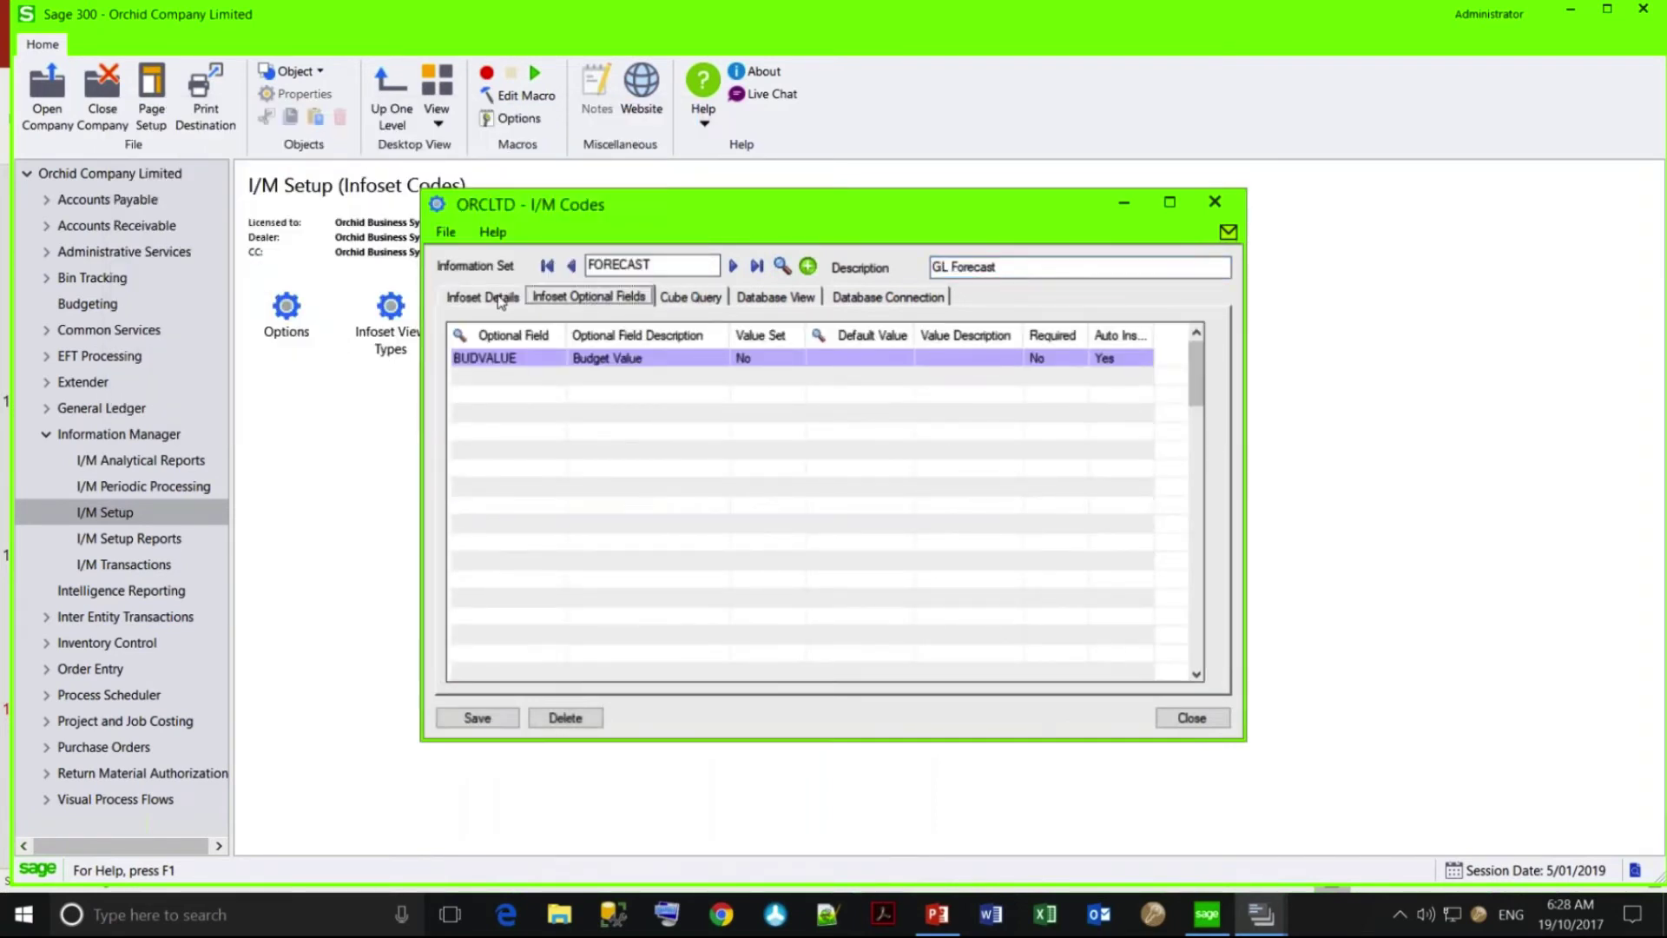
pyautogui.click(500, 298)
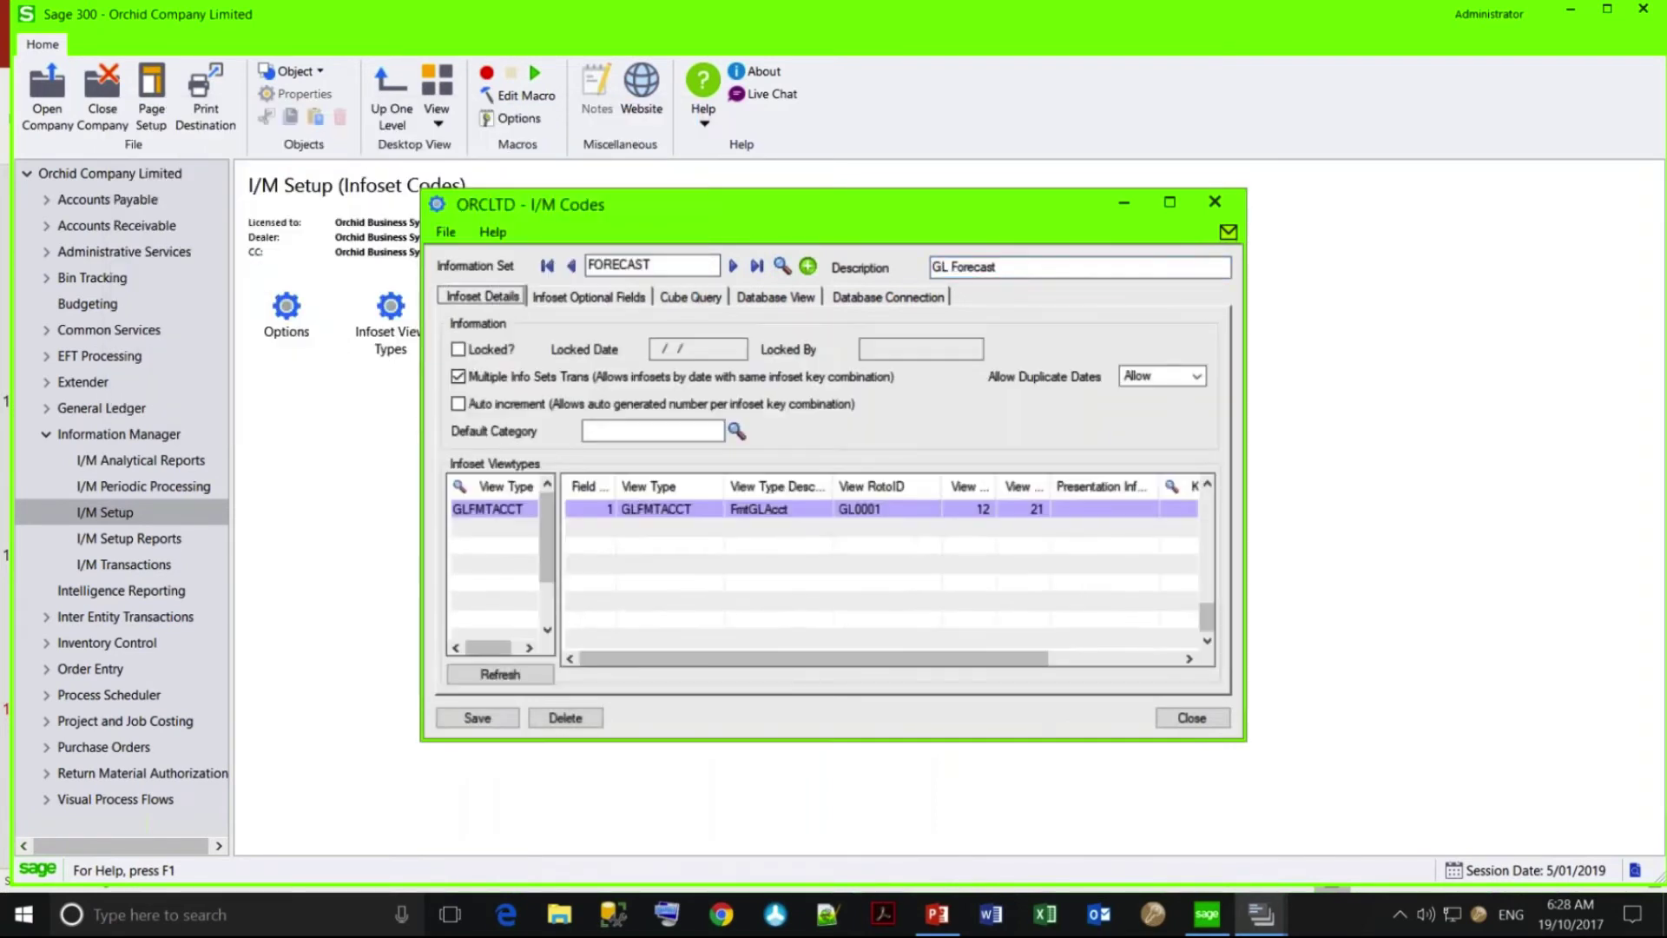
pyautogui.click(490, 511)
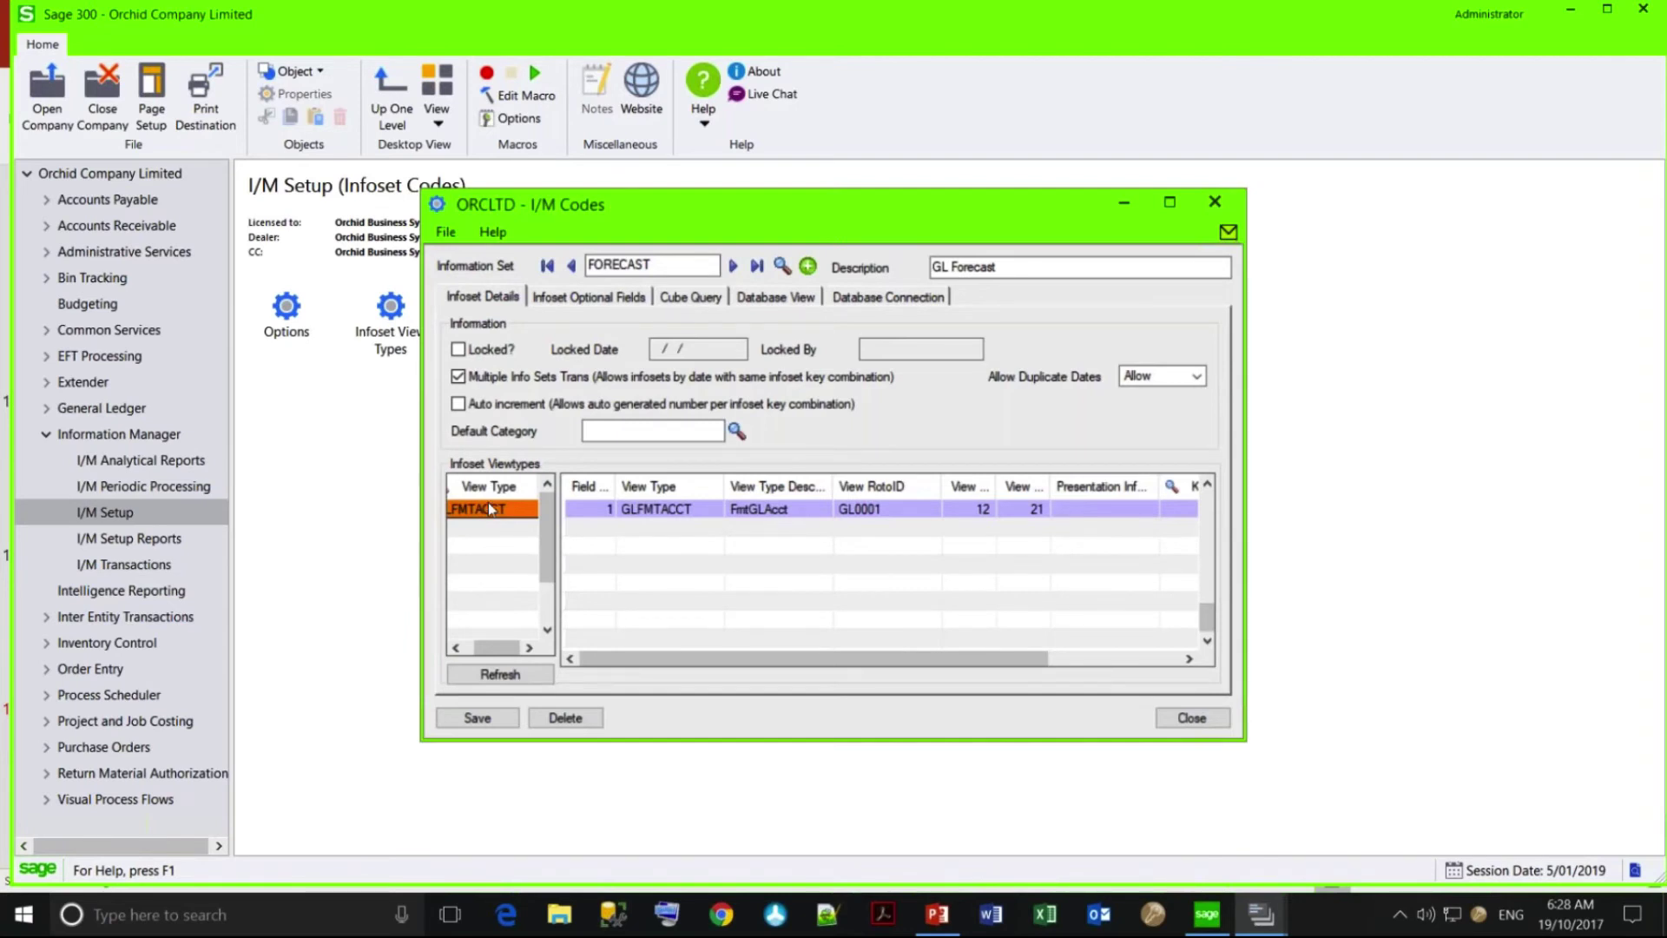
# Load the BUDGET information set to view its details and view types.
pyautogui.click(782, 266)
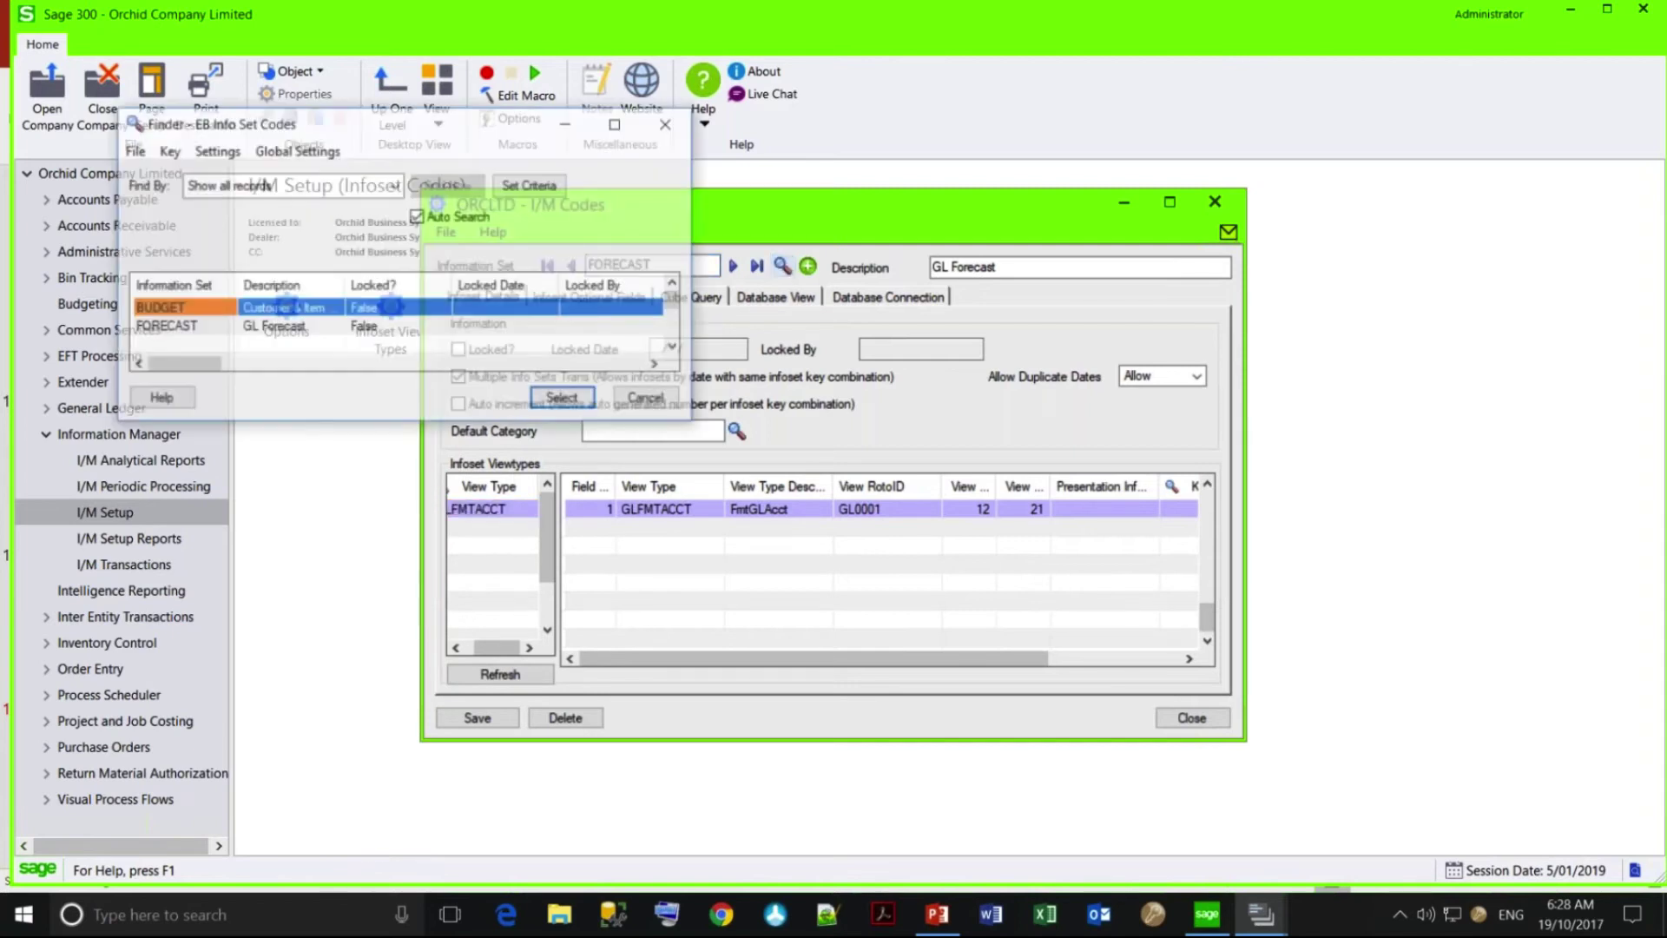
pyautogui.click(355, 313)
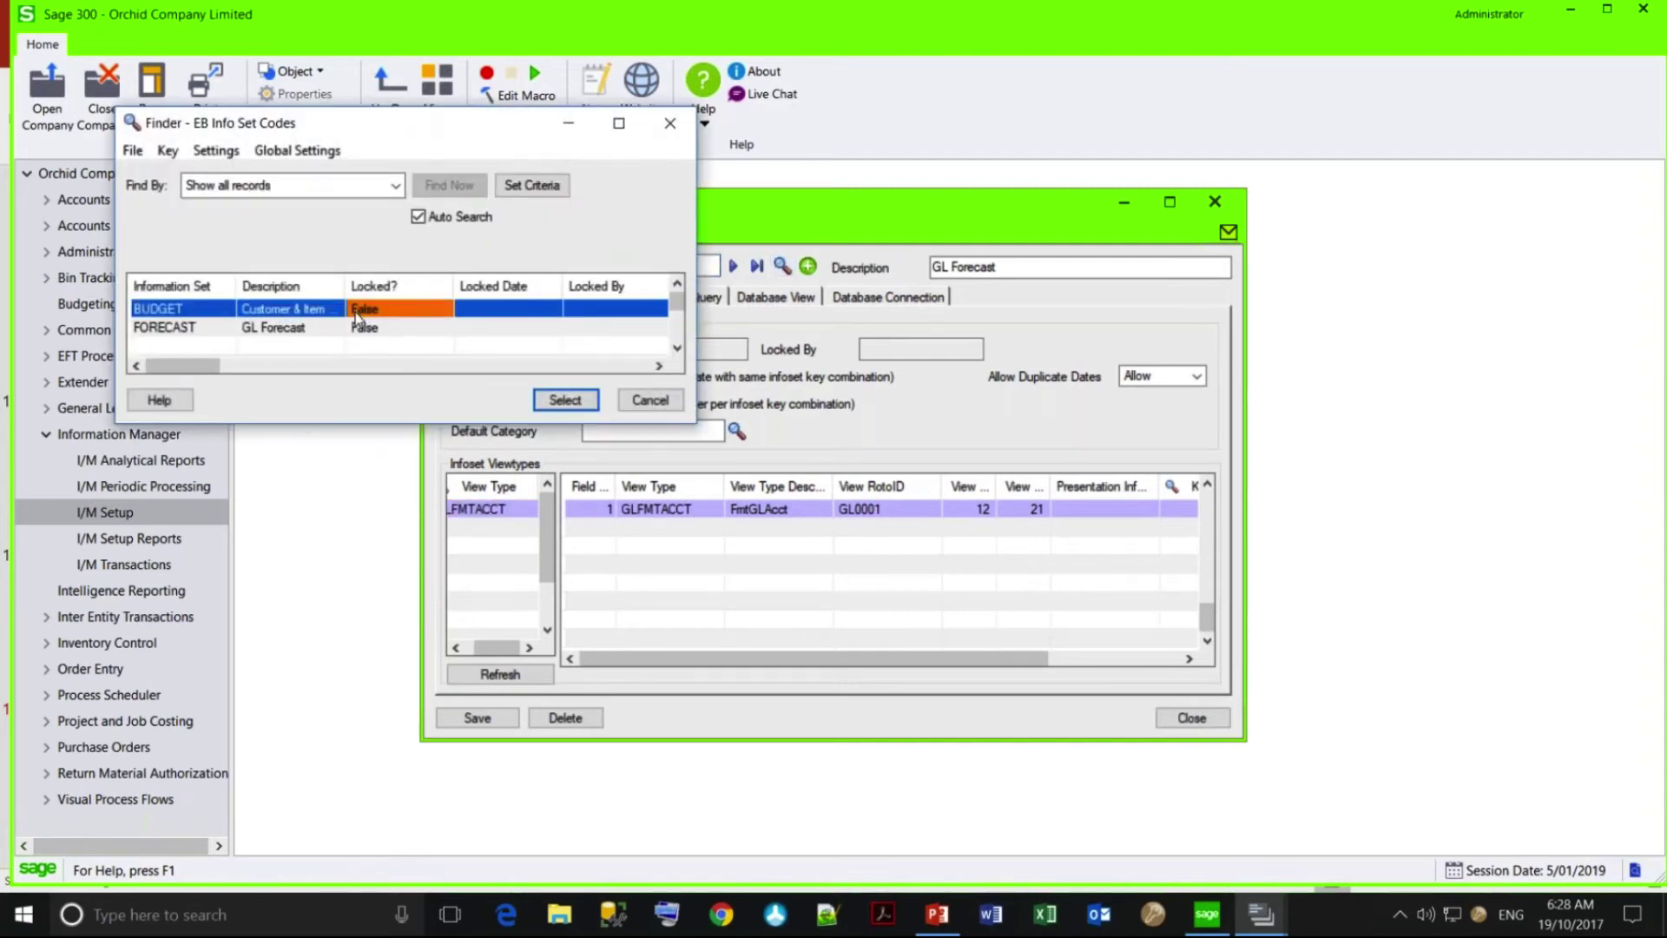
pyautogui.click(560, 400)
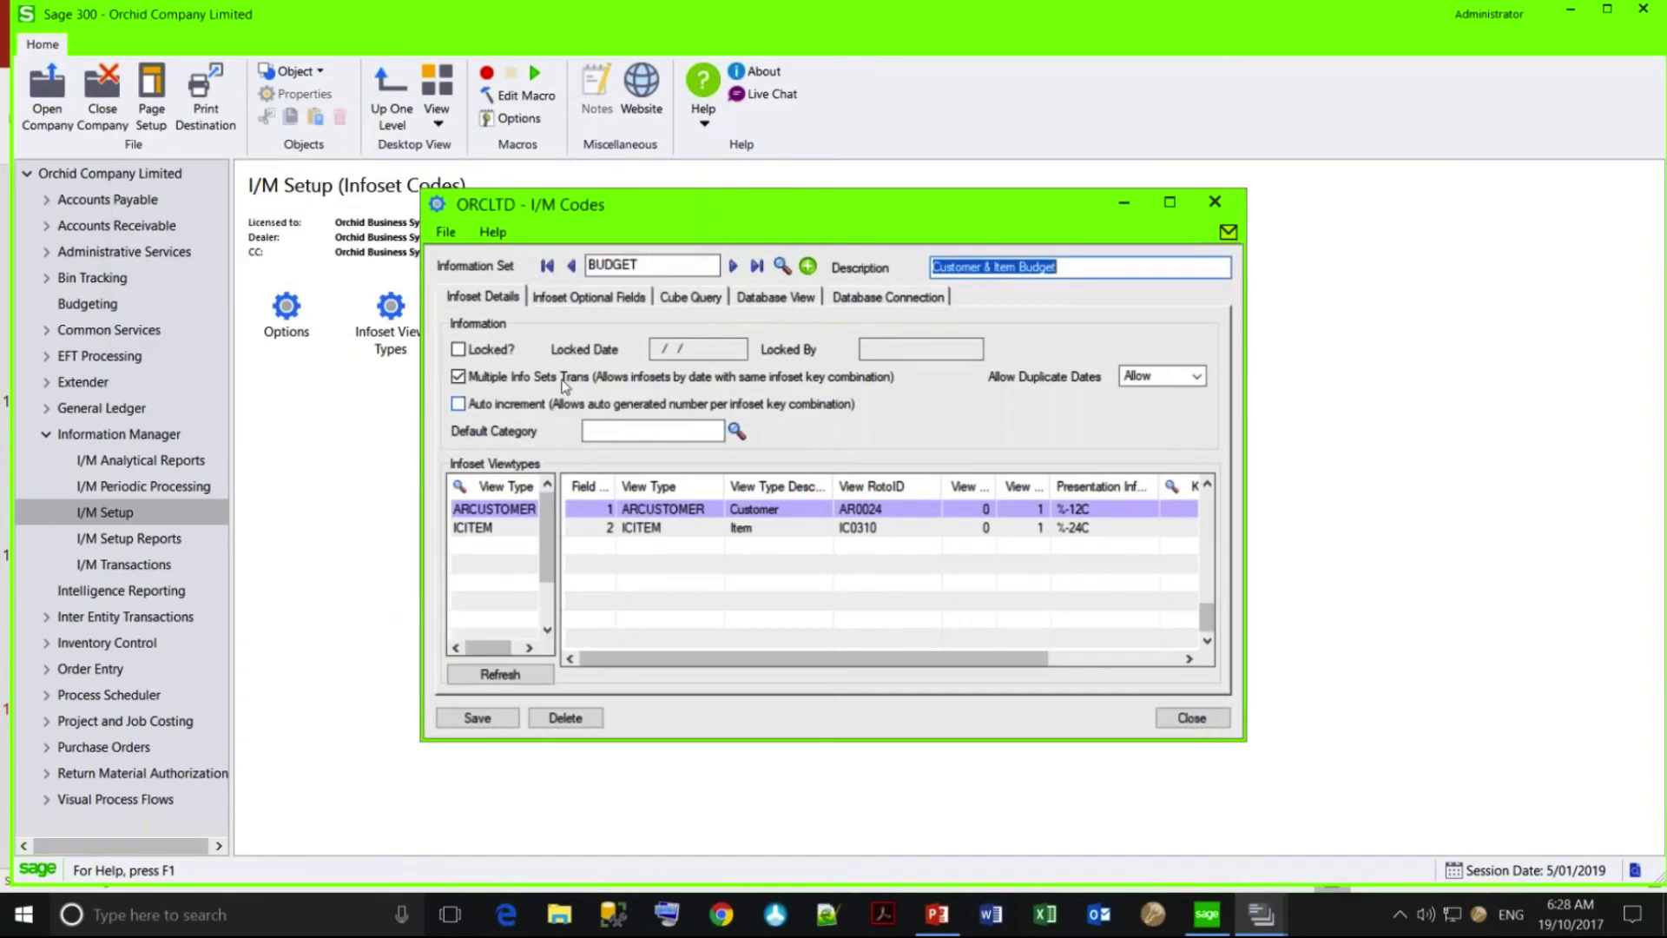
# Examine the ARCUSTOMER and ICITEM view types and the multiple info sets option of the BUDGET information set.
pyautogui.moveTo(640, 265); pyautogui.dragTo(583, 264)
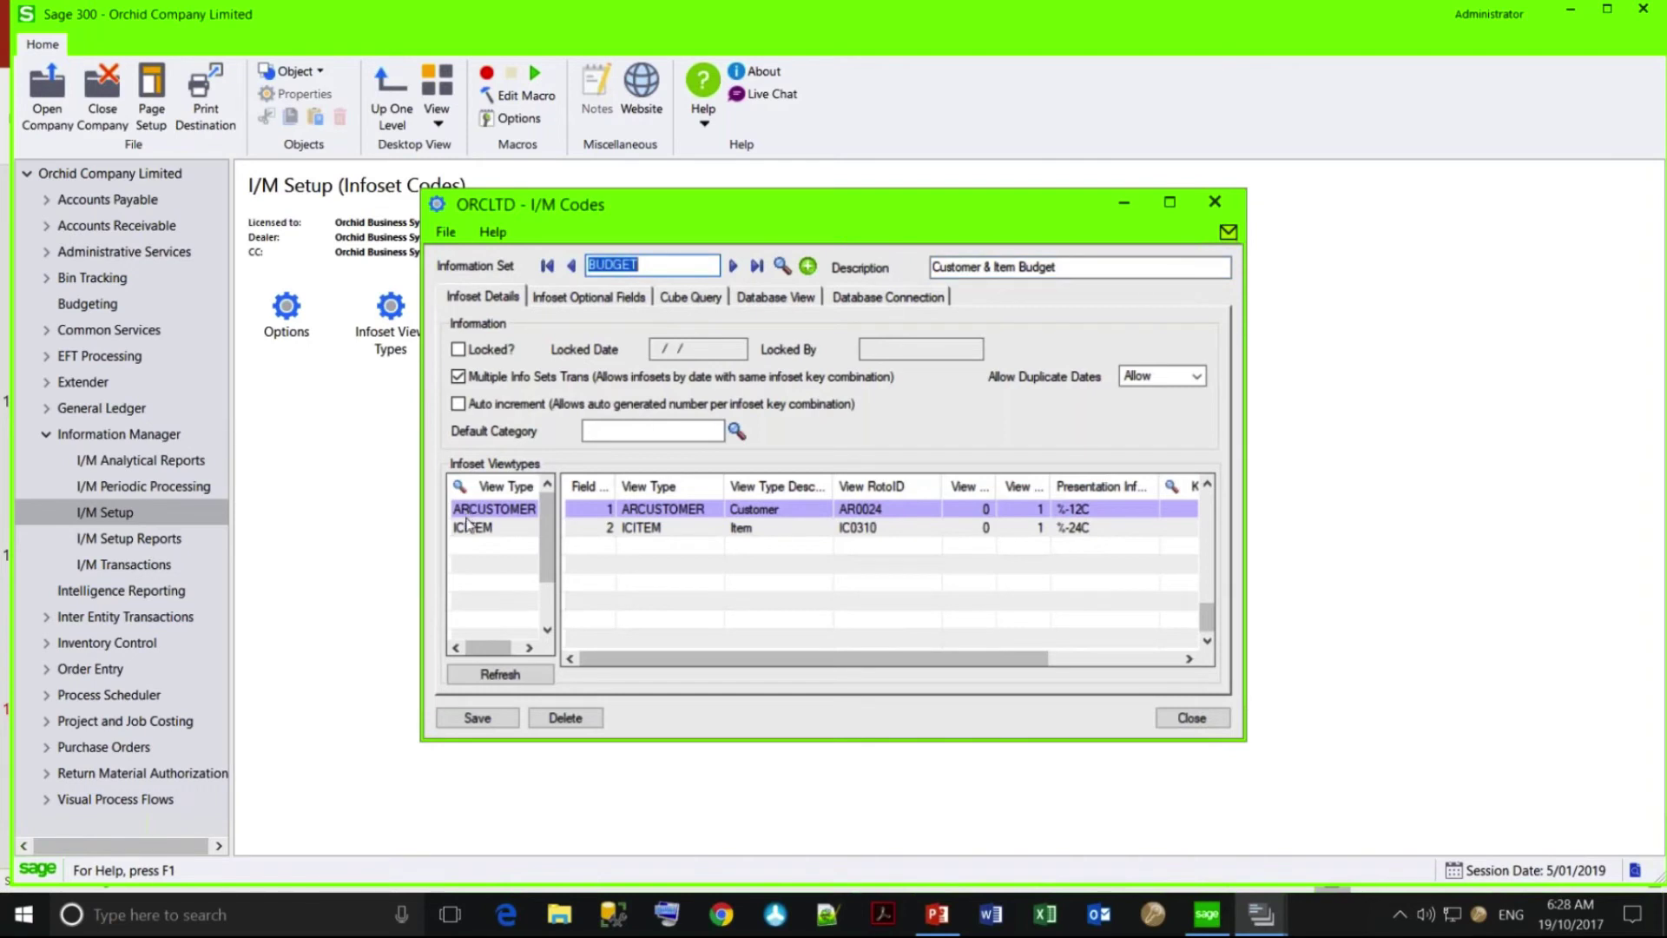
pyautogui.click(469, 529)
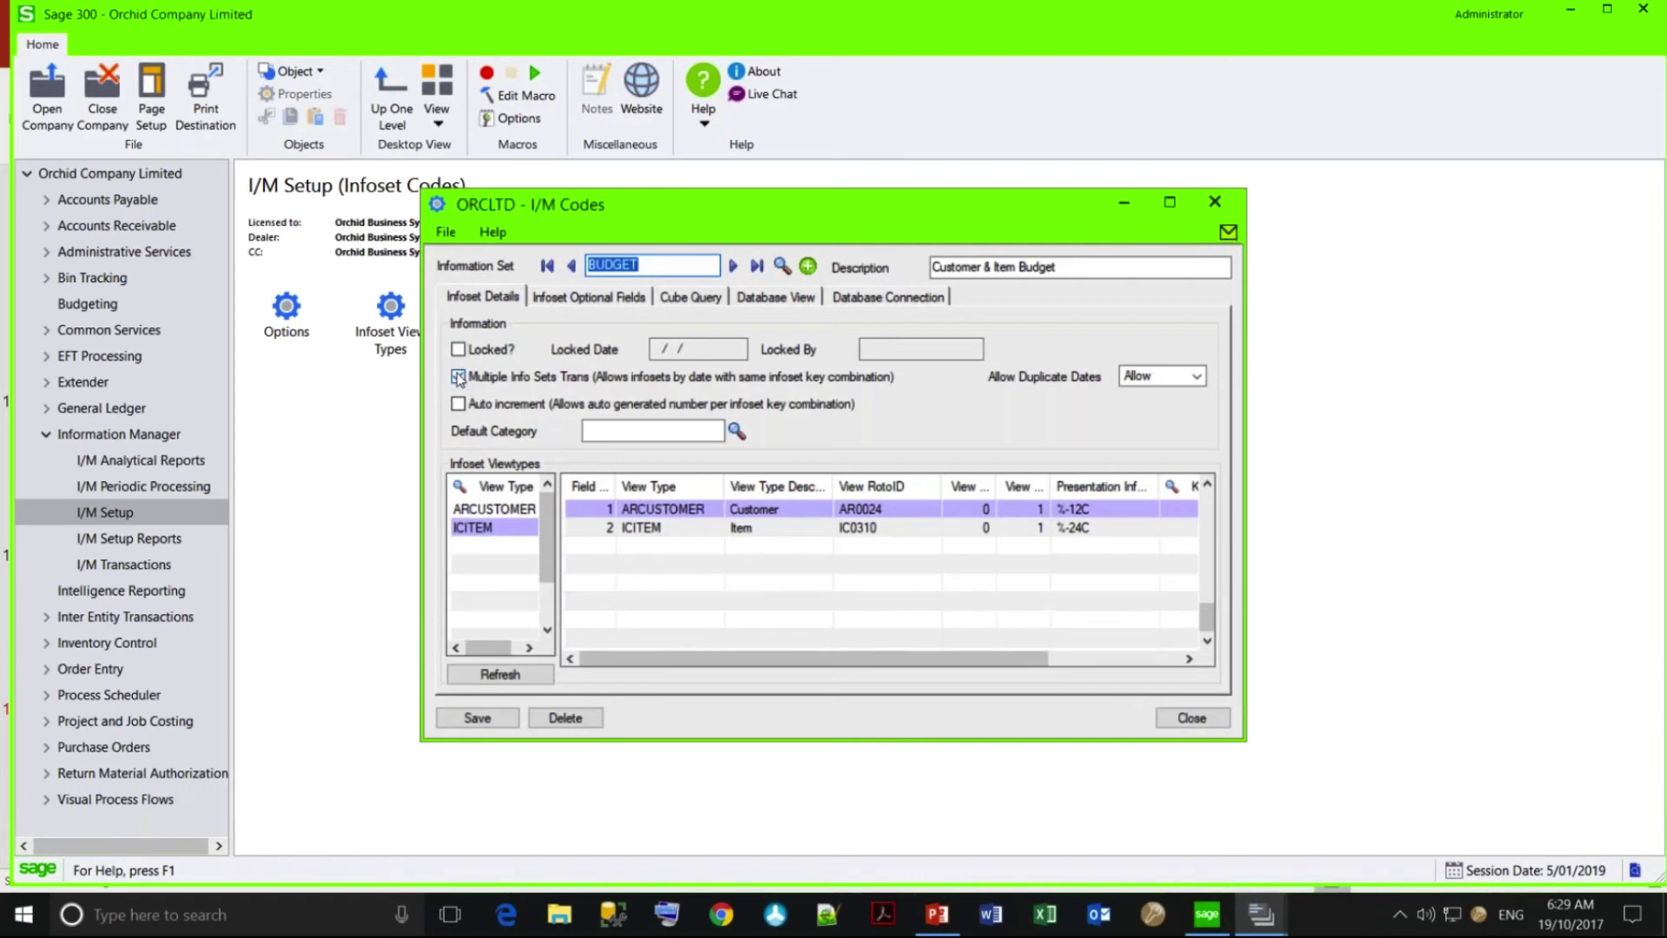
pyautogui.click(458, 377)
# Review the BUDCOST, BUDQTY and BUDVALUE optional fields of the BUDGET information set, and close the I/M Codes window.
pyautogui.click(620, 296)
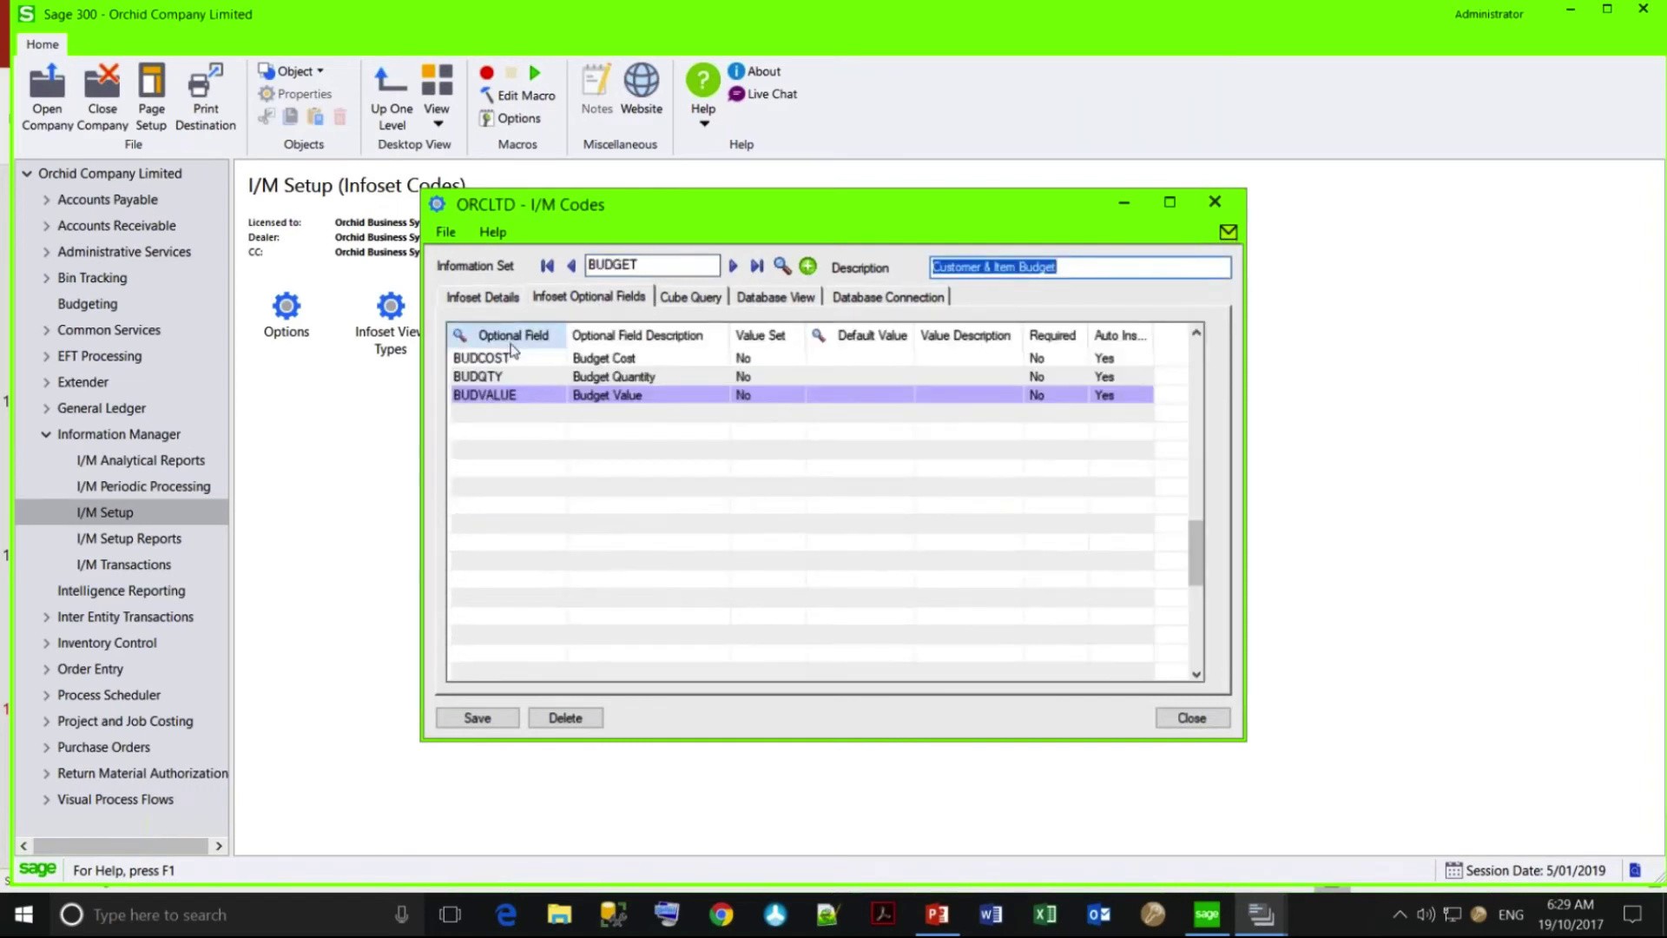
pyautogui.click(502, 360)
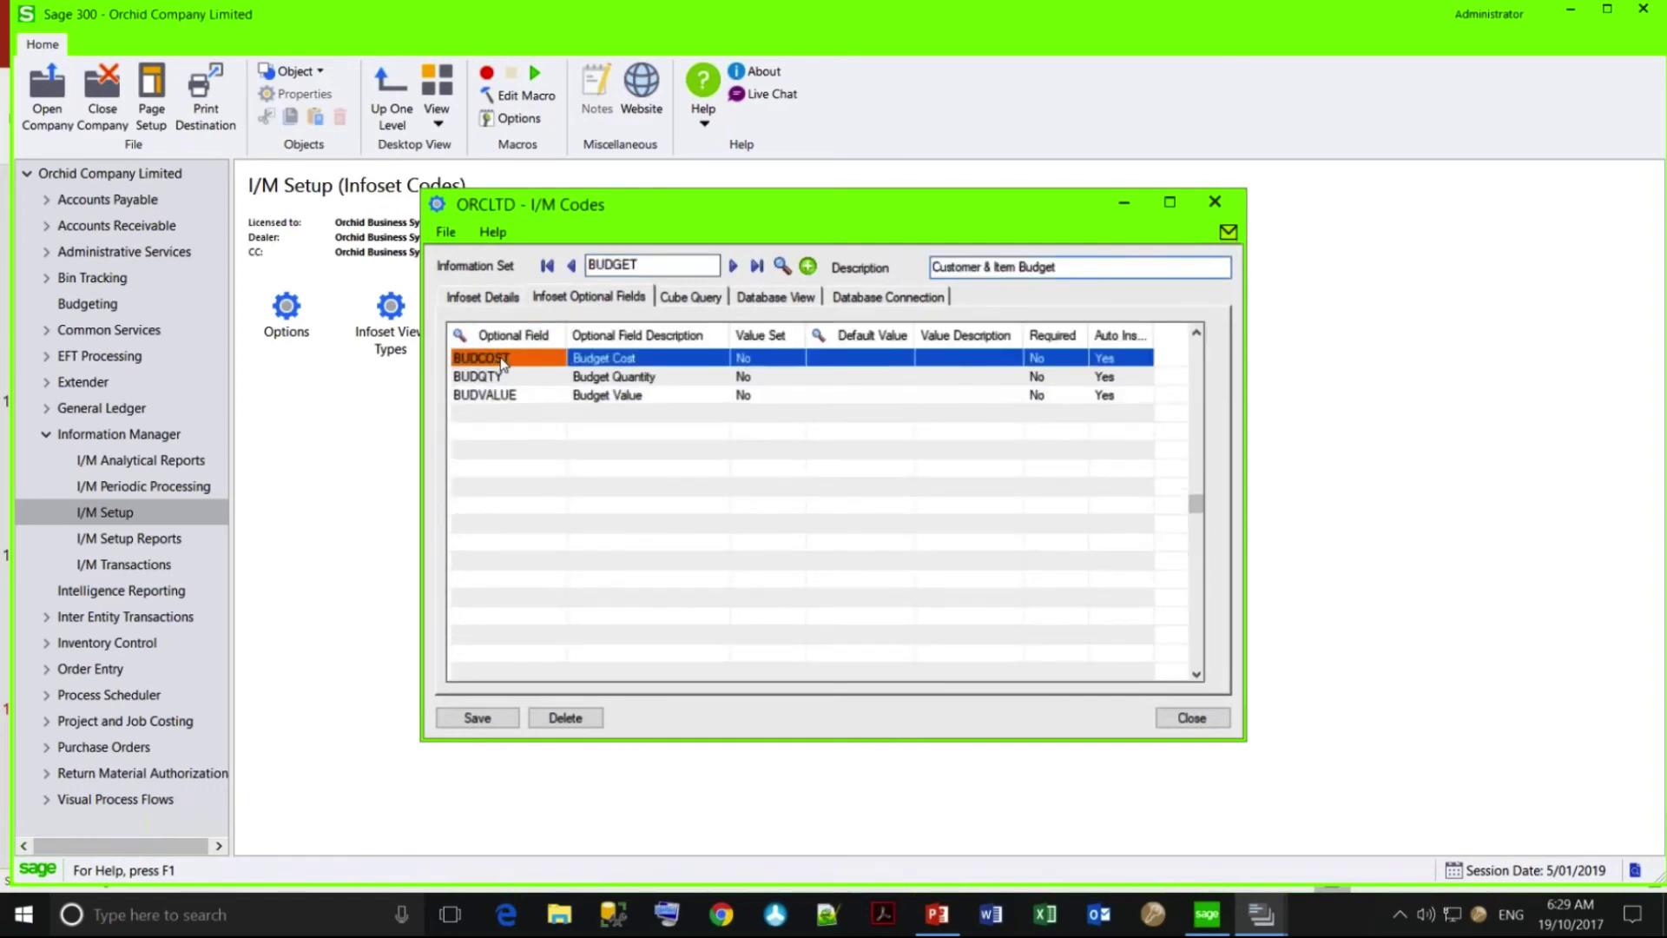
pyautogui.click(496, 379)
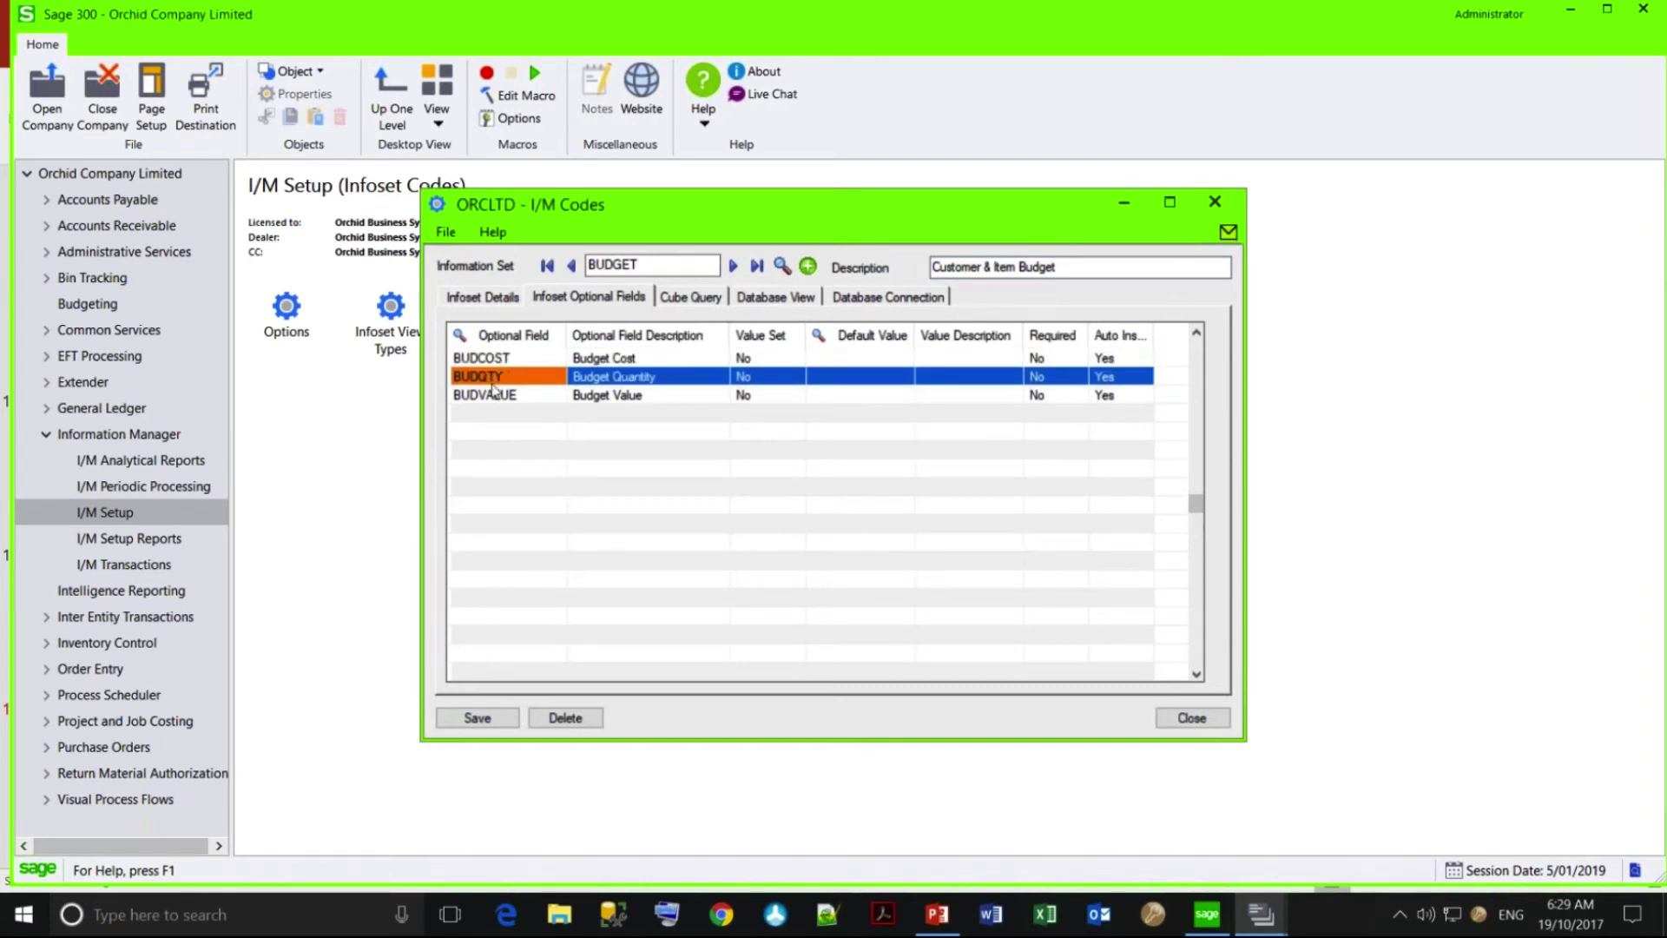
pyautogui.click(492, 396)
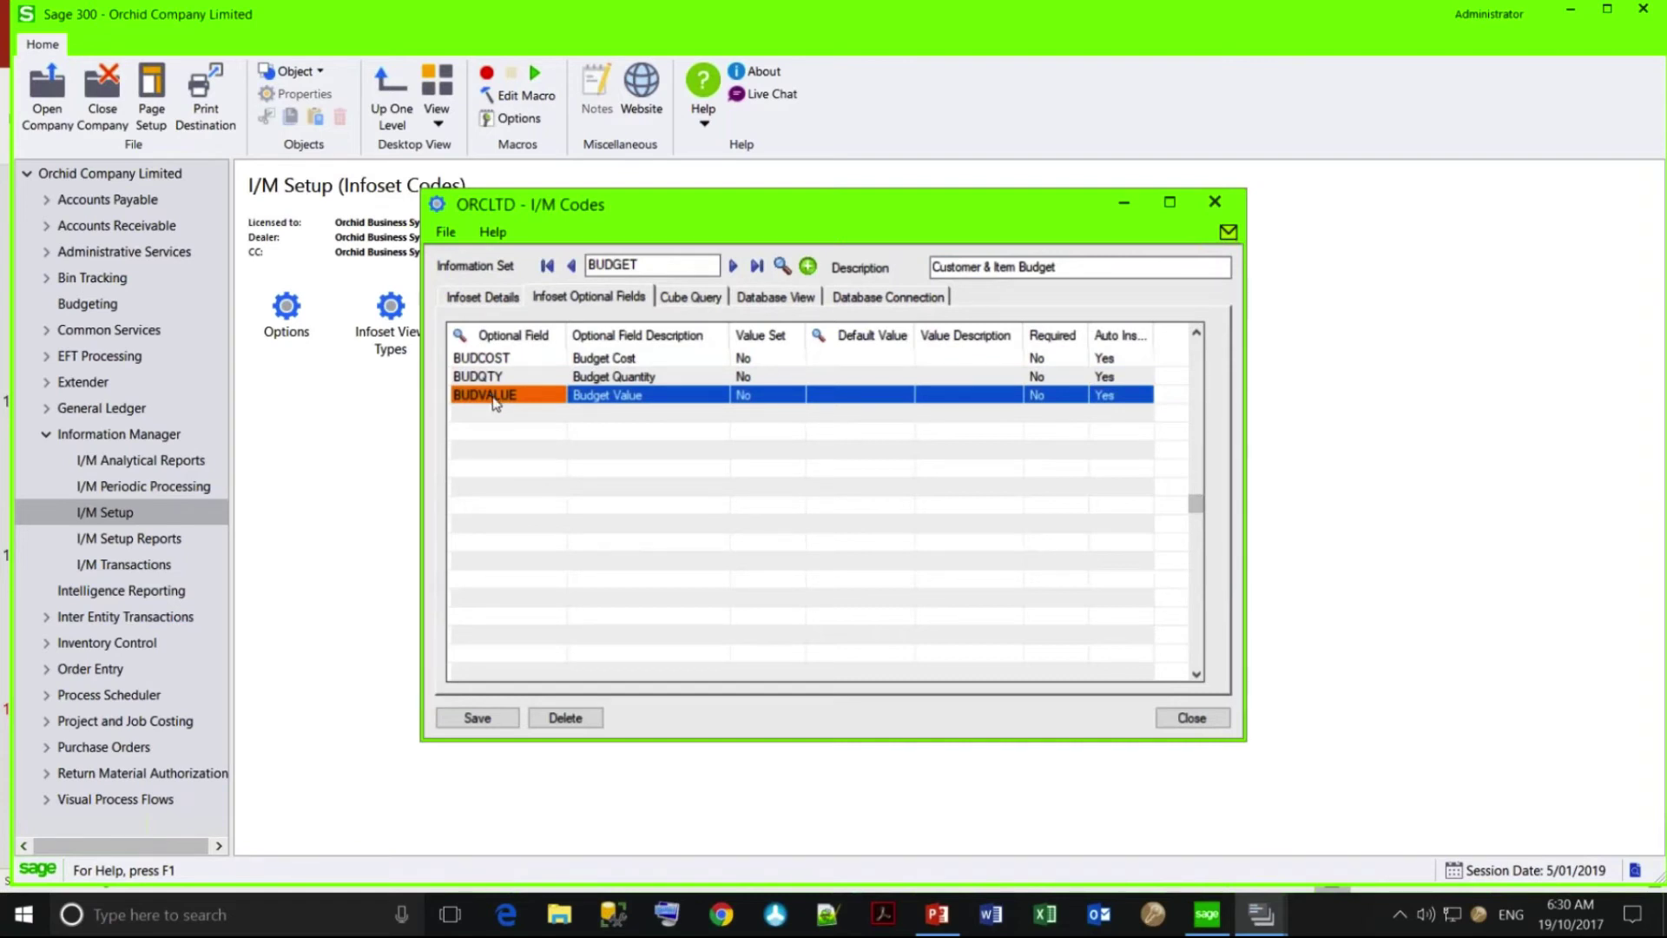
pyautogui.click(1191, 718)
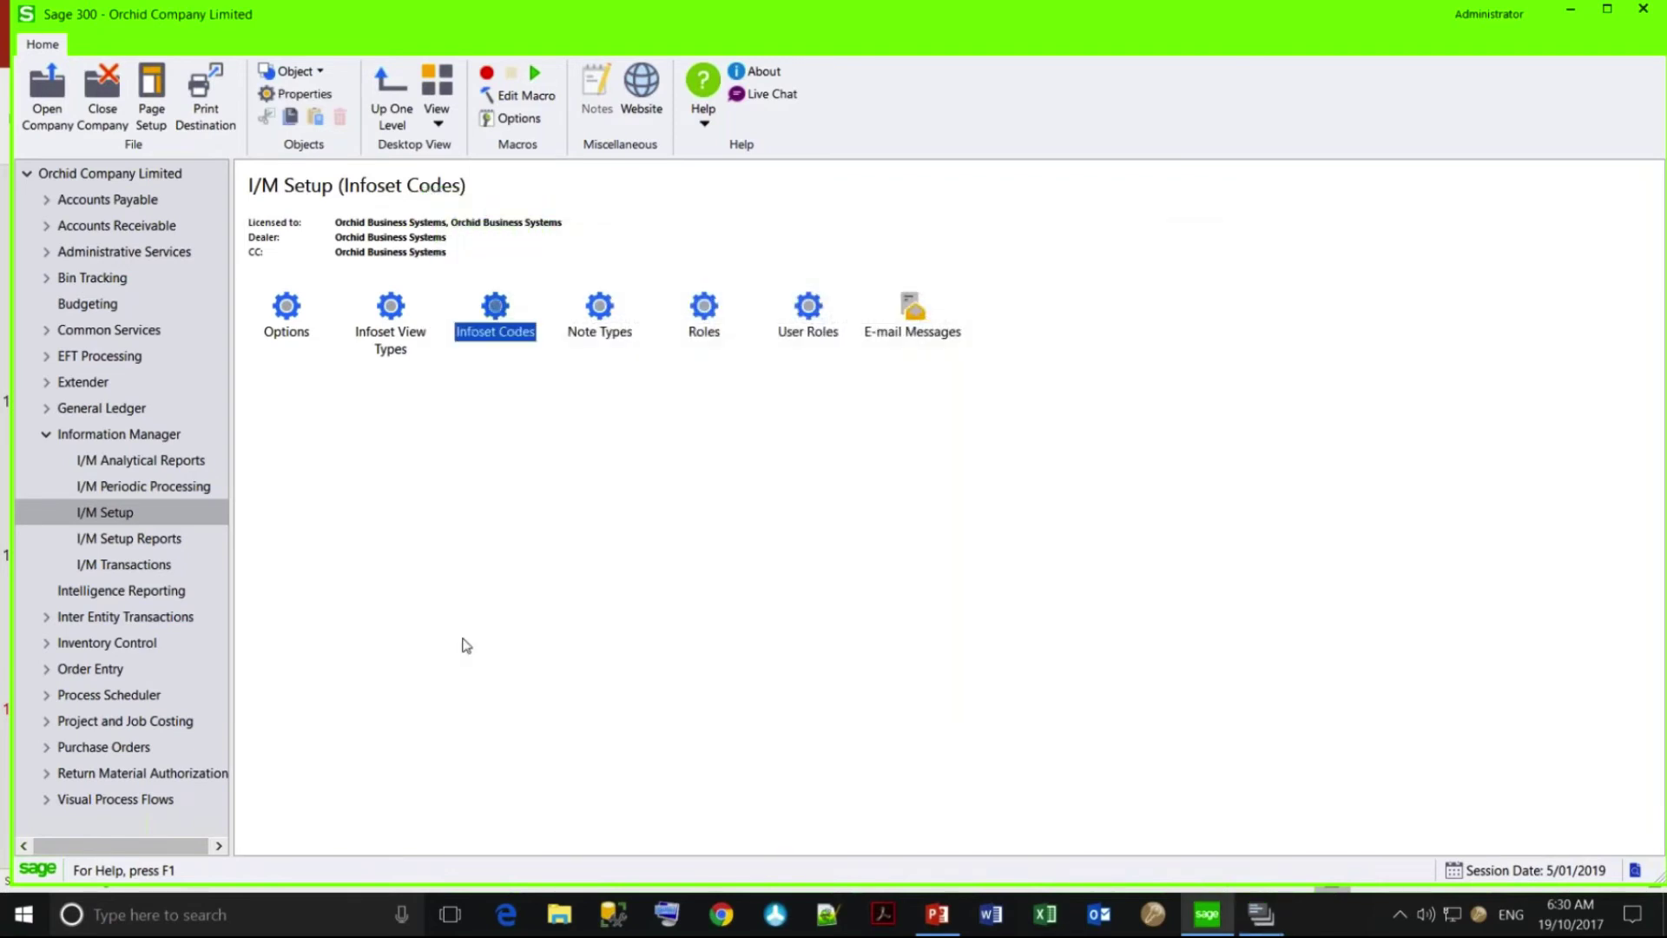
# Open the Information Entry Grid from the Information Manager transactions and load the BUDGET information set code.
pyautogui.click(163, 566)
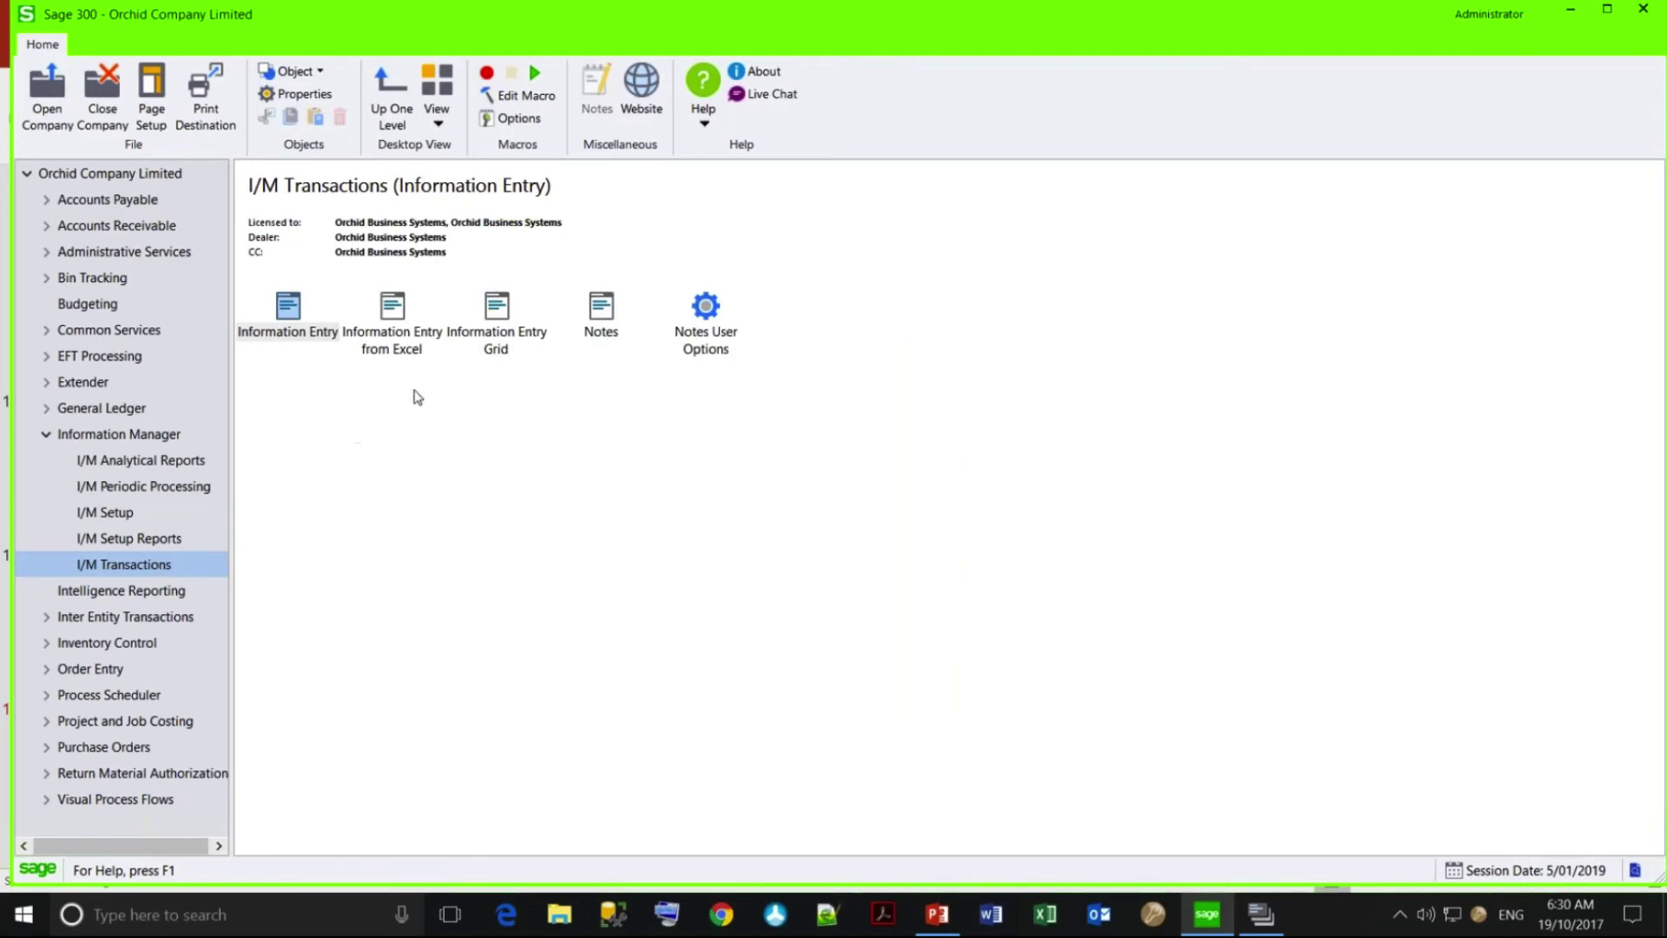
pyautogui.click(397, 318)
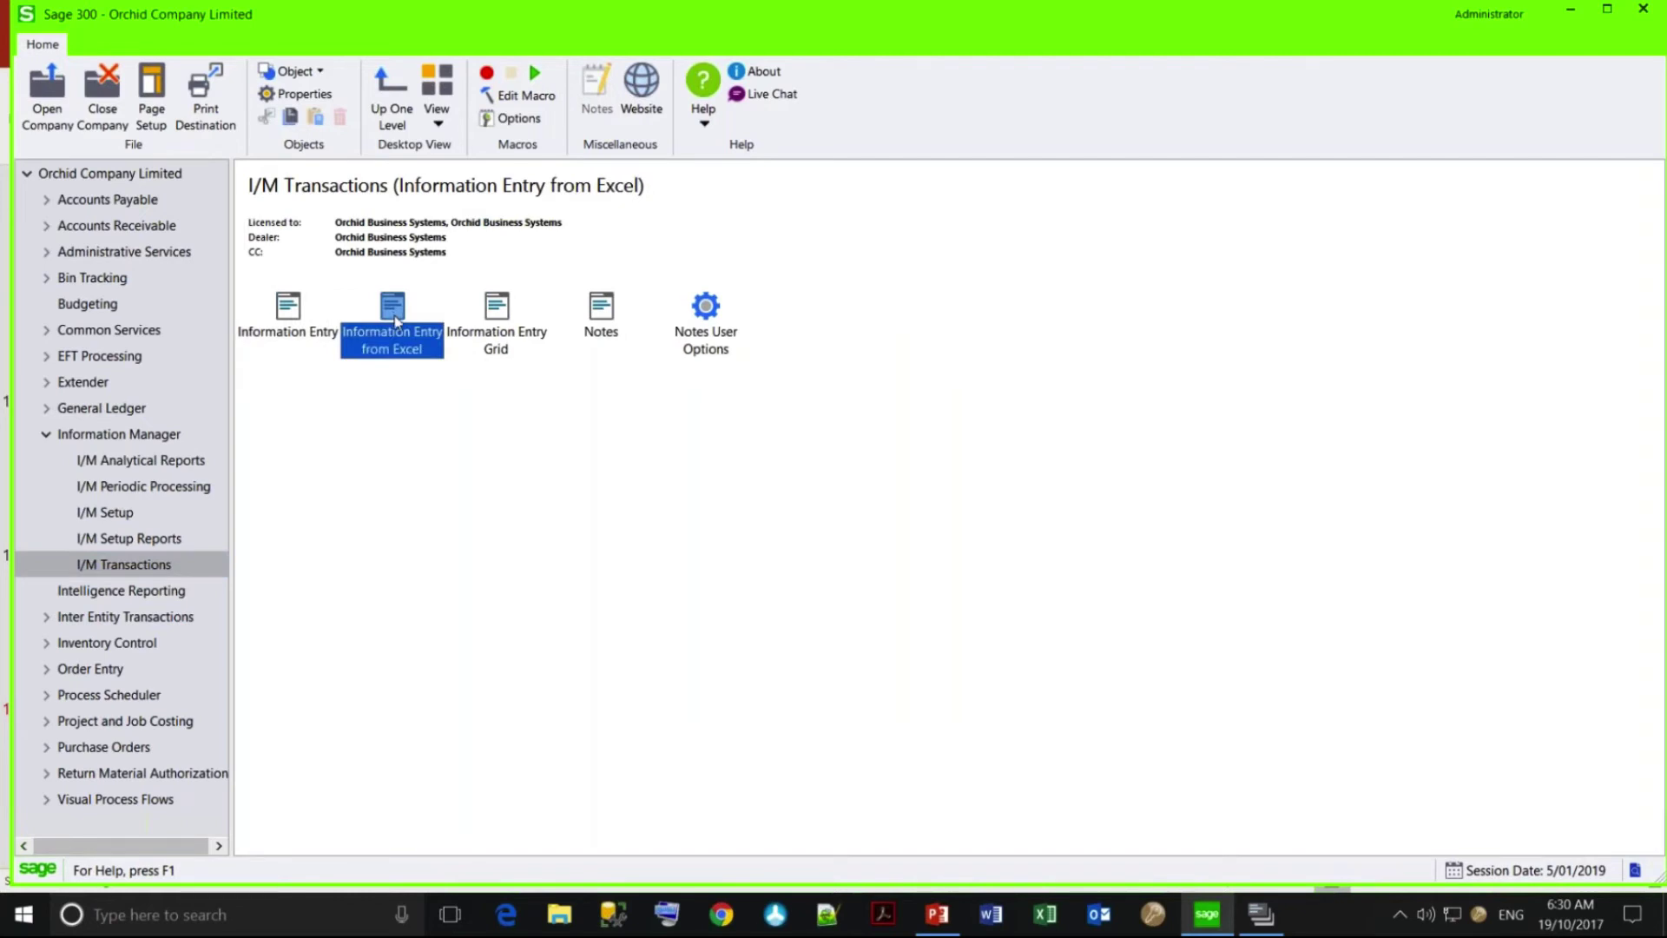
pyautogui.click(491, 316)
pyautogui.doubleClick(491, 316)
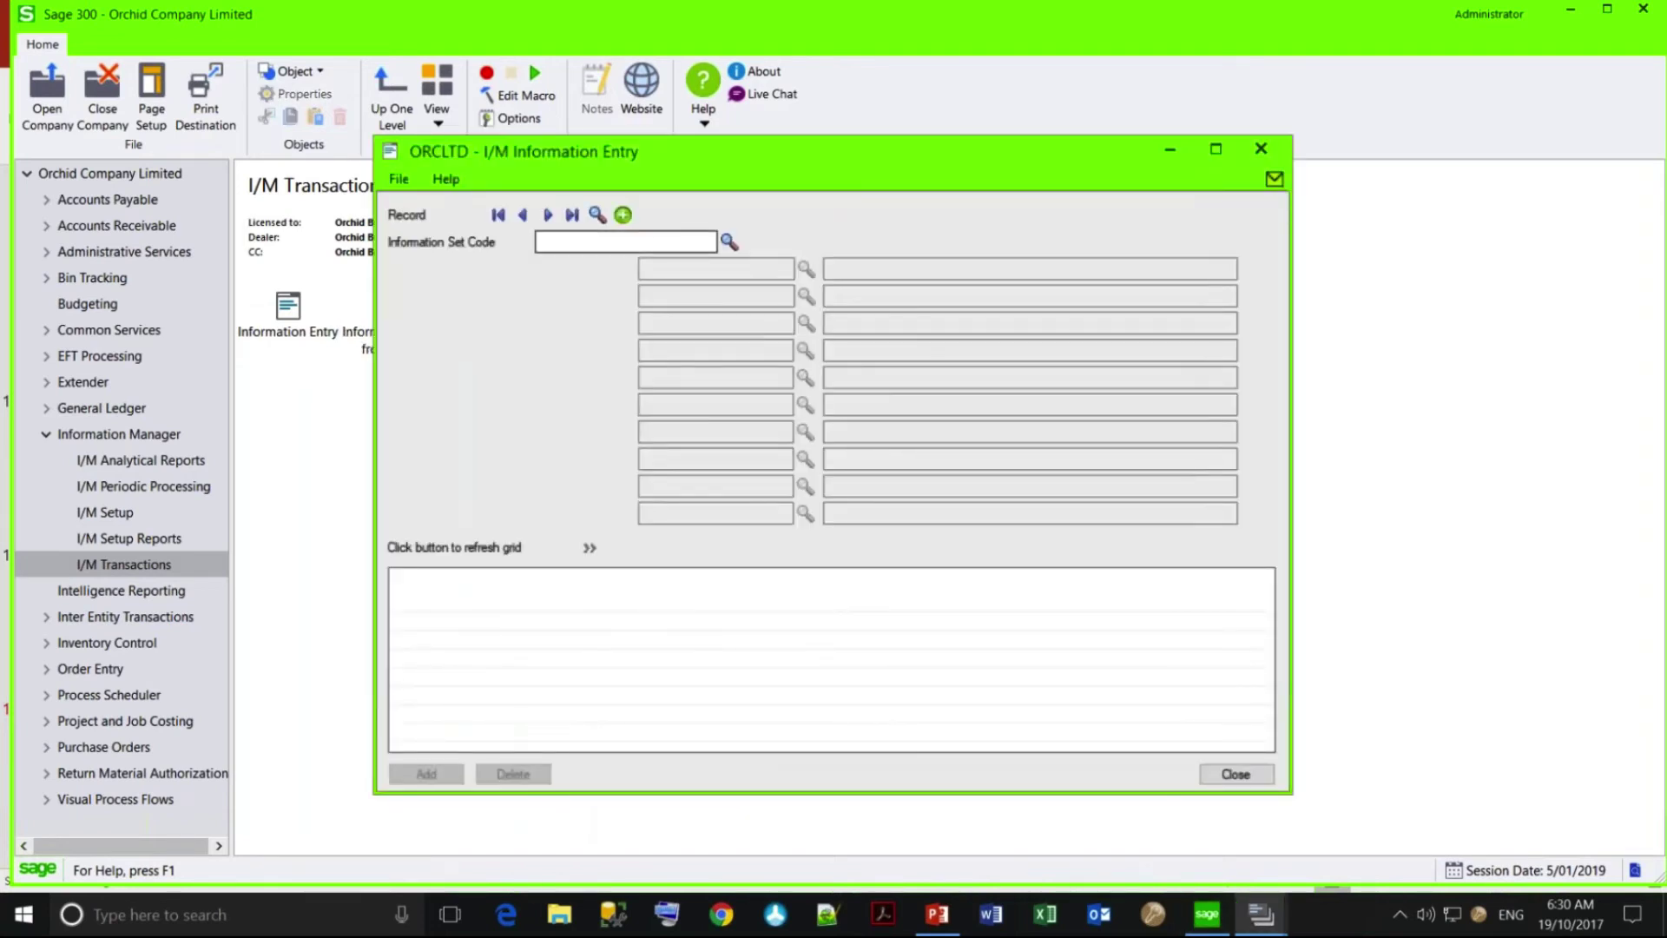
pyautogui.click(582, 234)
pyautogui.write('BUDGET')
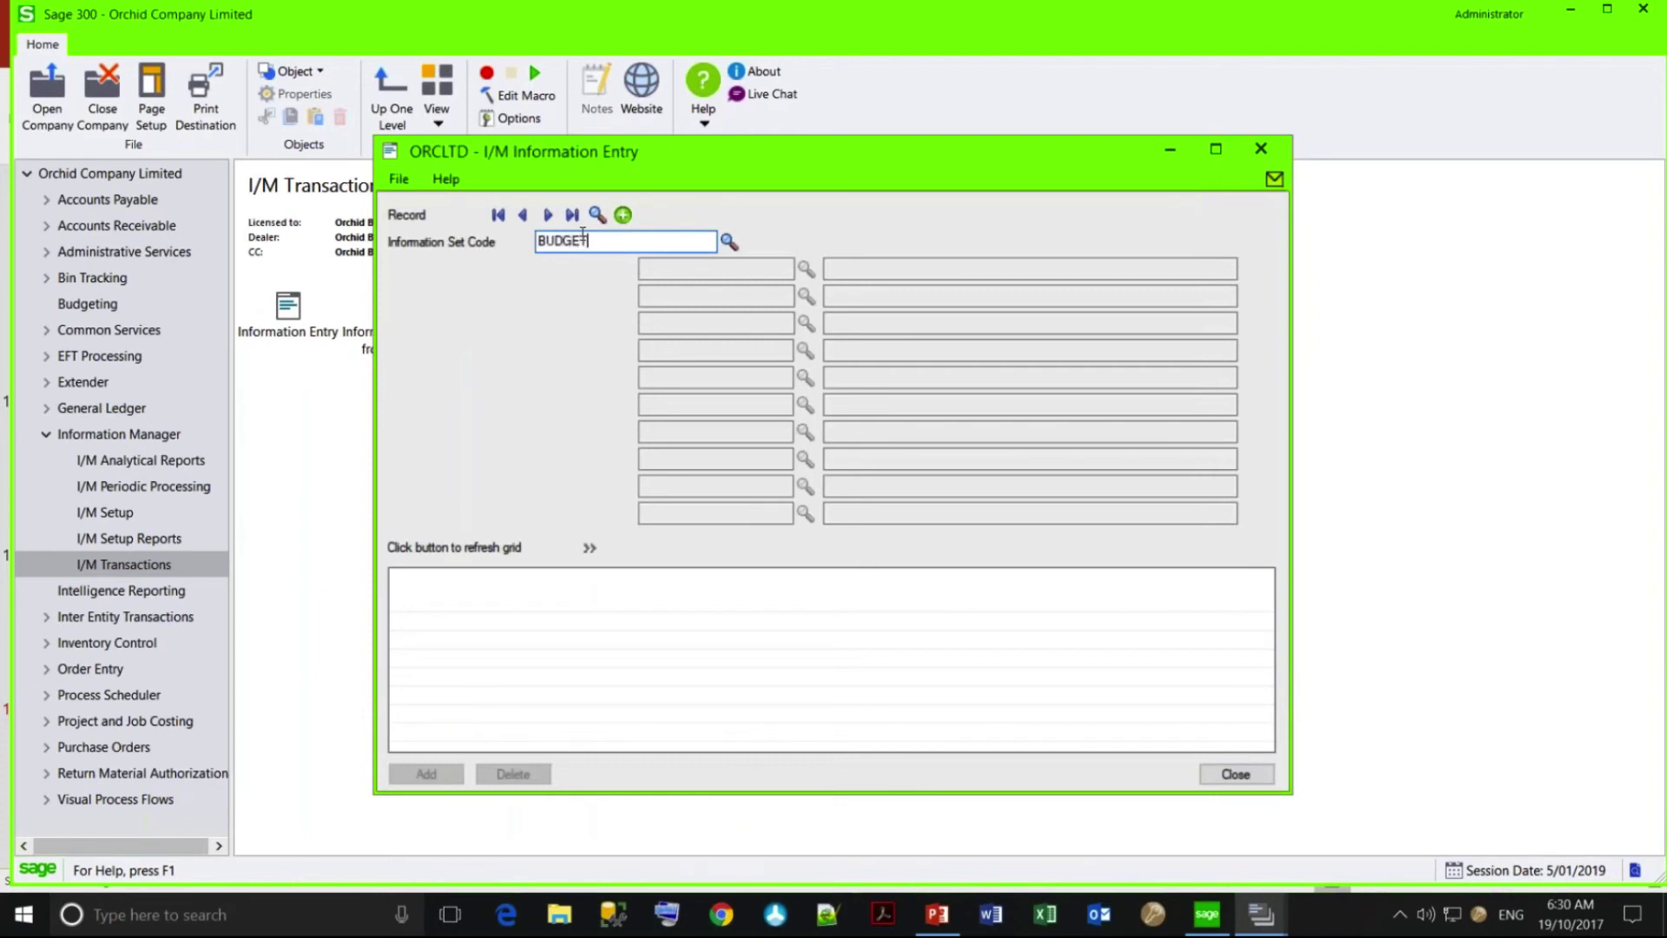
pyautogui.press('Tab')
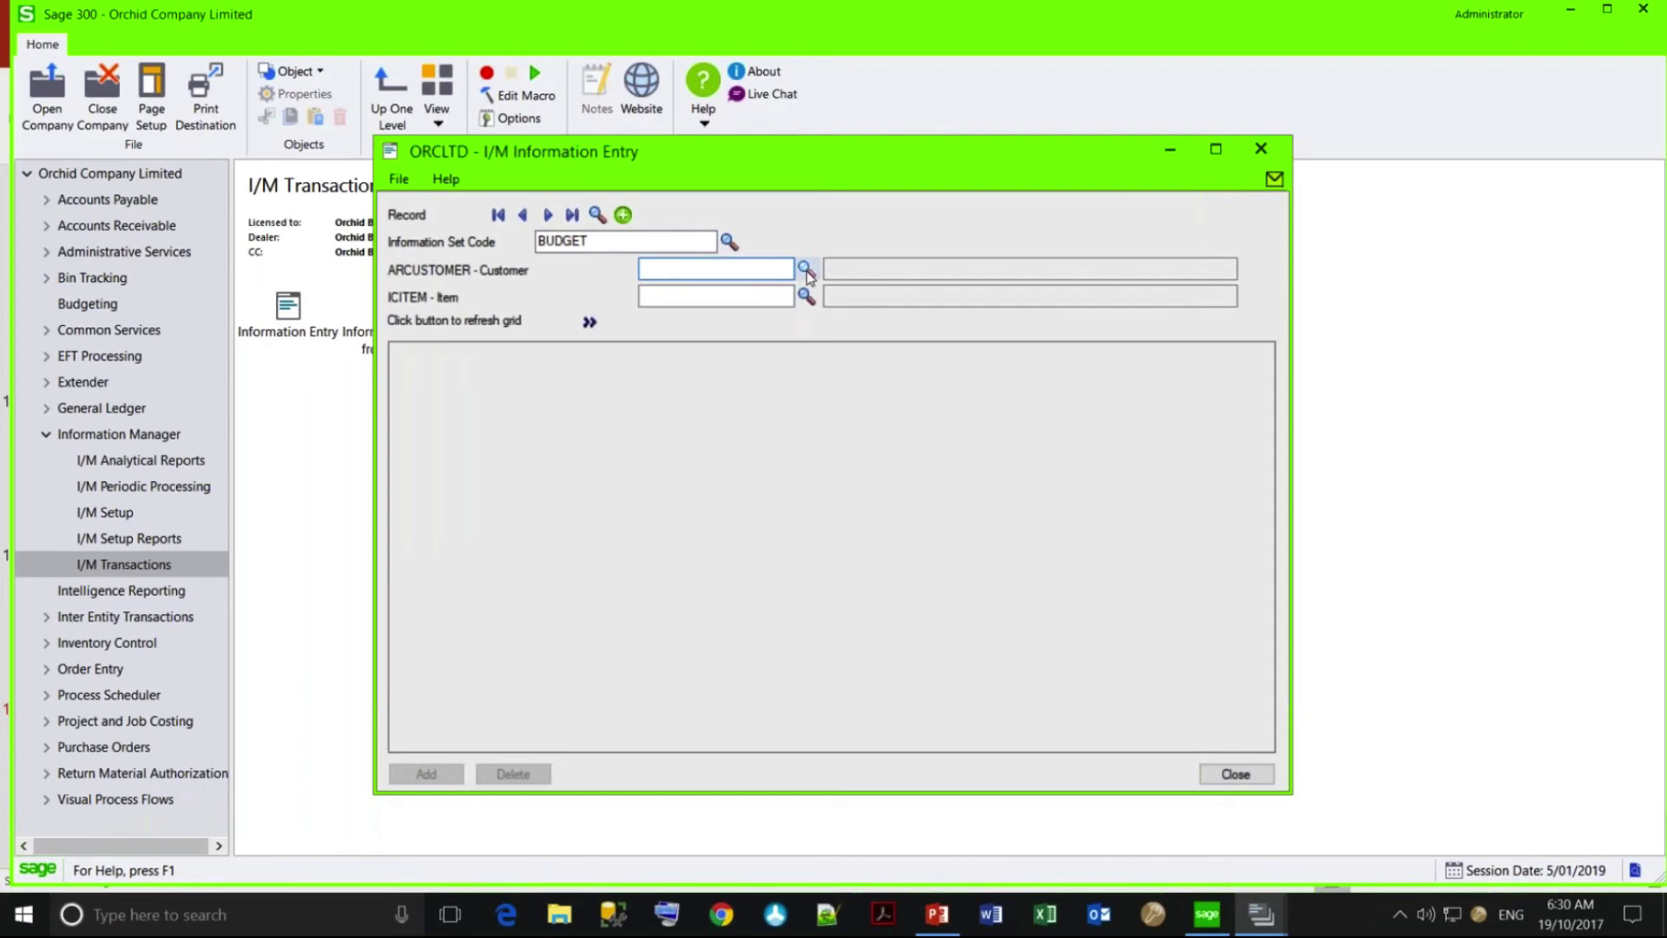
# Choose Bargain Mart Stores Inc. as the customer and A11030 Fluorescent Desk Lamp as the item, and refresh the grid.
pyautogui.click(806, 271)
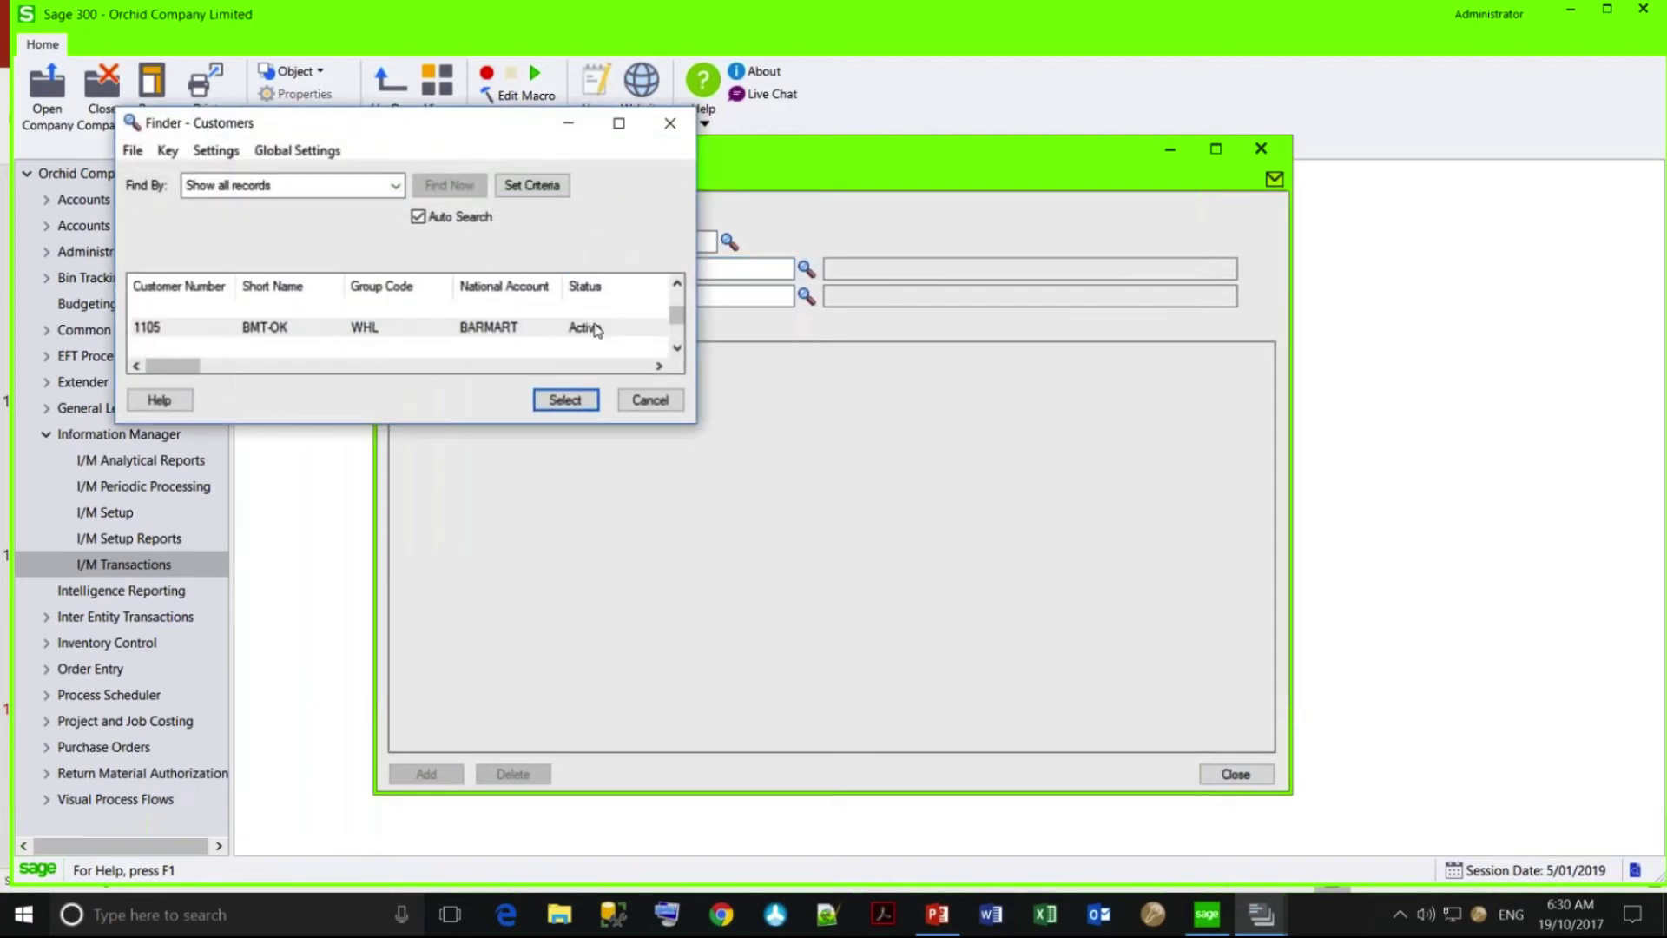
pyautogui.moveTo(677, 316); pyautogui.dragTo(677, 349)
pyautogui.click(677, 285)
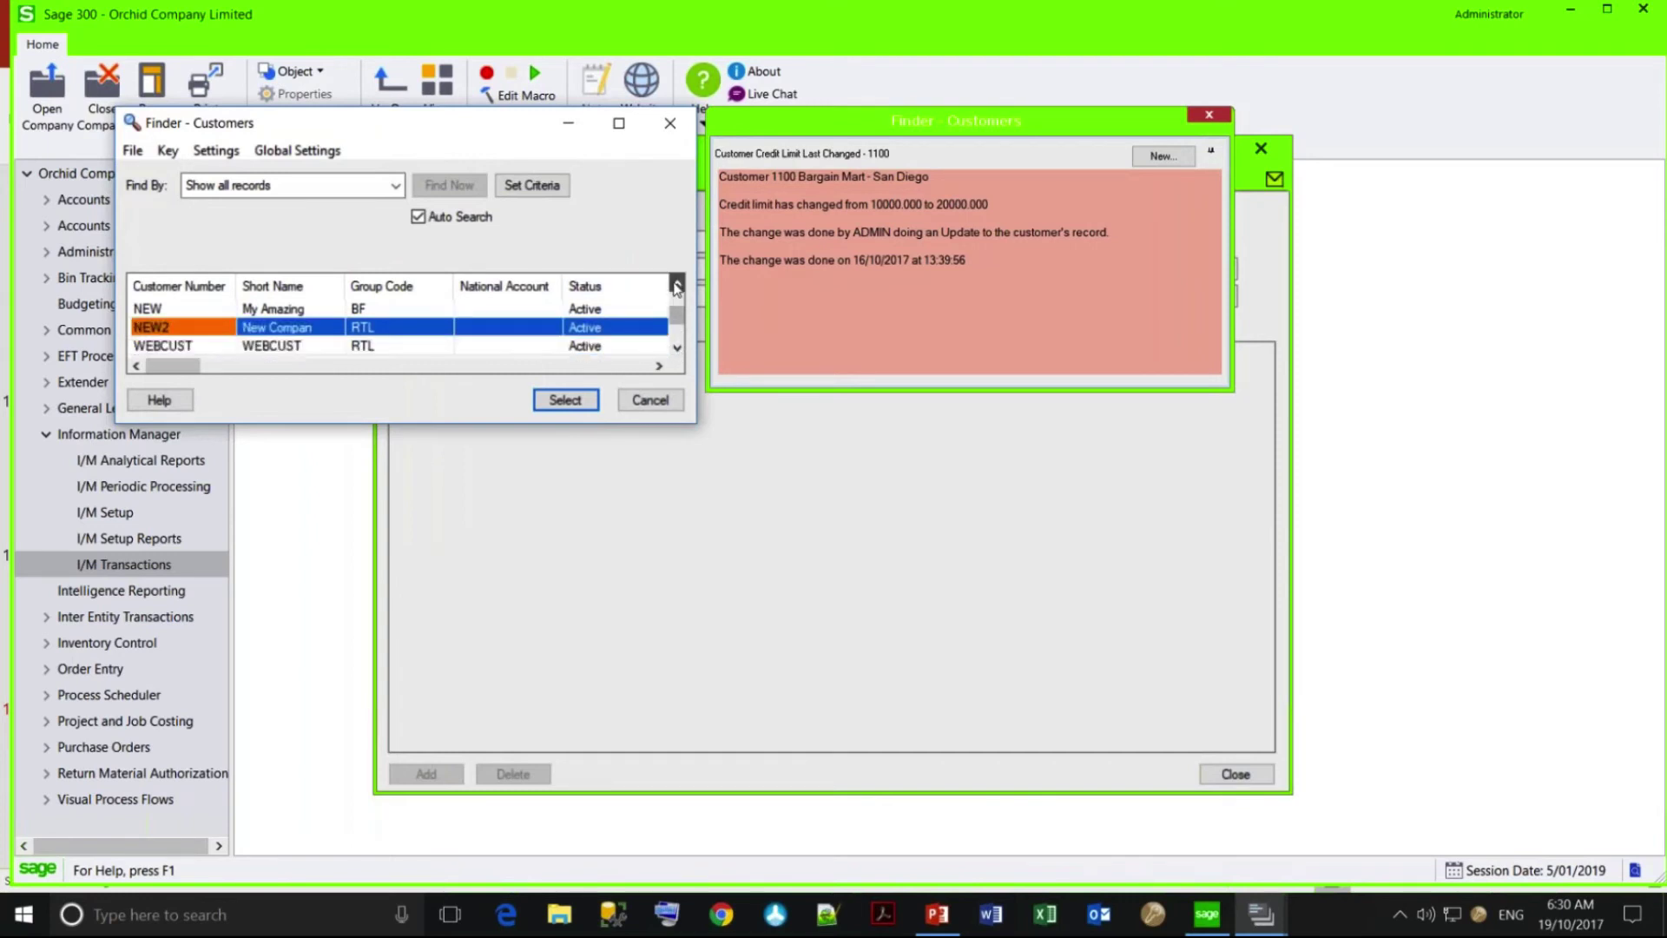
pyautogui.click(677, 284)
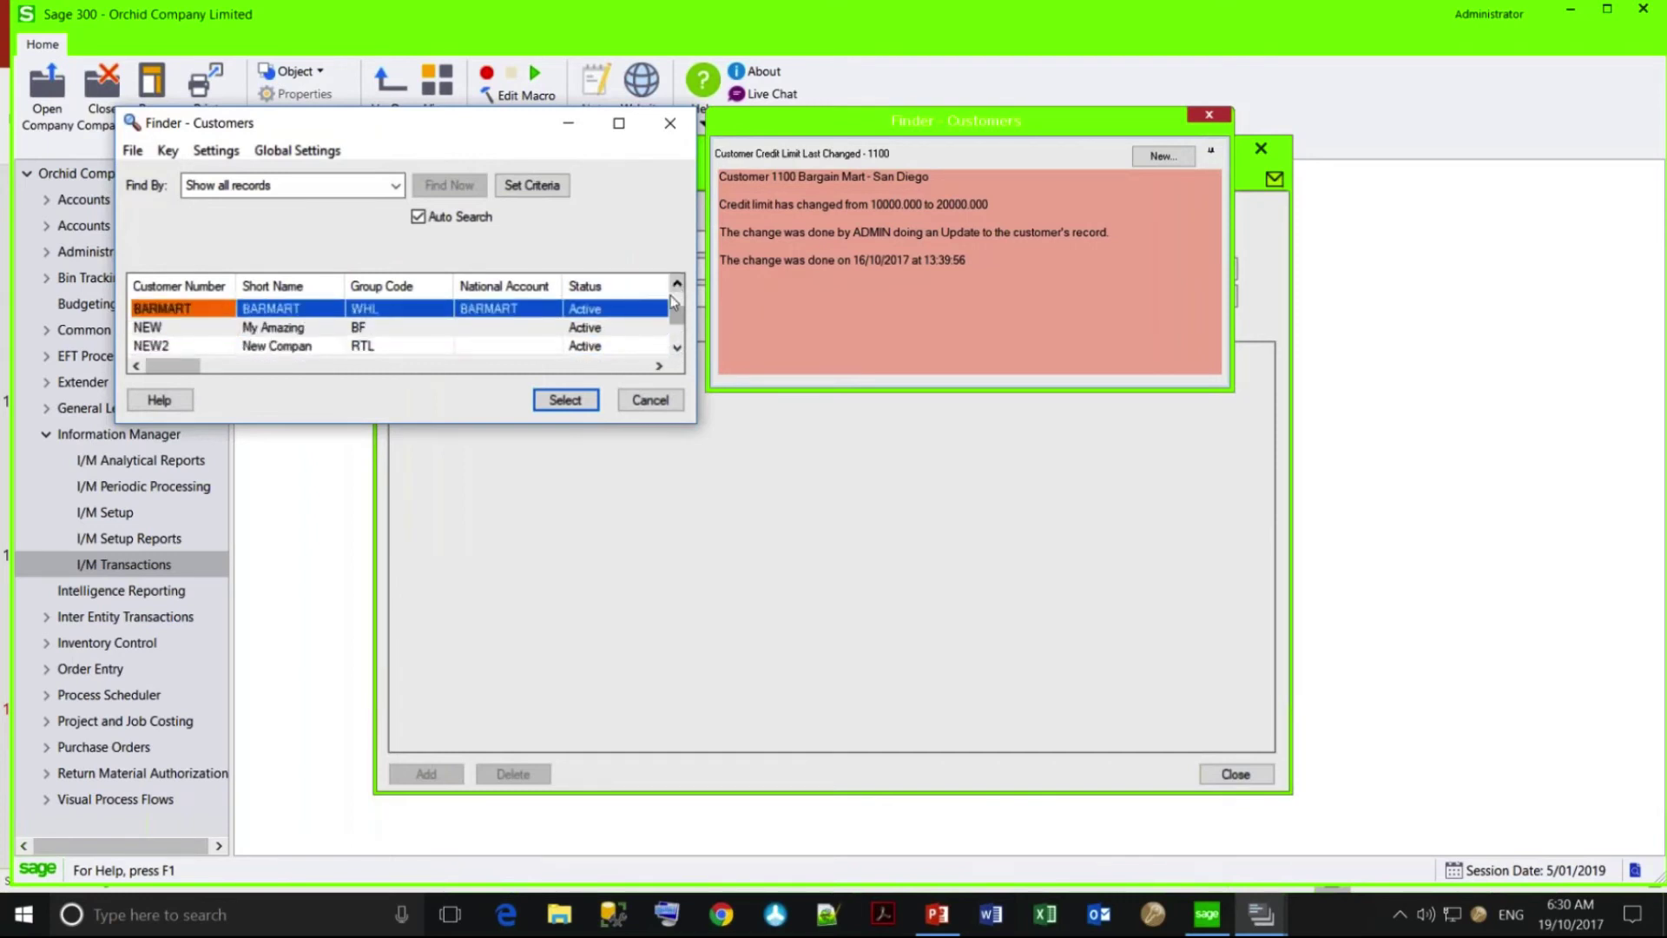
pyautogui.click(565, 399)
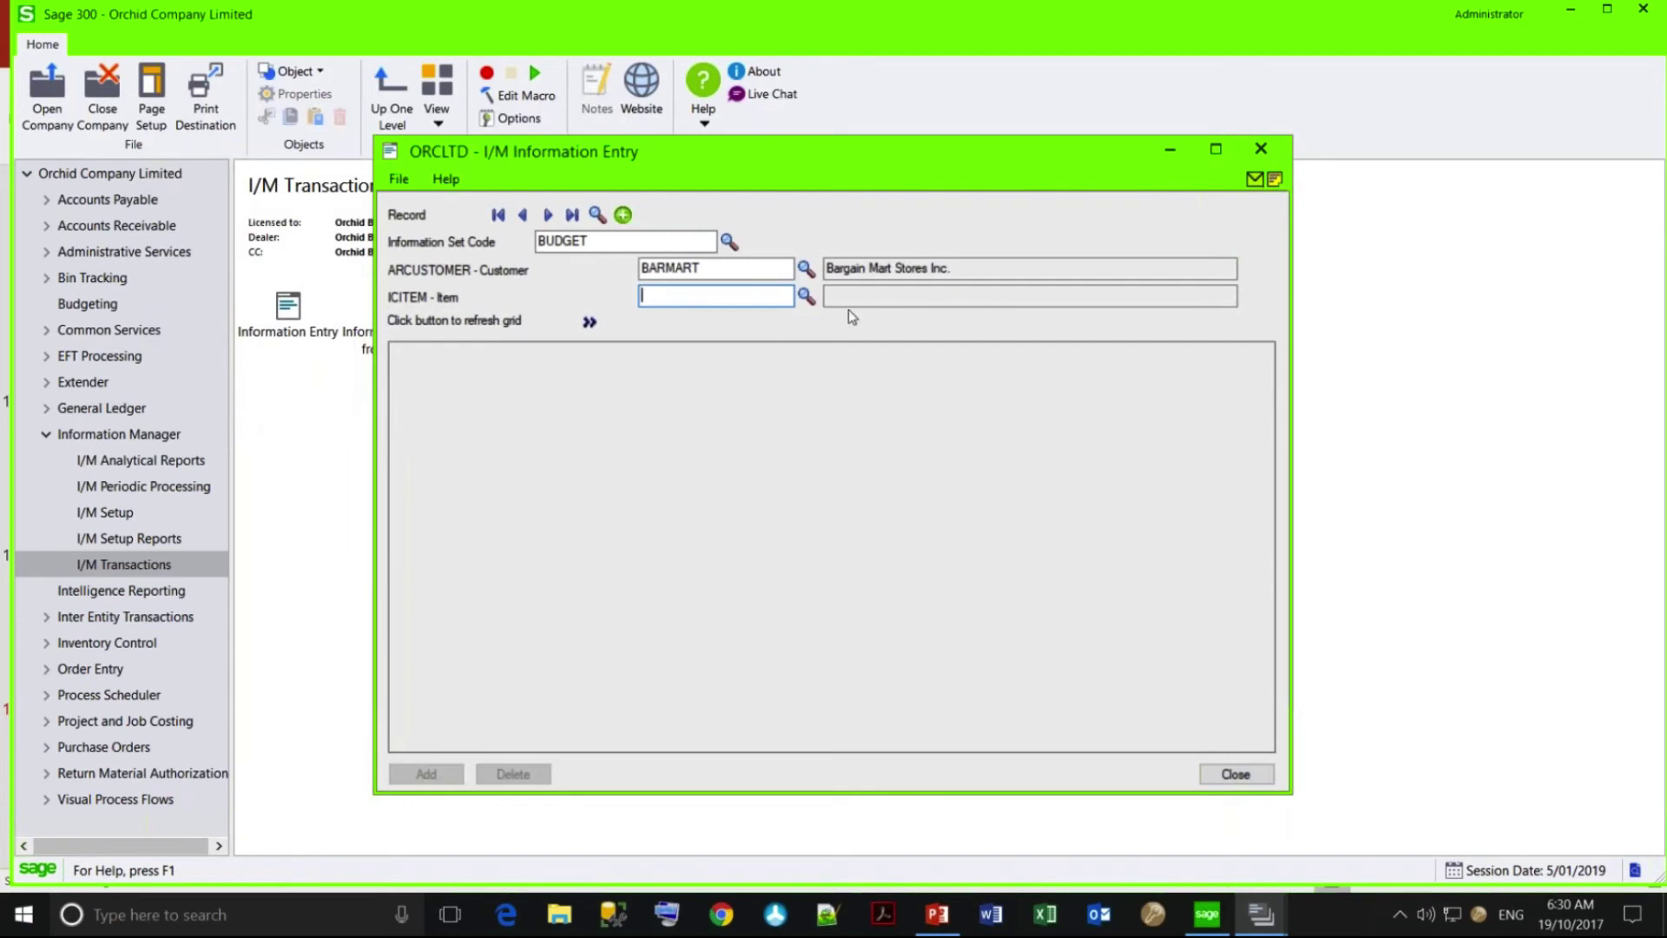
pyautogui.click(806, 297)
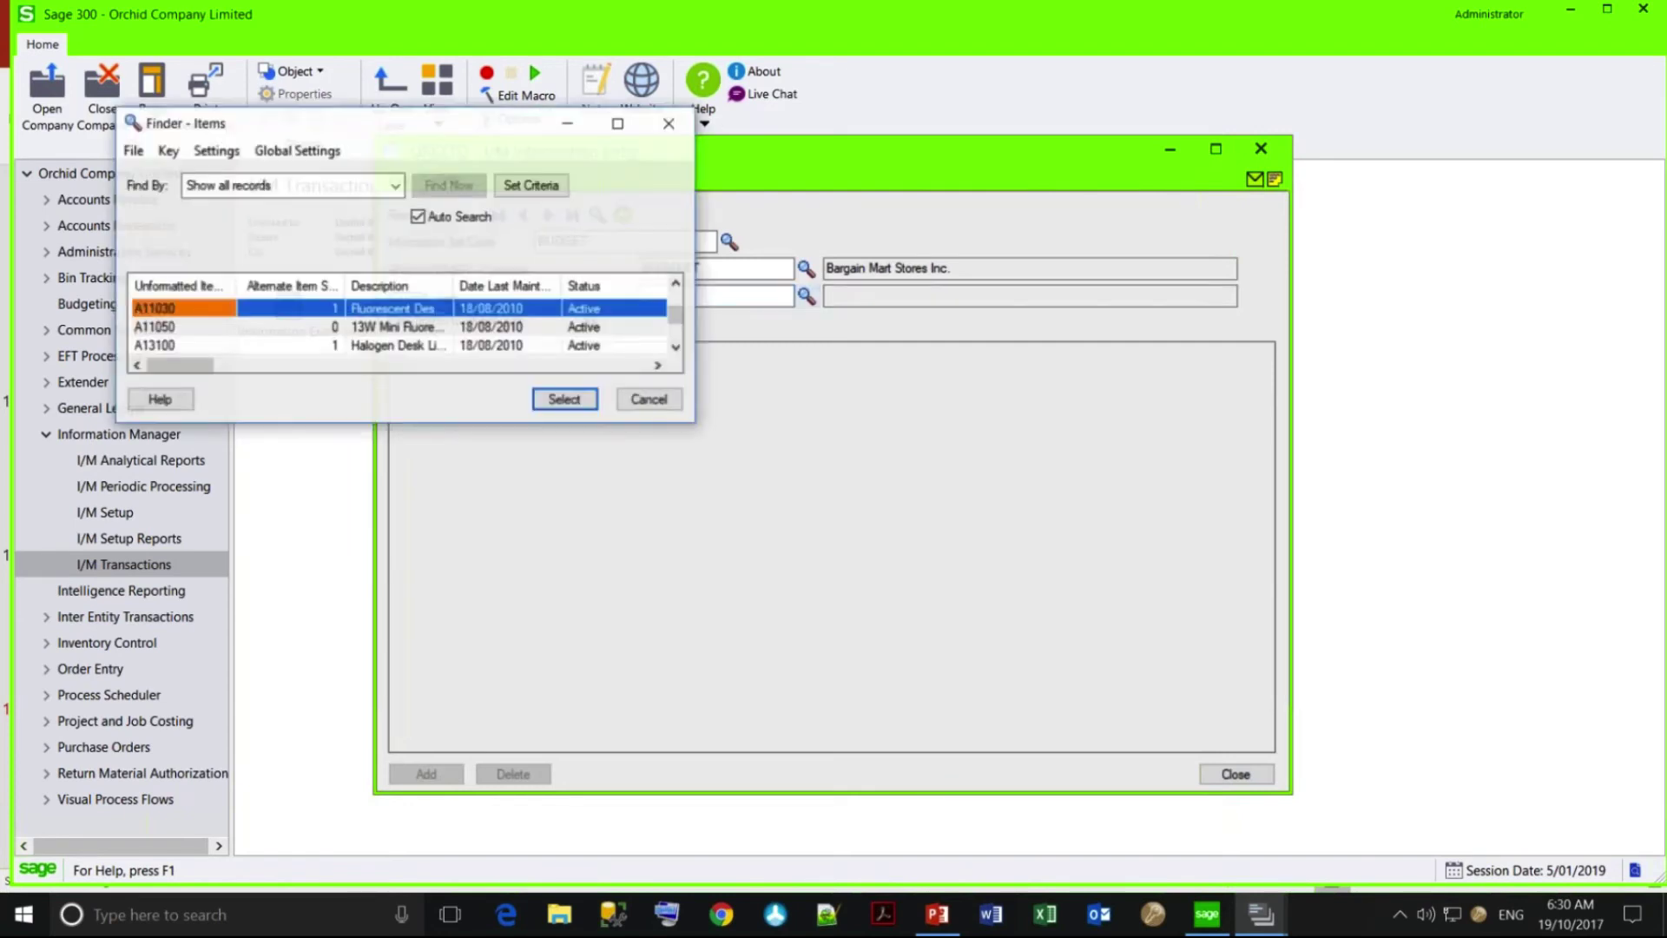
pyautogui.click(556, 403)
pyautogui.click(591, 322)
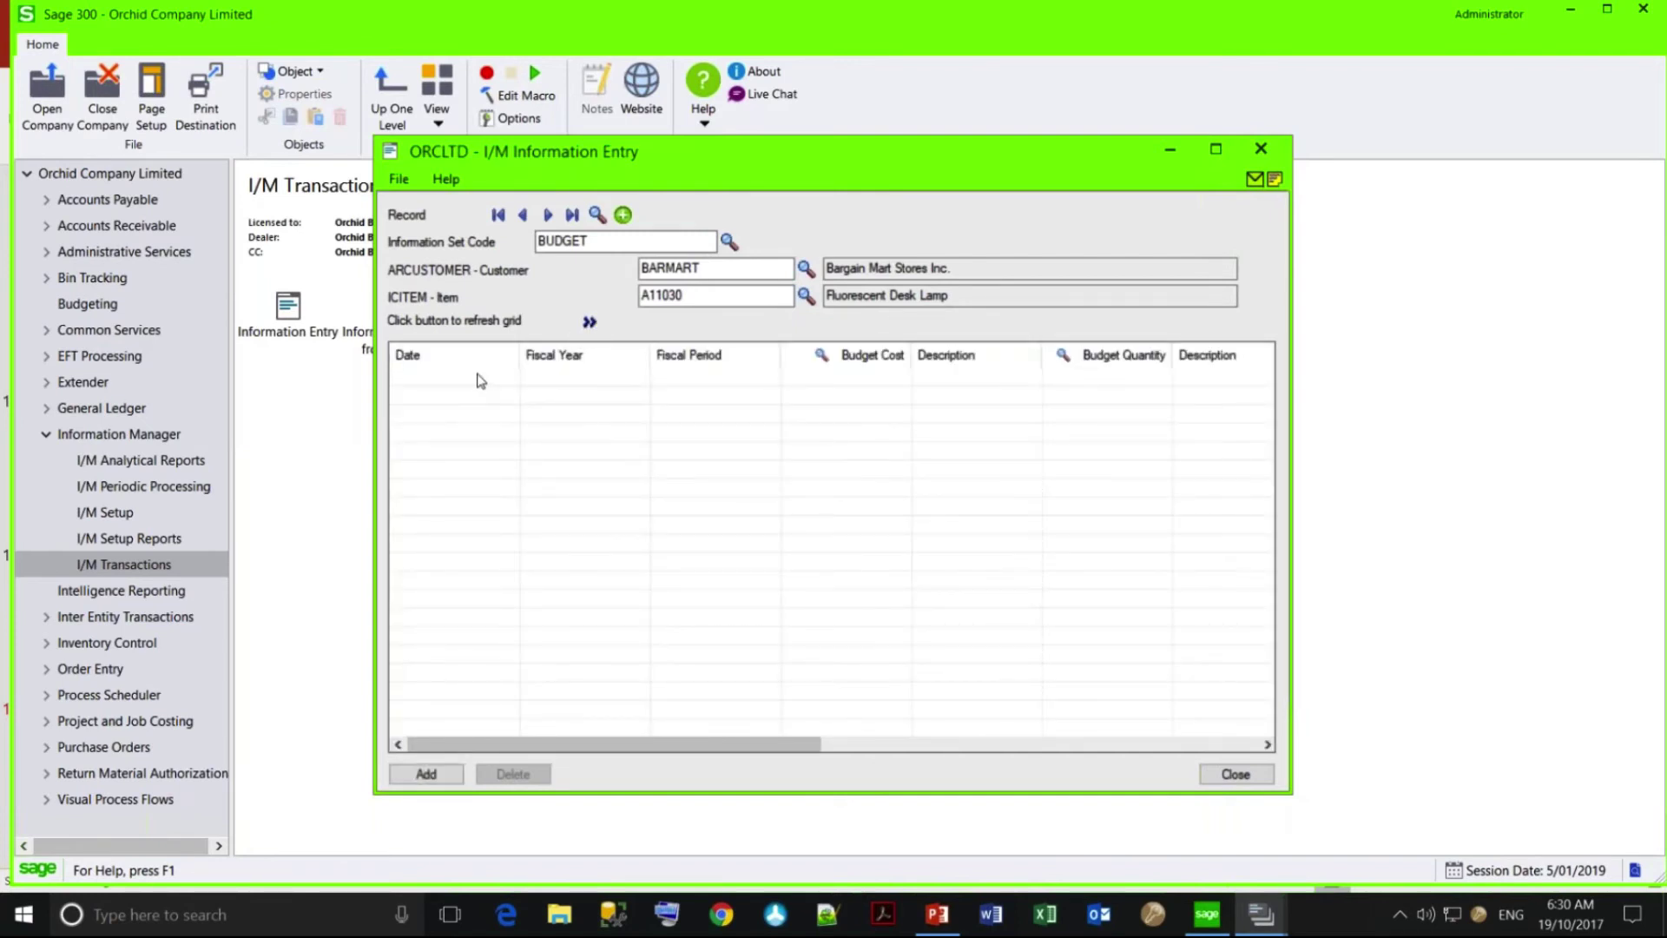
# Start a new budget row dated 1/01/2020, accepting the fiscal year and period derived from the date.
pyautogui.click(480, 380)
pyautogui.click(480, 381)
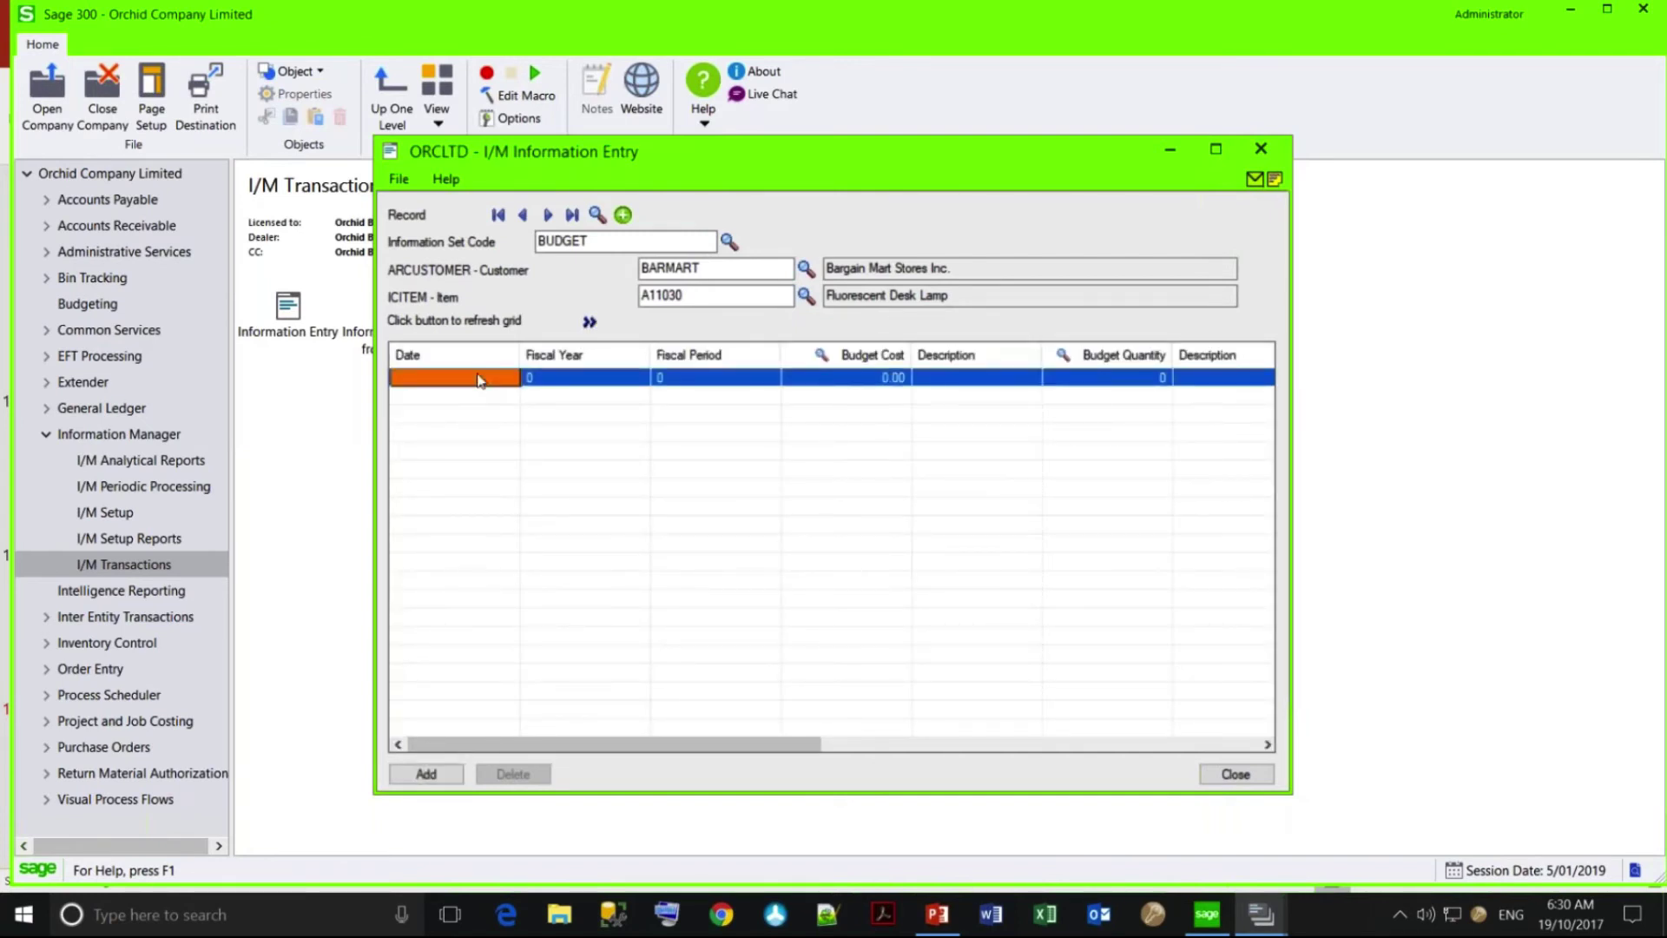
pyautogui.write('01/01/2020')
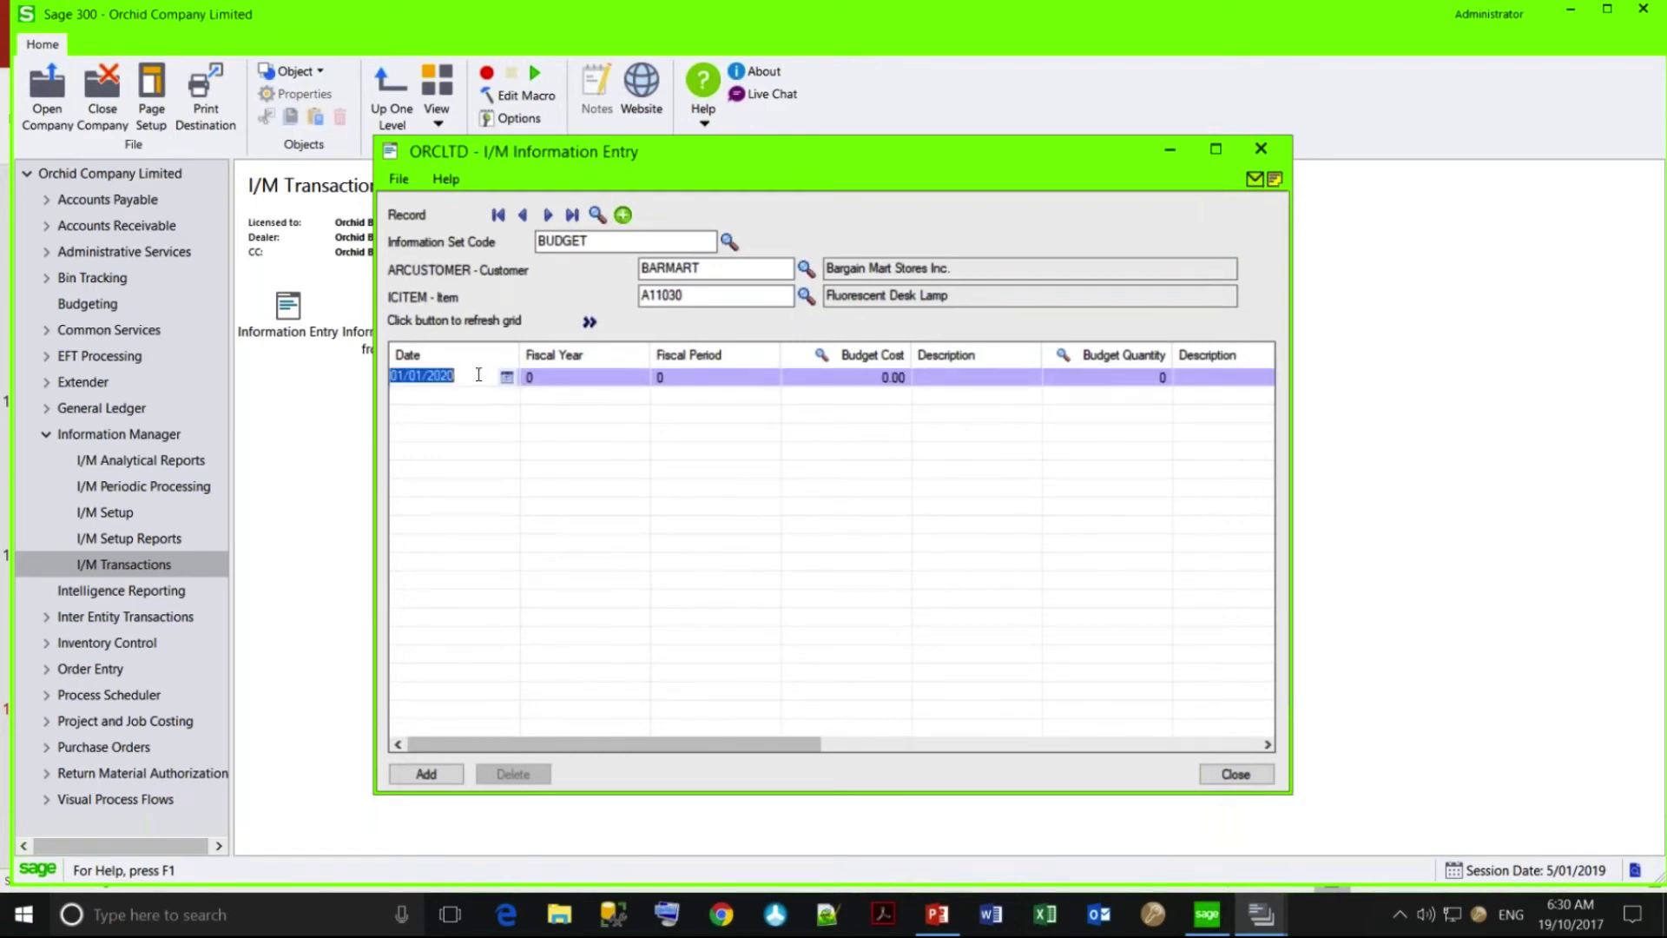
pyautogui.press('Tab')
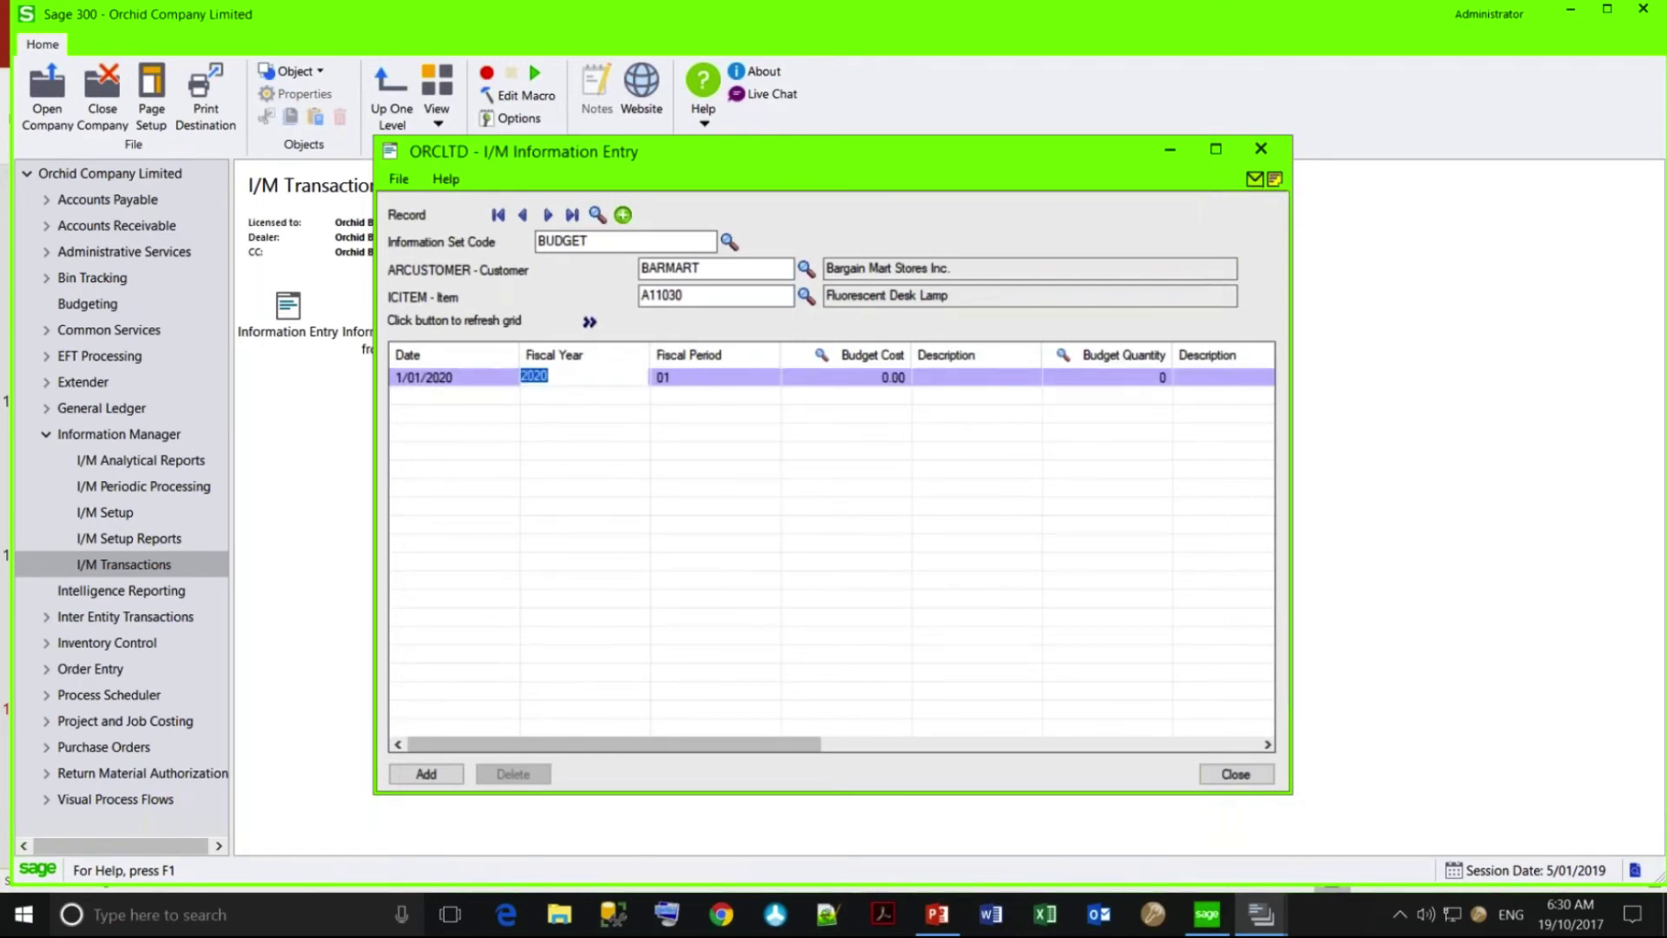
pyautogui.press('Tab')
pyautogui.press('Tab')
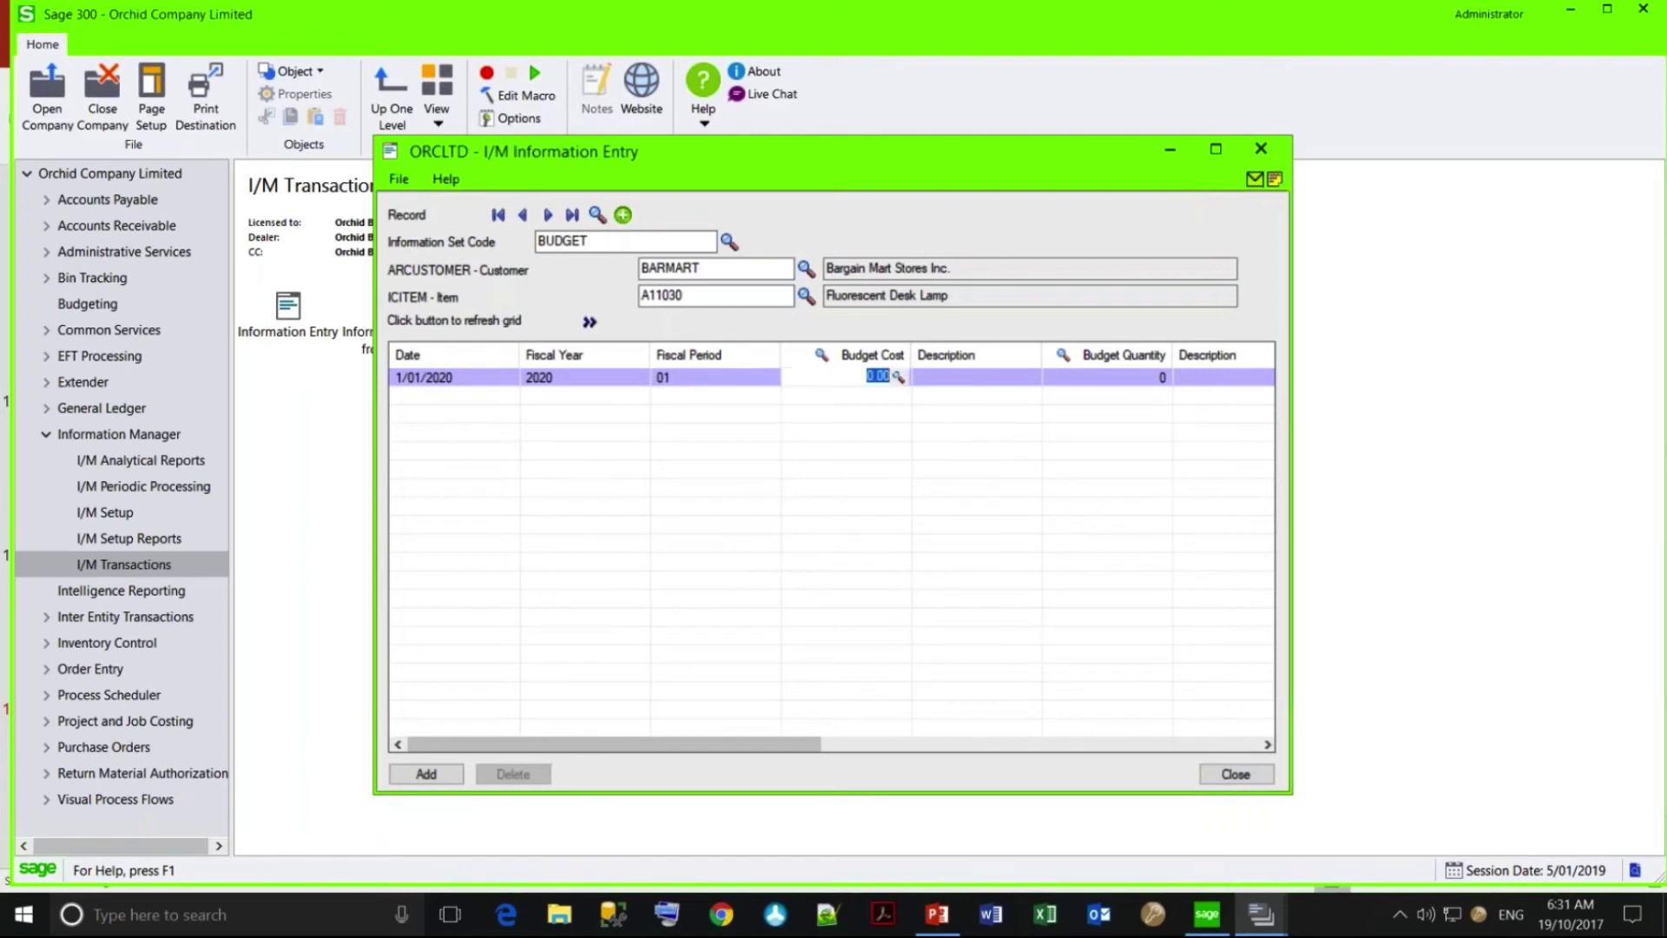
# Set the row's Budget Cost to 1,000, Budget Quantity to 100 and Budget Value to 3,000, add the record, and close the entry window.
pyautogui.write('1,00')
pyautogui.write('0')
pyautogui.press('Tab')
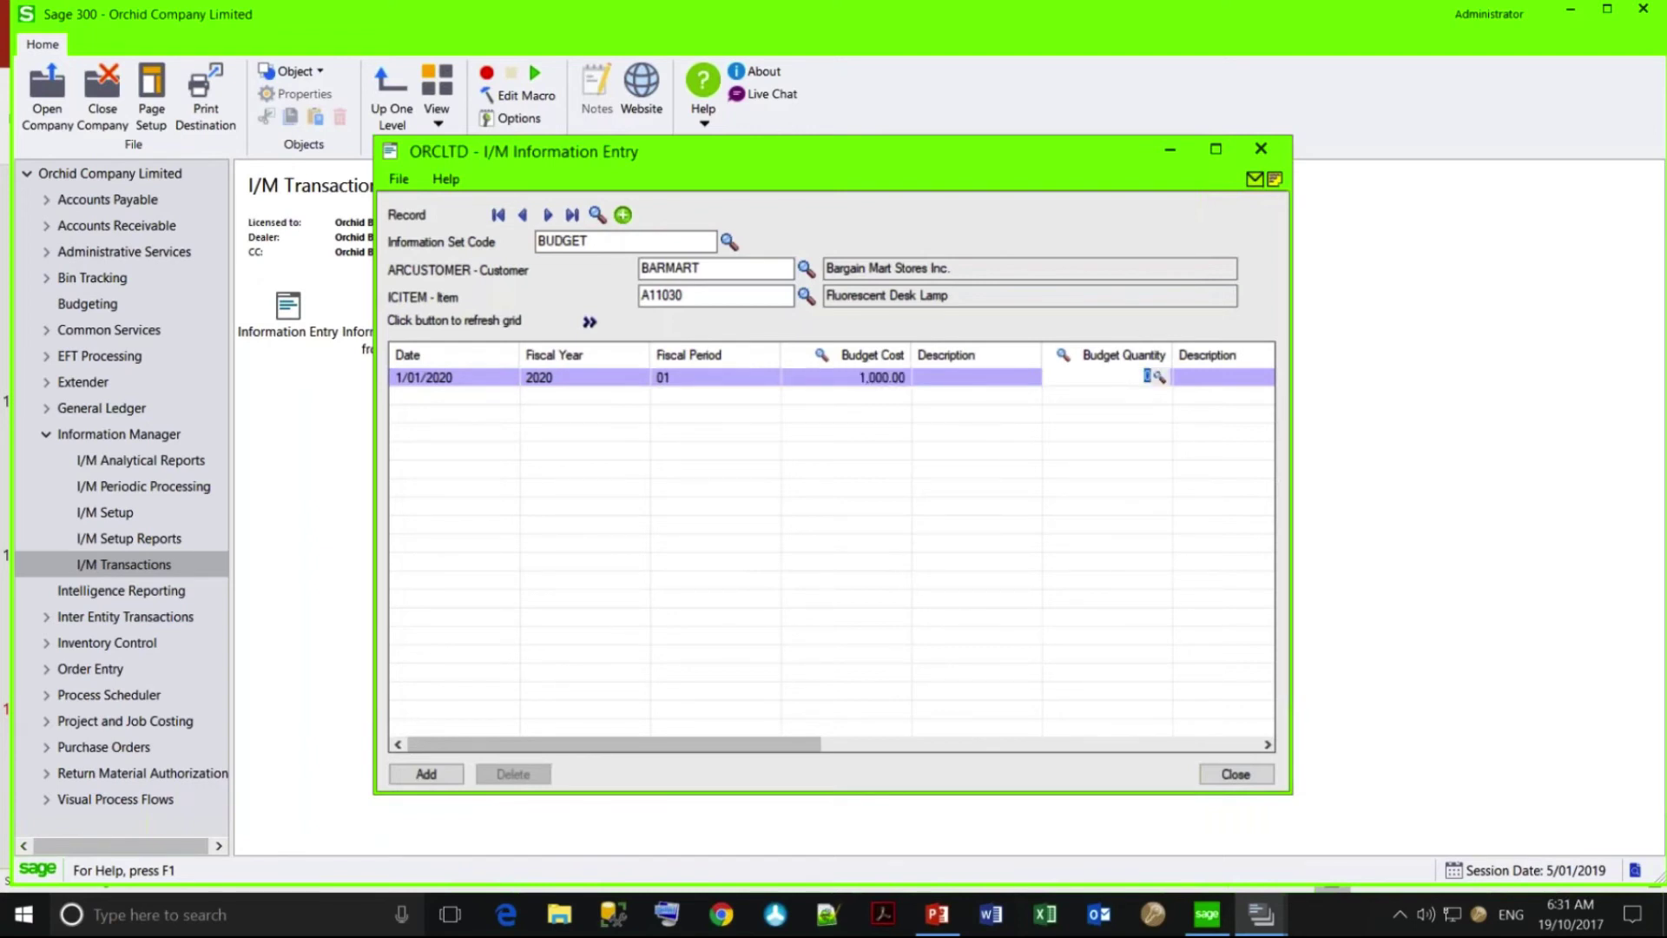
pyautogui.write('100')
pyautogui.press('Tab')
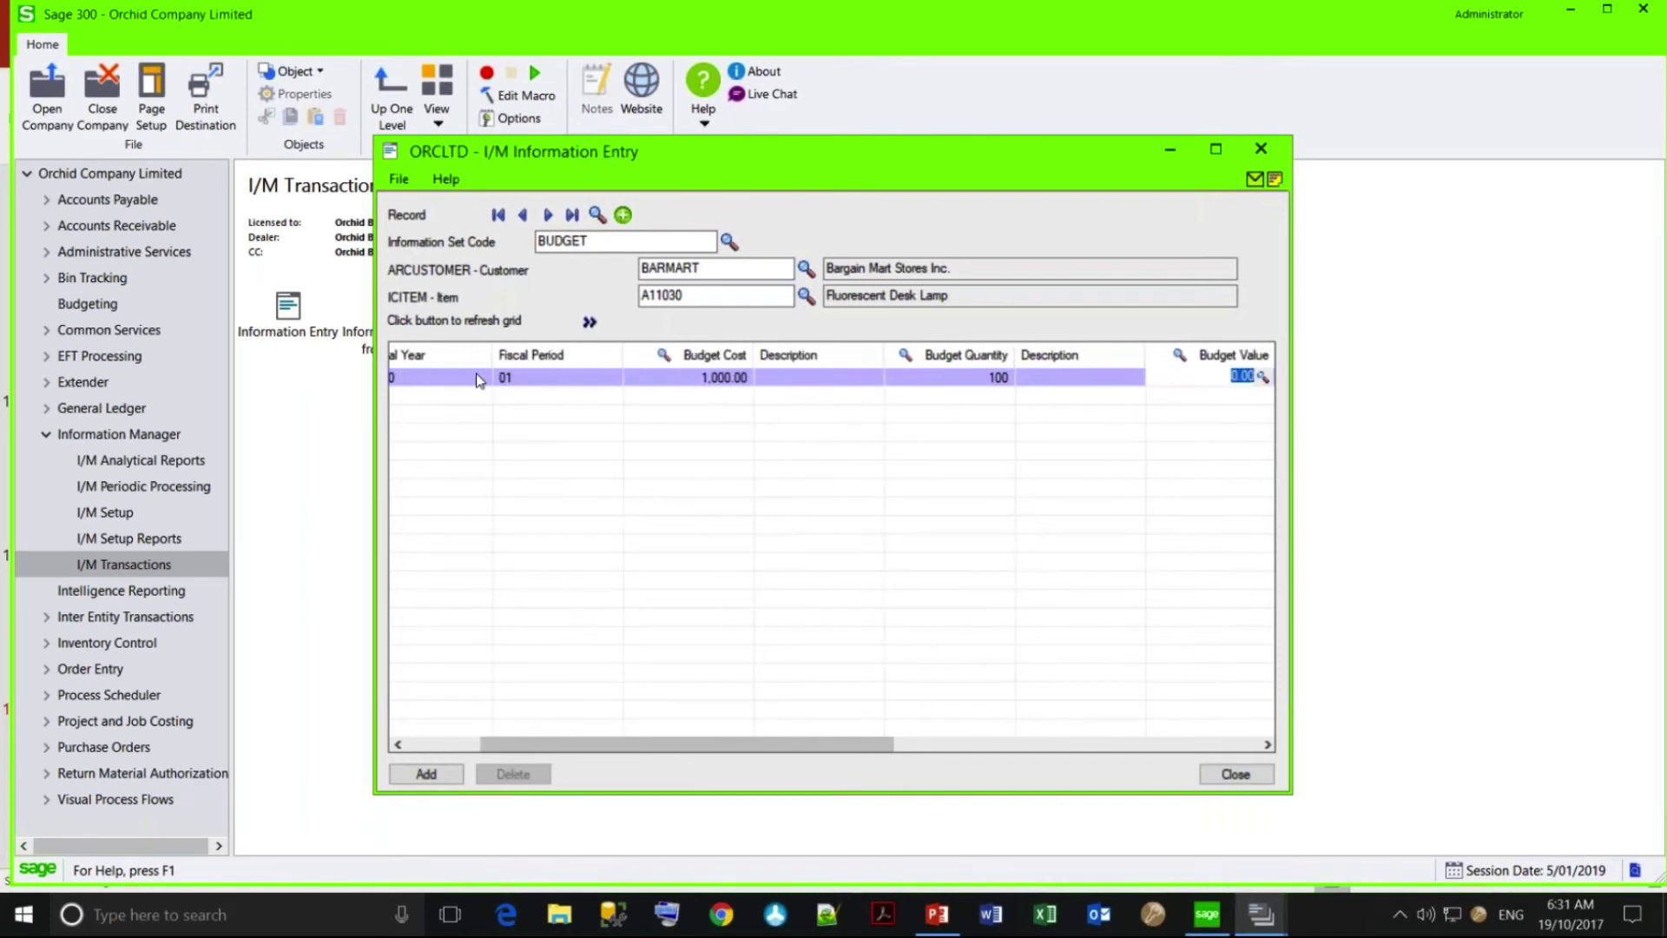
pyautogui.write('3000')
pyautogui.click(419, 779)
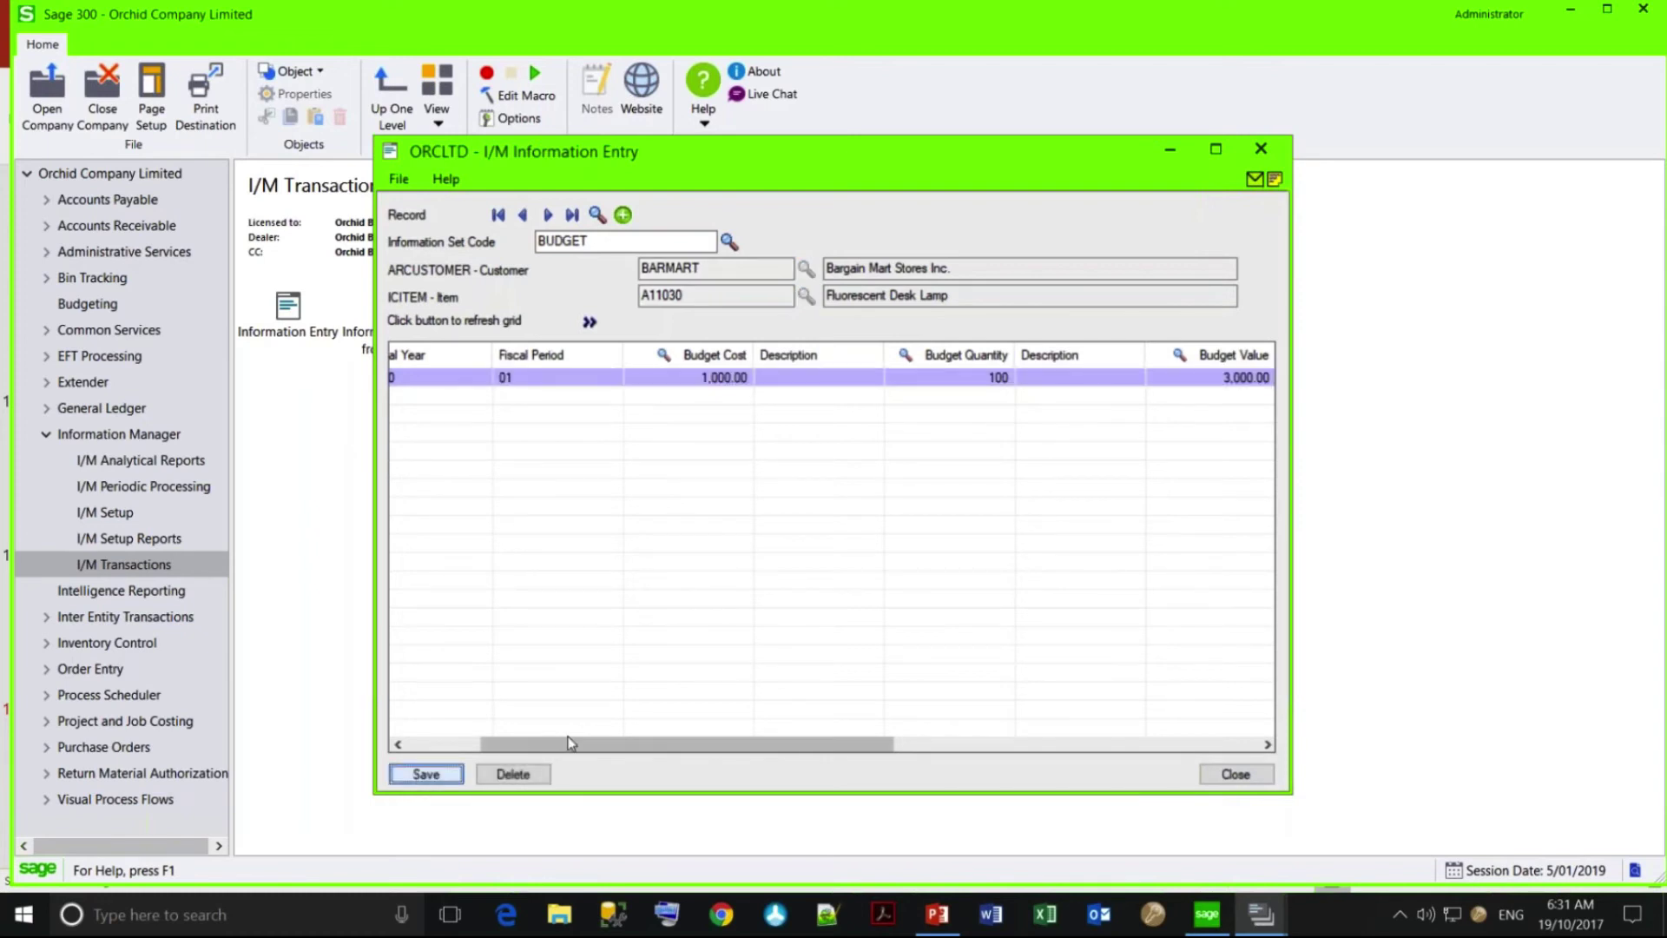
pyautogui.moveTo(566, 745); pyautogui.dragTo(494, 747)
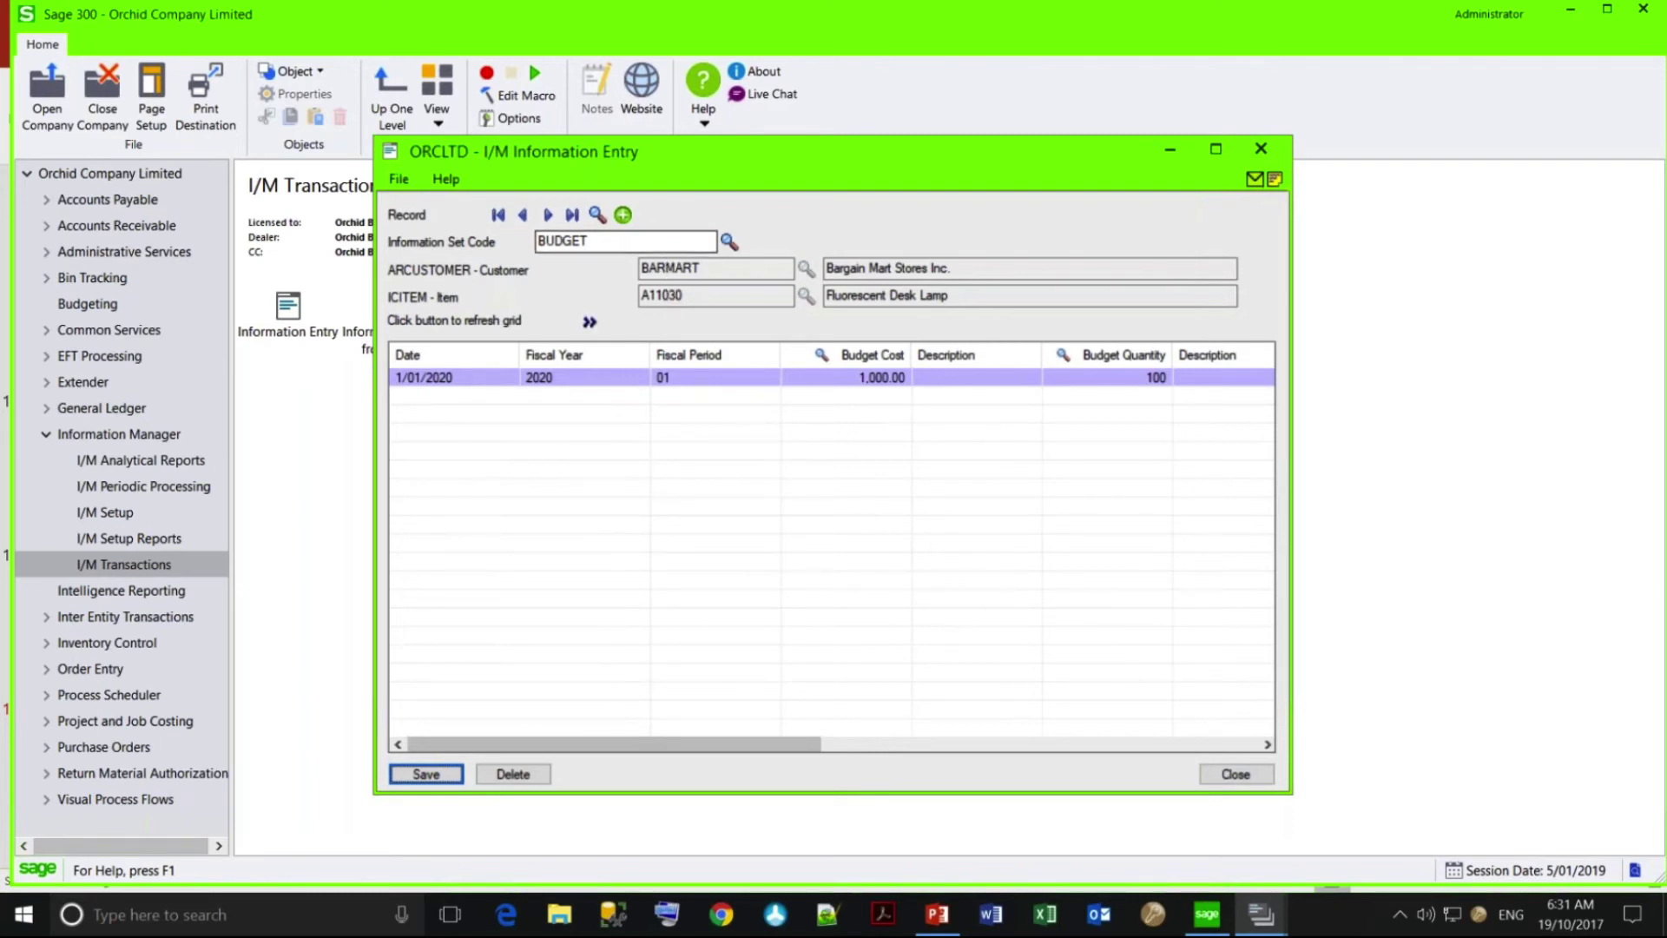
pyautogui.click(401, 182)
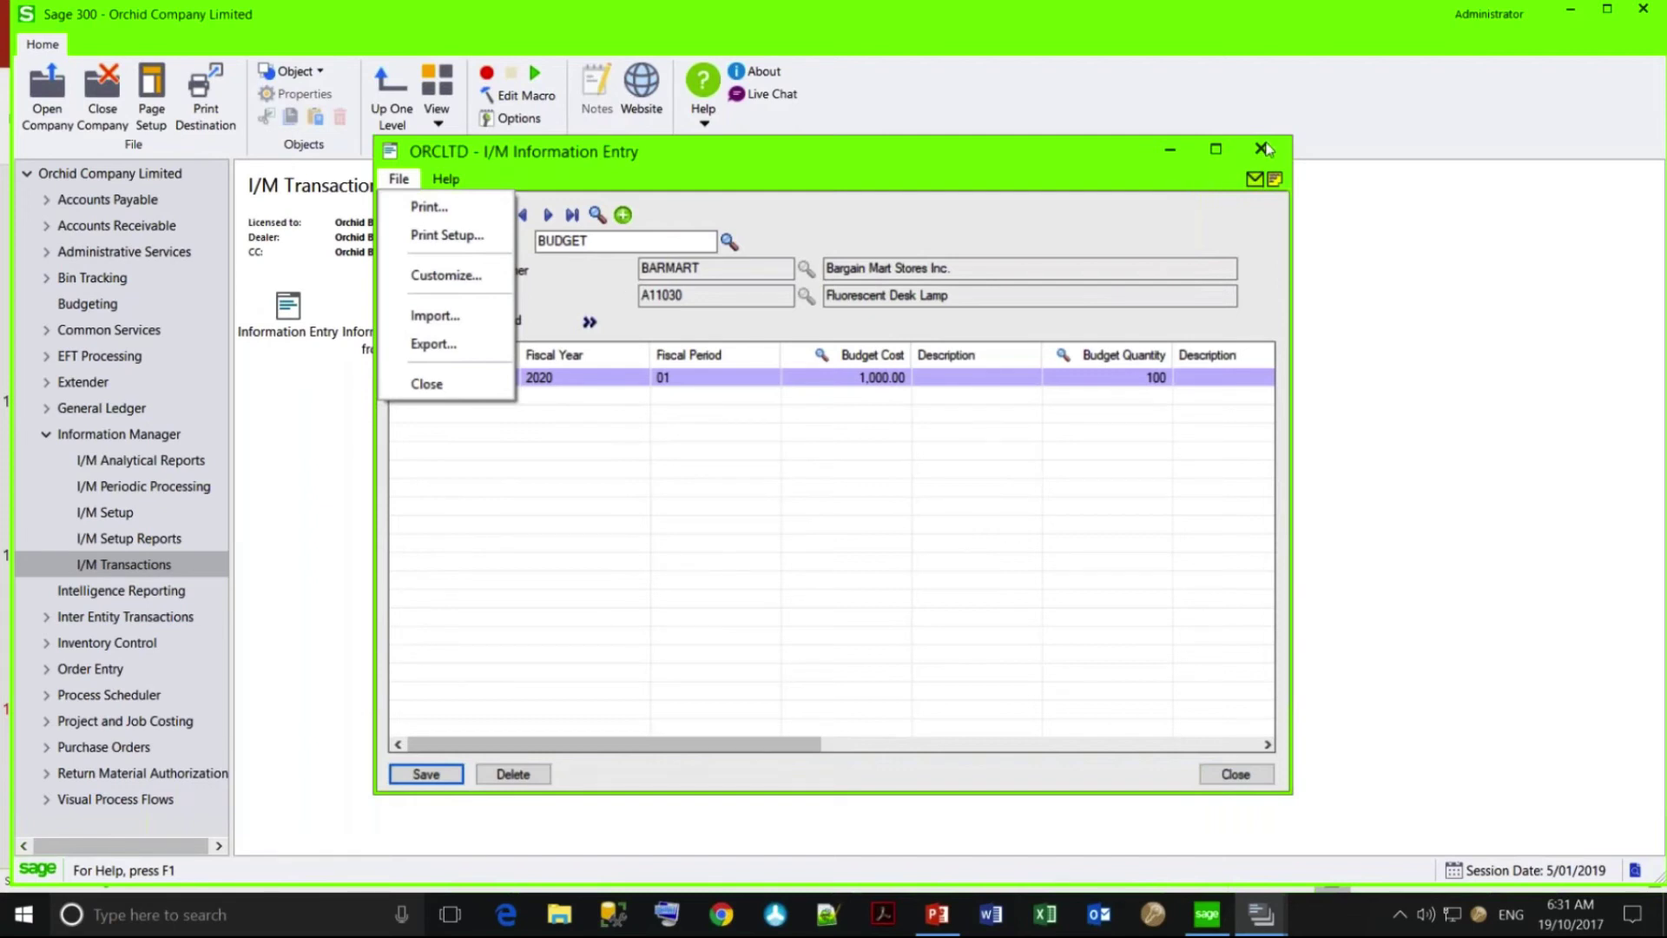
pyautogui.click(1261, 148)
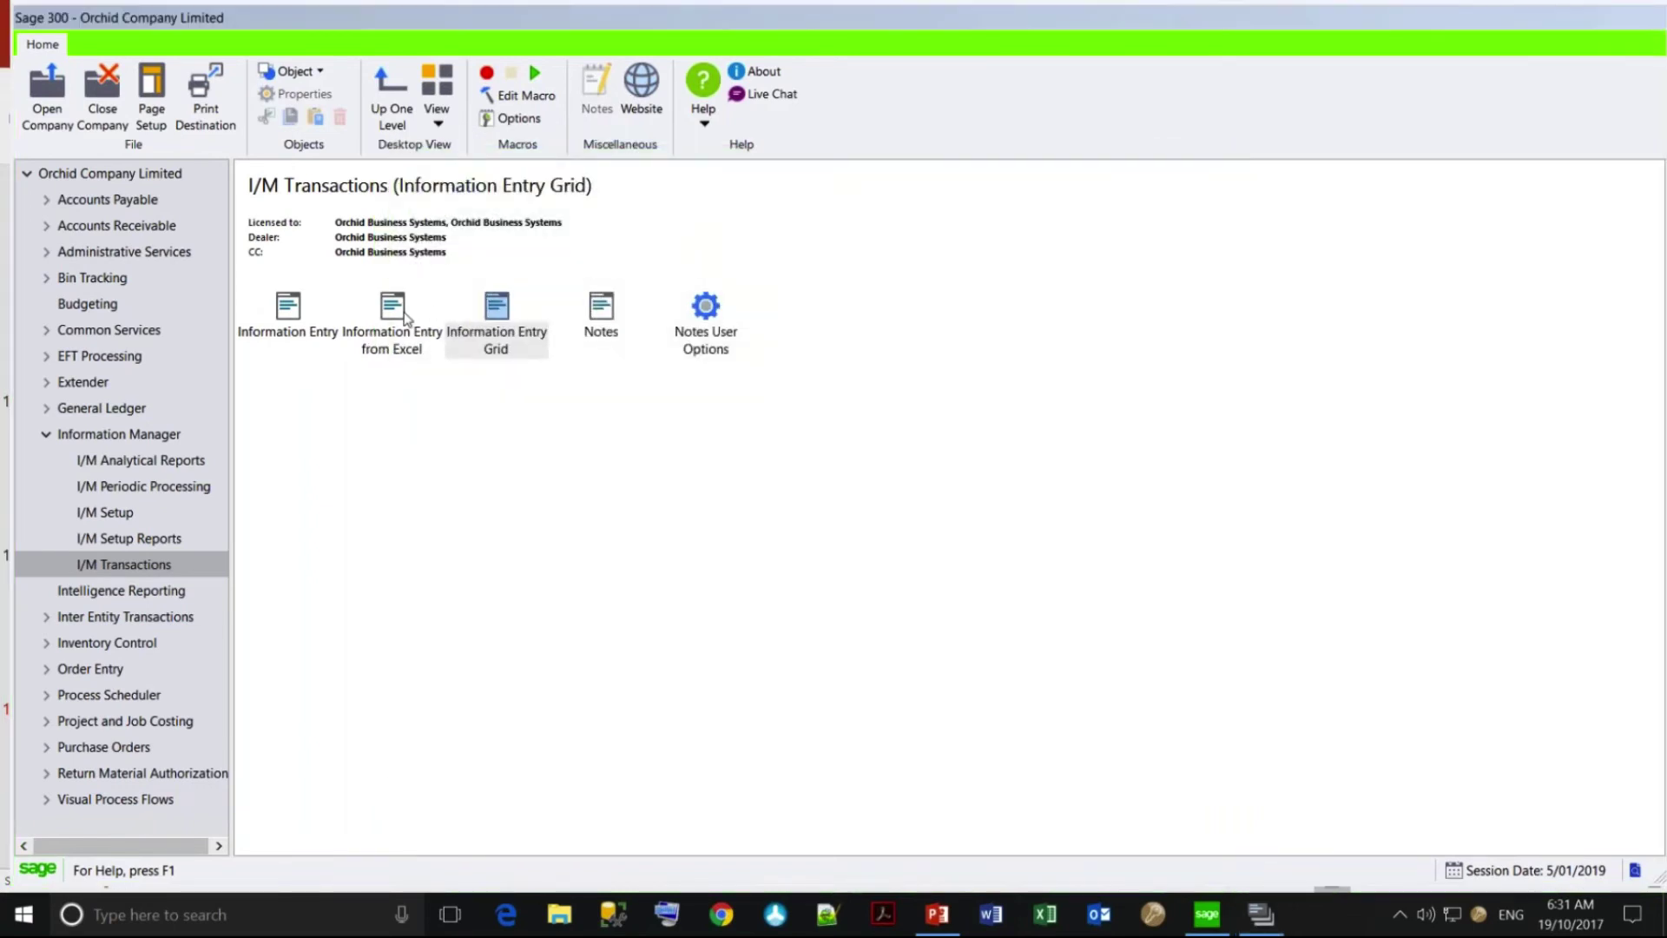
# Start the import/export macro of 5. Information Entry from Excel in the Budgeting folder, allowing its ActiveX controls.
pyautogui.click(395, 316)
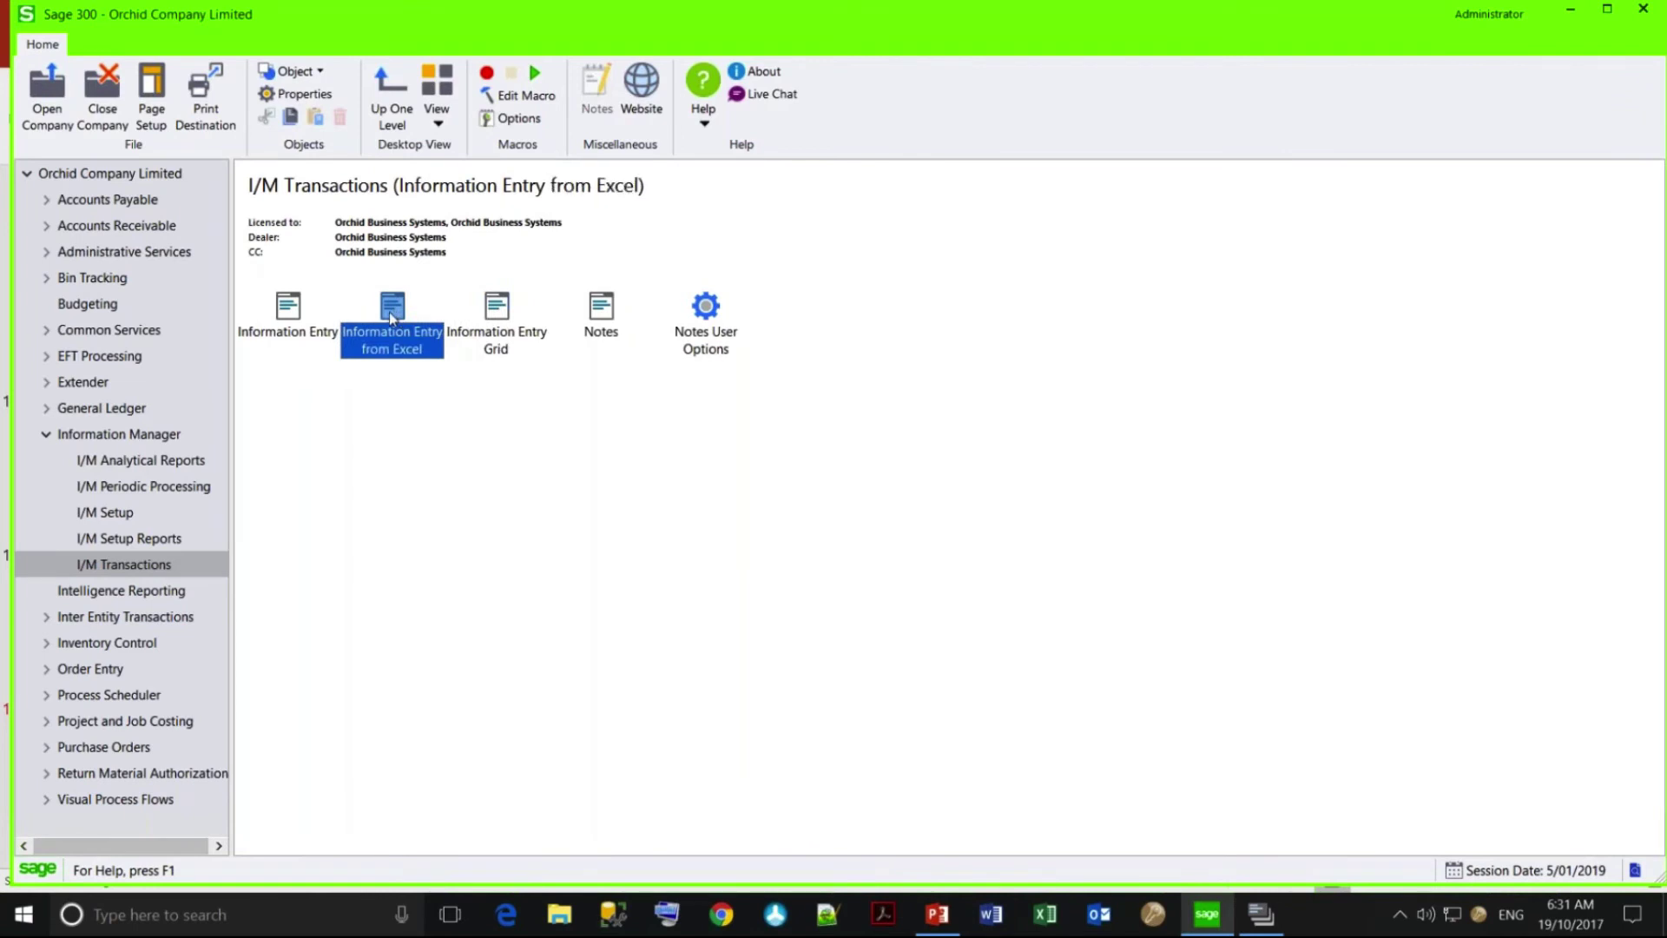
pyautogui.click(100, 306)
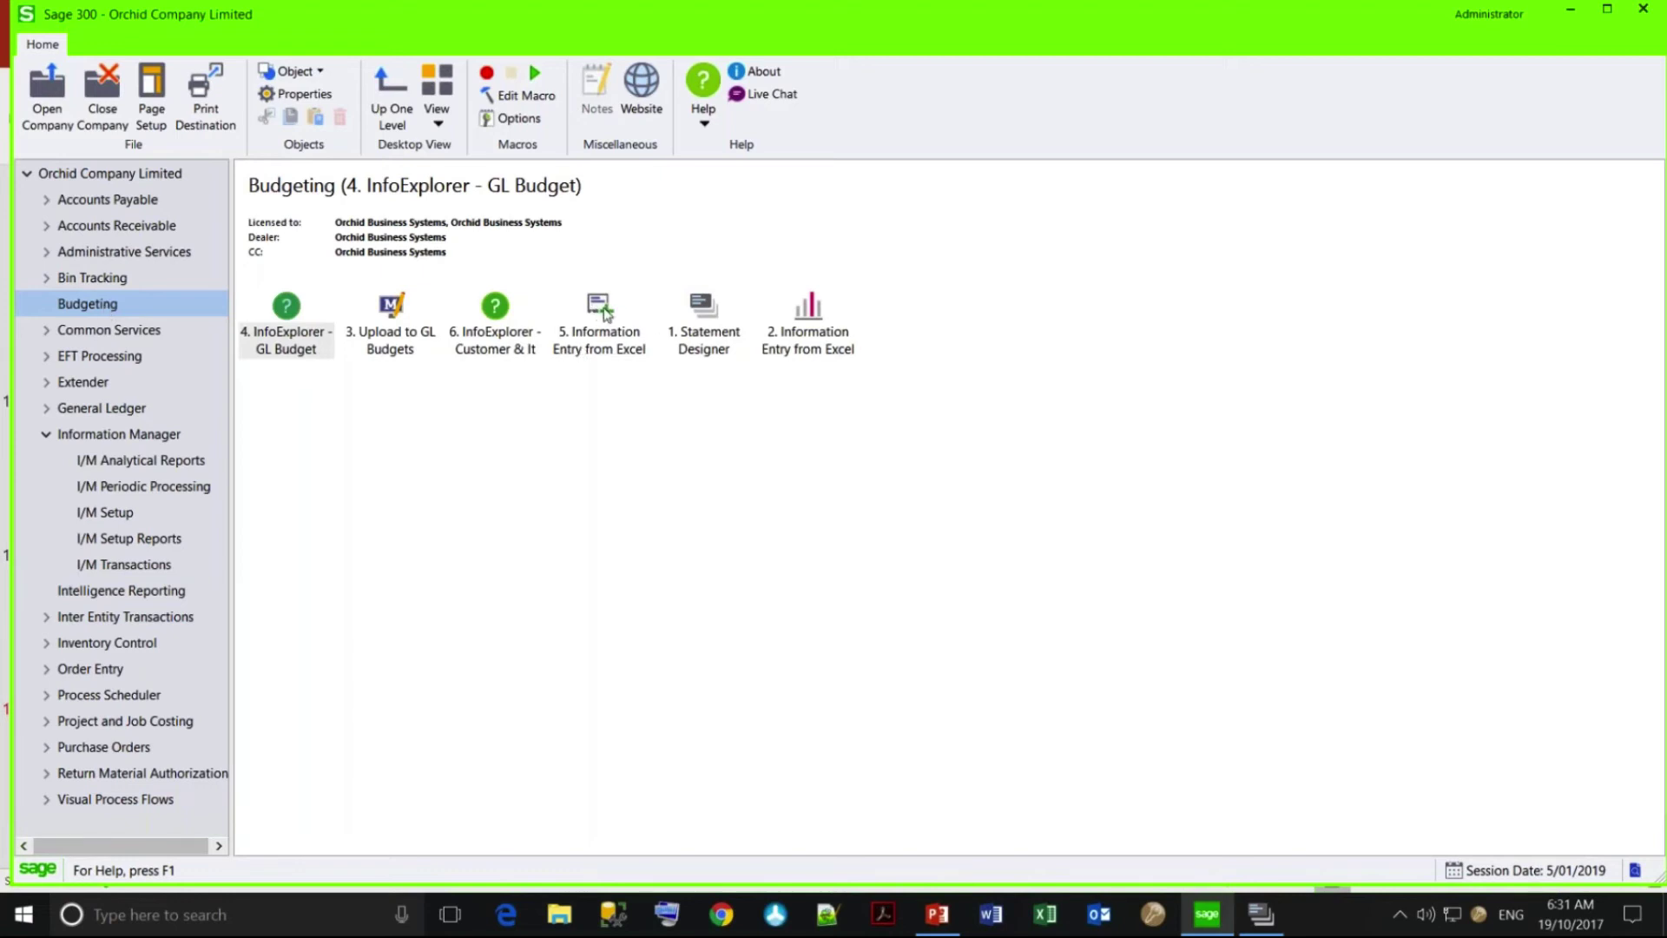
pyautogui.click(601, 311)
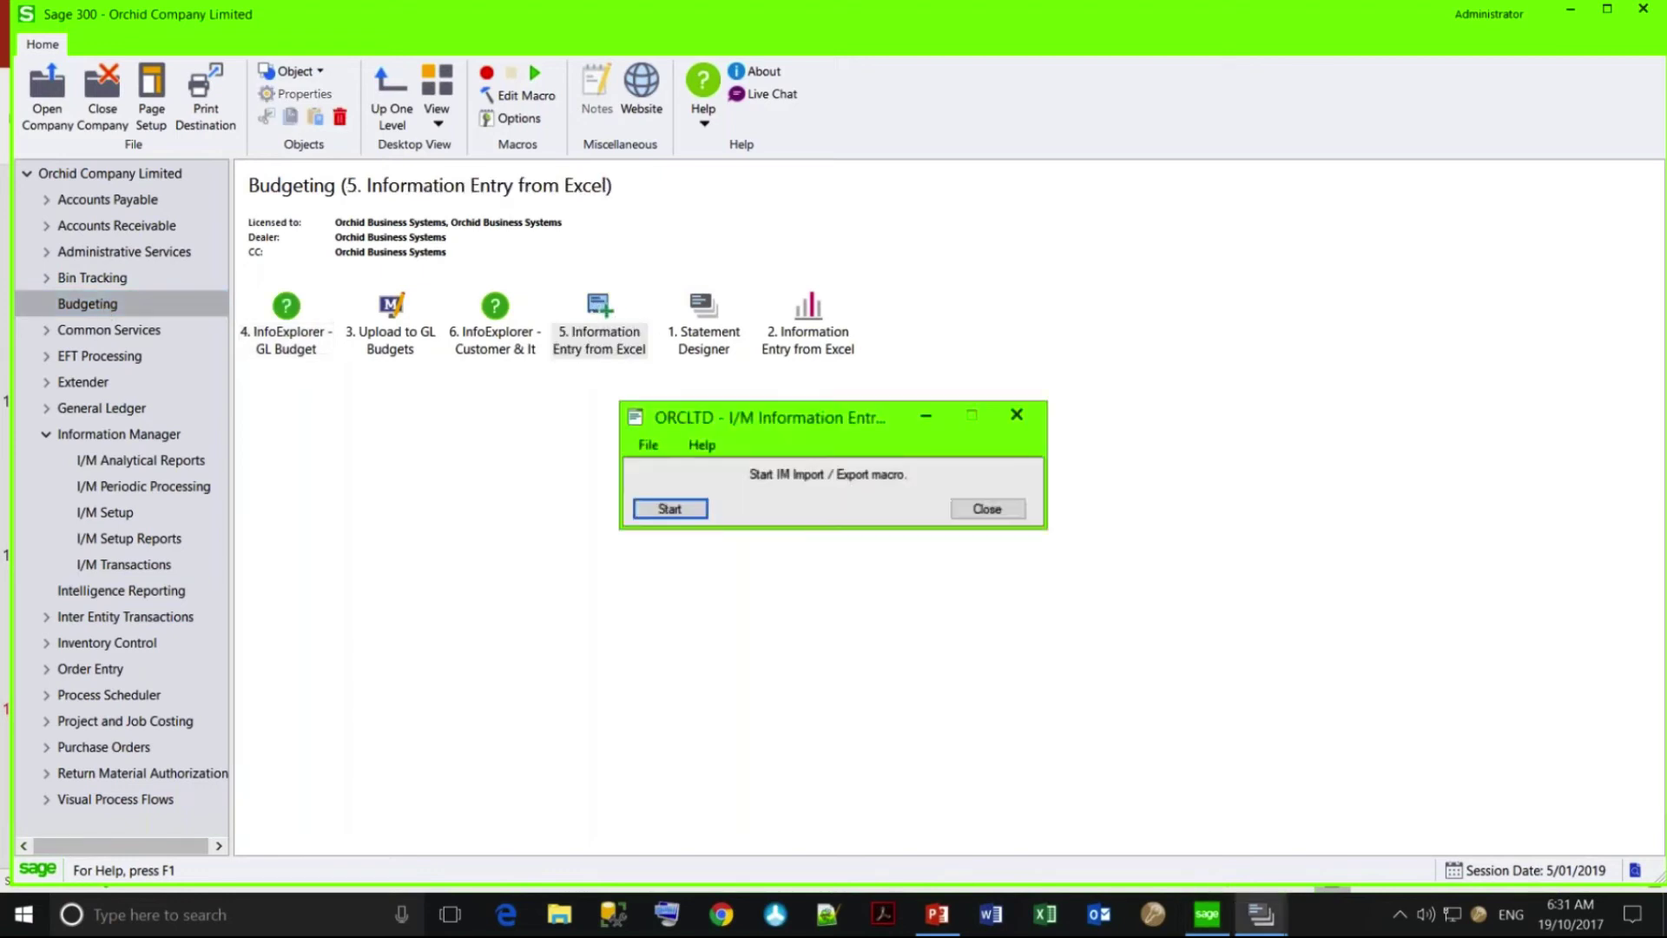
pyautogui.click(688, 512)
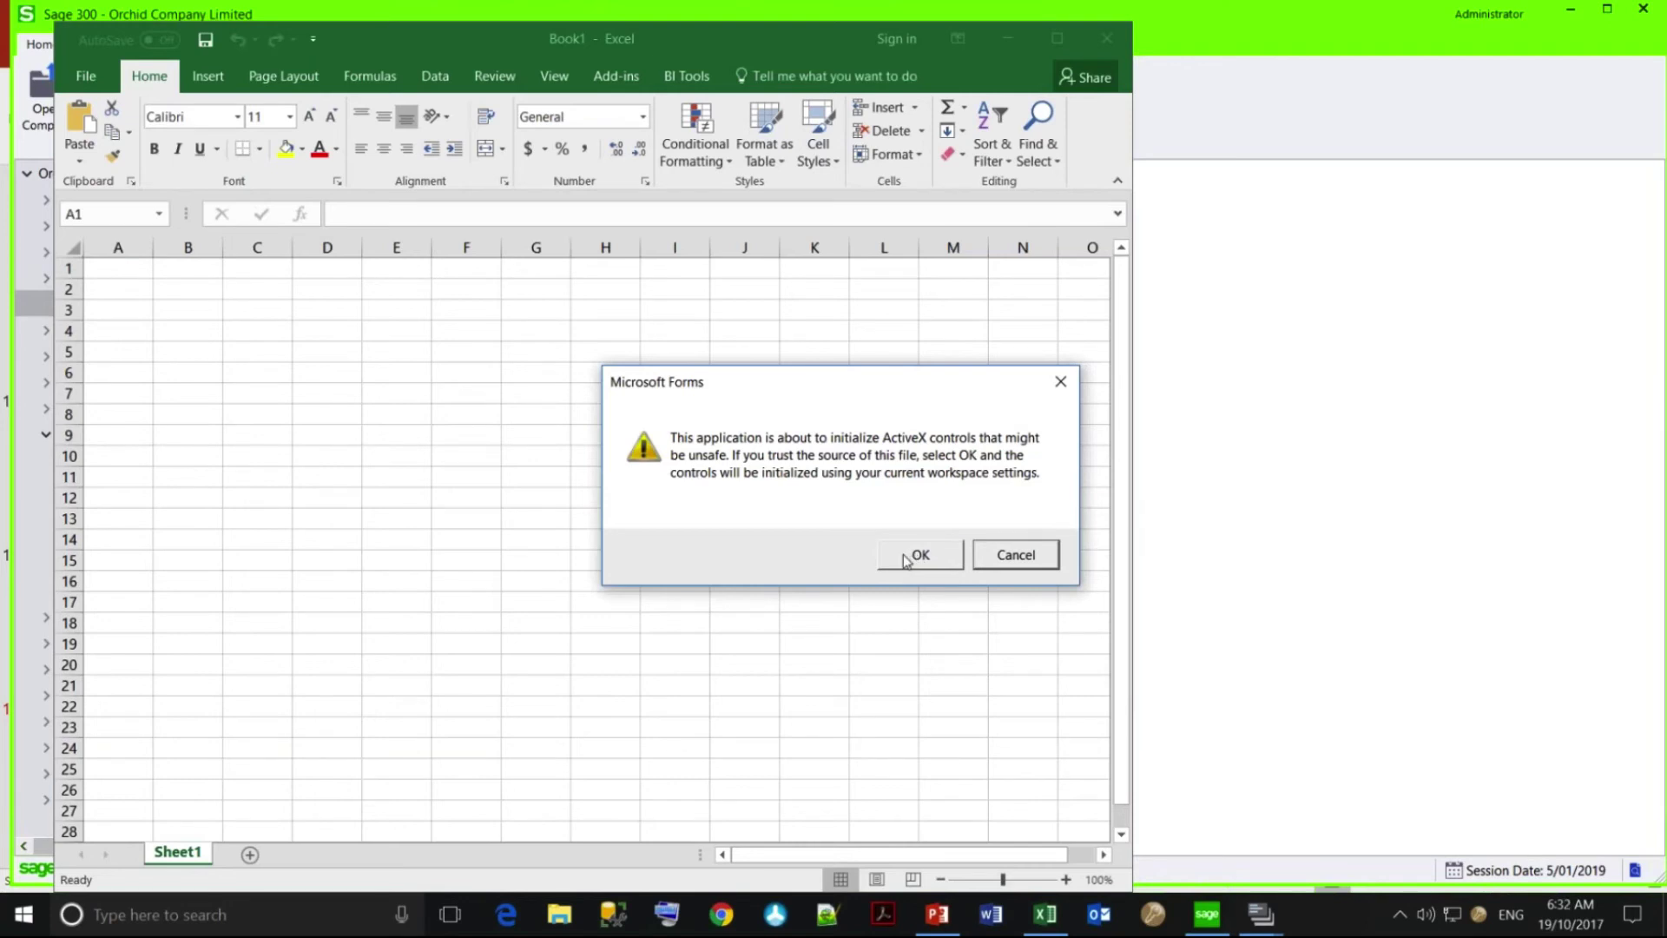
pyautogui.click(906, 557)
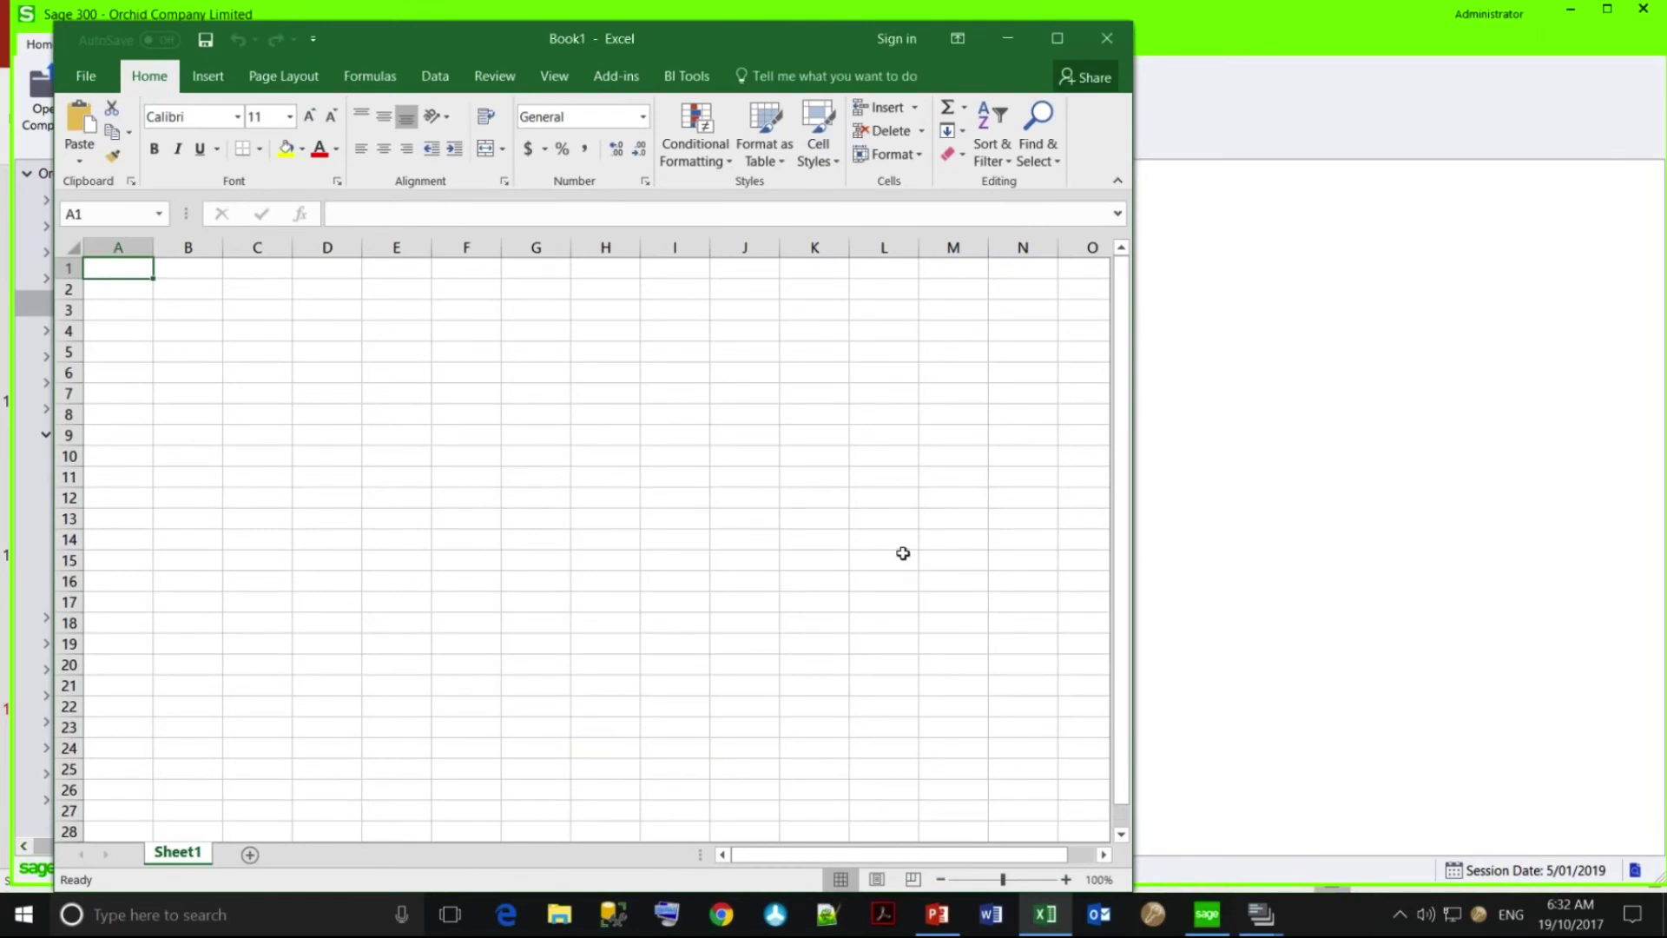
# Open the recent workbook Budget Example.xls and maximise its window.
pyautogui.click(617, 80)
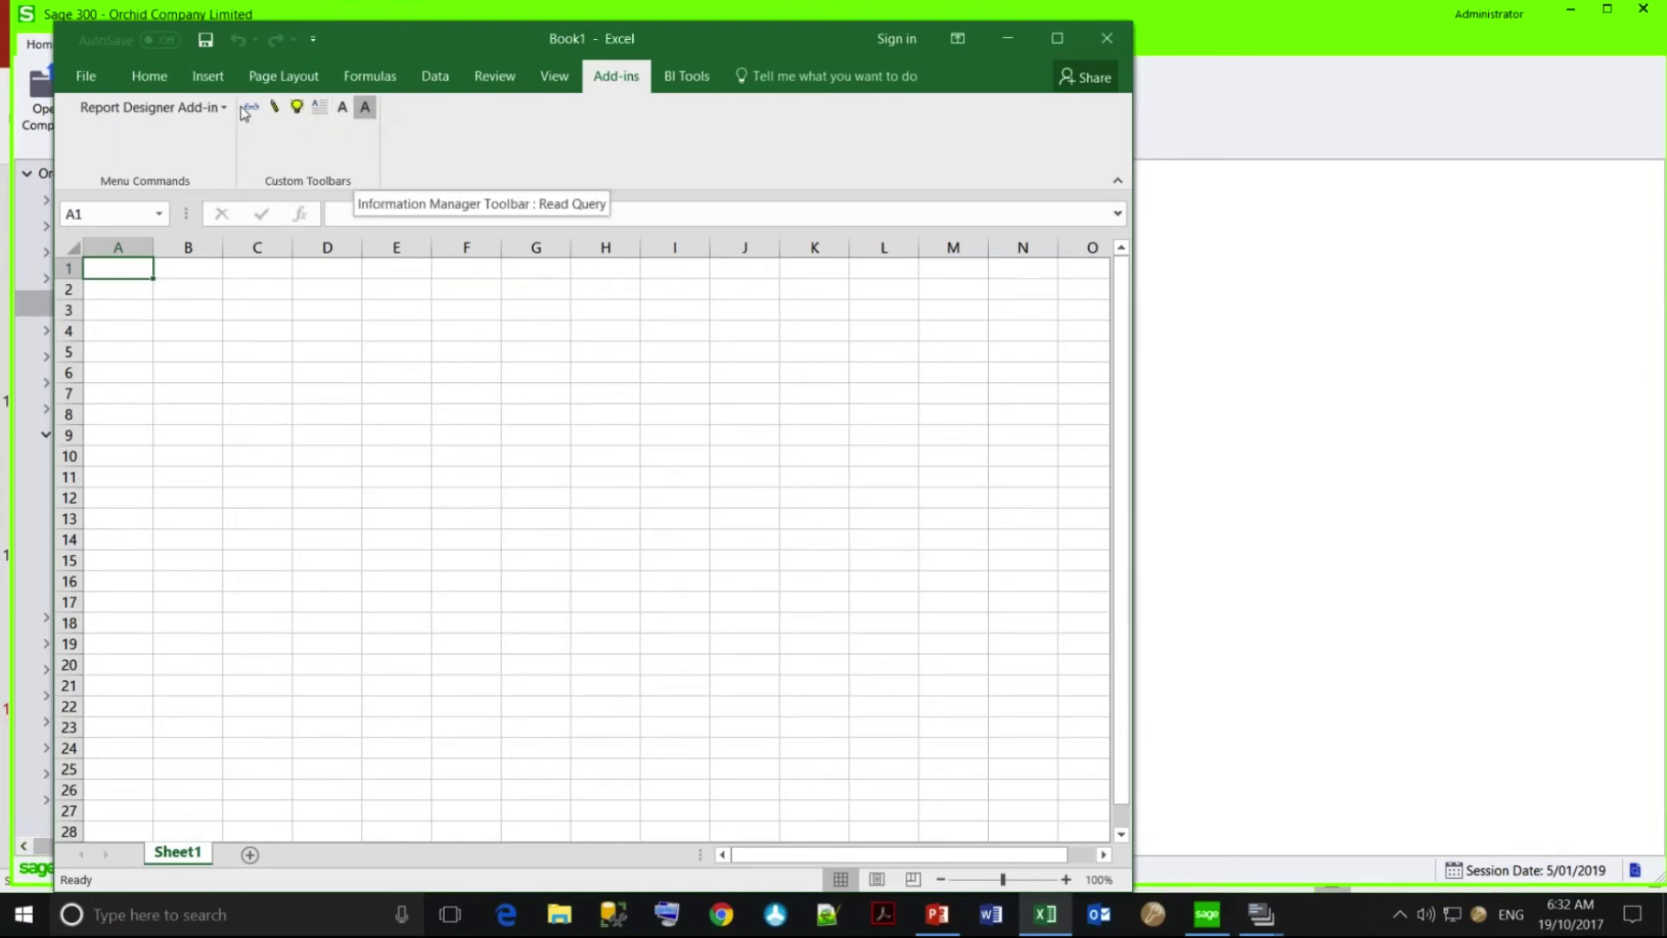
pyautogui.click(90, 79)
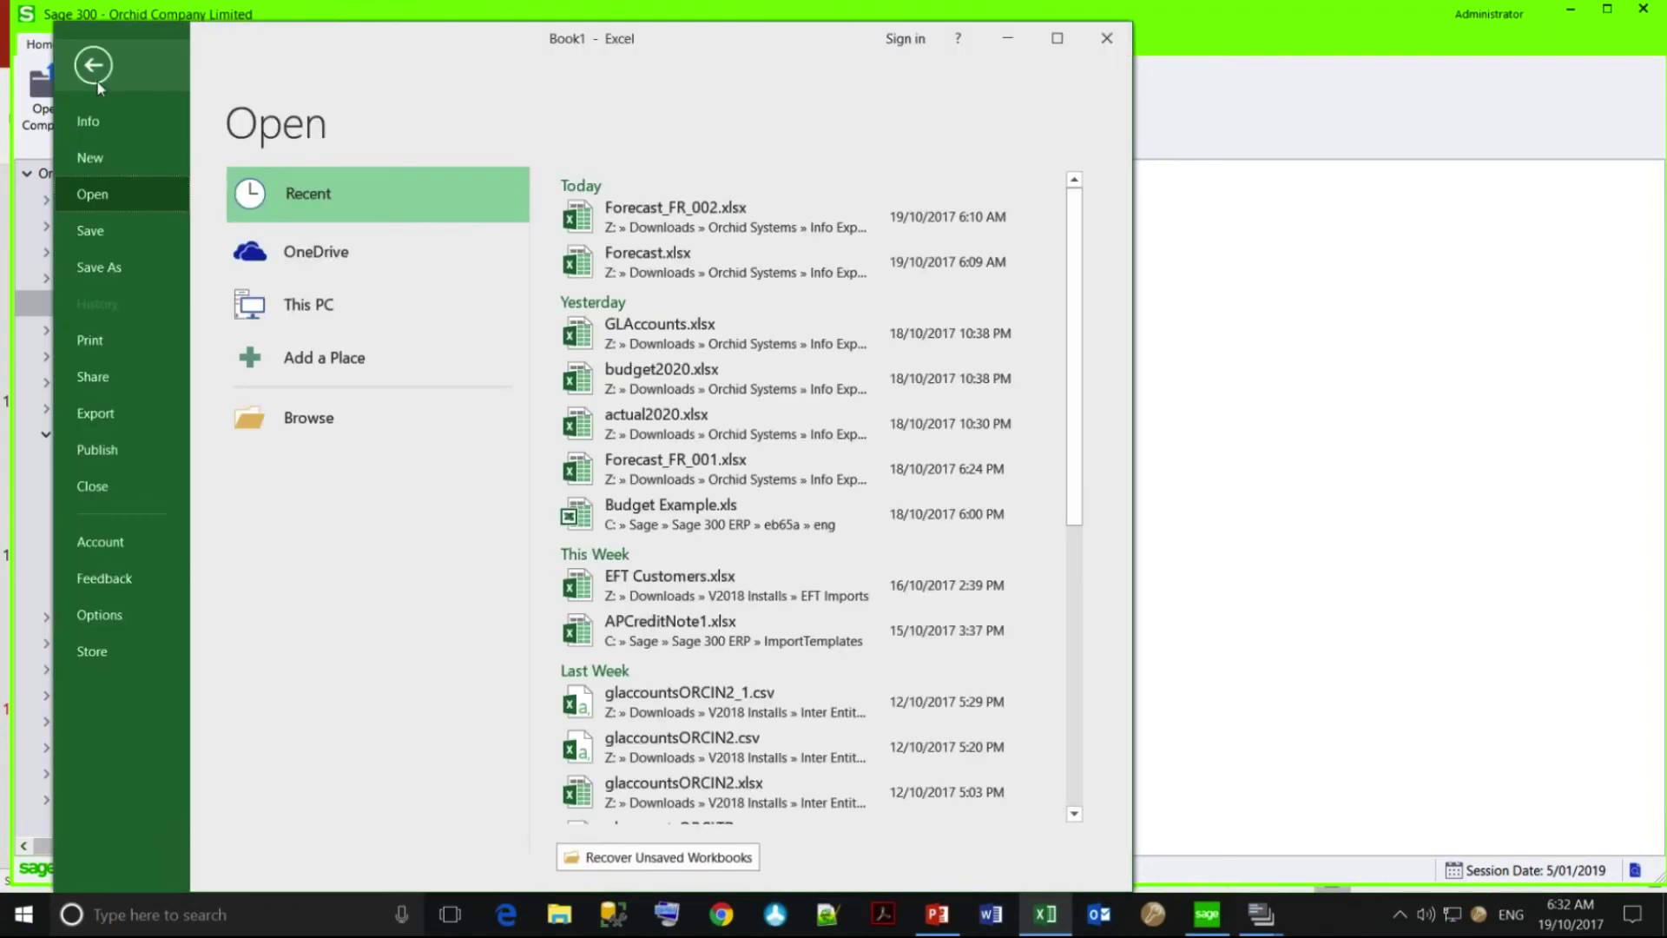
pyautogui.click(705, 519)
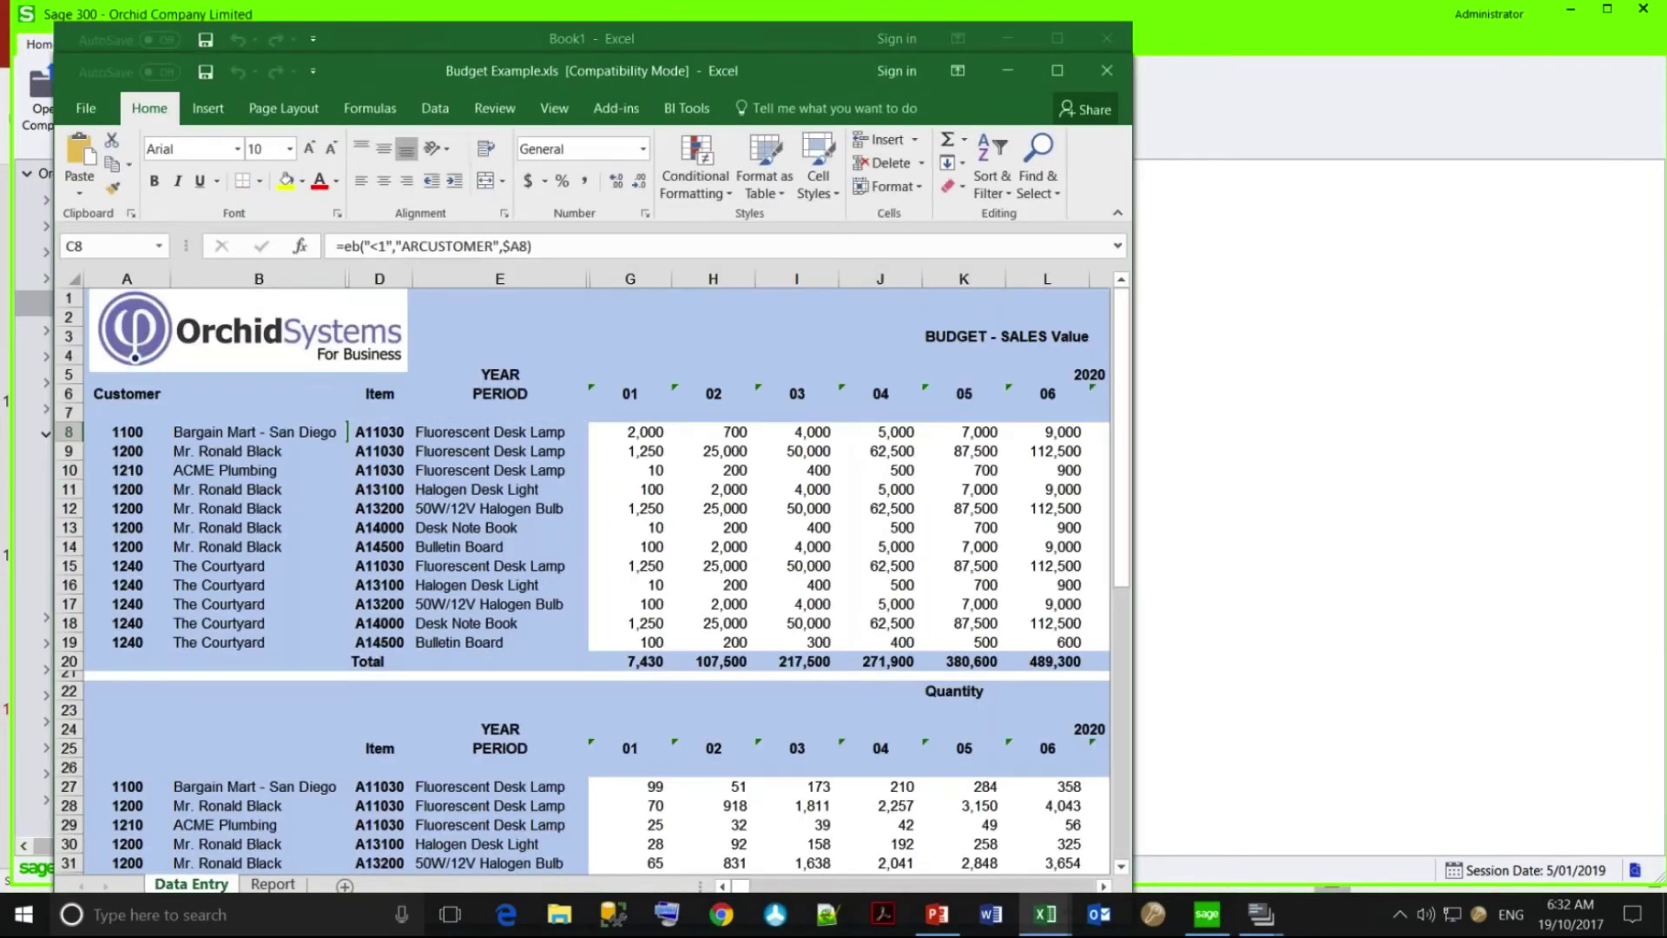
pyautogui.click(1056, 71)
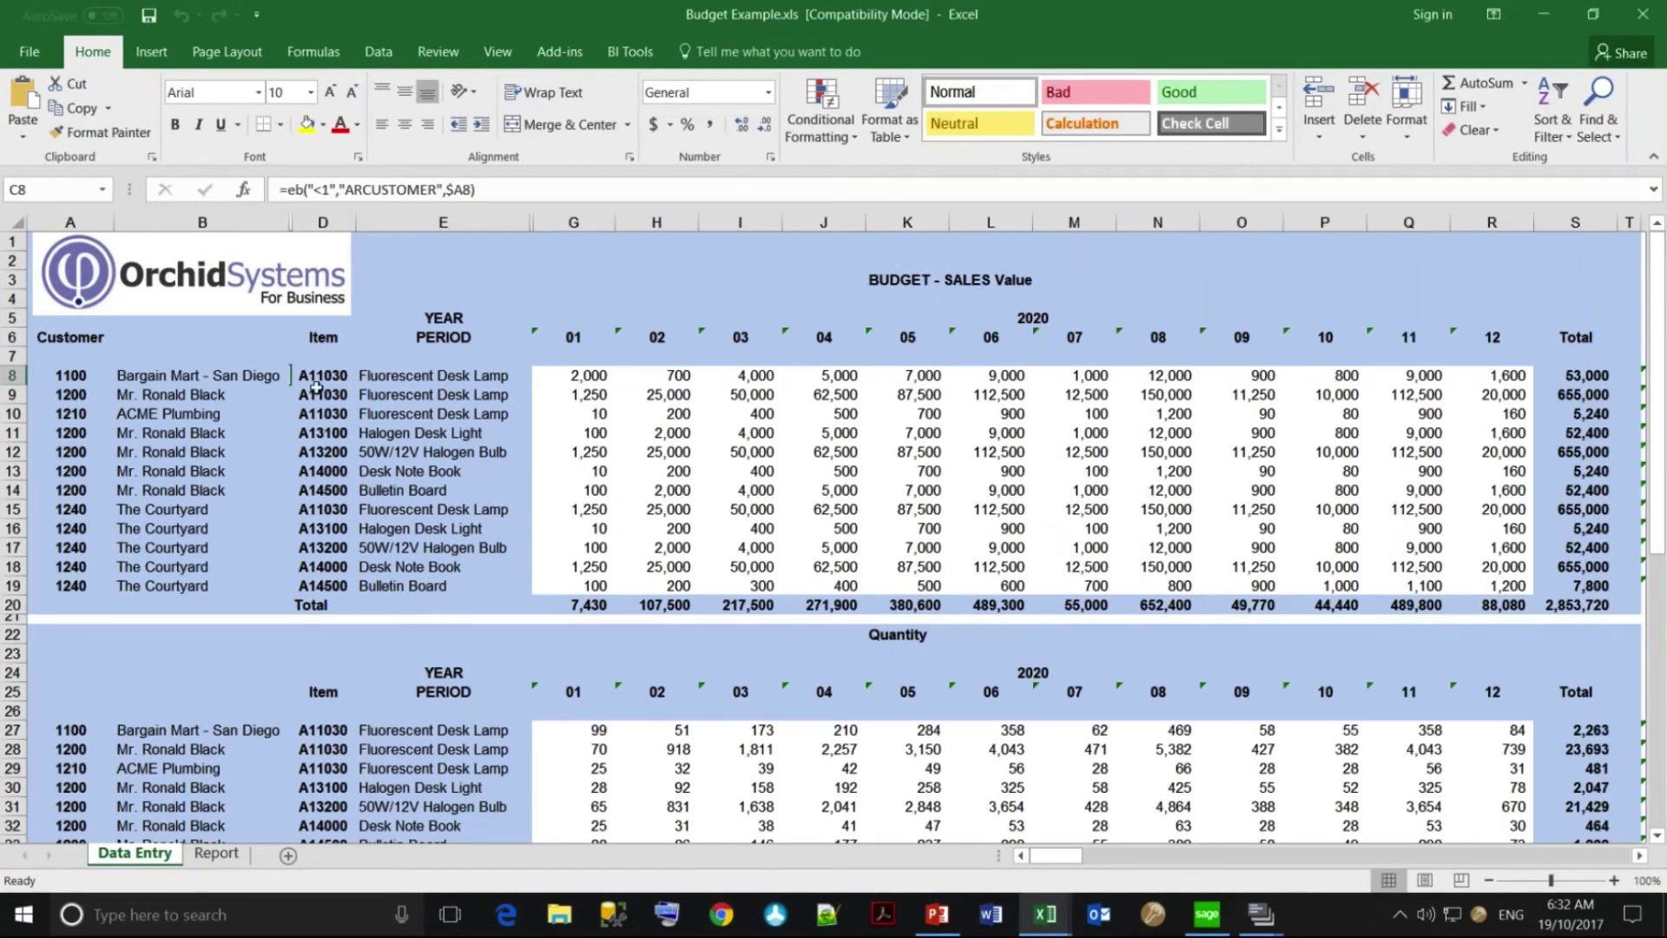
# Examine the monthly sales value, quantity and cost value budget blocks on the Data Entry sheet.
pyautogui.click(597, 378)
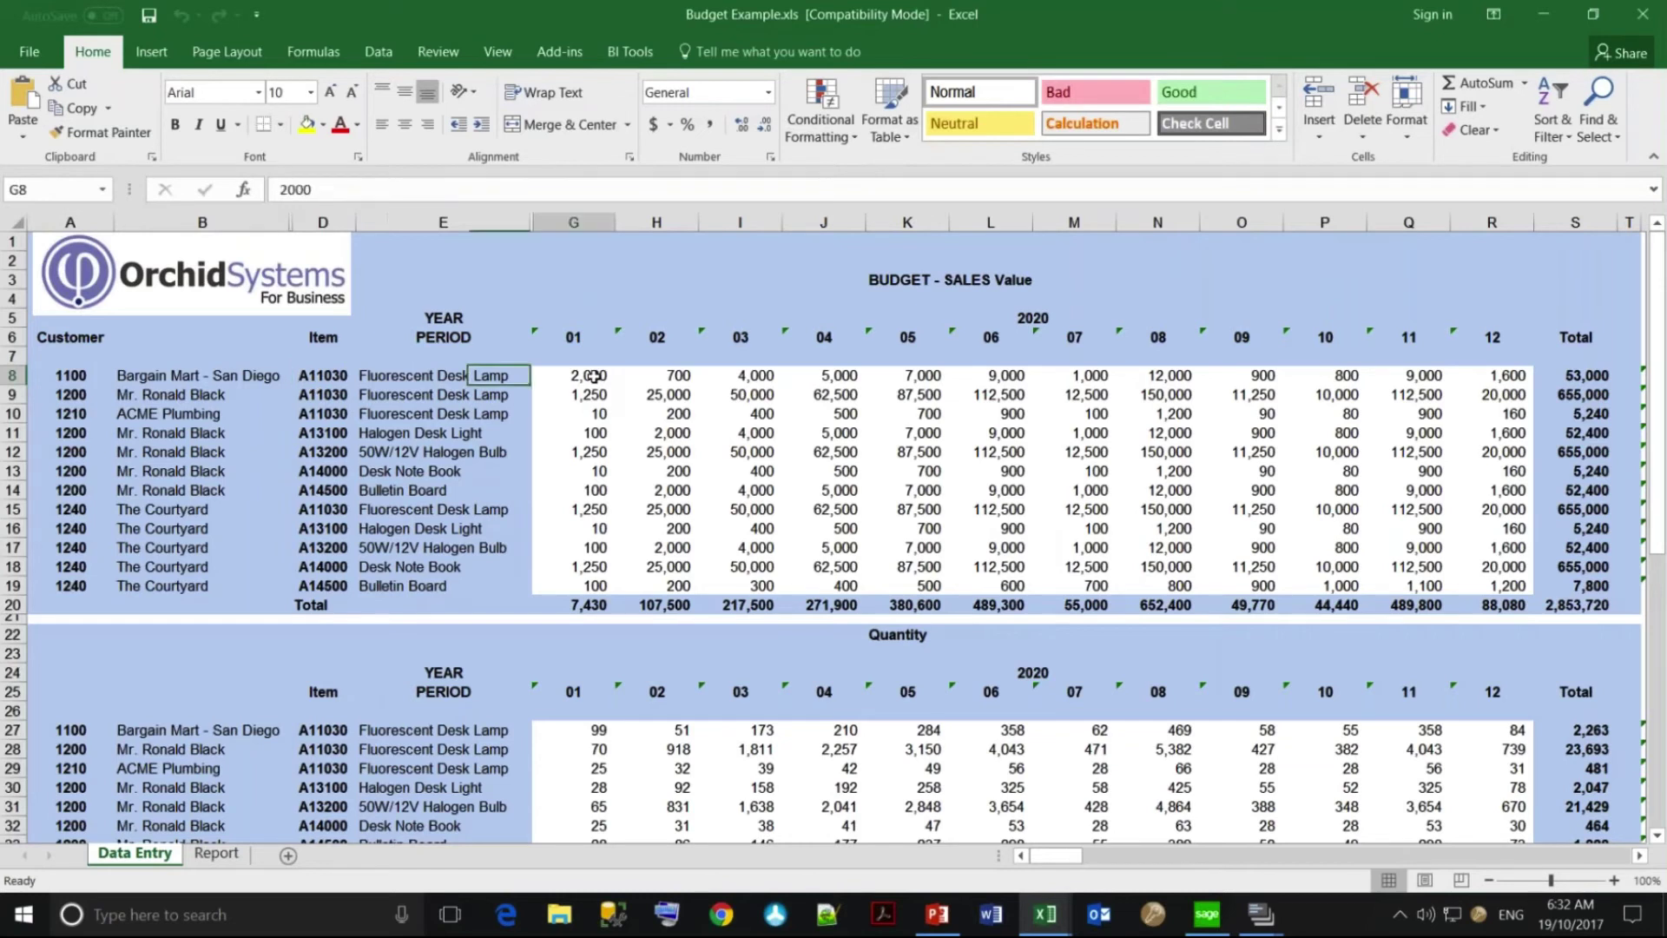
pyautogui.moveTo(593, 450); pyautogui.dragTo(685, 548)
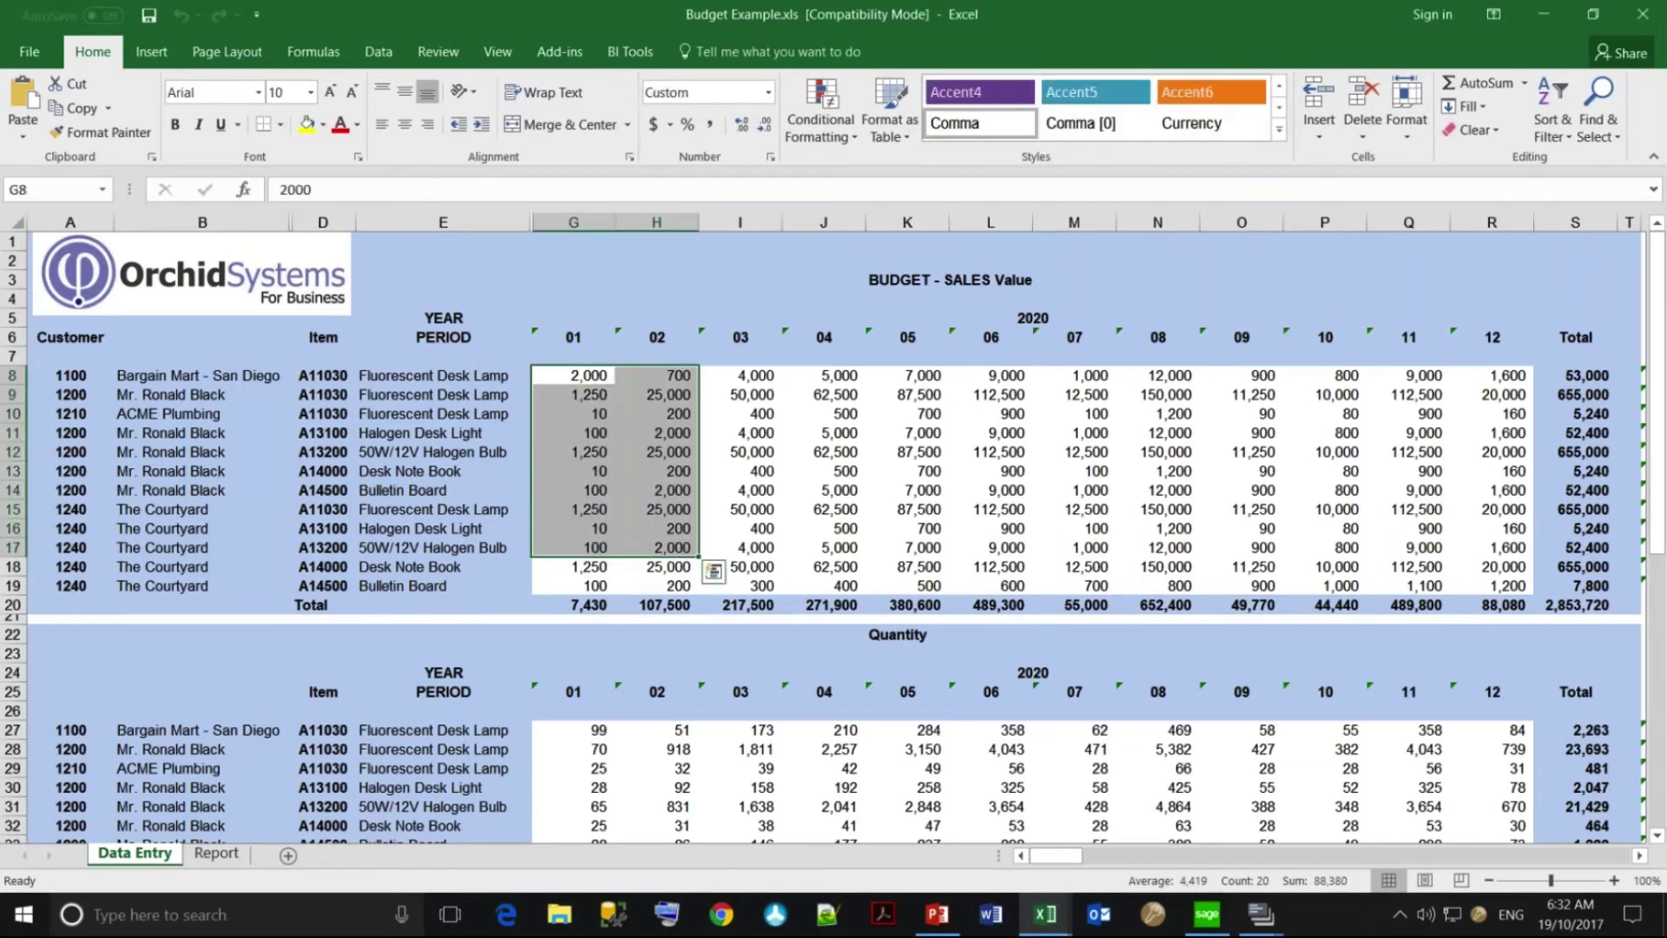
pyautogui.moveTo(579, 726); pyautogui.dragTo(702, 799)
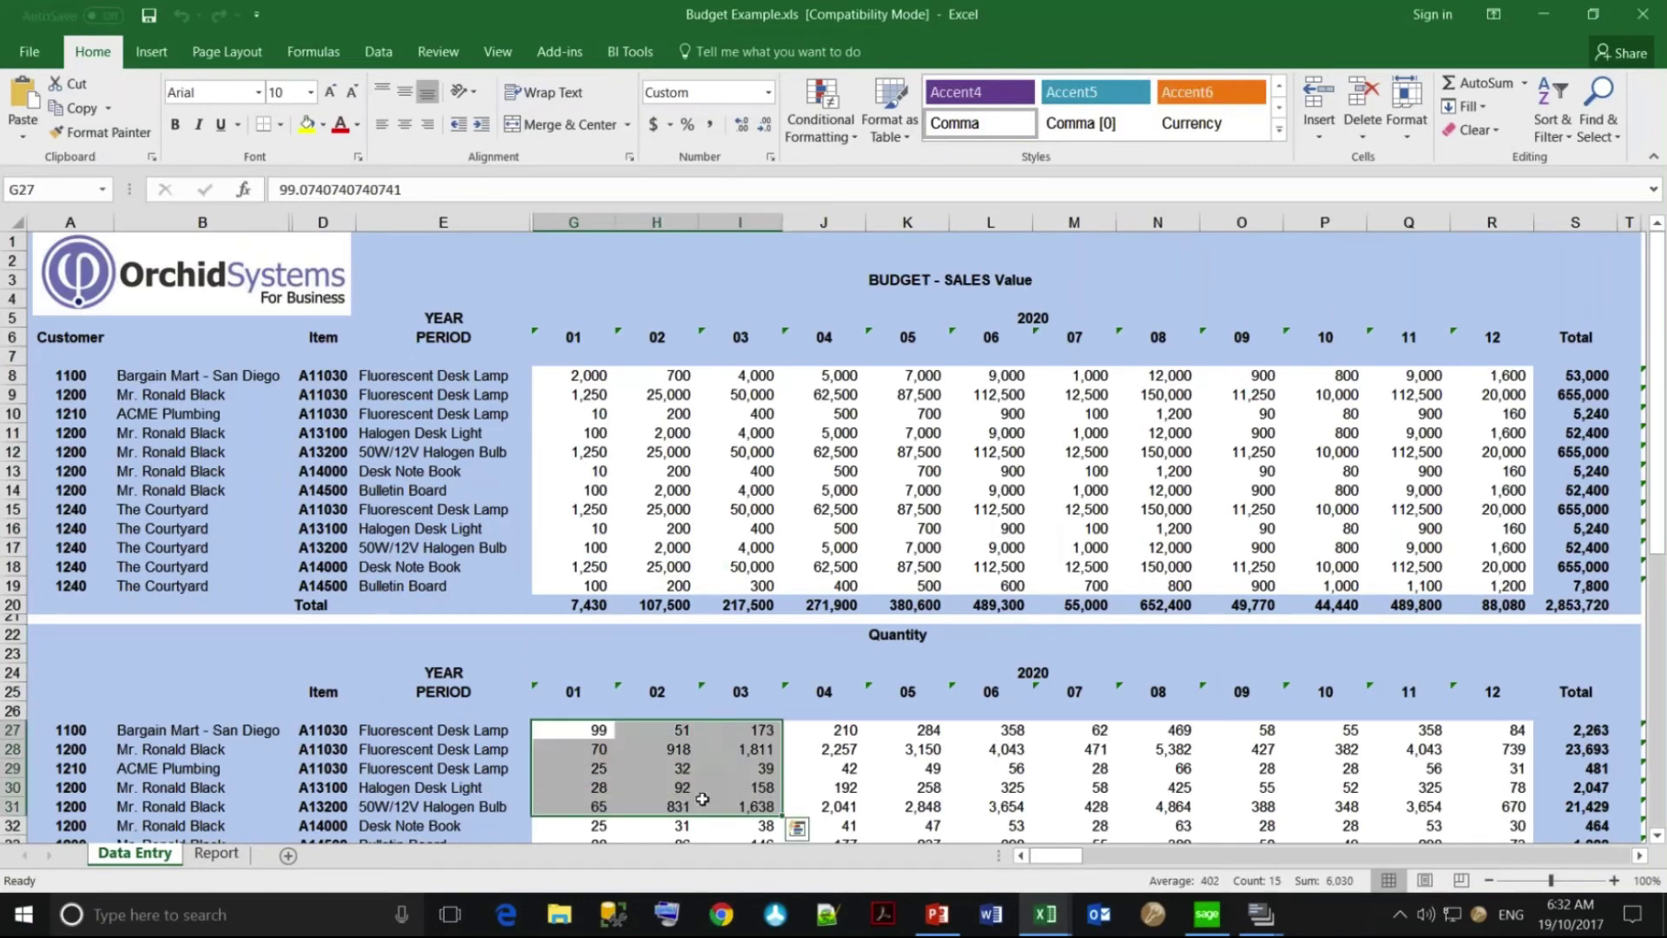
pyautogui.scroll(-1, 702, 798)
pyautogui.scroll(-7, 702, 798)
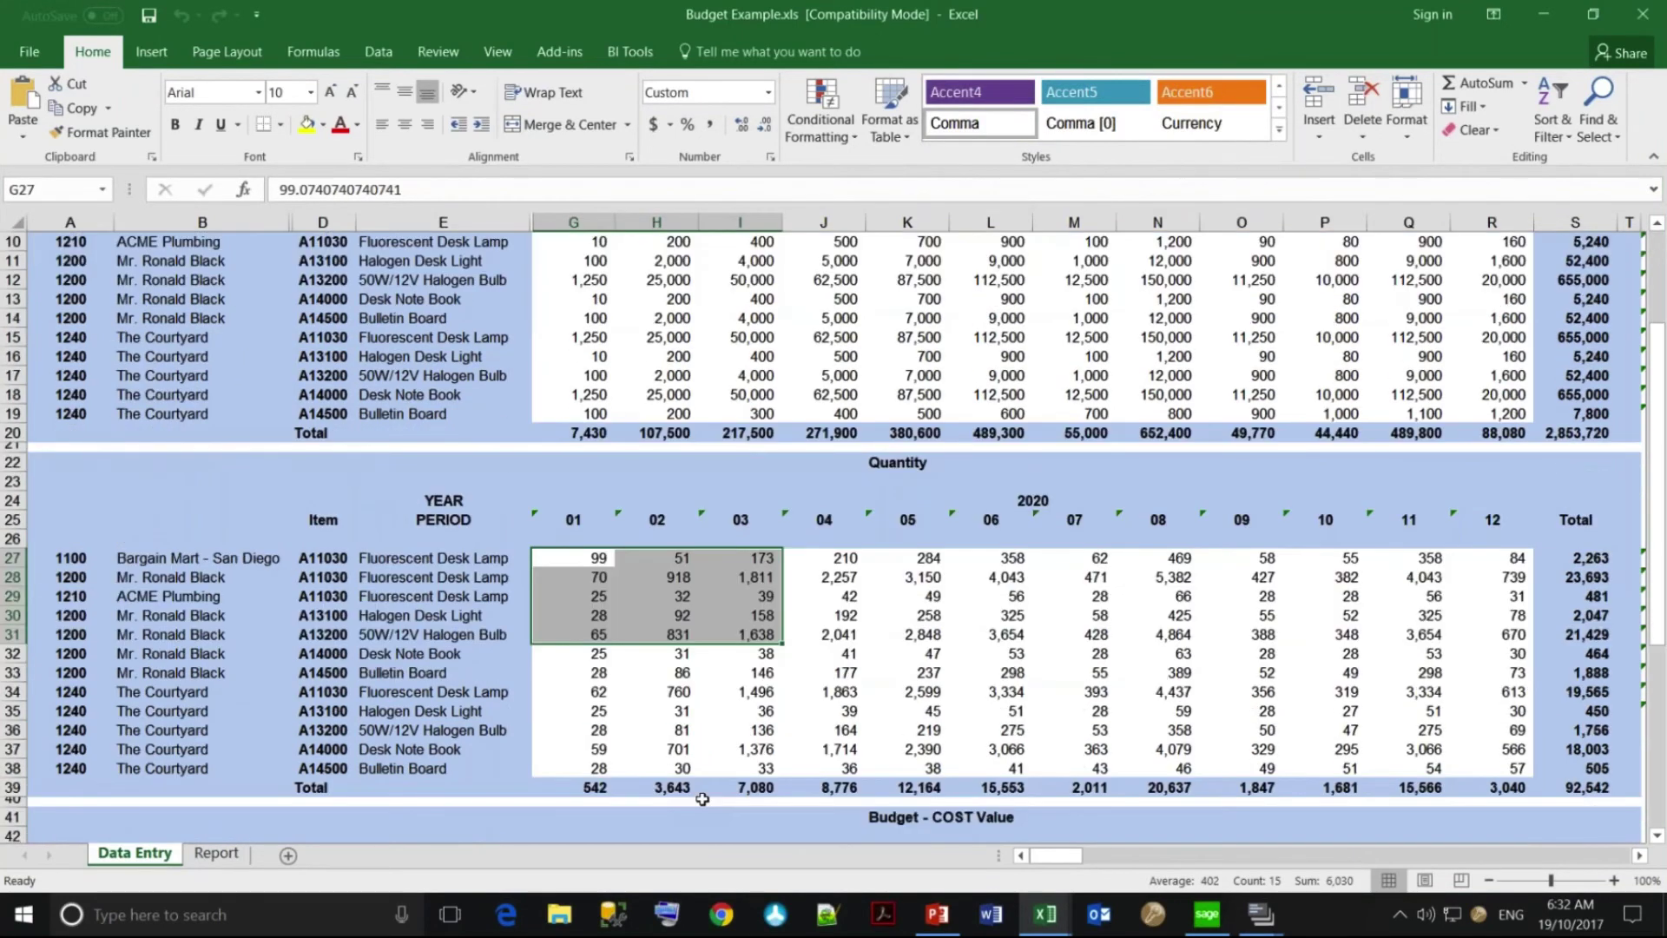
pyautogui.click(595, 635)
pyautogui.moveTo(599, 667); pyautogui.dragTo(772, 790)
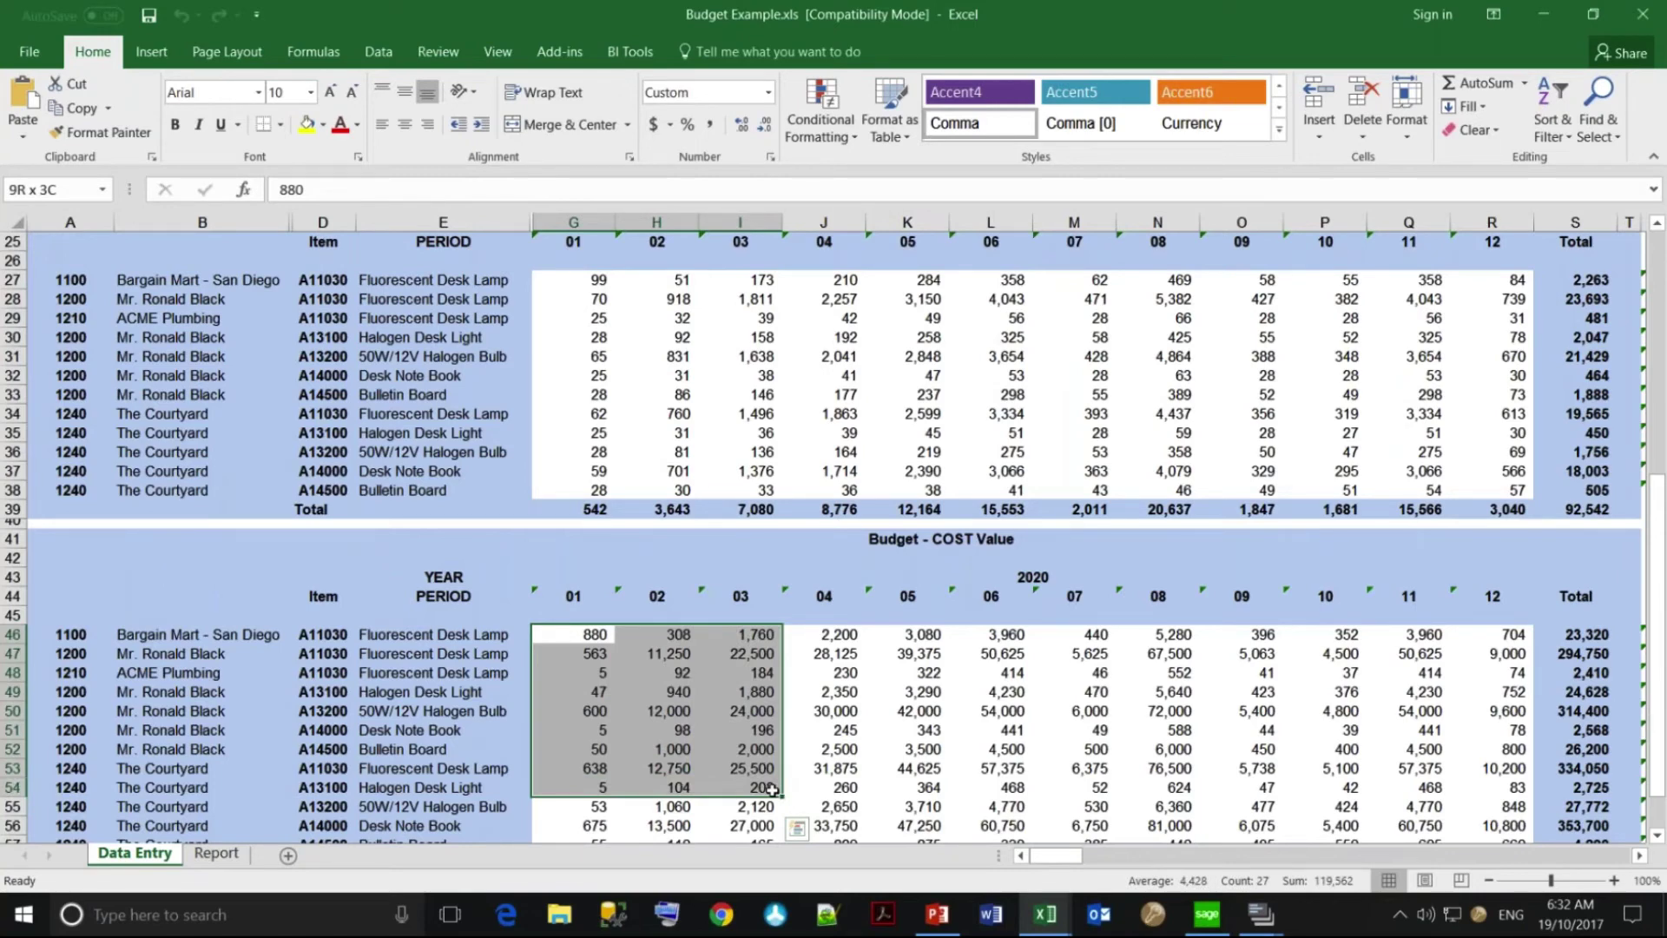
pyautogui.moveTo(771, 789); pyautogui.dragTo(772, 788)
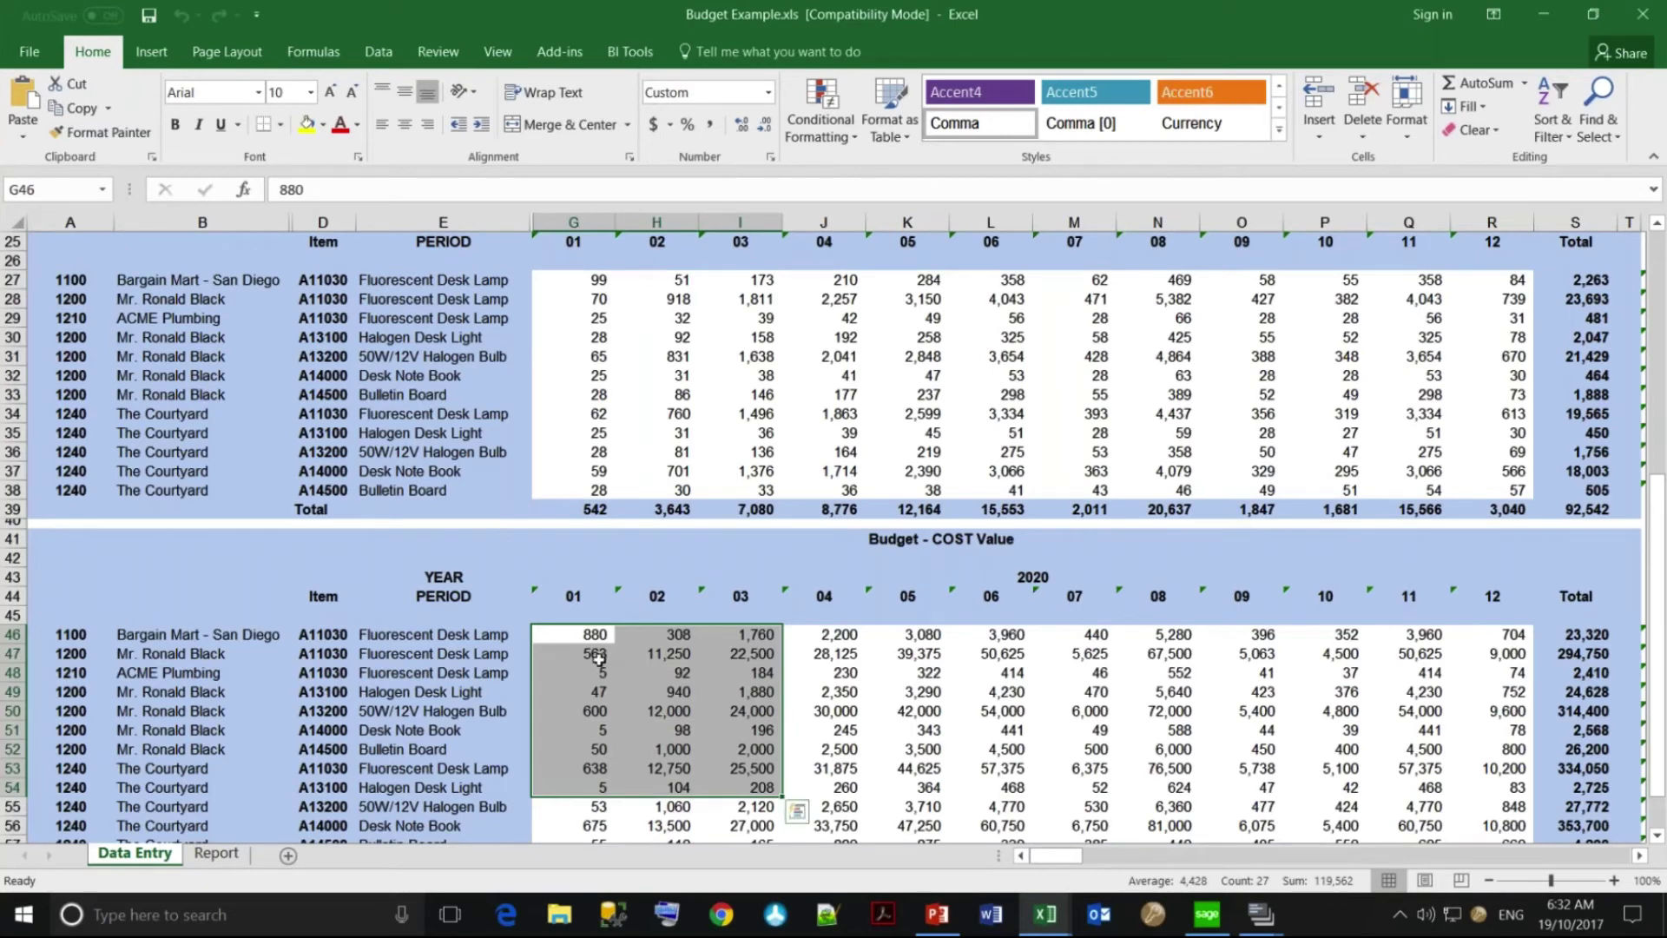
pyautogui.scroll(2, 653, 402)
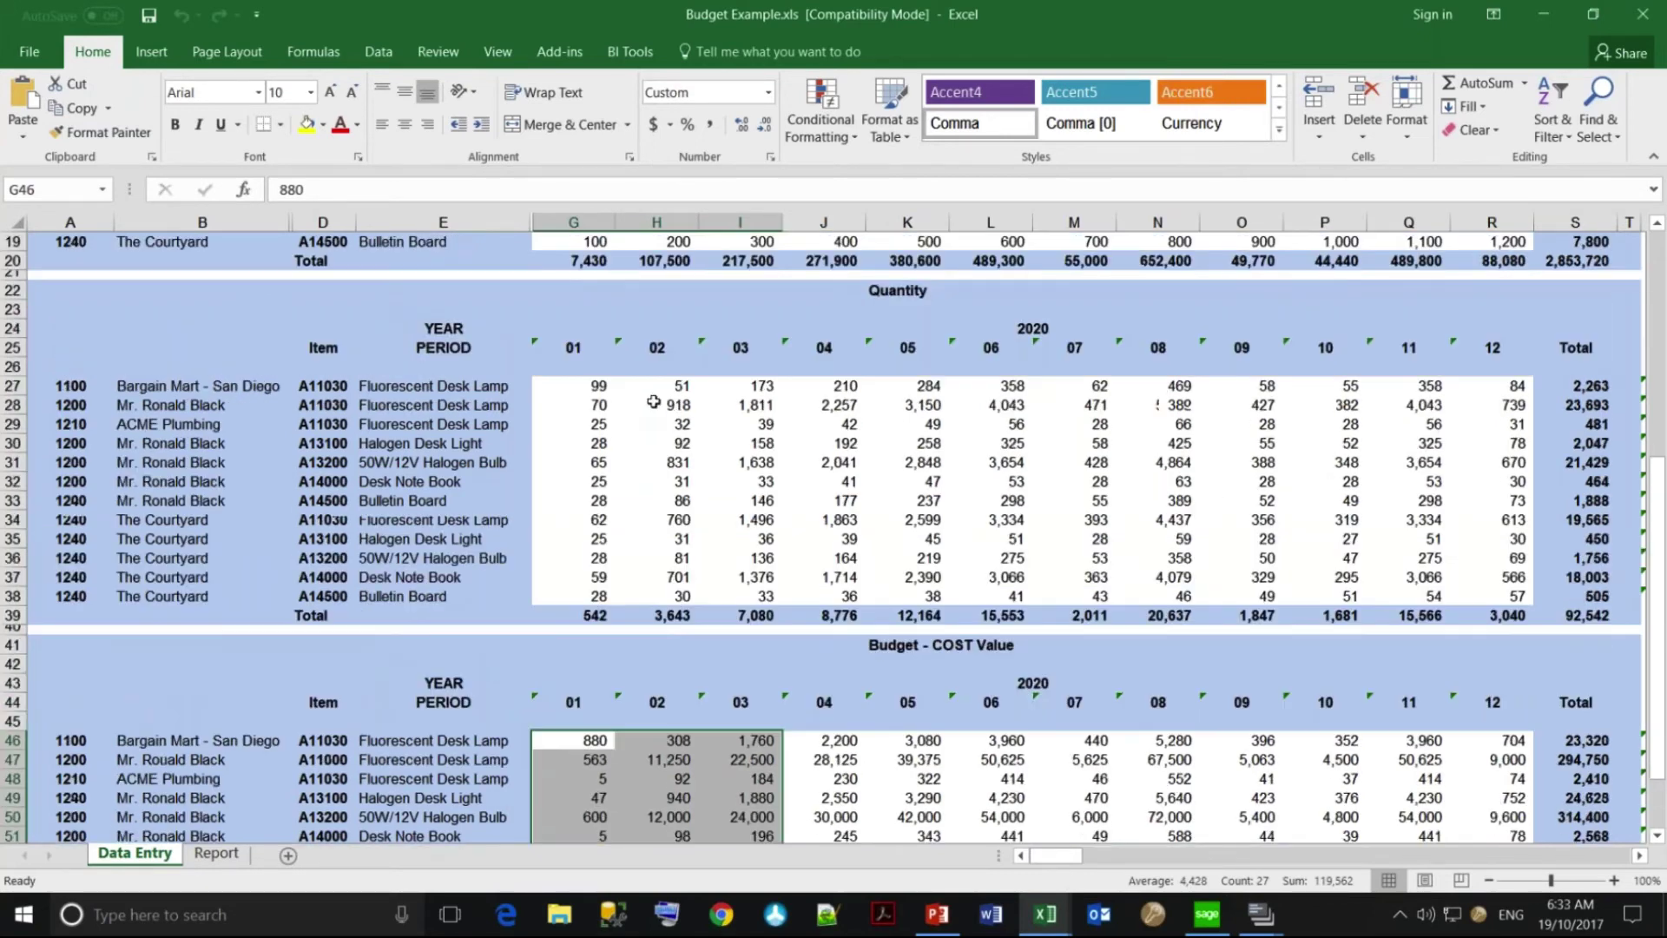
pyautogui.scroll(6, 653, 402)
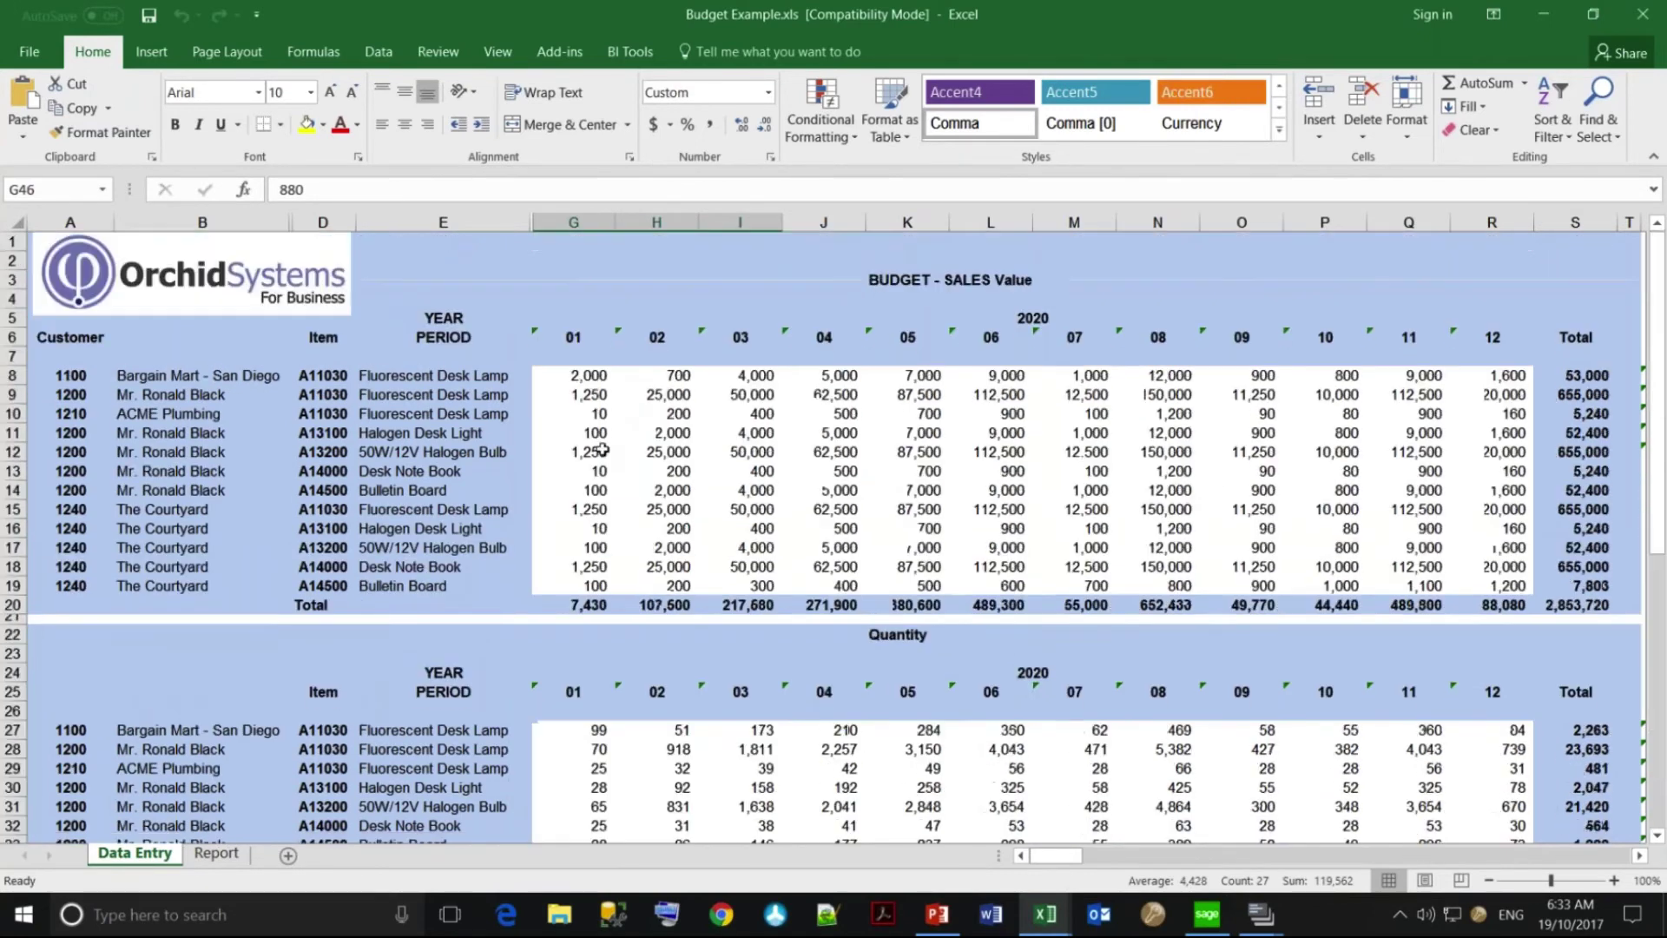
# Inspect the BUDVALUE write-back formula in cell U8, beside the first sales value row.
pyautogui.click(599, 376)
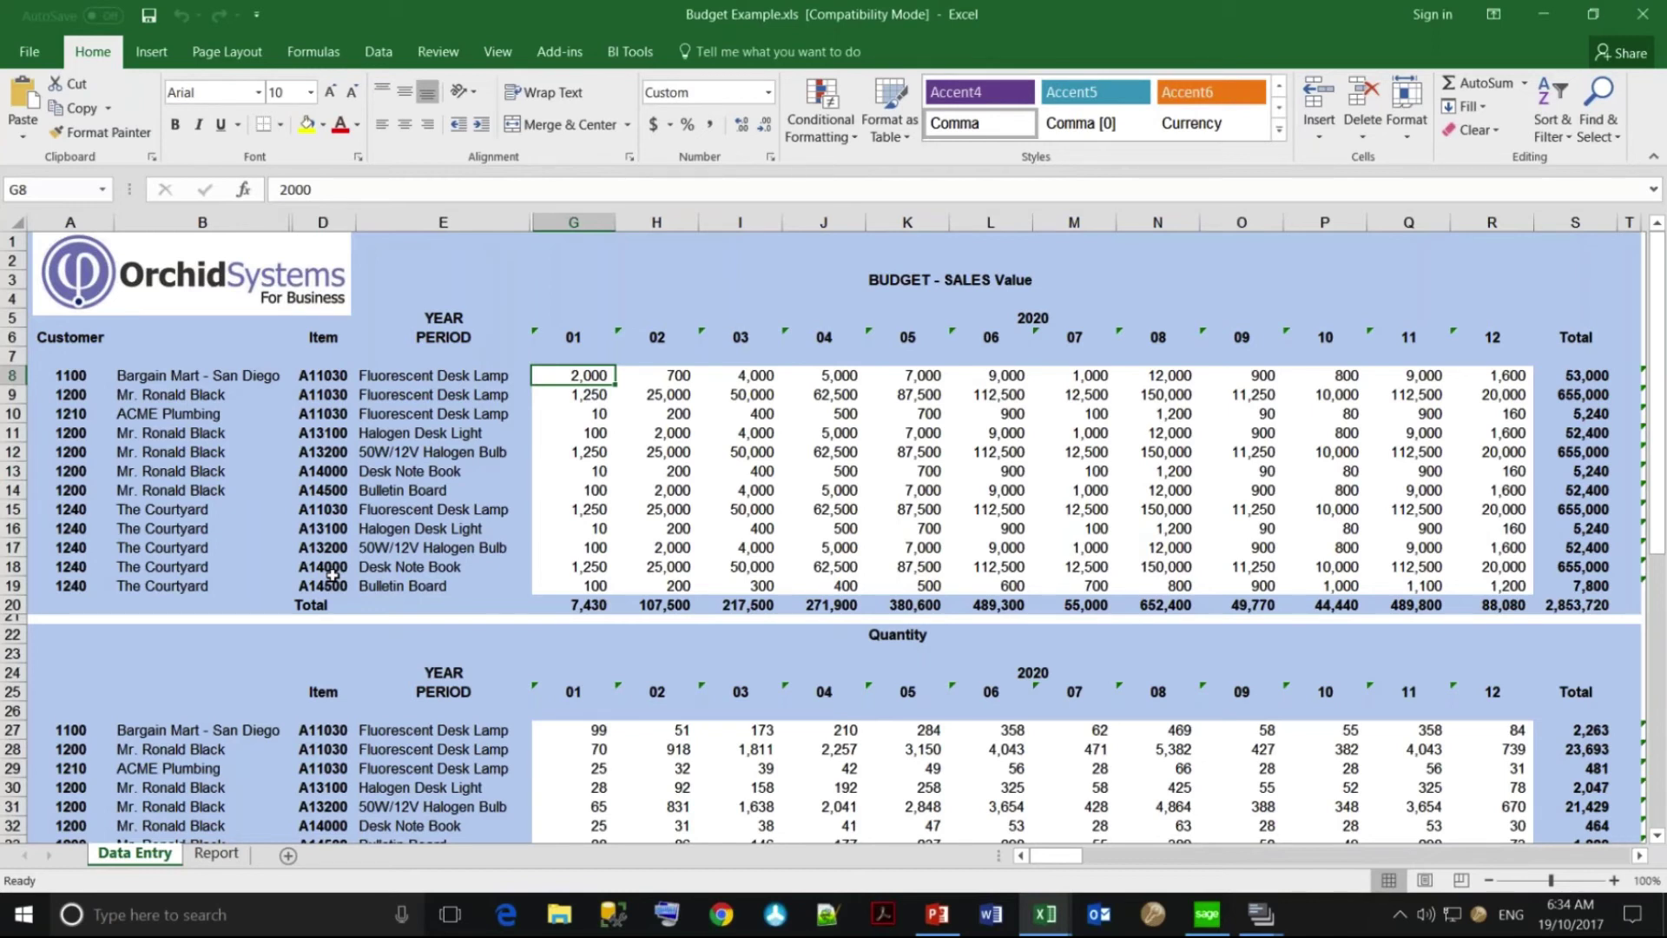
pyautogui.press('Right')
pyautogui.press('Right')
pyautogui.press('Right')
pyautogui.press('Right')
pyautogui.press('Right')
pyautogui.press('Right')
pyautogui.press('Right')
pyautogui.press('Right')
pyautogui.press('Right')
pyautogui.press('Right')
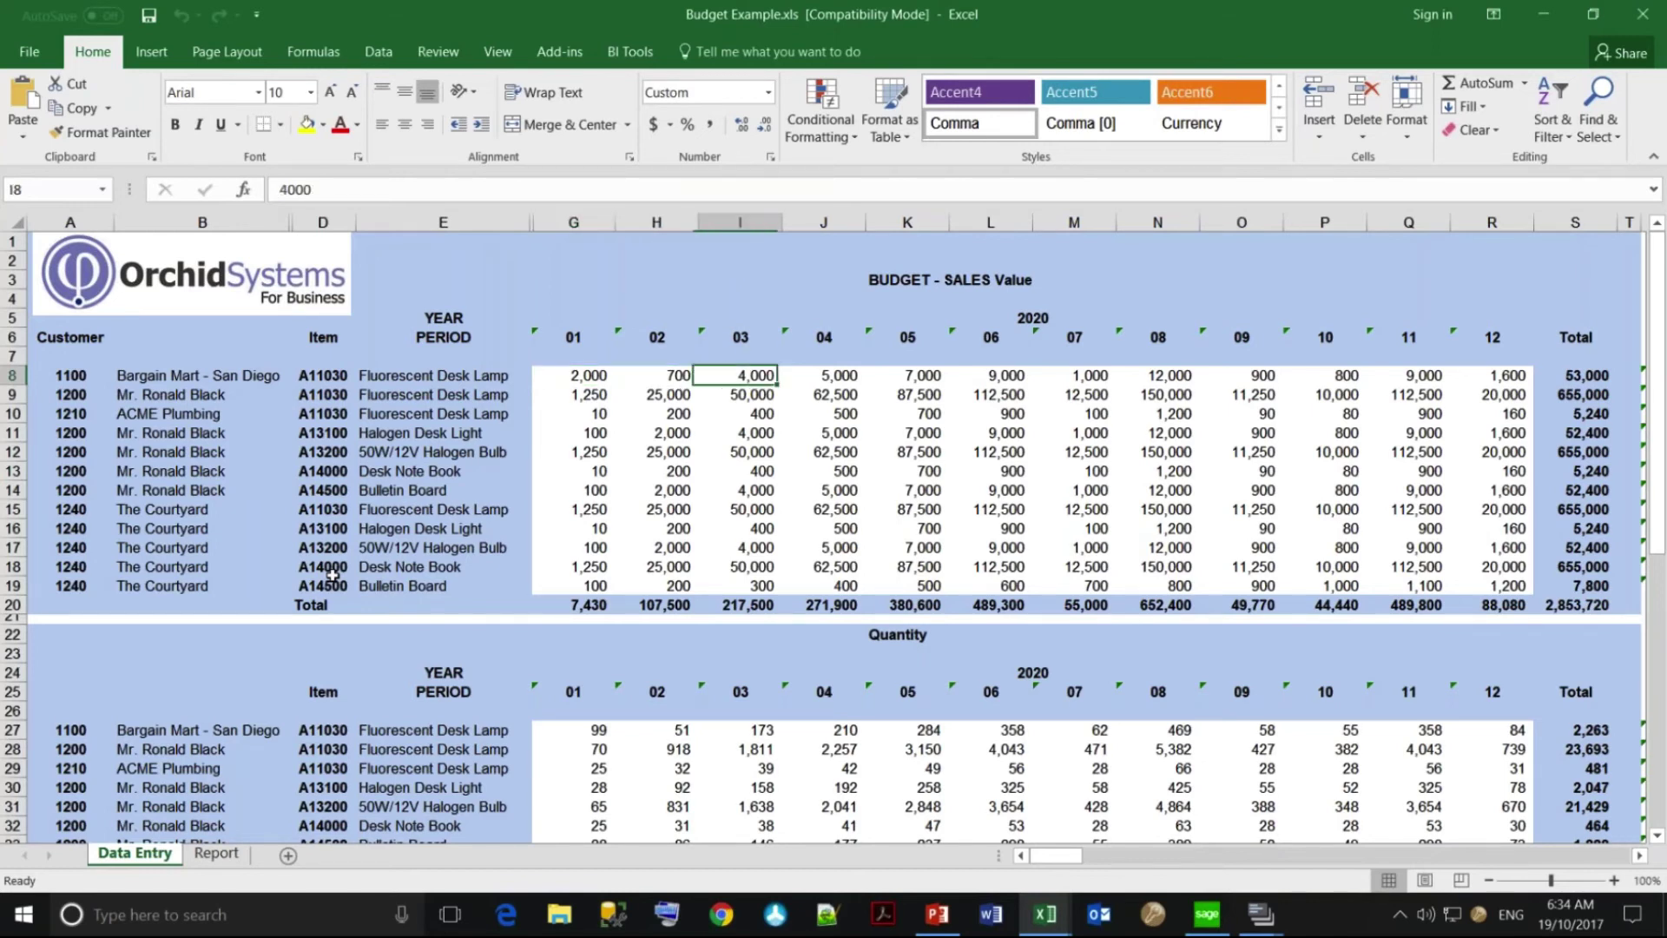
pyautogui.press('Right')
pyautogui.press('Right')
pyautogui.press('Right')
pyautogui.press('Right')
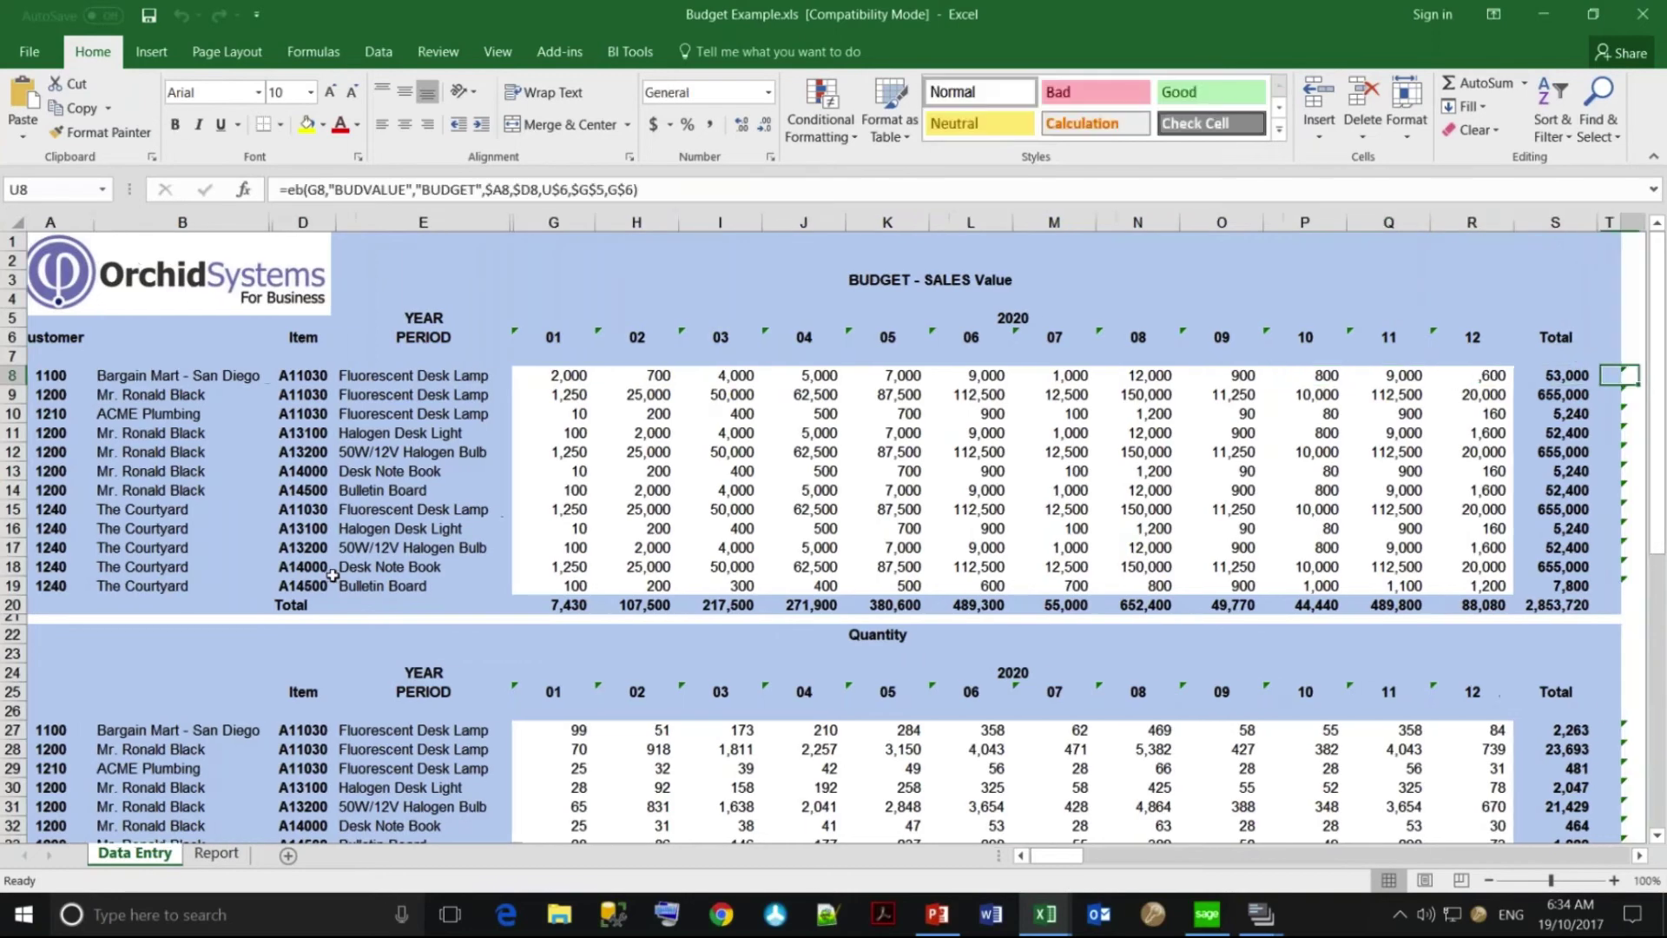
pyautogui.press('Right')
pyautogui.press('Left')
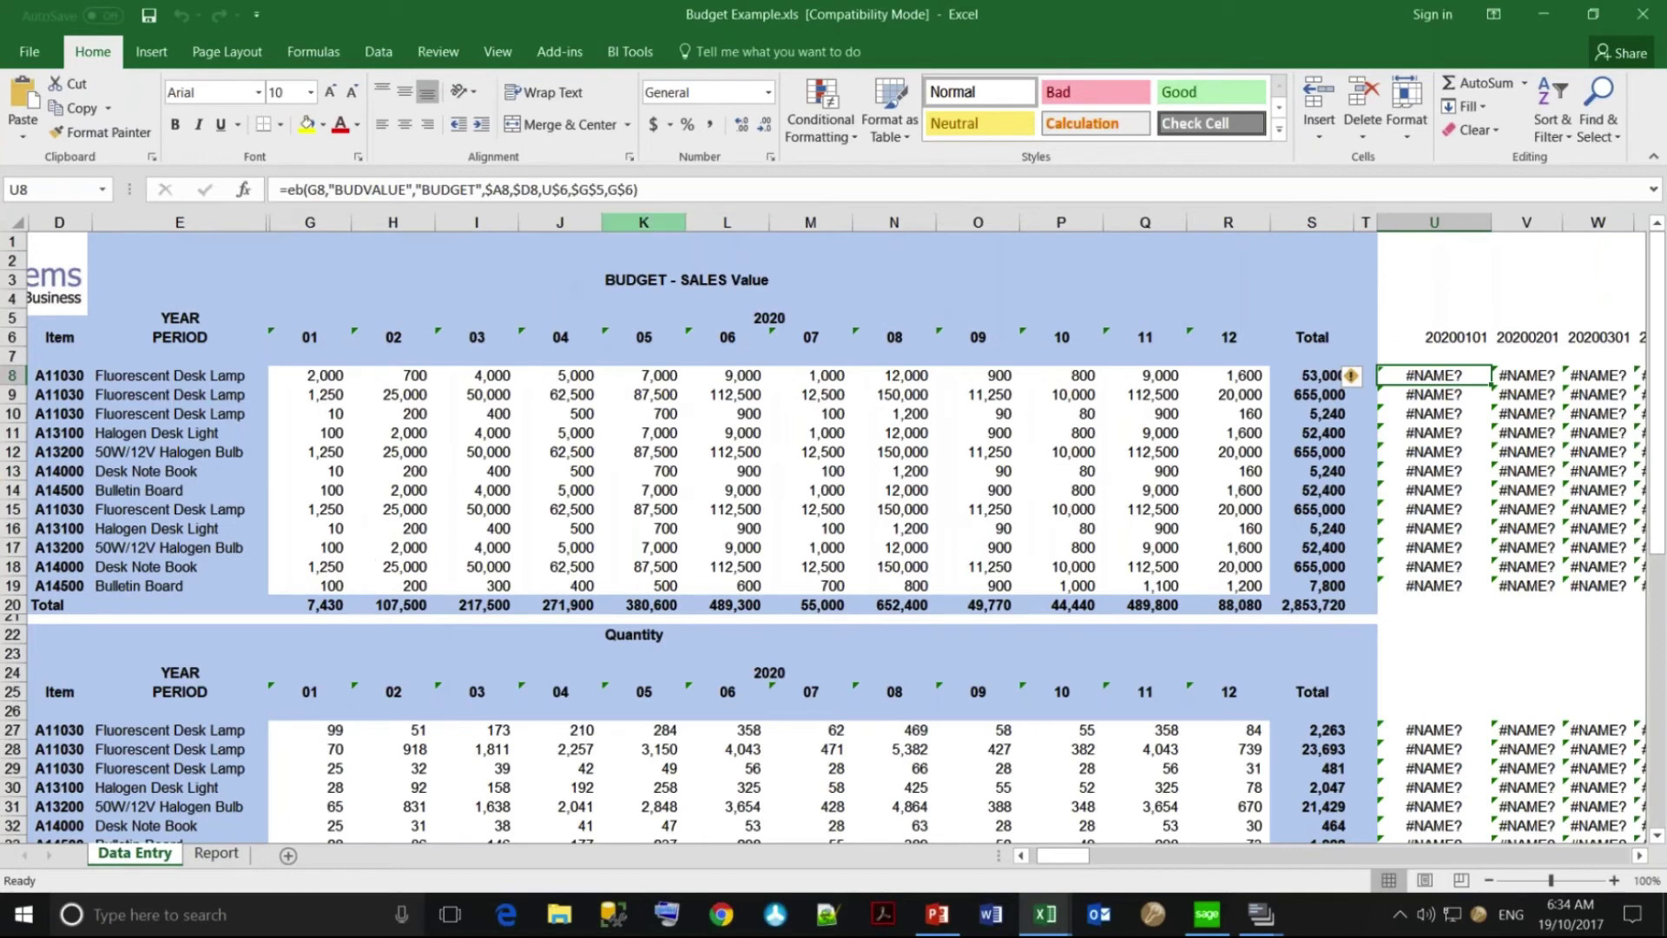
pyautogui.click(649, 192)
pyautogui.click(649, 192)
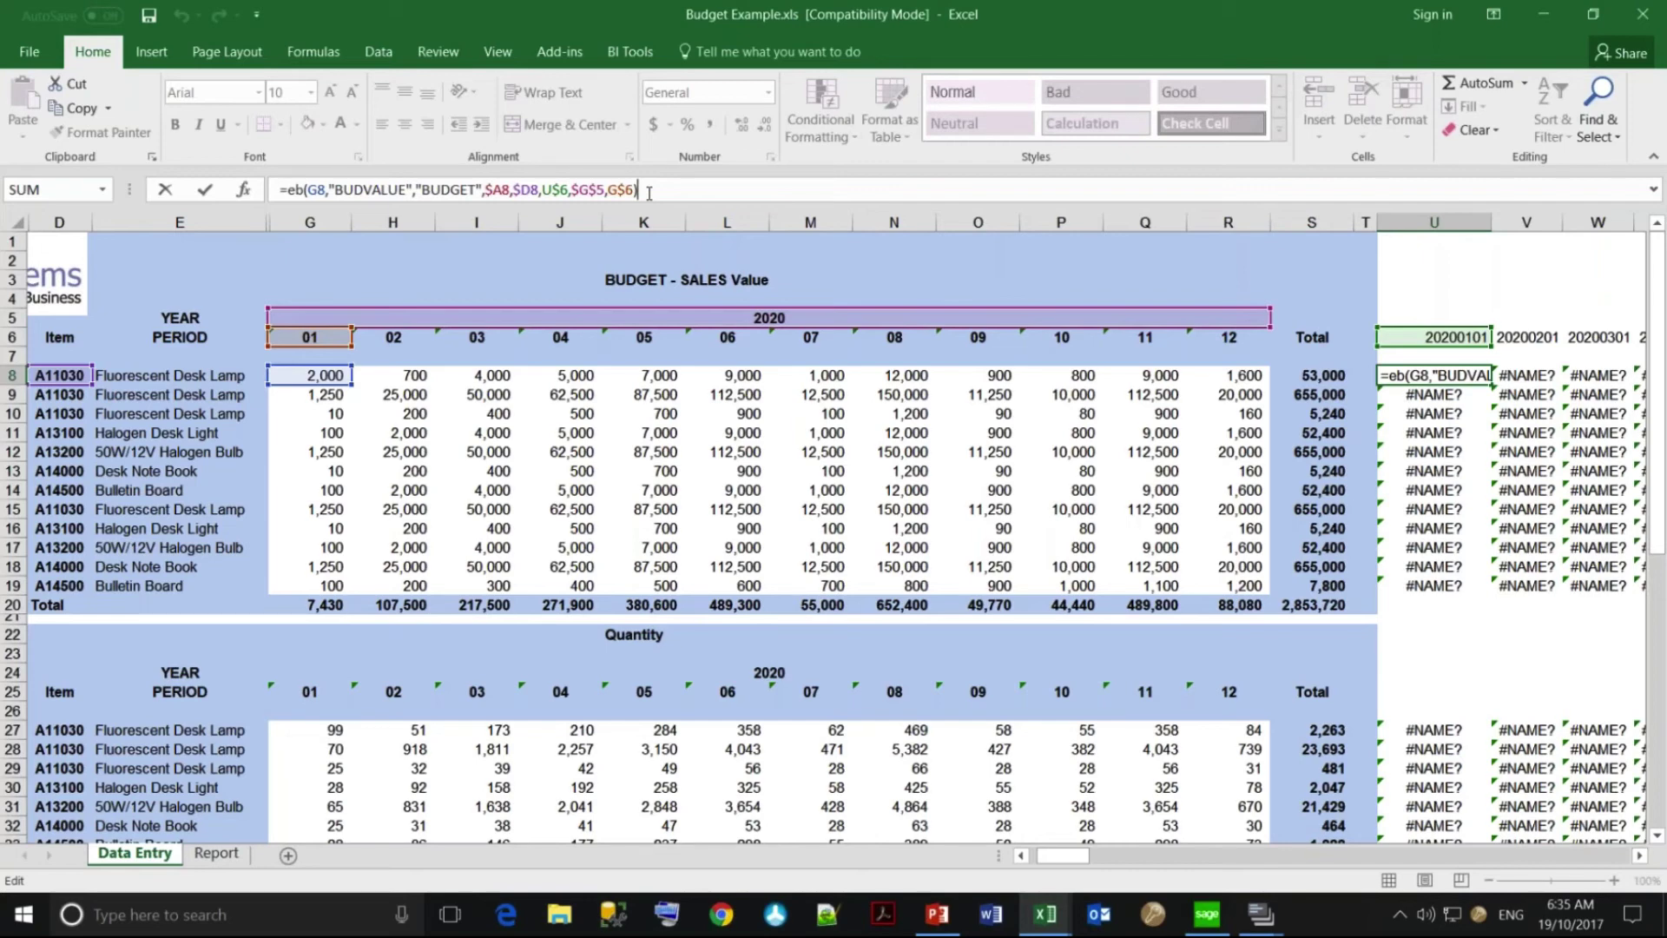
pyautogui.press('Escape')
pyautogui.press('Return')
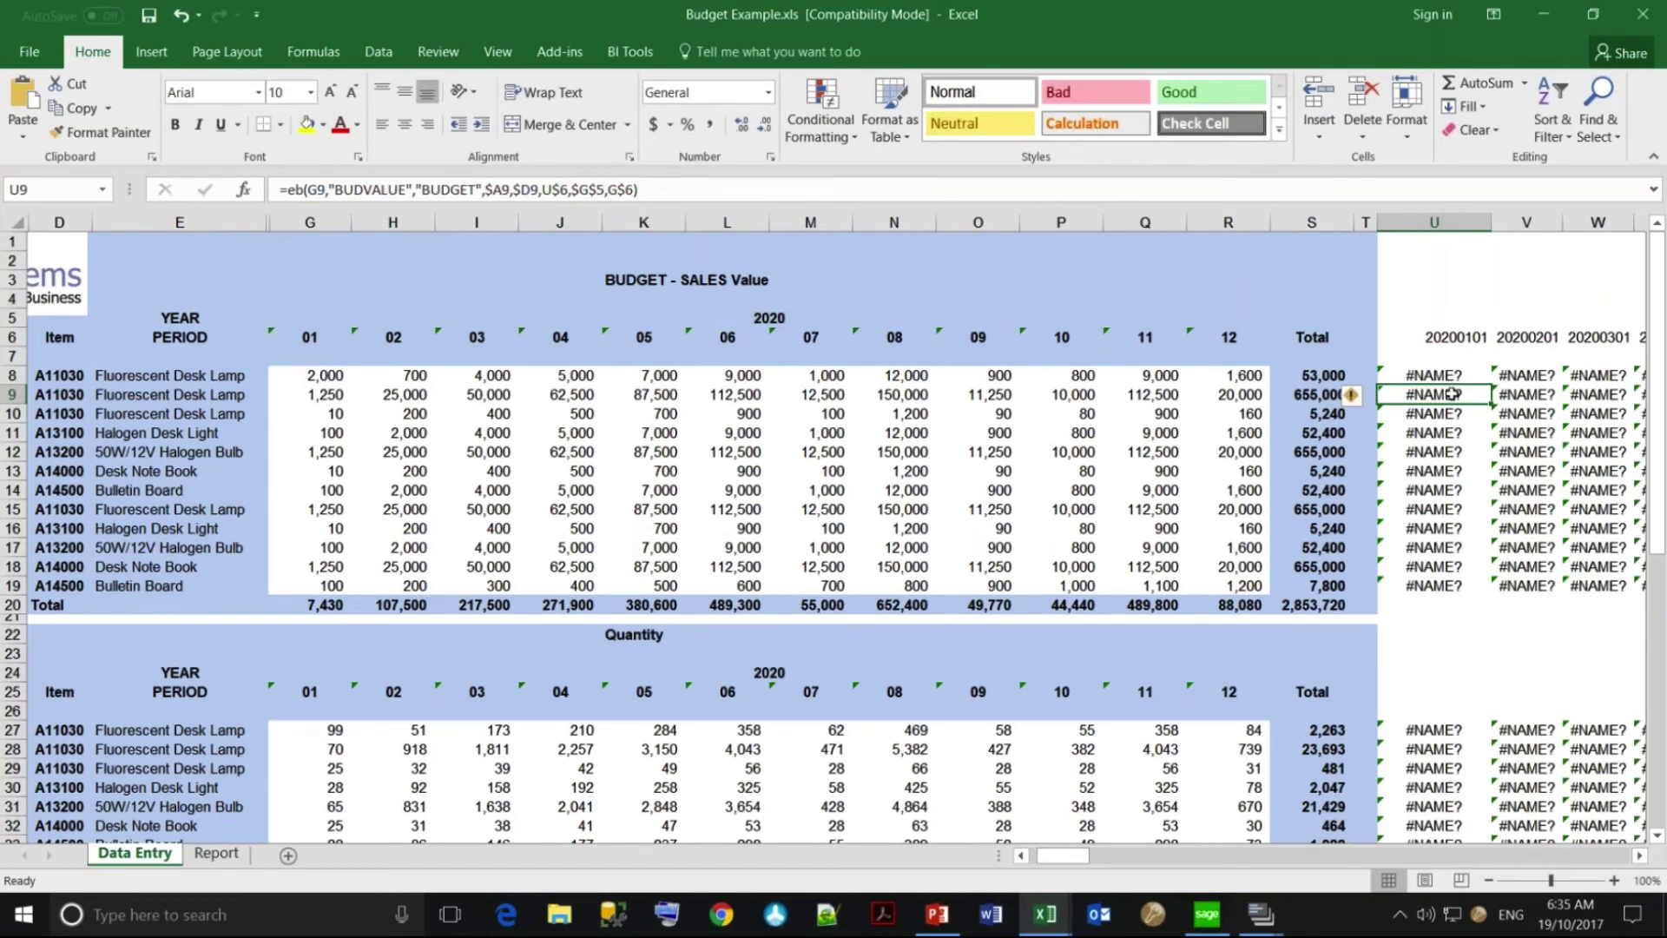
# Inspect the BUDQTY write-back formula in cell U27, beside the first quantity row.
pyautogui.press('Down')
pyautogui.press('Down')
pyautogui.press('Down')
pyautogui.press('Down')
pyautogui.press('Down')
pyautogui.press('Down')
pyautogui.press('Down')
pyautogui.press('Down')
pyautogui.press('Down')
pyautogui.press('Down')
pyautogui.press('Down')
pyautogui.press('Down')
pyautogui.press('Down')
pyautogui.press('Down')
pyautogui.press('Down')
pyautogui.press('Down')
pyautogui.press('Down')
pyautogui.press('Down')
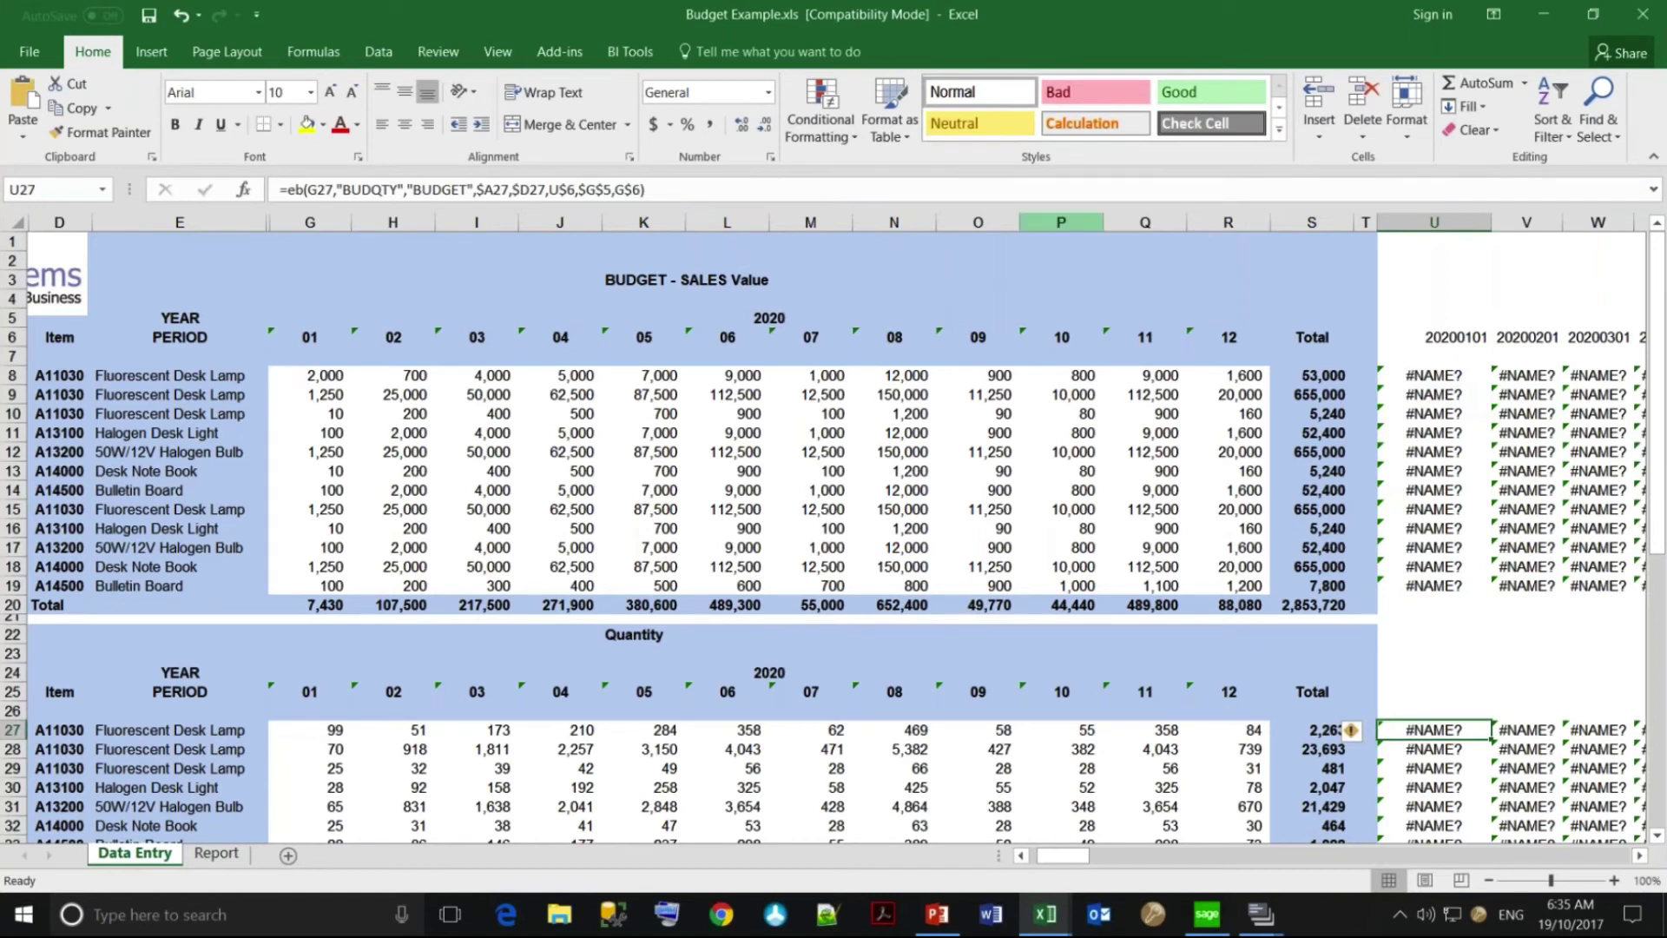
pyautogui.click(759, 196)
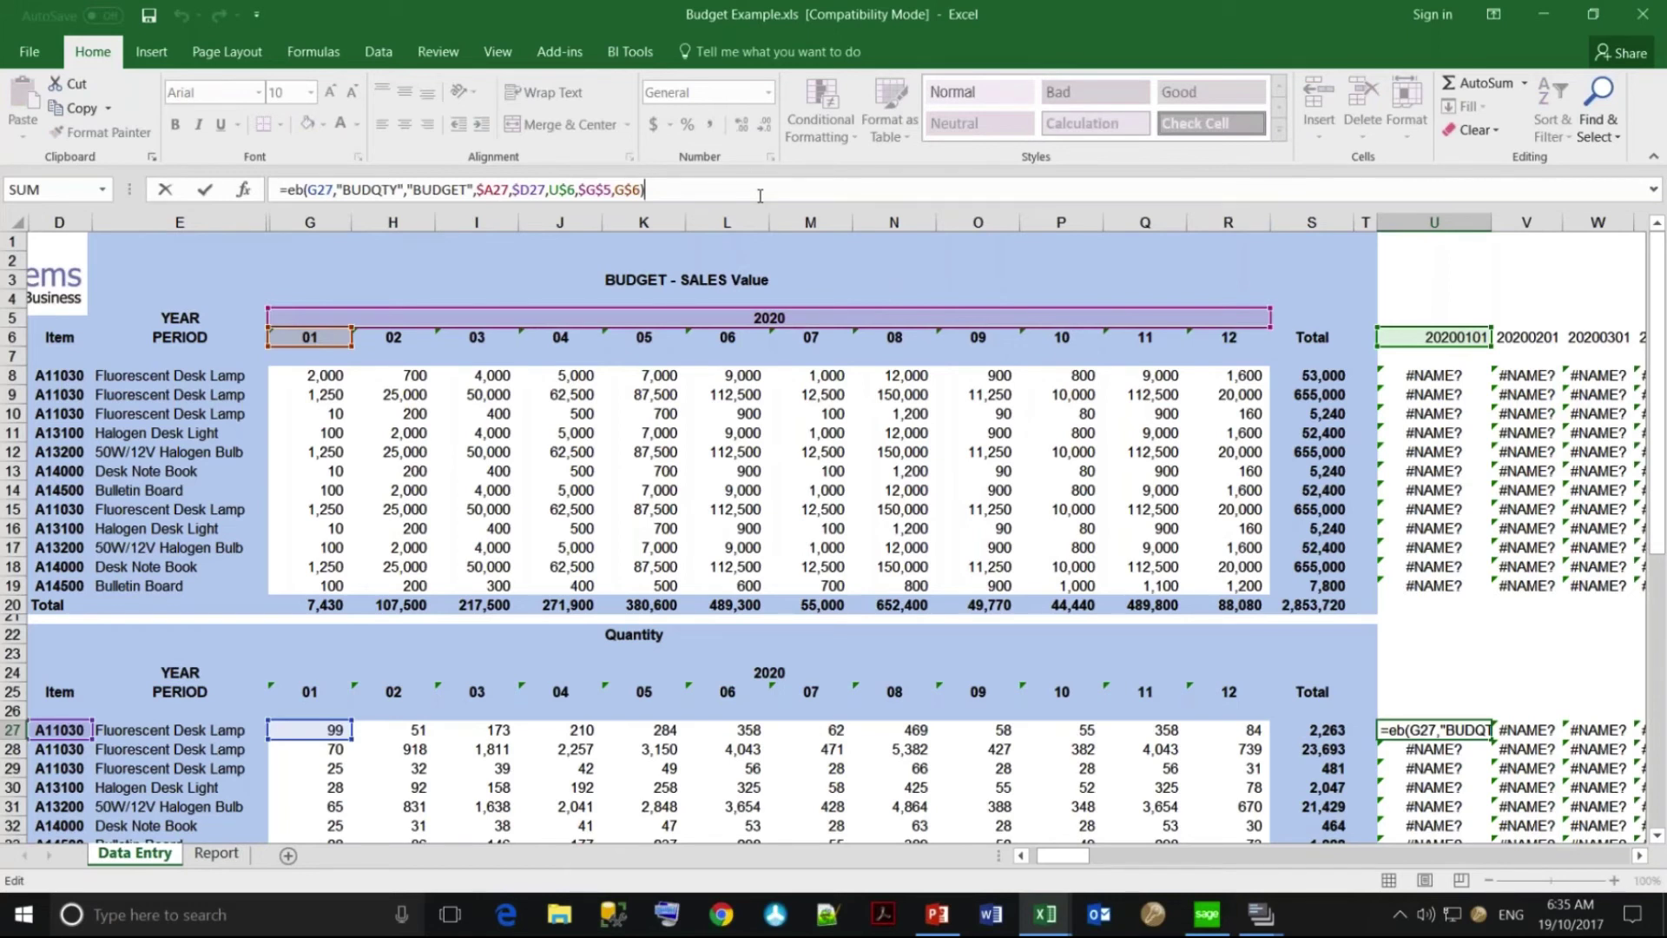
pyautogui.press('Return')
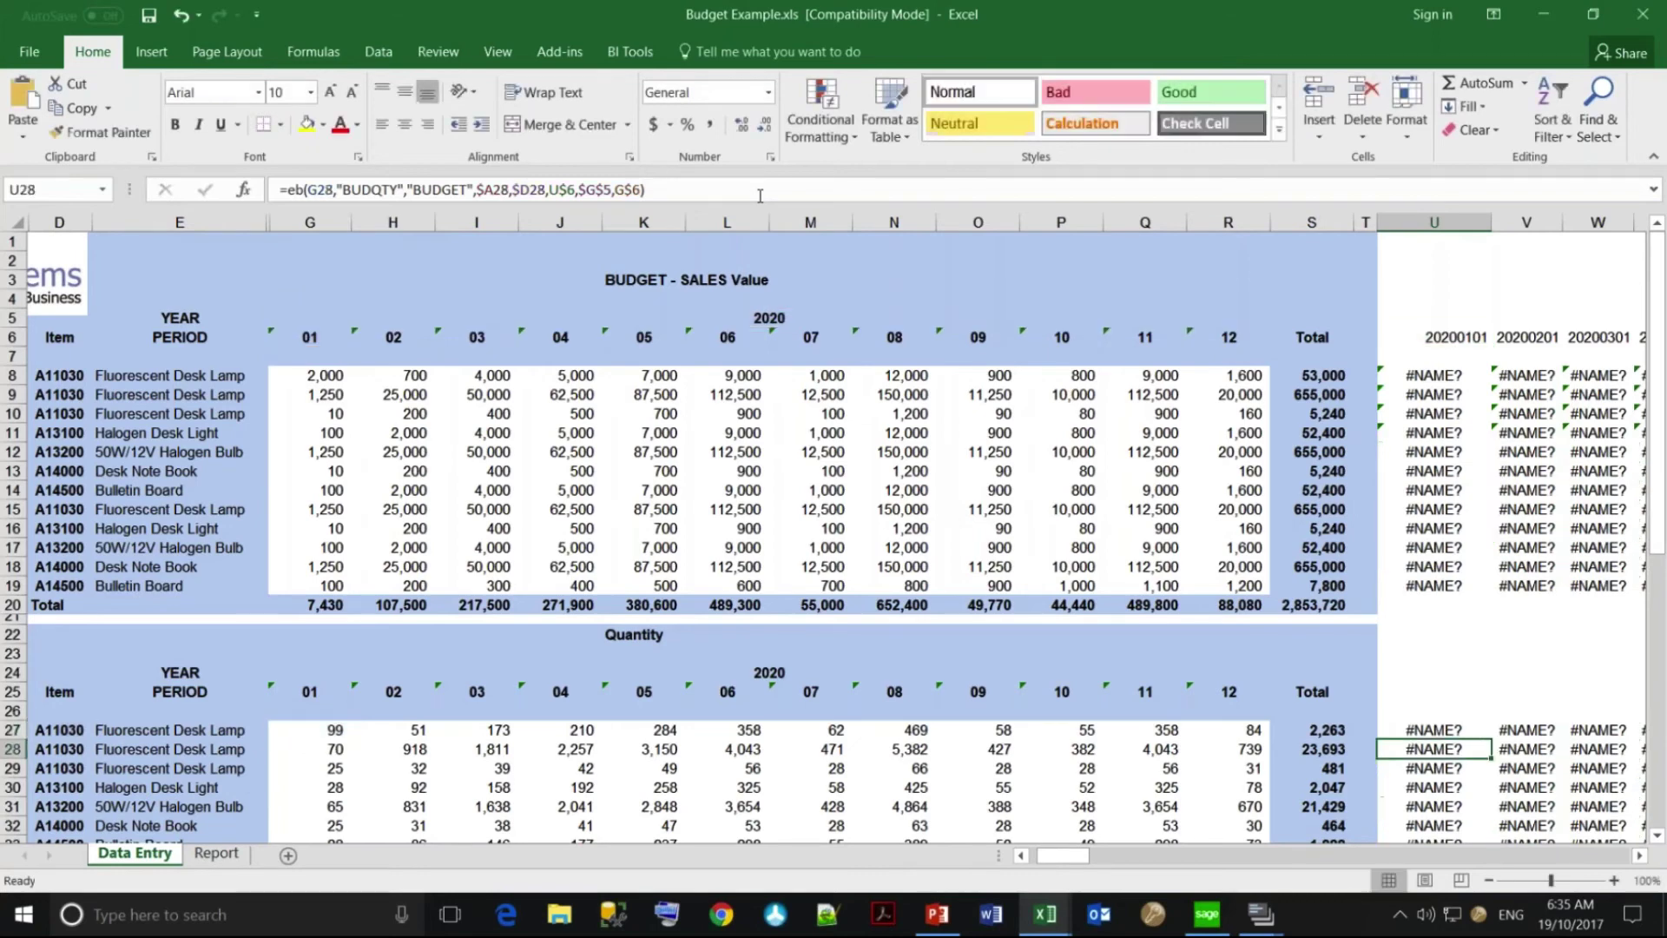
# Inspect the BUDCOST write-back formula in cell U46, beside the first cost value row.
pyautogui.press('Down')
pyautogui.press('Down')
pyautogui.press('Down')
pyautogui.press('Down')
pyautogui.press('Down')
pyautogui.press('Down')
pyautogui.press('Down')
pyautogui.press('Down')
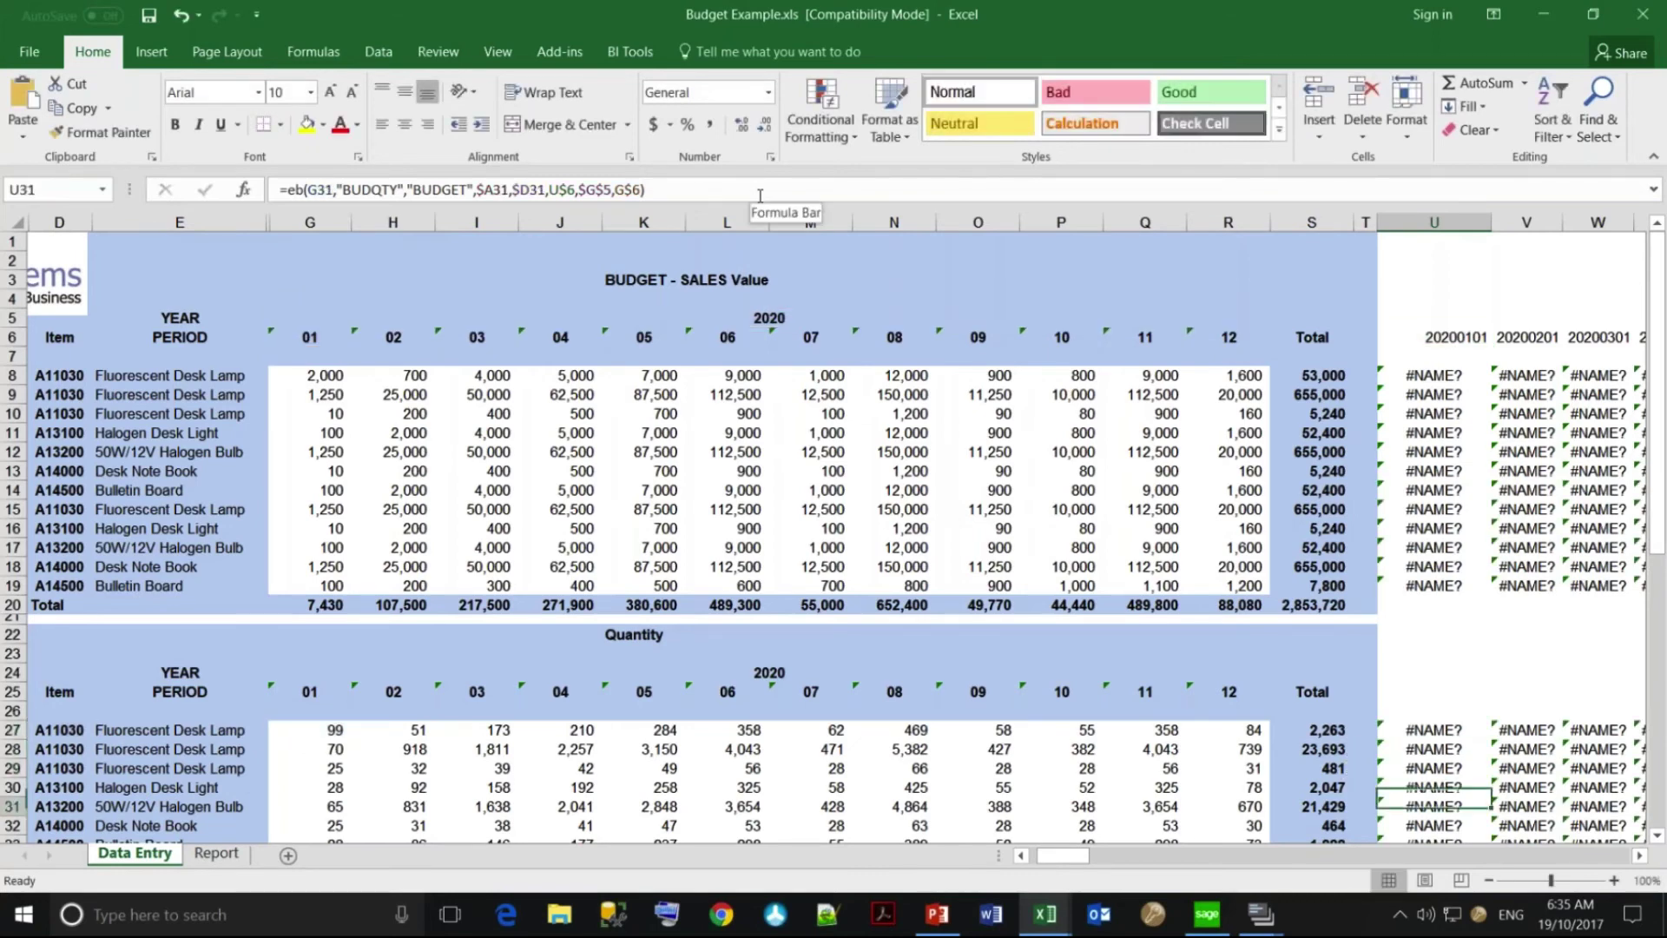
pyautogui.press('Down')
pyautogui.press('Down')
pyautogui.press('Down')
pyautogui.press('Down')
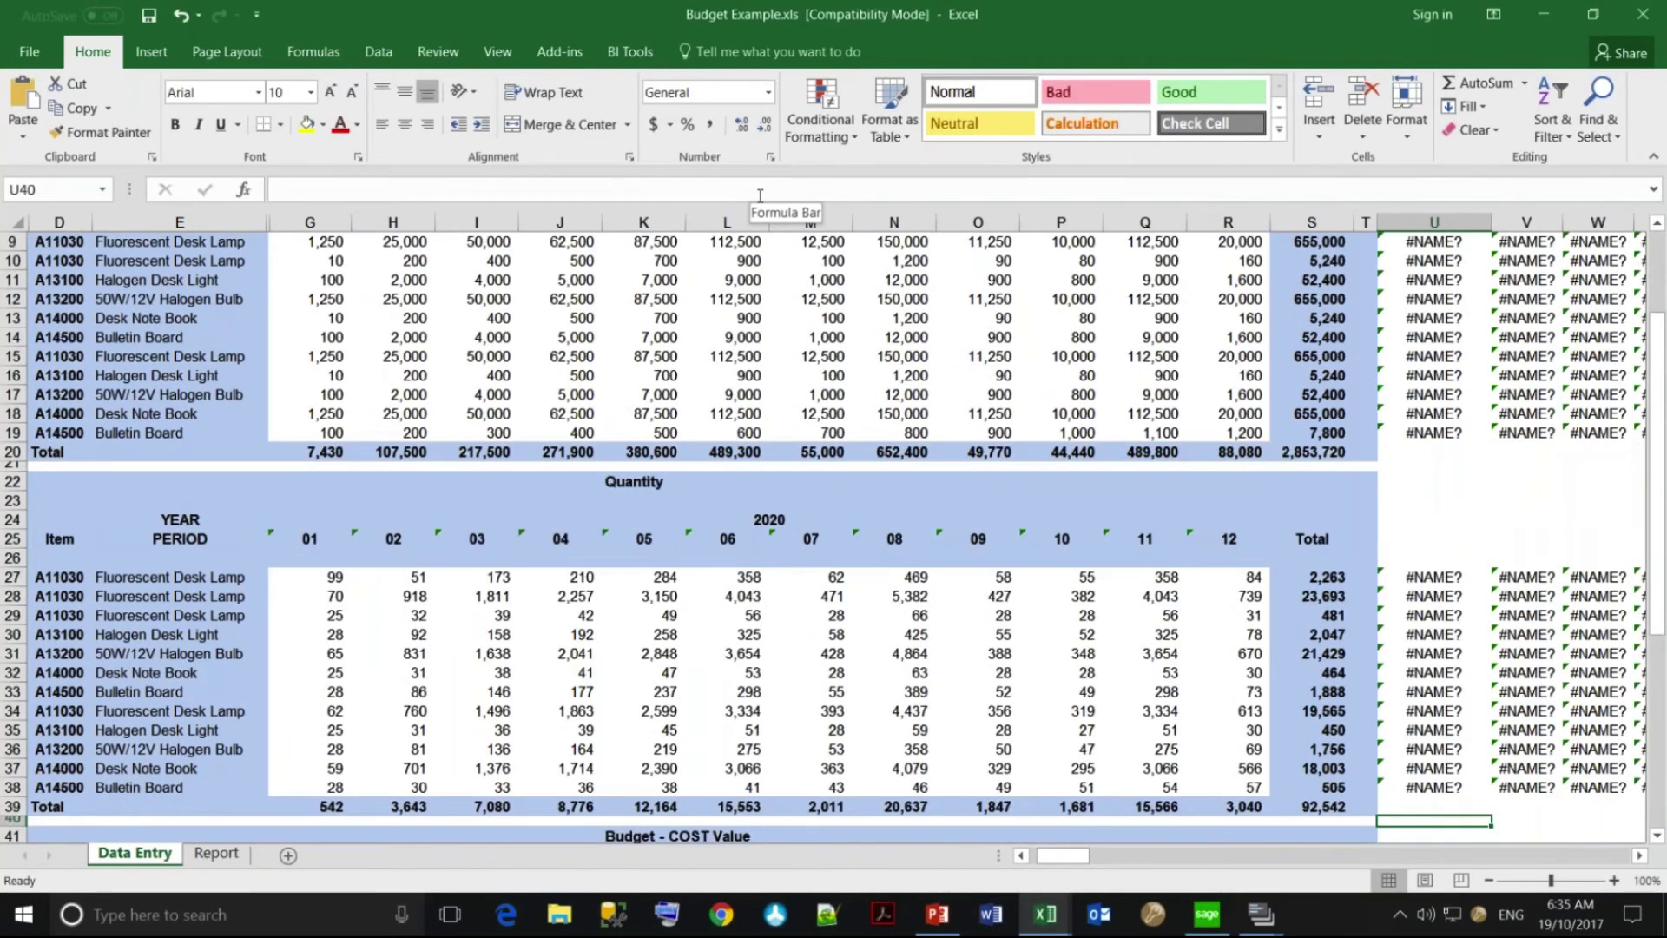
pyautogui.press('Down')
pyautogui.press('Down')
pyautogui.press('Down')
pyautogui.press('Down')
pyautogui.press('Down')
pyautogui.press('Down')
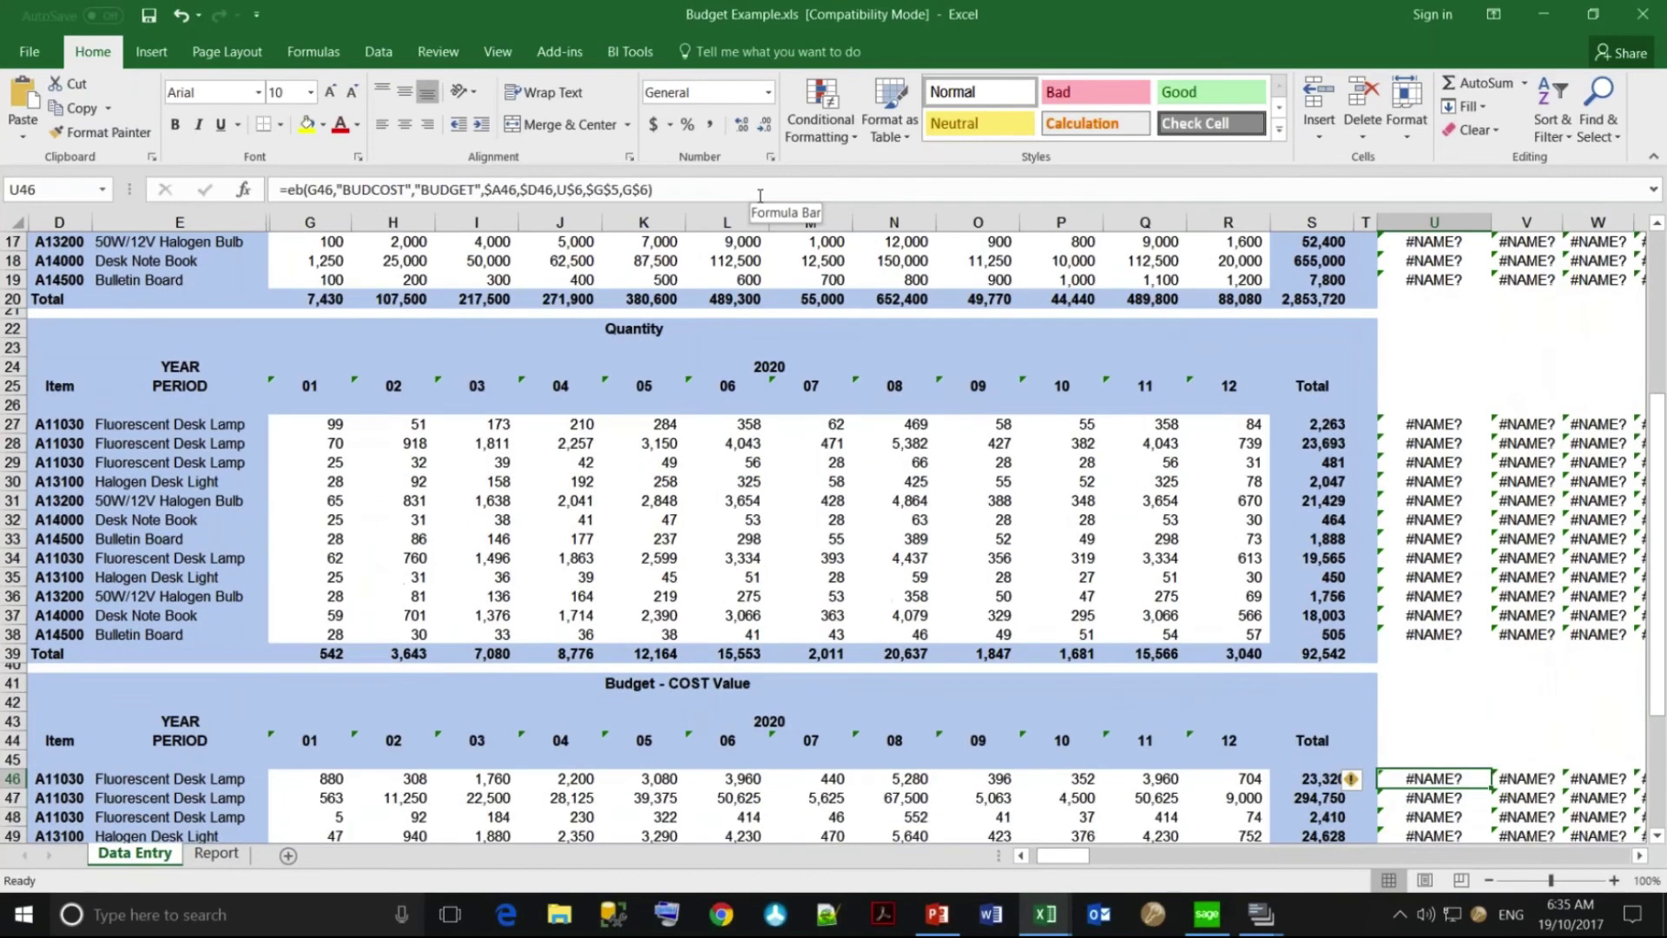
pyautogui.click(674, 188)
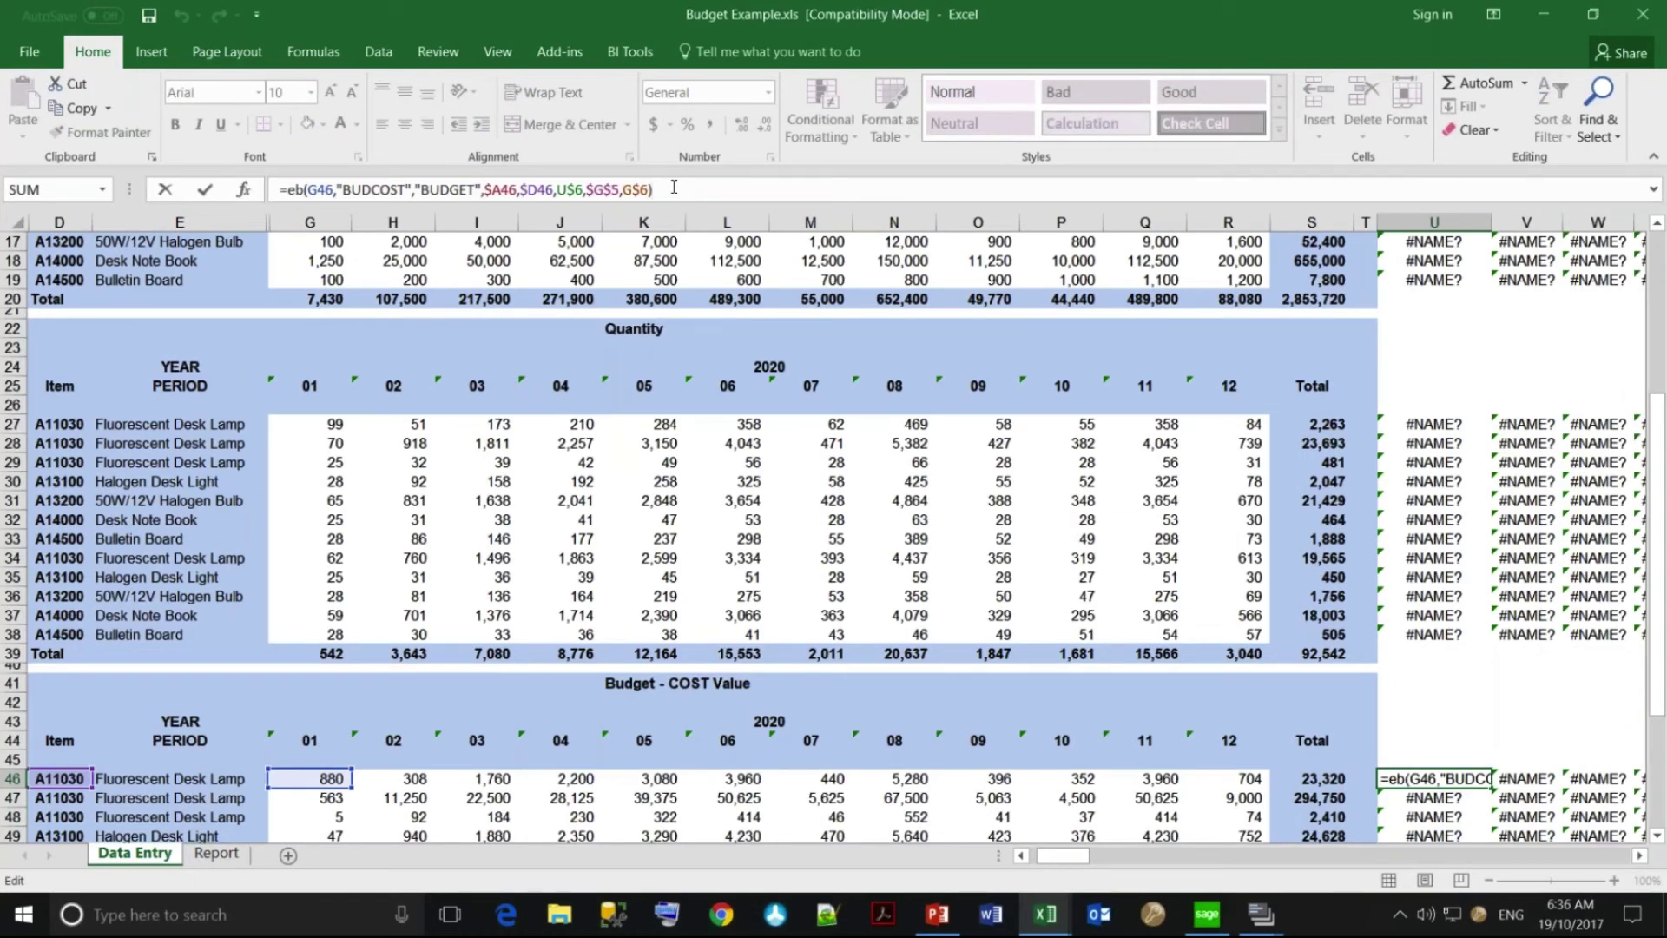
pyautogui.press('Return')
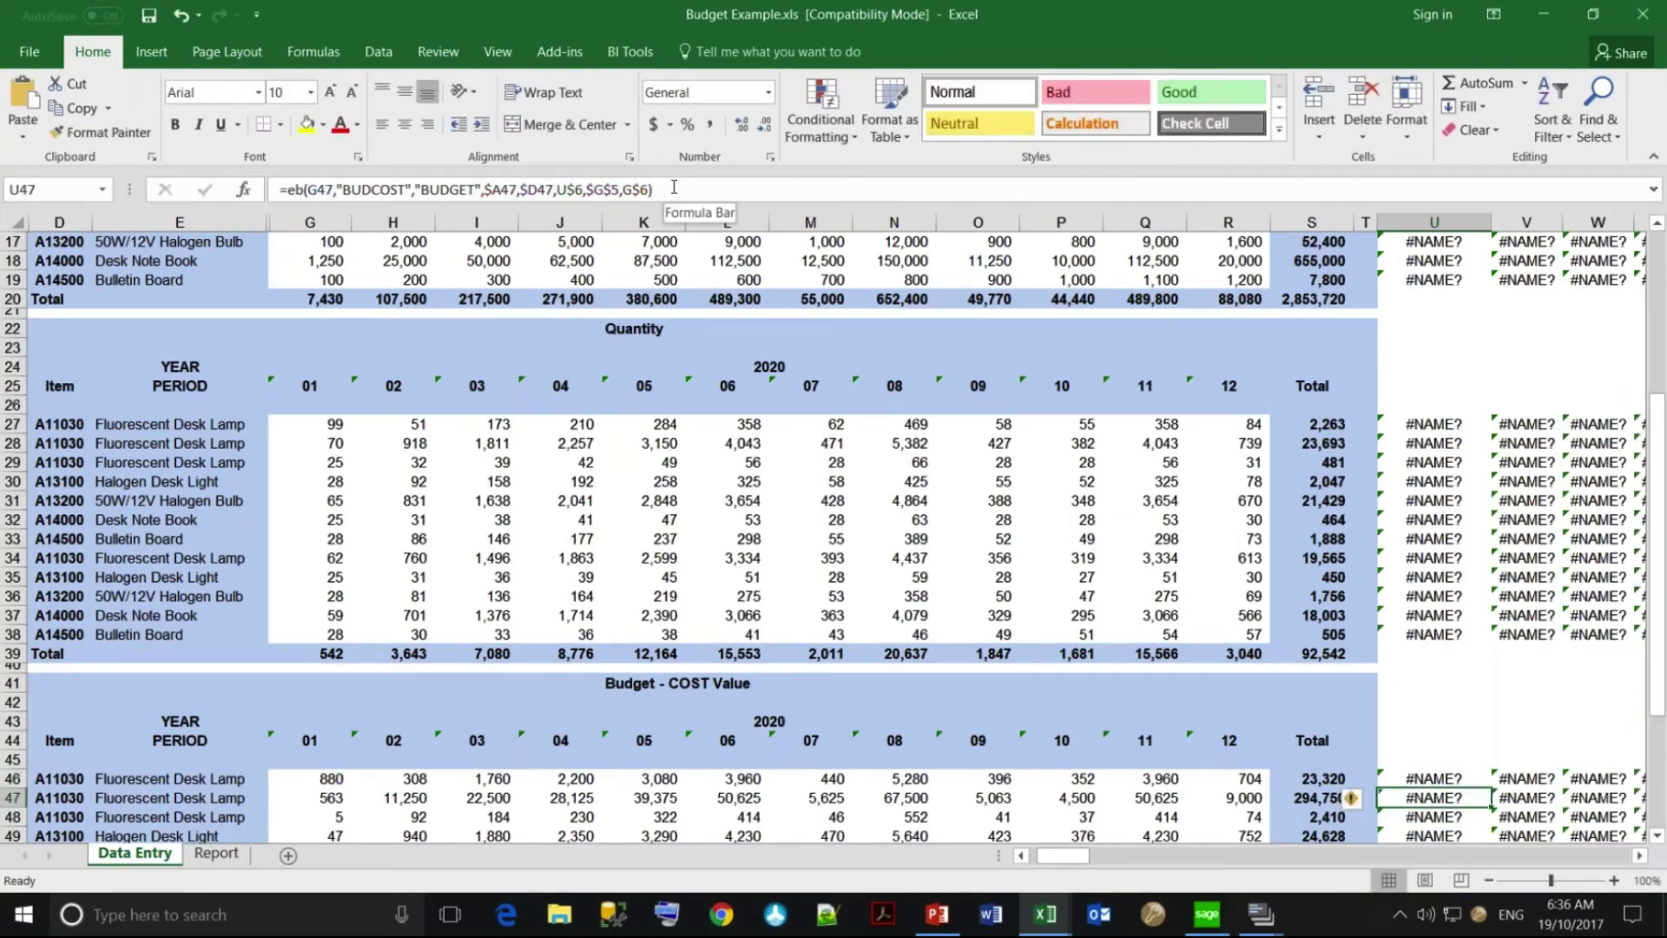
# Run the Information Manager add-in's budget update to write the spreadsheet figures back to Accpac, and confirm it.
pyautogui.press('Up')
pyautogui.press('Up')
pyautogui.press('Up')
pyautogui.press('Up')
pyautogui.press('Up')
pyautogui.press('Up')
pyautogui.press('Up')
pyautogui.press('Up')
pyautogui.press('Up')
pyautogui.press('Up')
pyautogui.press('Up')
pyautogui.press('Up')
pyautogui.press('Up')
pyautogui.press('Up')
pyautogui.press('Up')
pyautogui.press('Up')
pyautogui.press('Up')
pyautogui.press('Up')
pyautogui.press('Up')
pyautogui.press('Up')
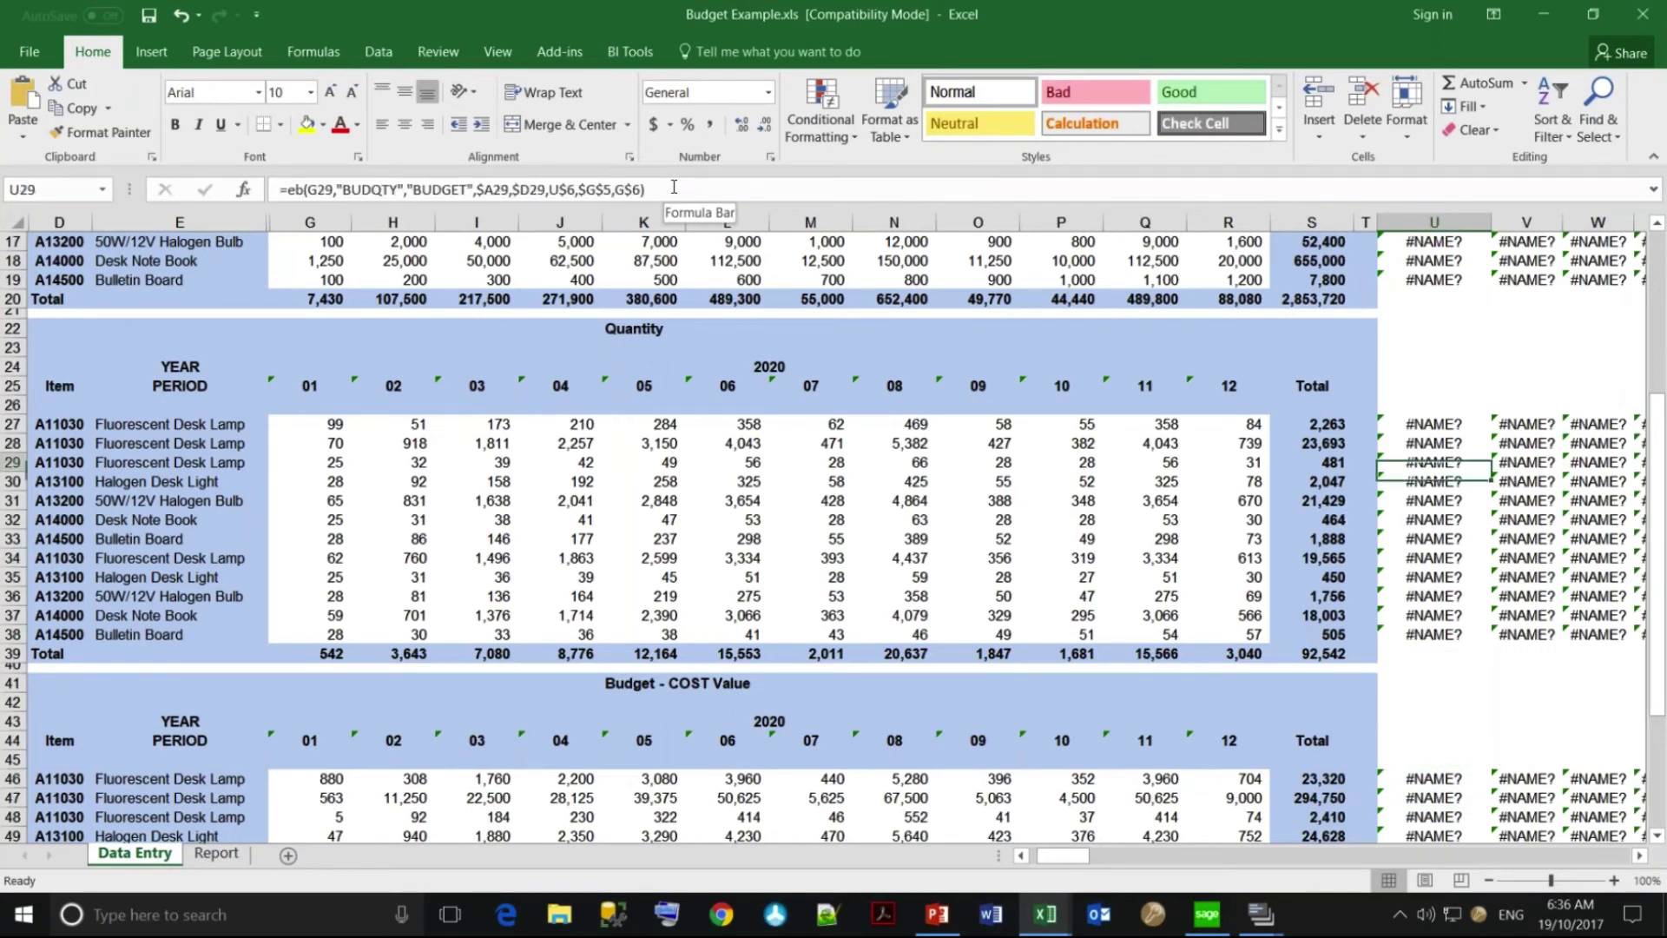
pyautogui.press('Up')
pyautogui.press('Up')
pyautogui.press('Up')
pyautogui.press('Up')
pyautogui.press('Up')
pyautogui.press('Up')
pyautogui.press('Up')
pyautogui.press('Up')
pyautogui.press('Up')
pyautogui.press('Up')
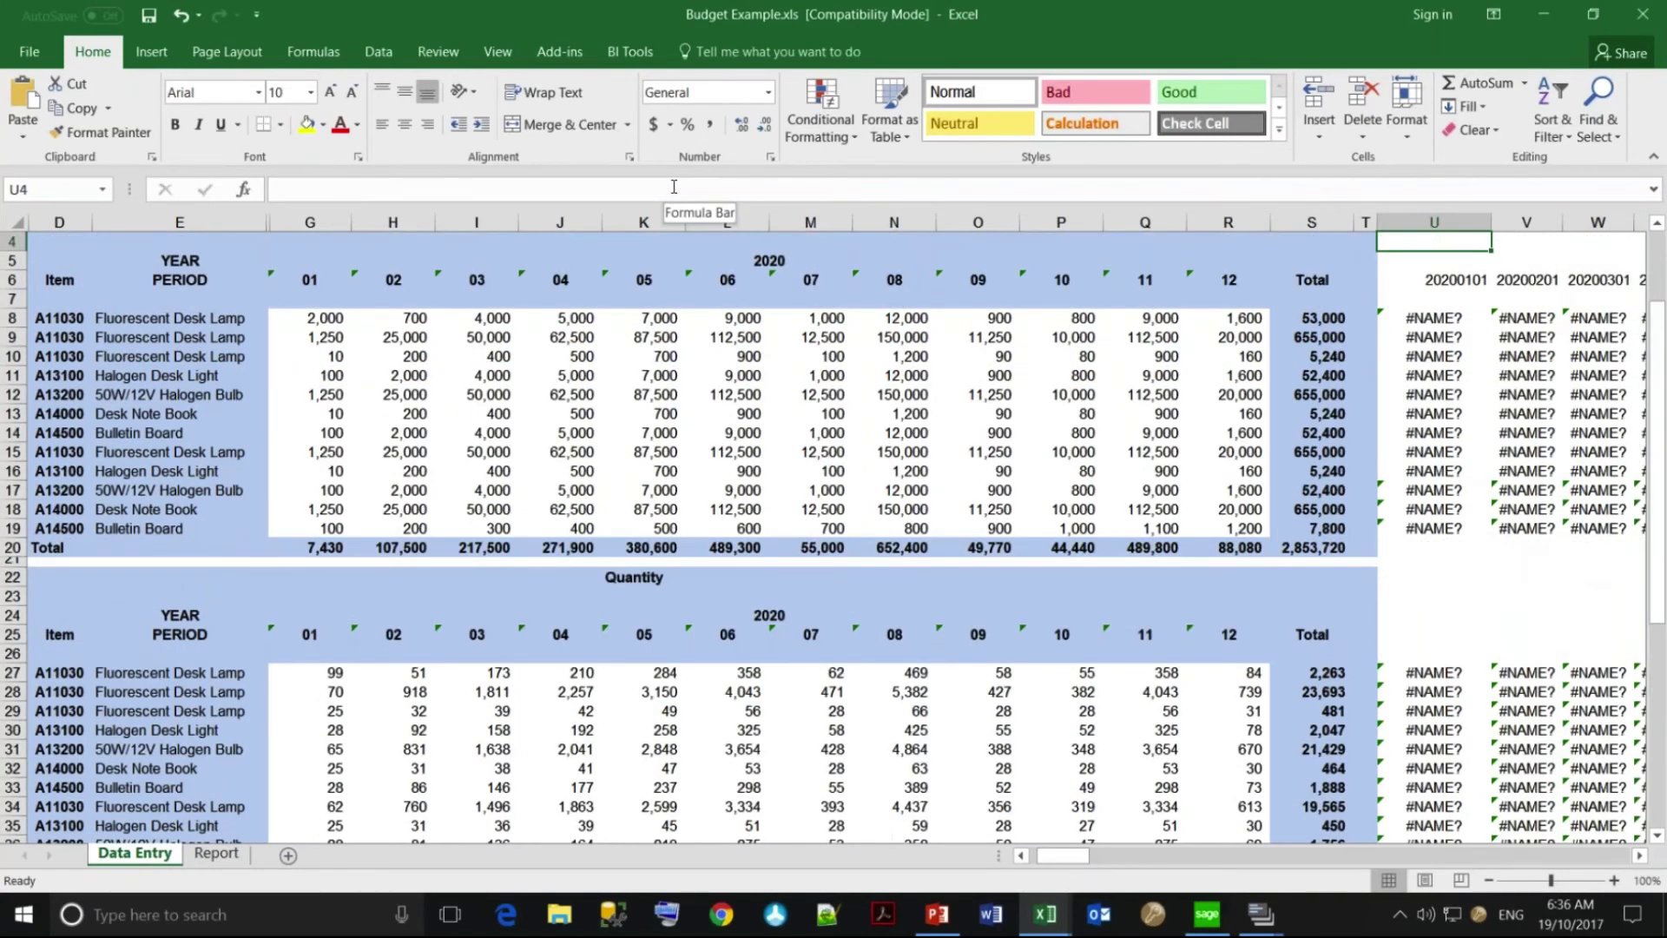
pyautogui.press('Up')
pyautogui.press('Up')
pyautogui.press('Up')
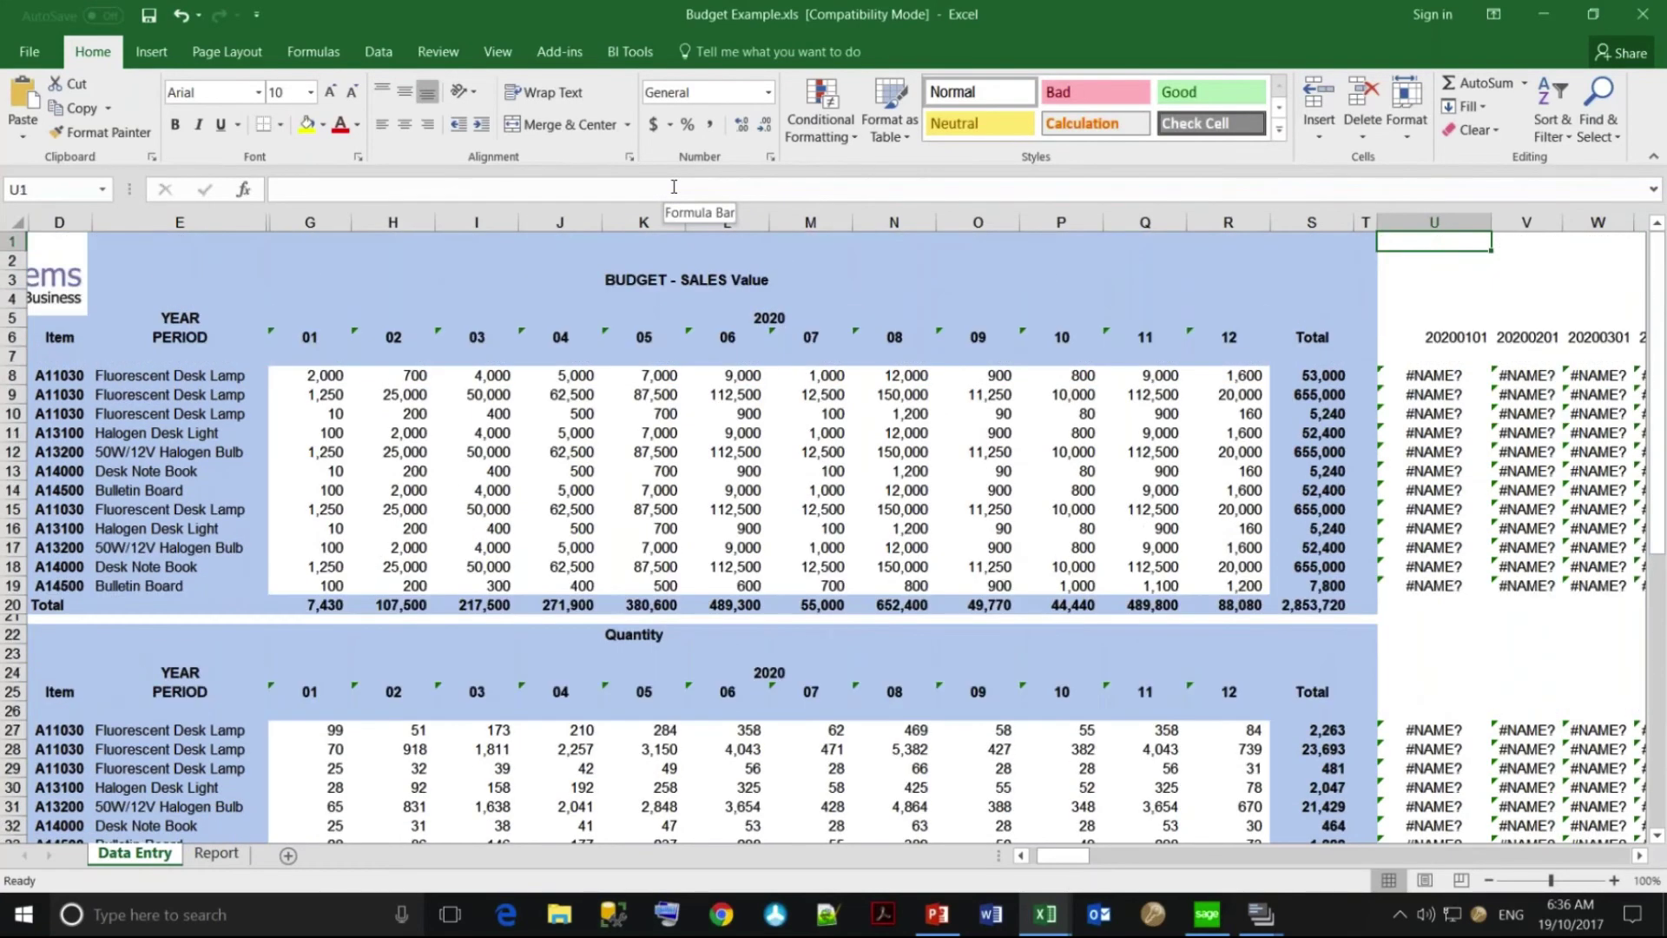
pyautogui.click(581, 54)
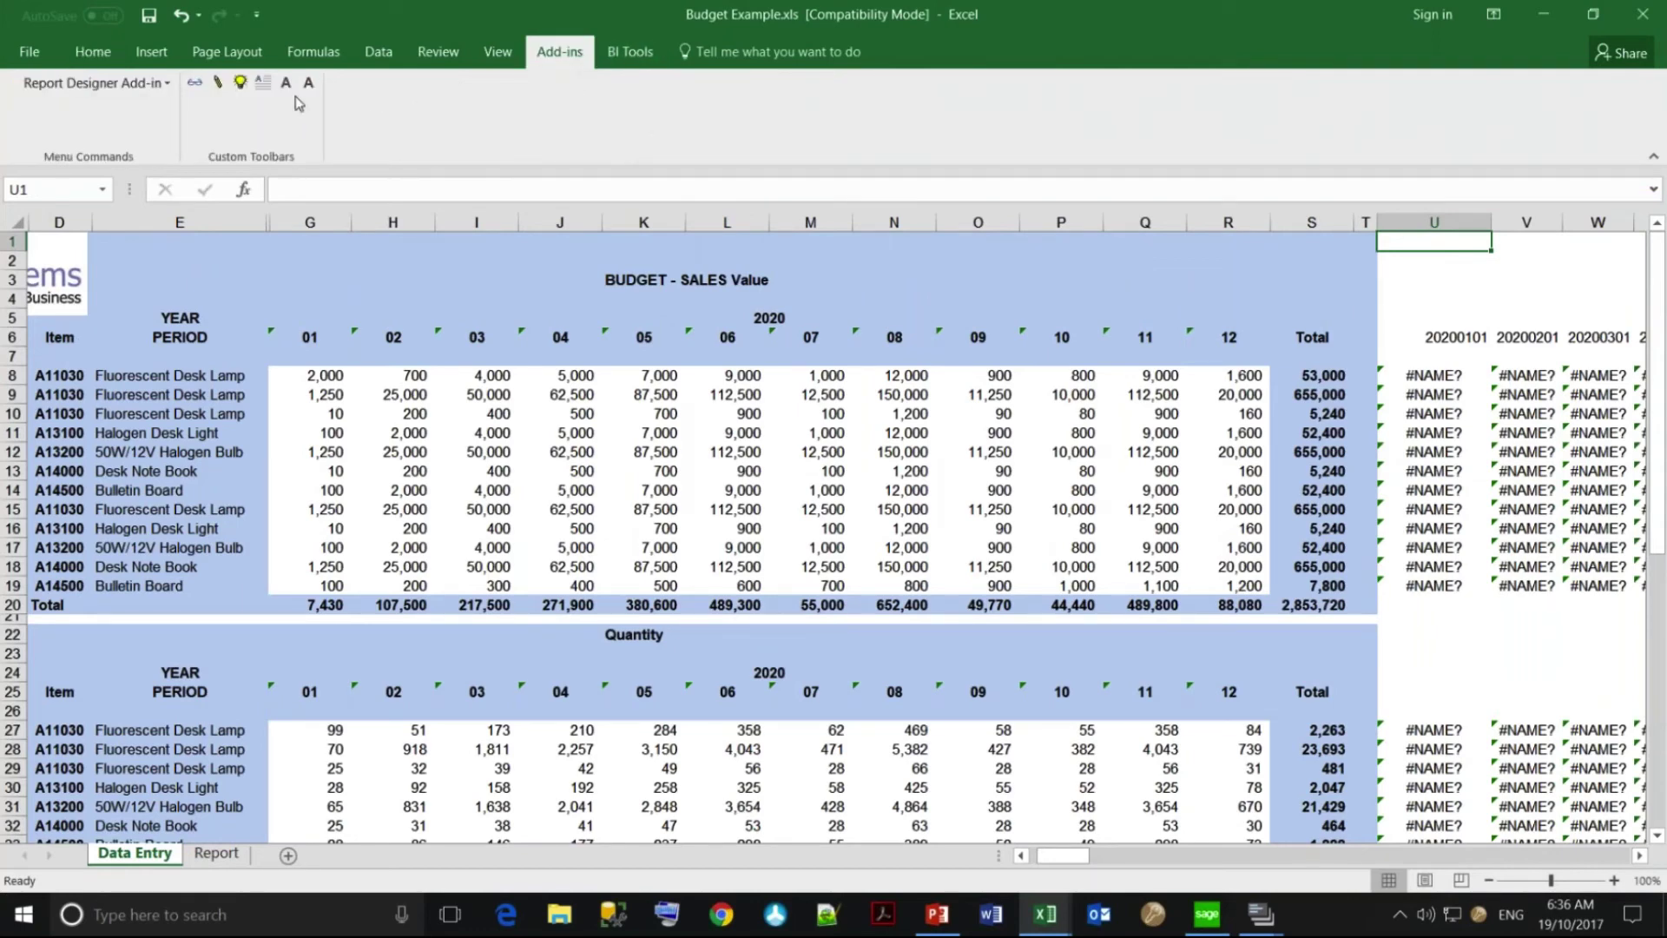
pyautogui.click(238, 84)
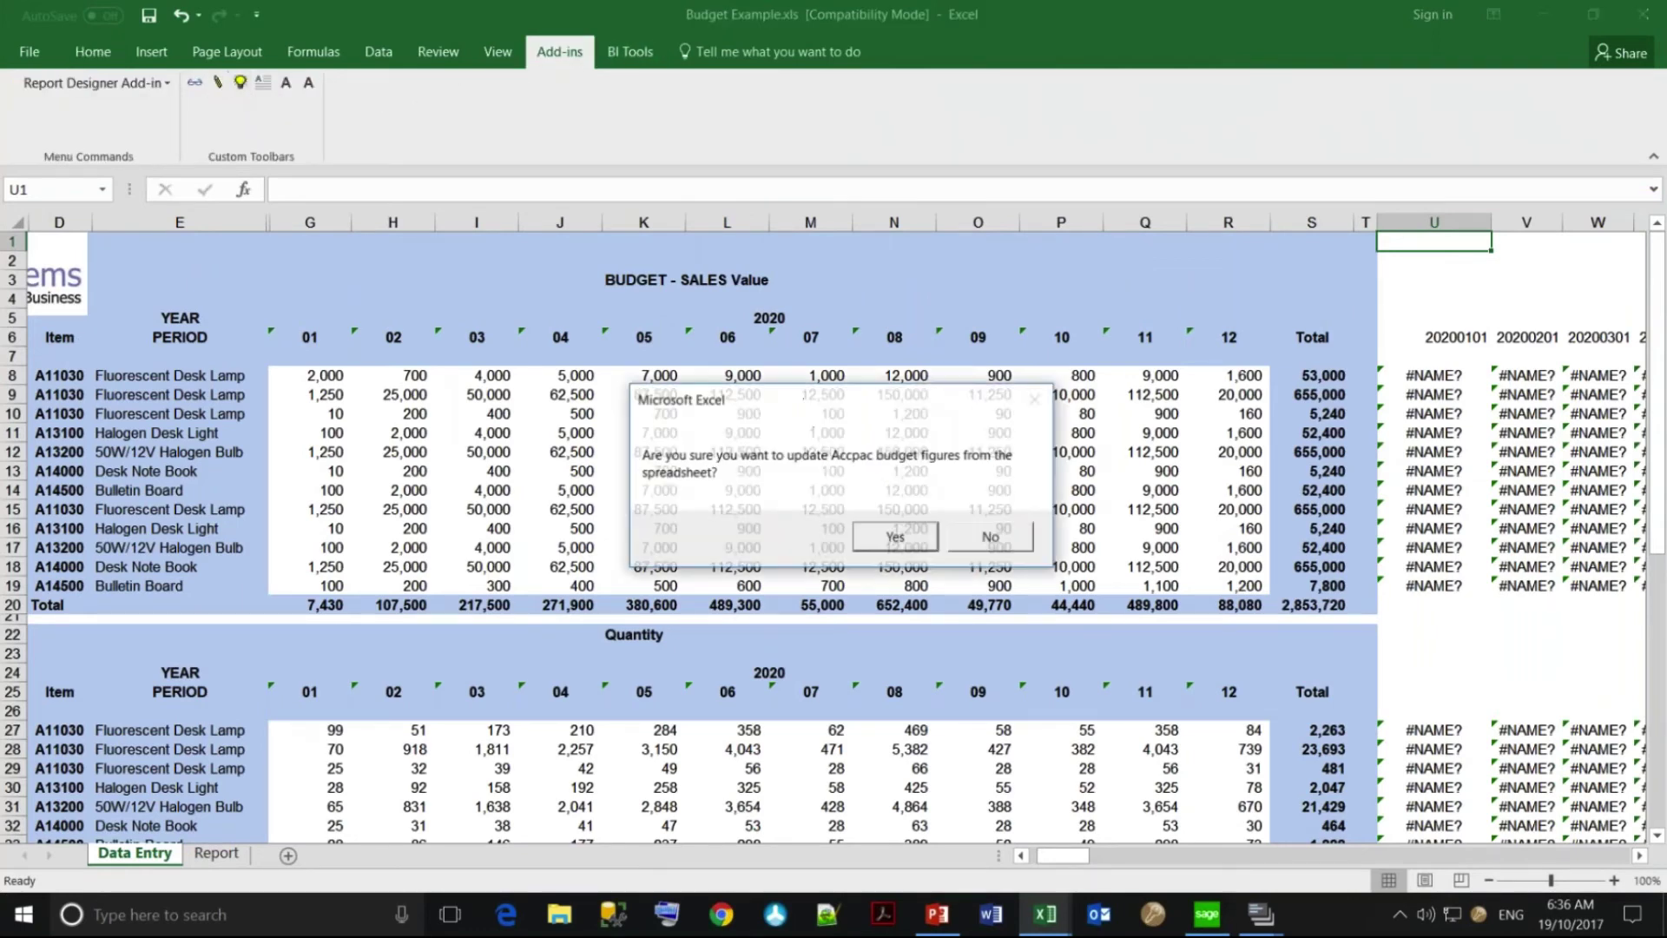
pyautogui.click(881, 537)
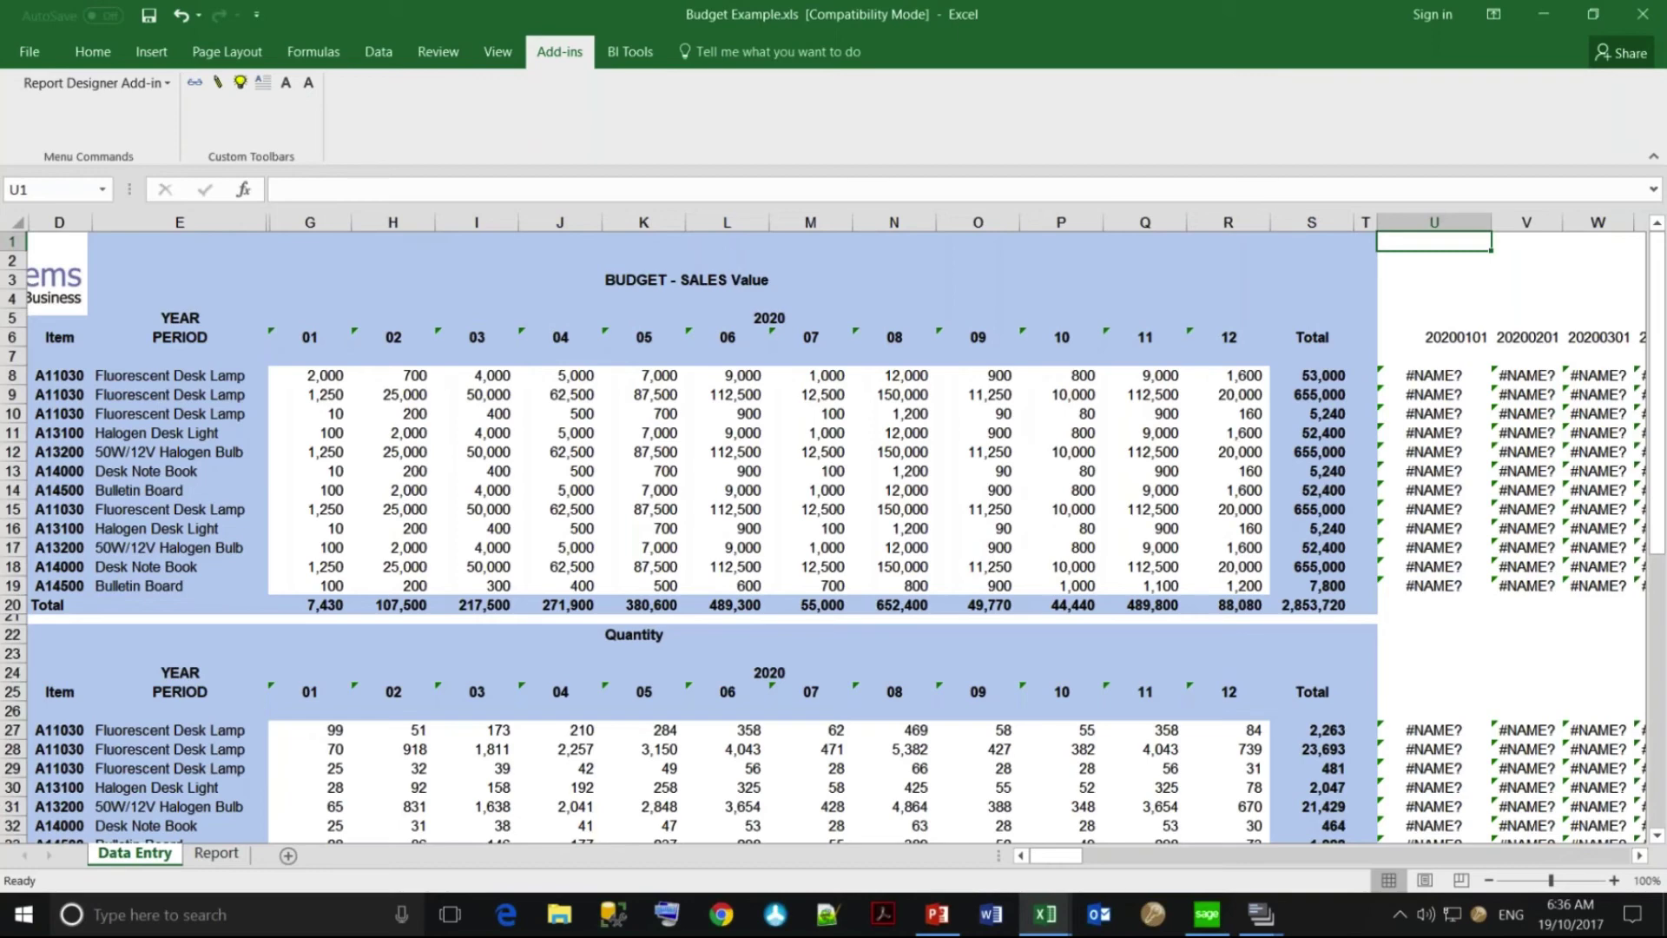
# Close the Budget Example workbook and switch back to the Sage 300 desktop.
pyautogui.hscroll(-2, 823, 527)
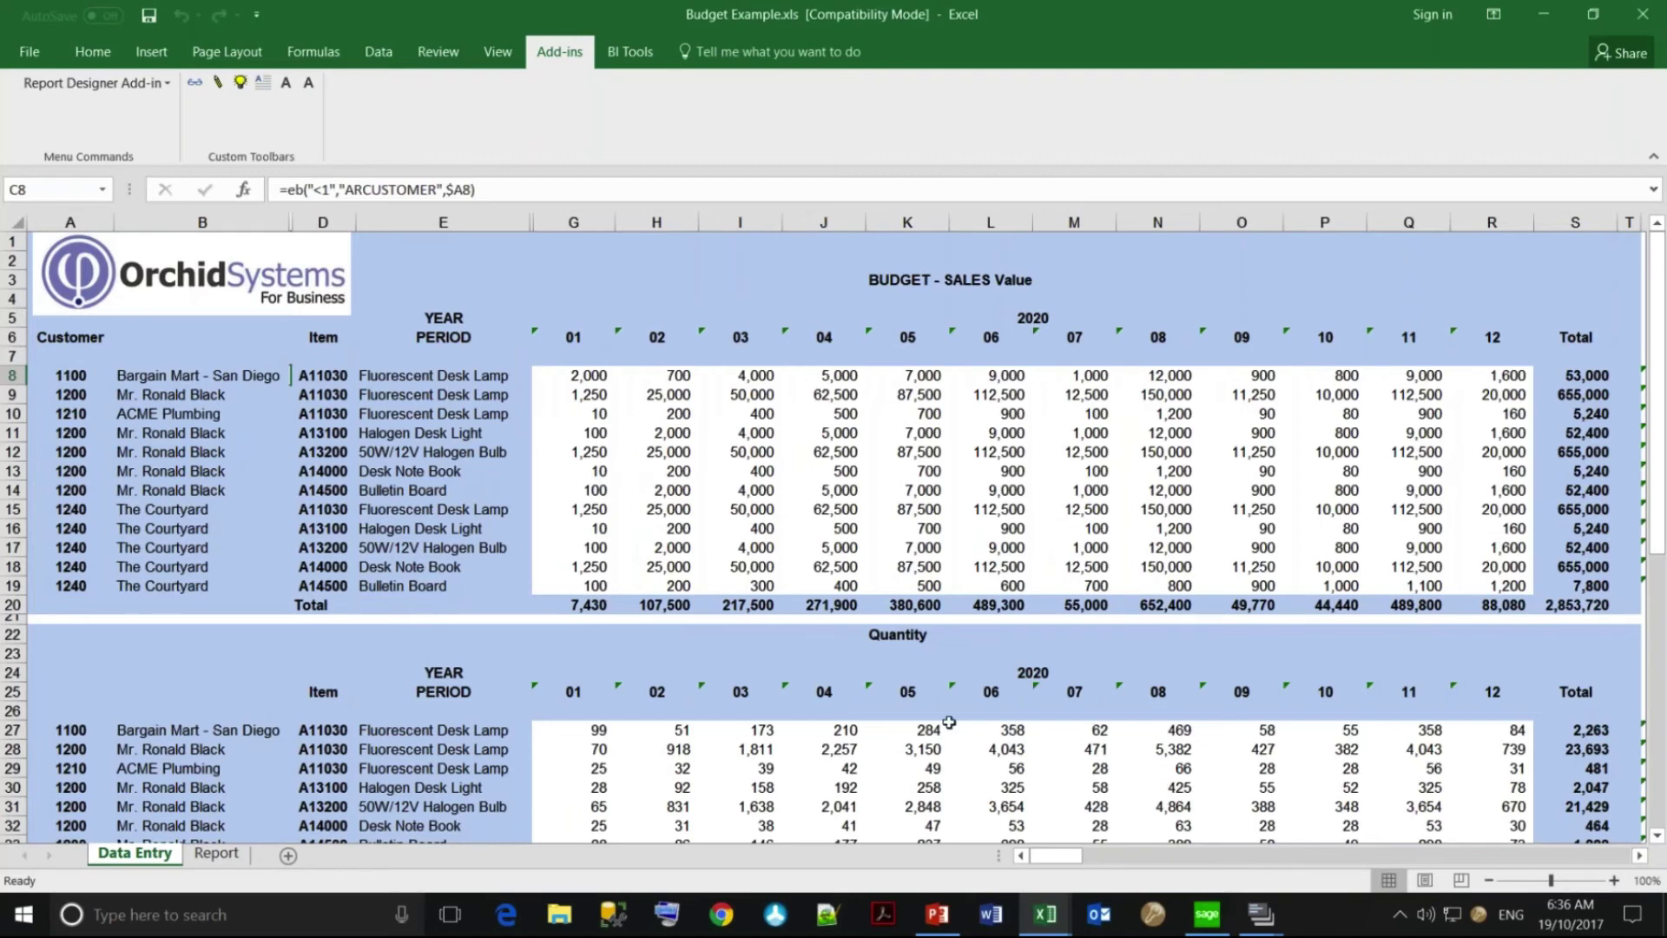
pyautogui.moveTo(1209, 920)
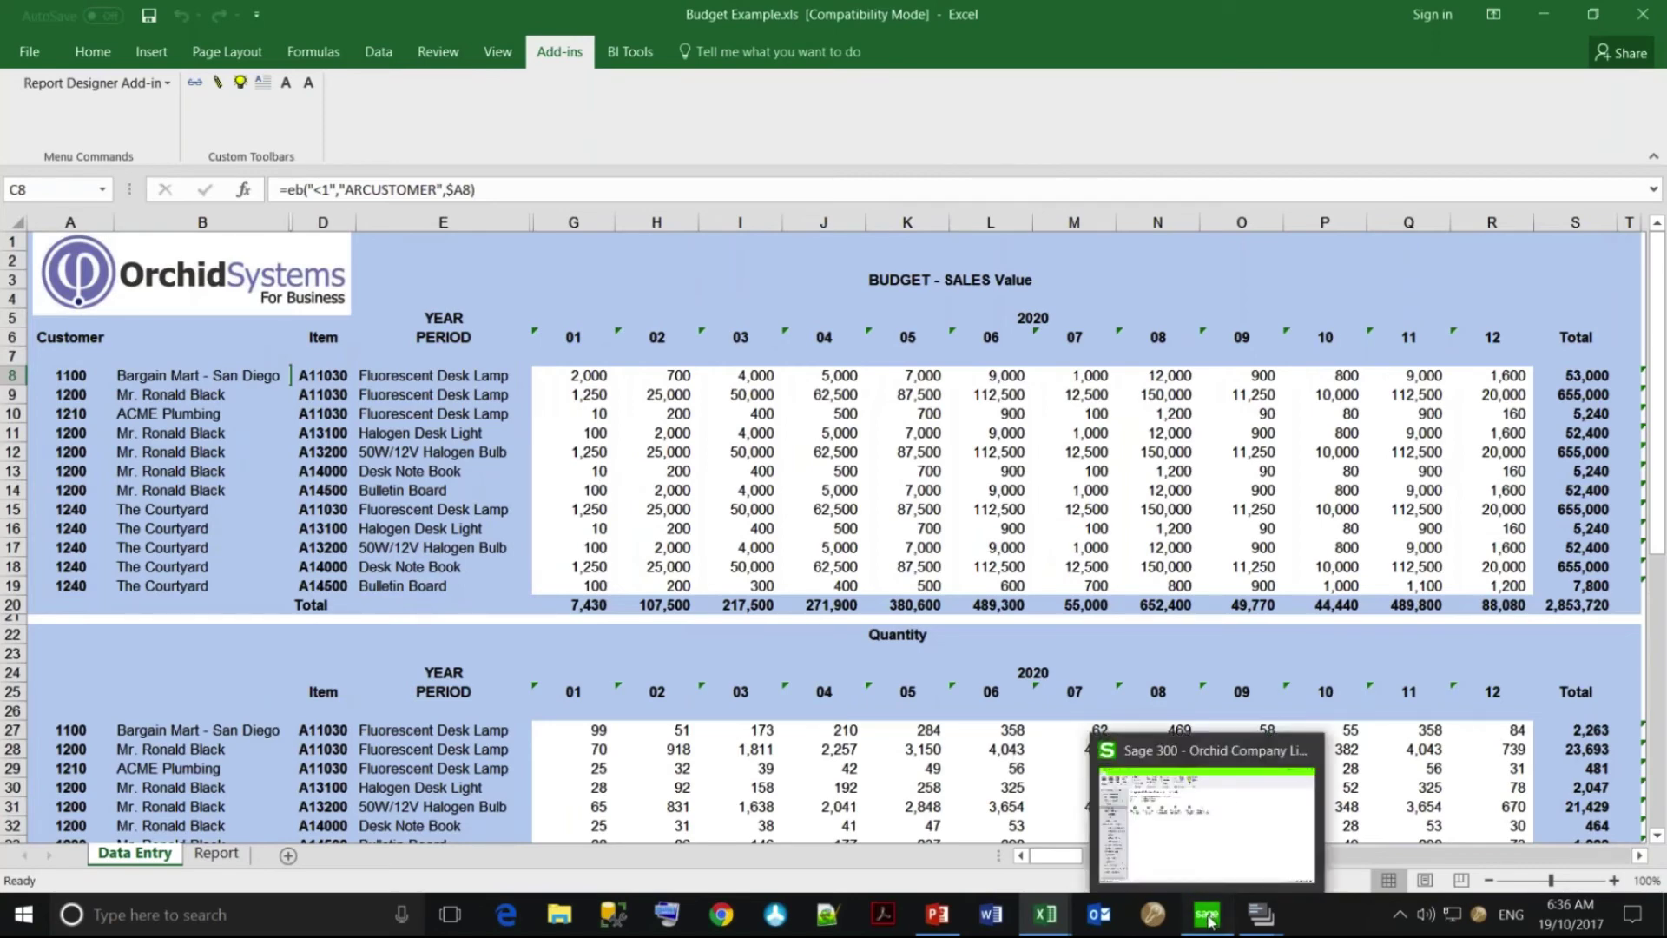
pyautogui.click(1209, 918)
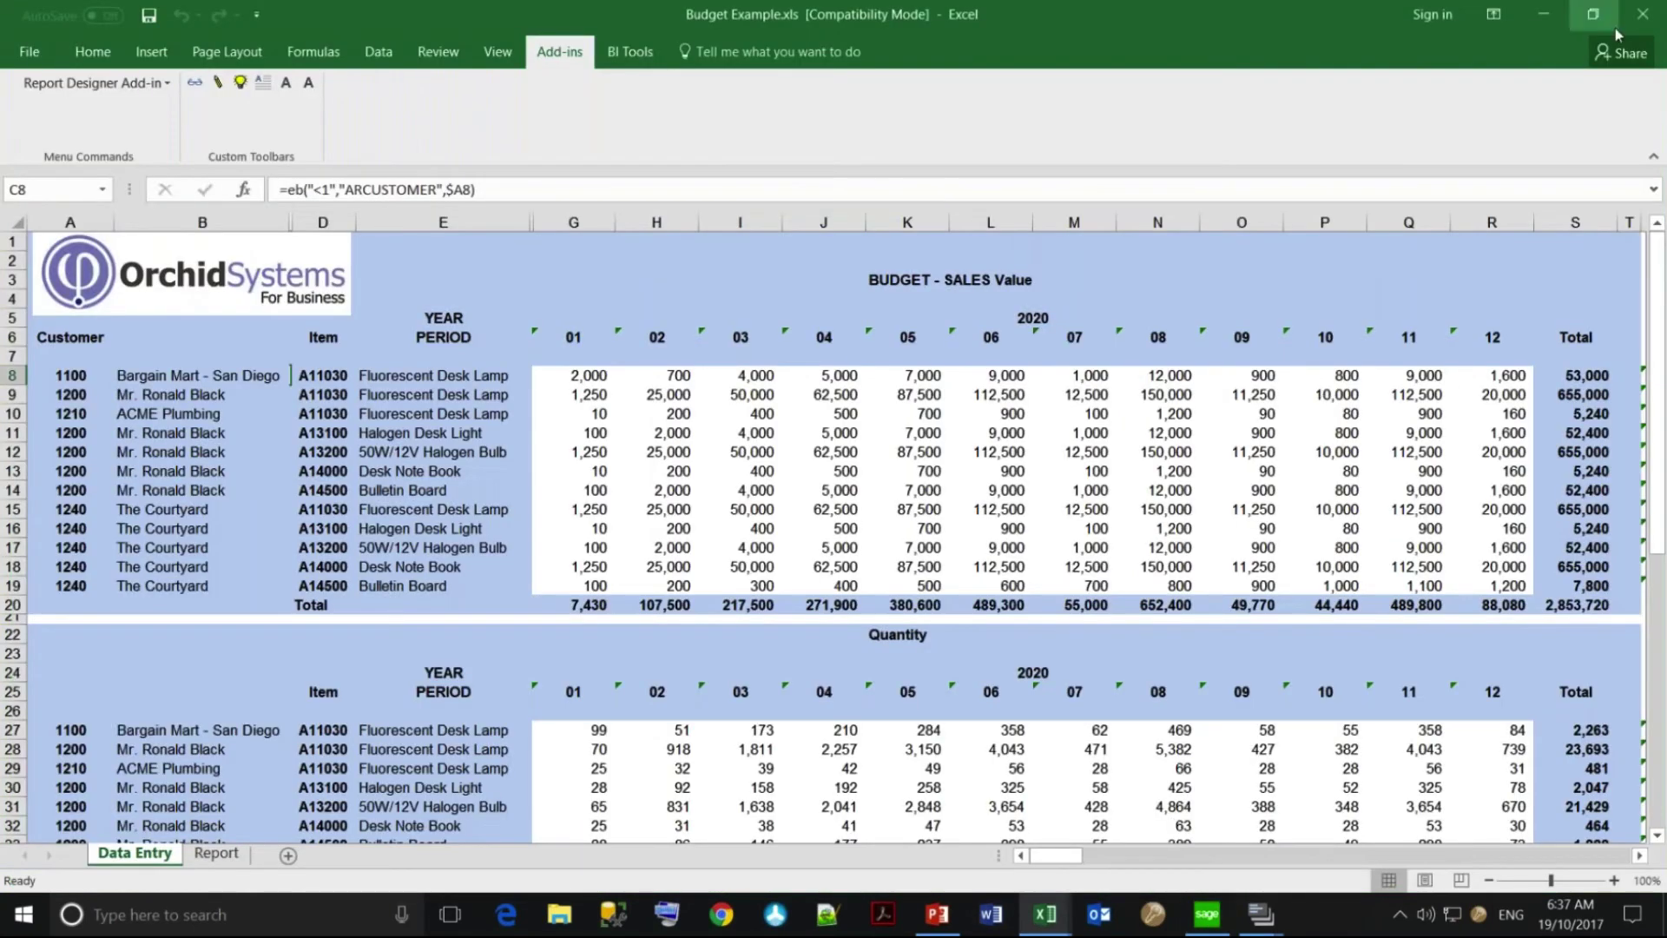
pyautogui.click(1642, 14)
pyautogui.click(987, 510)
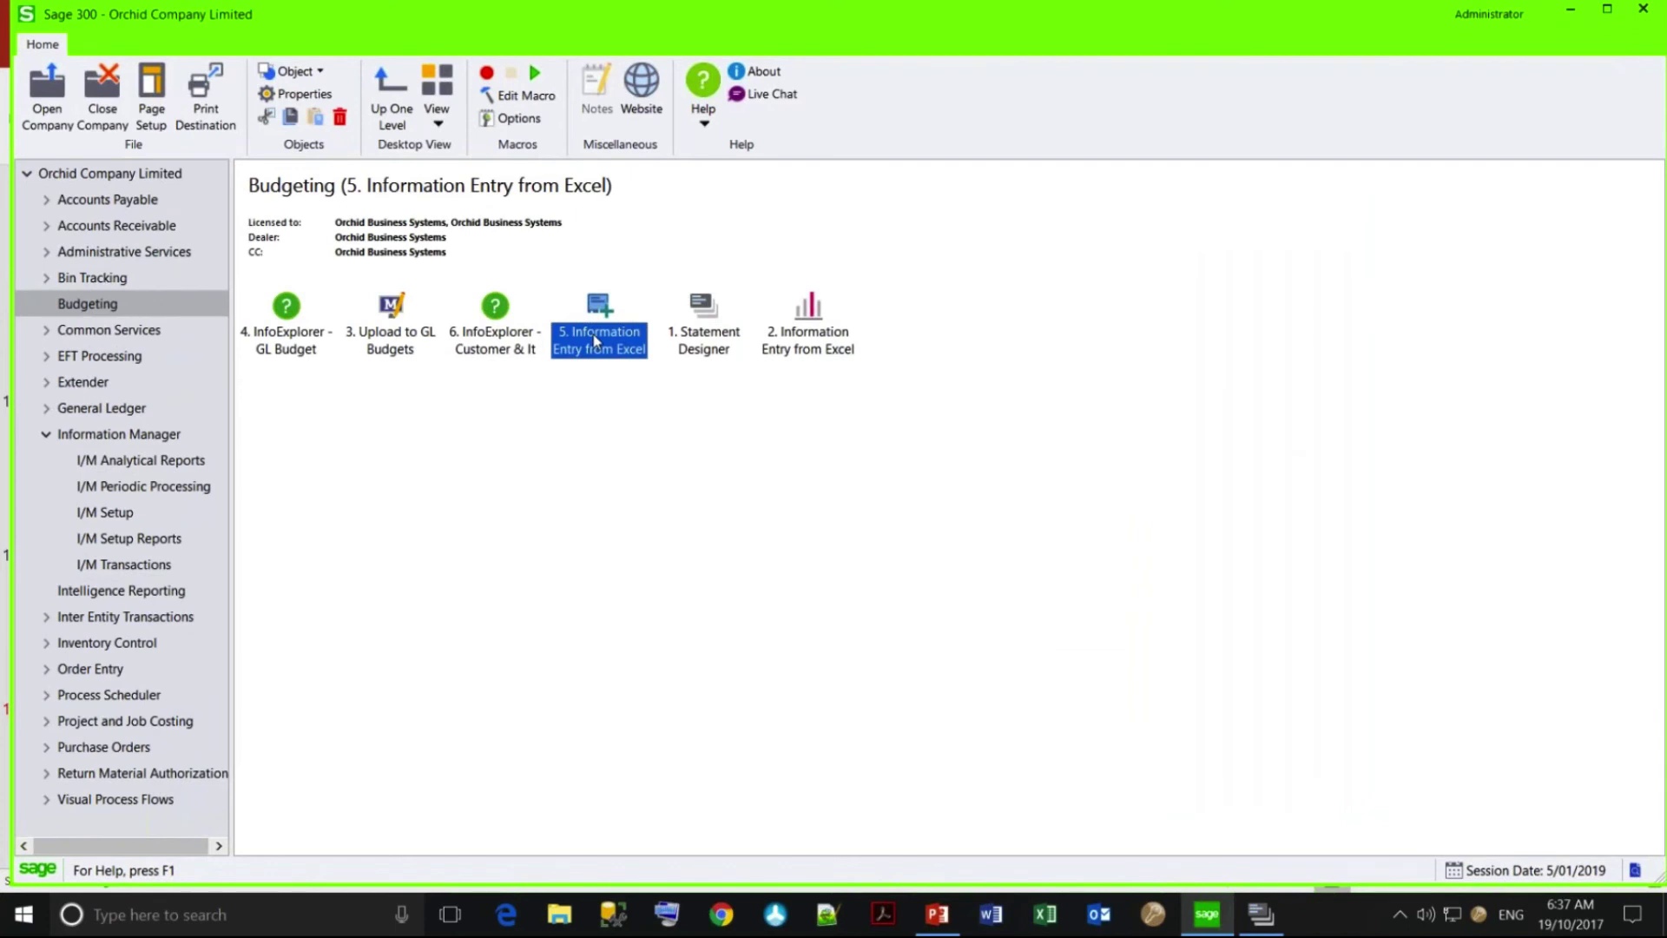
# Open the Information Entry Grid from I/M Transactions and load the BUDGET record for Bargain Mart - San Diego, item A11030.
pyautogui.click(132, 566)
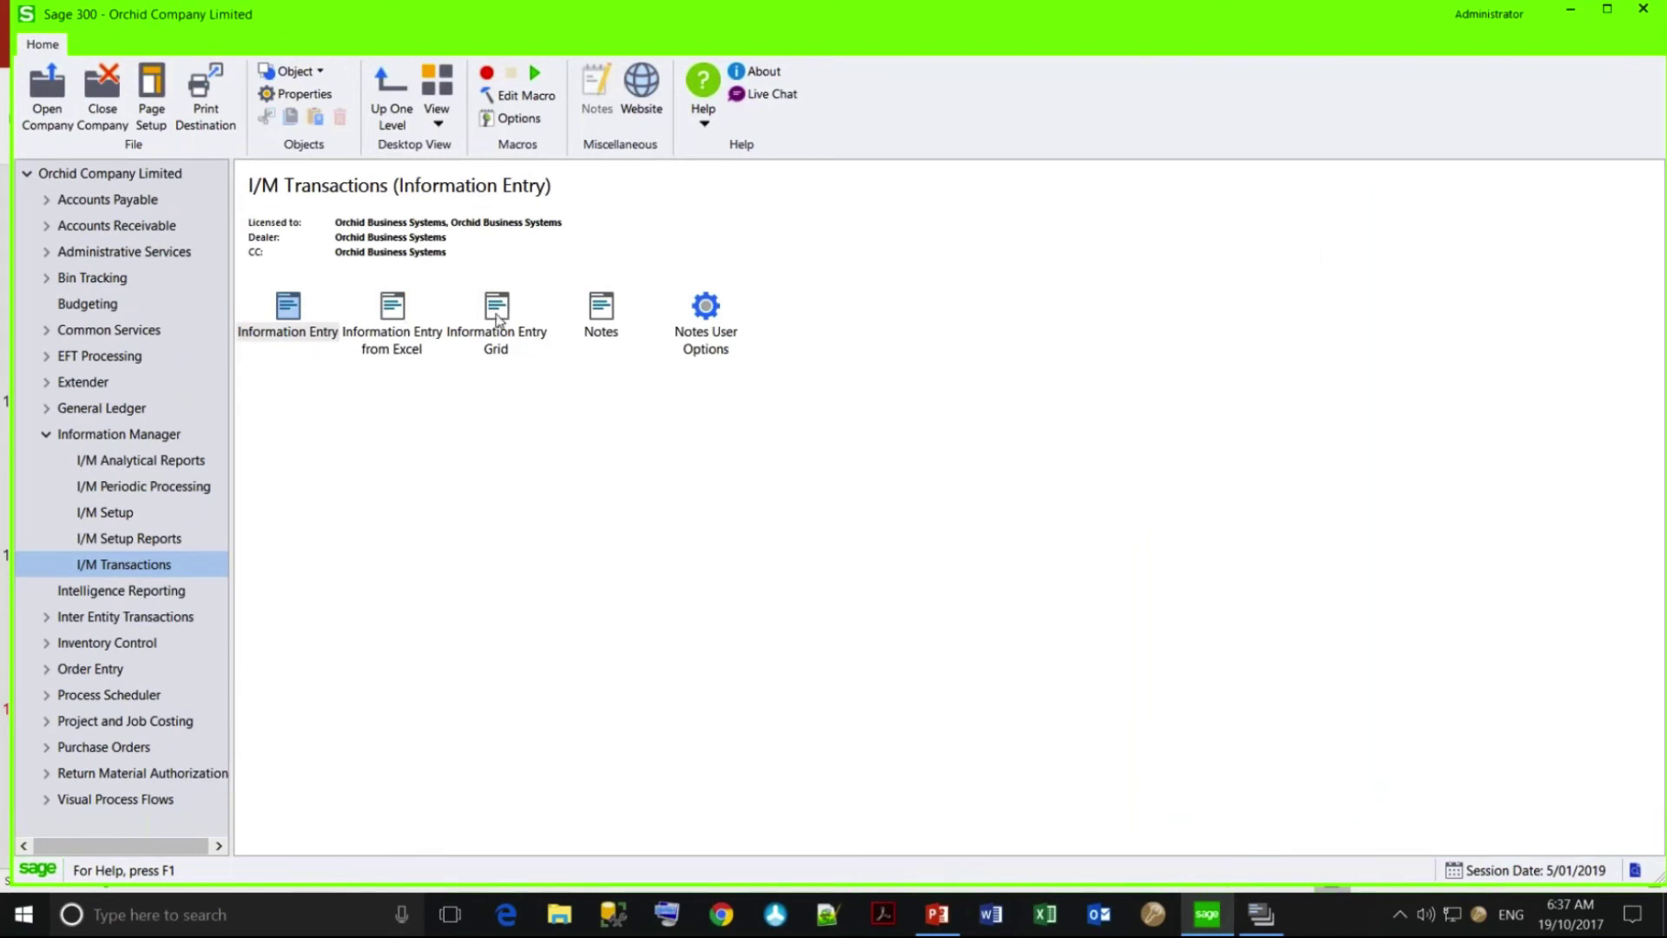
pyautogui.click(503, 314)
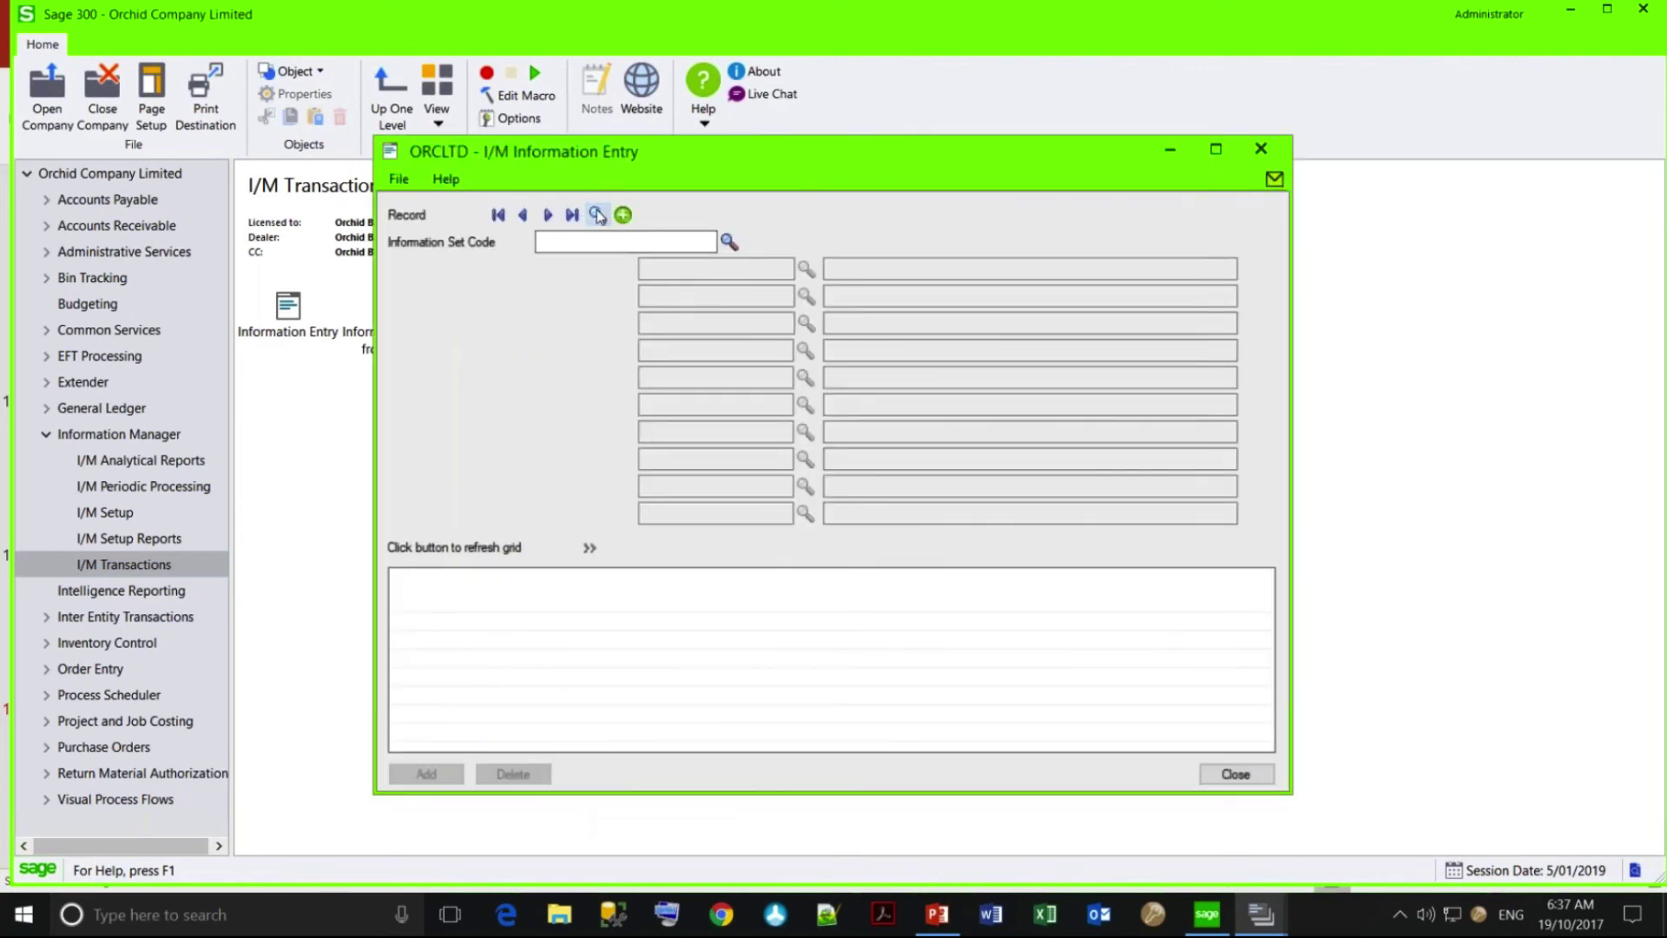
pyautogui.click(599, 216)
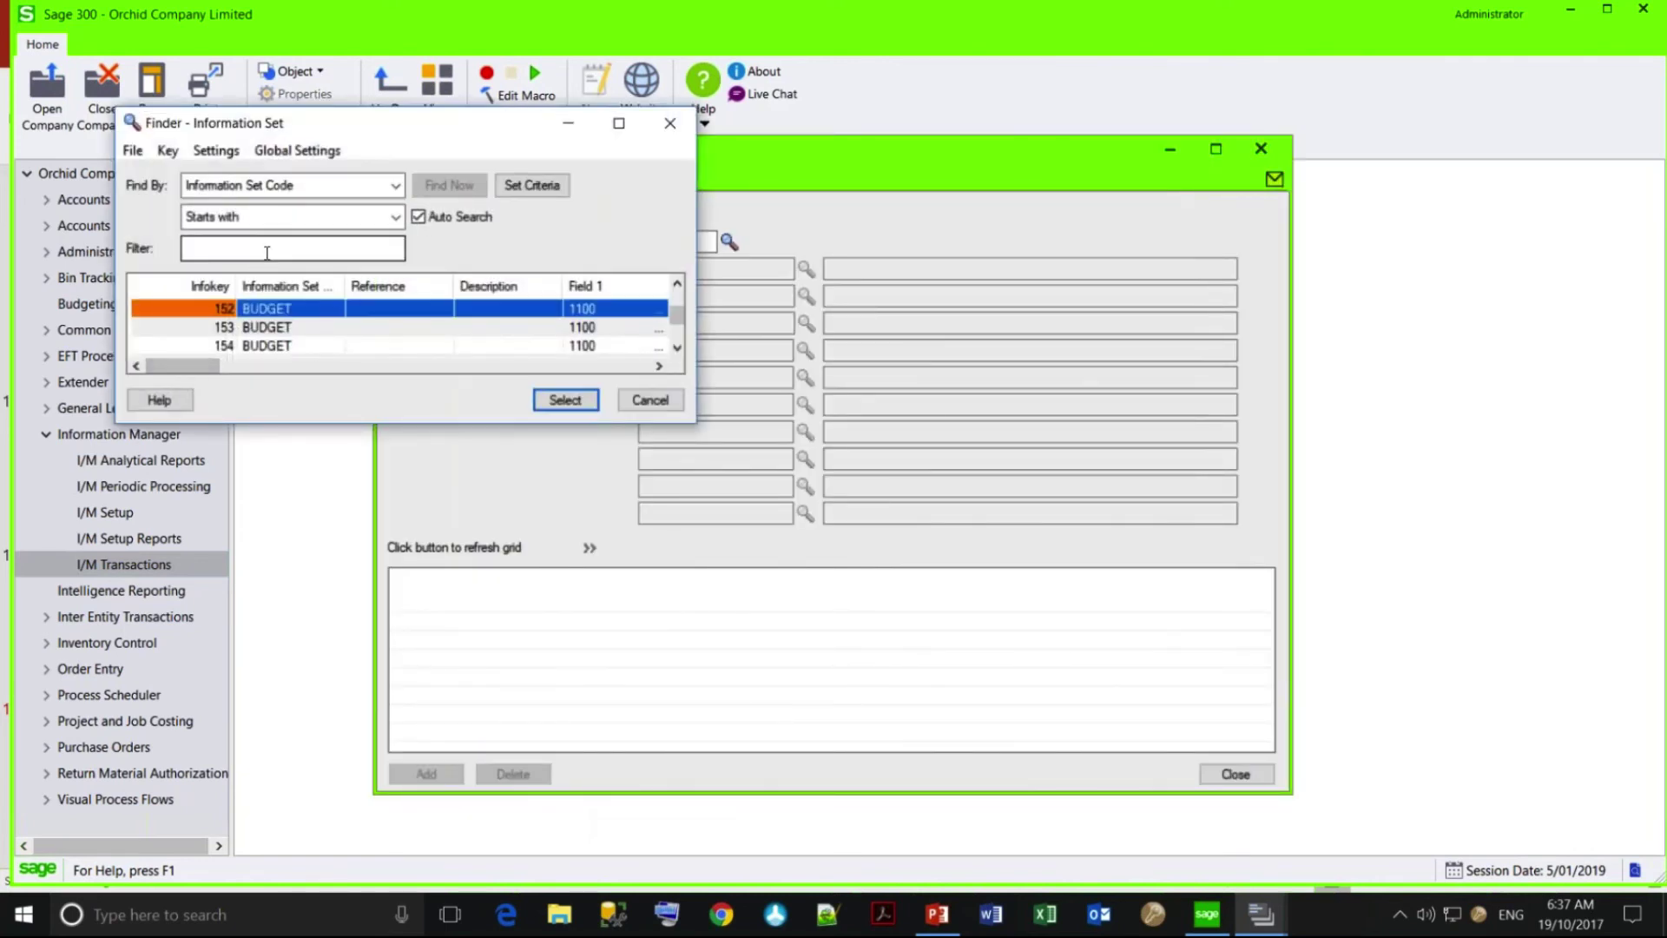
pyautogui.click(276, 310)
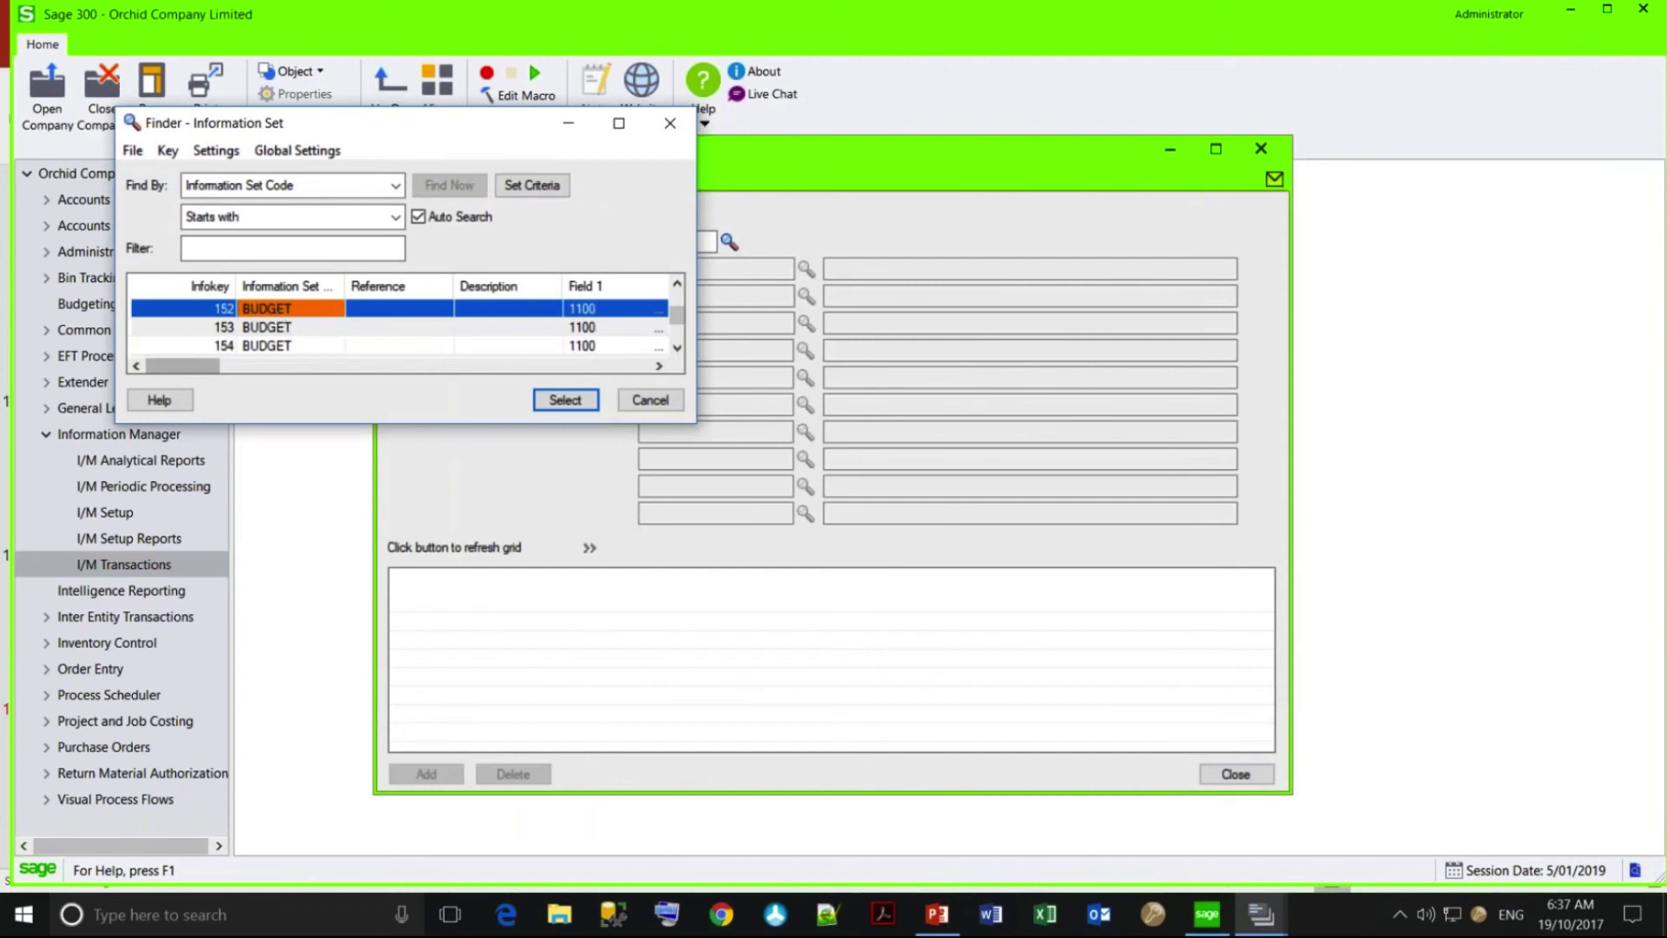
pyautogui.click(568, 401)
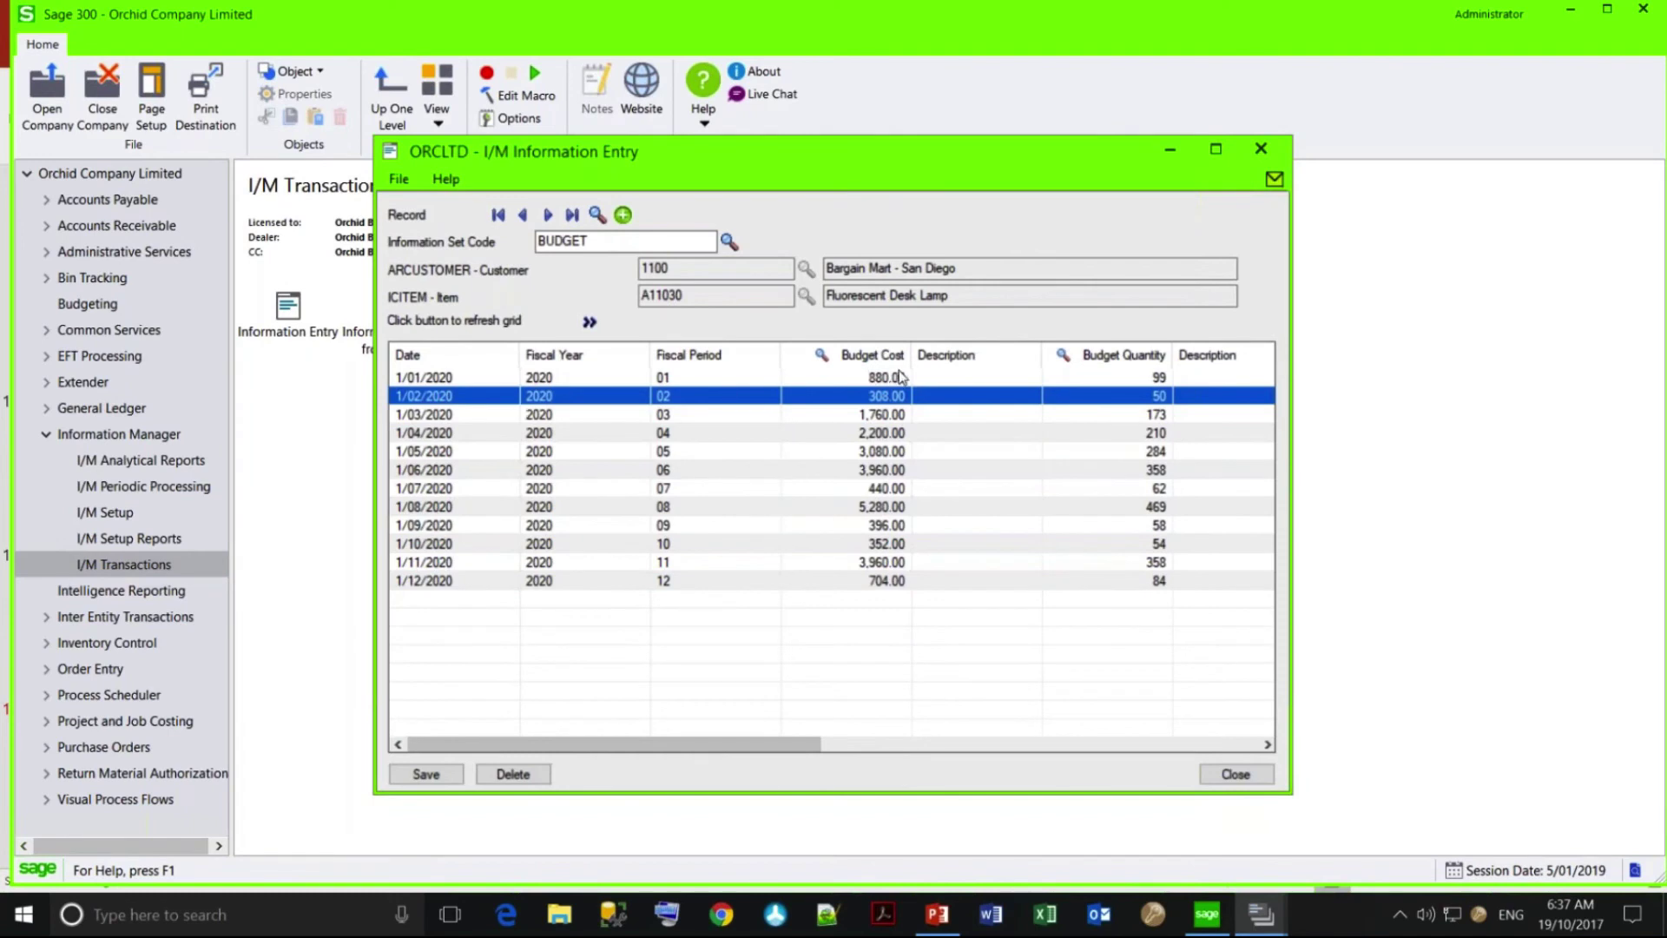
# Check the period 01 Budget Quantity and Budget Value of the loaded record, and close the entry grid.
pyautogui.click(1103, 383)
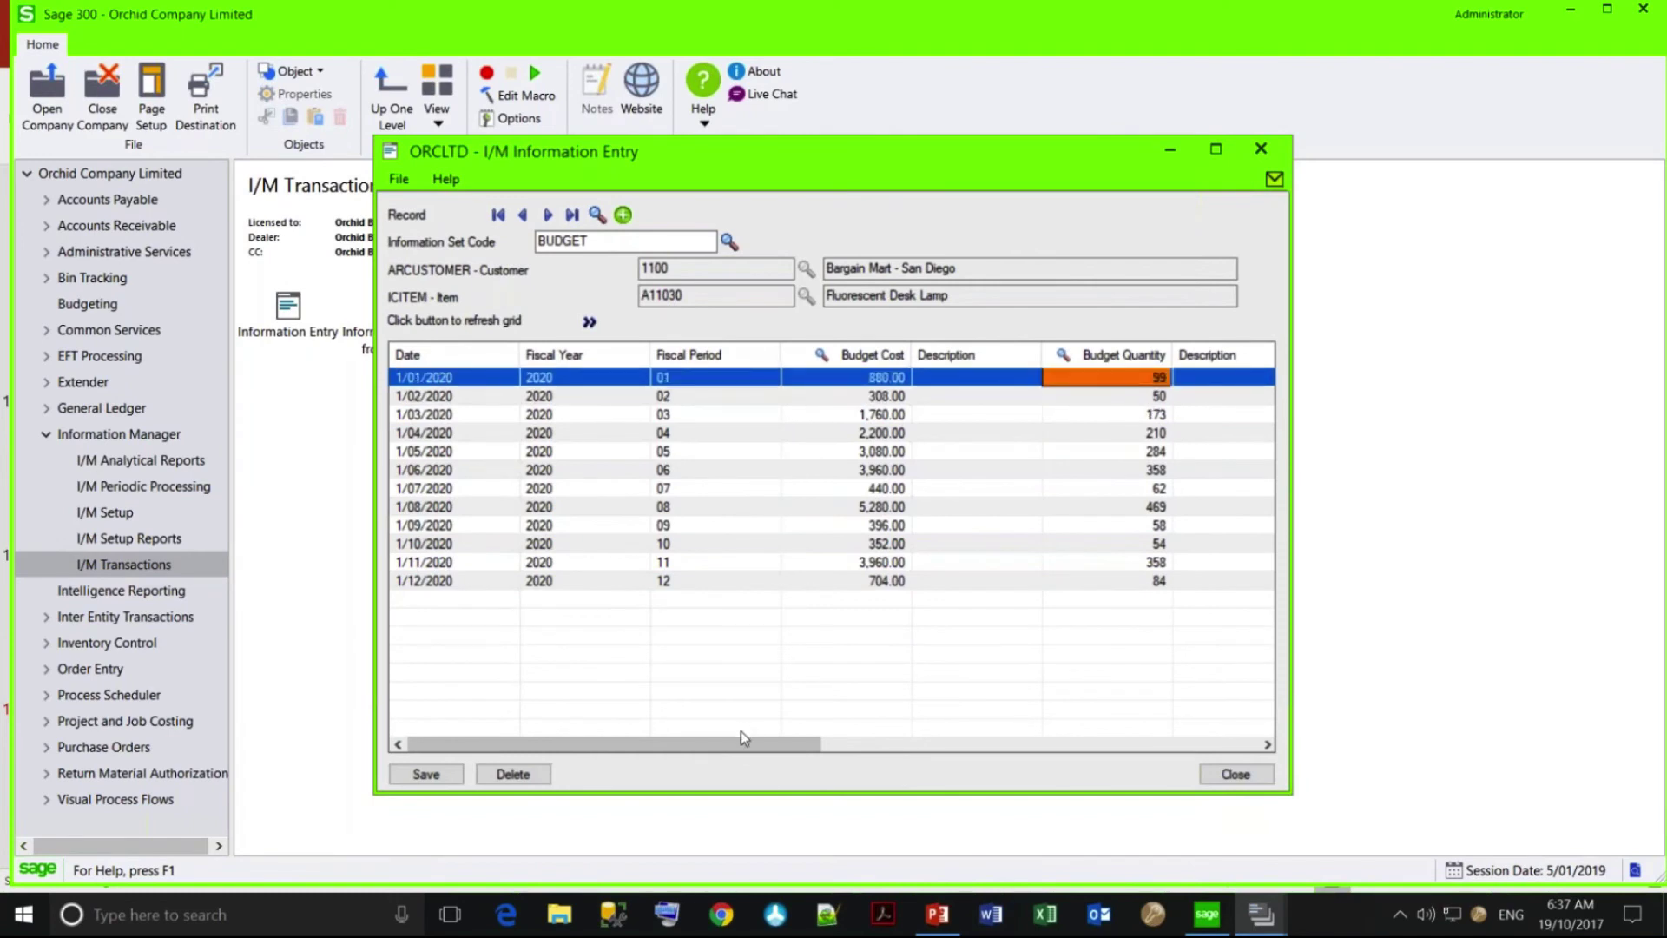
pyautogui.moveTo(744, 738); pyautogui.dragTo(920, 744)
pyautogui.click(968, 380)
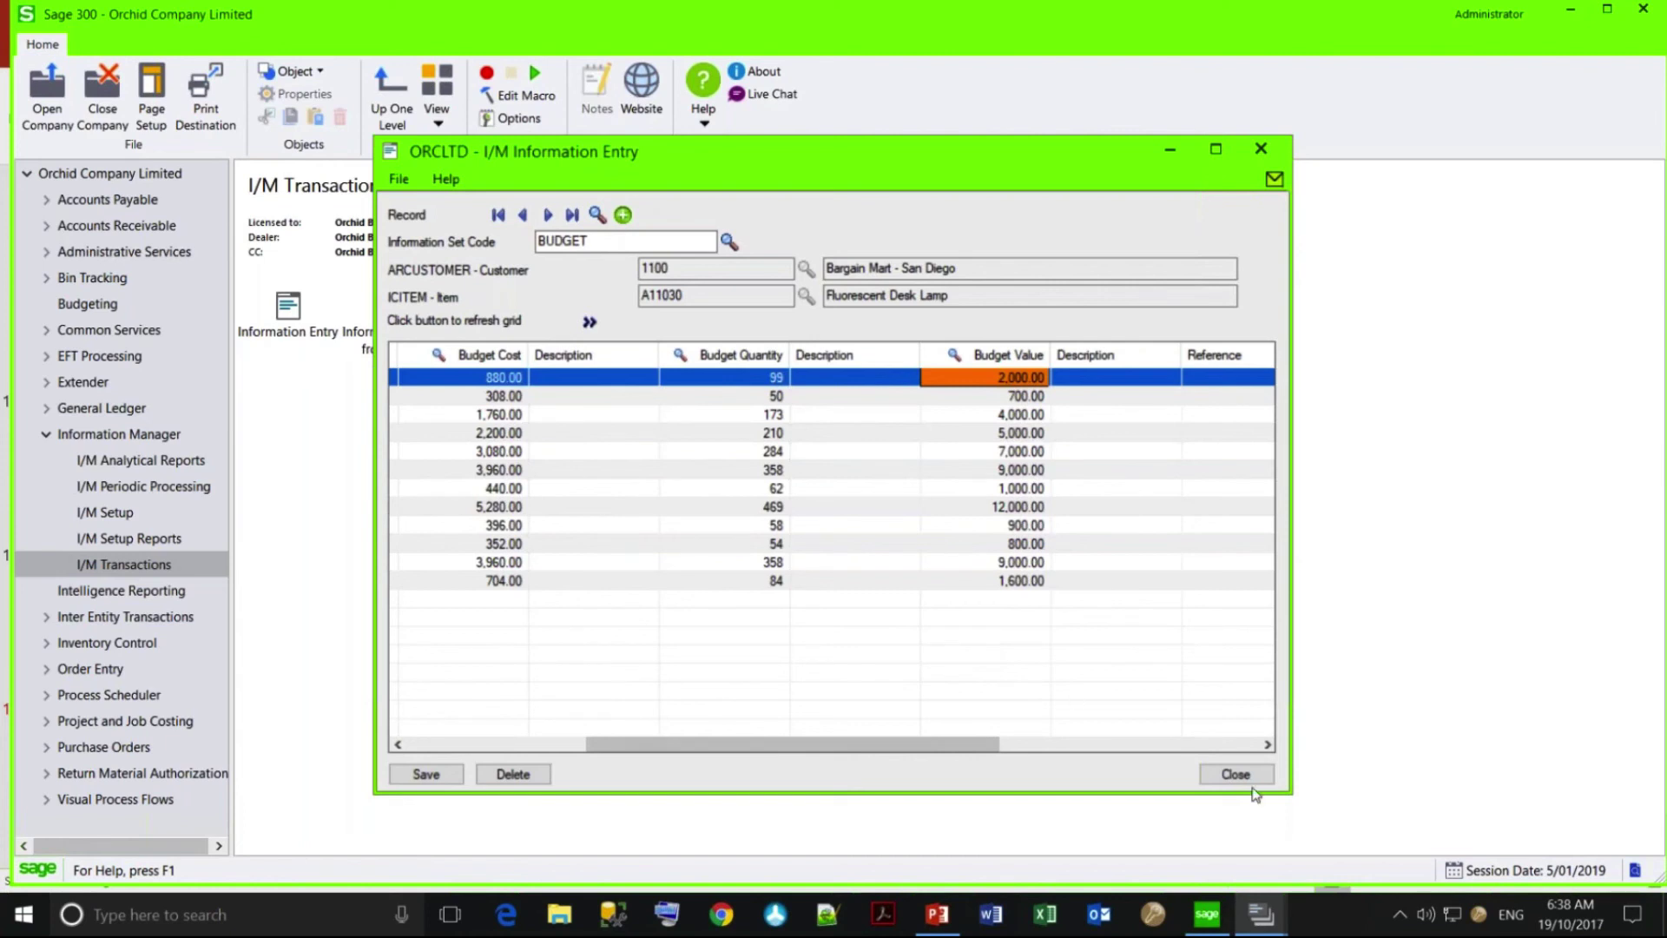
pyautogui.click(1240, 774)
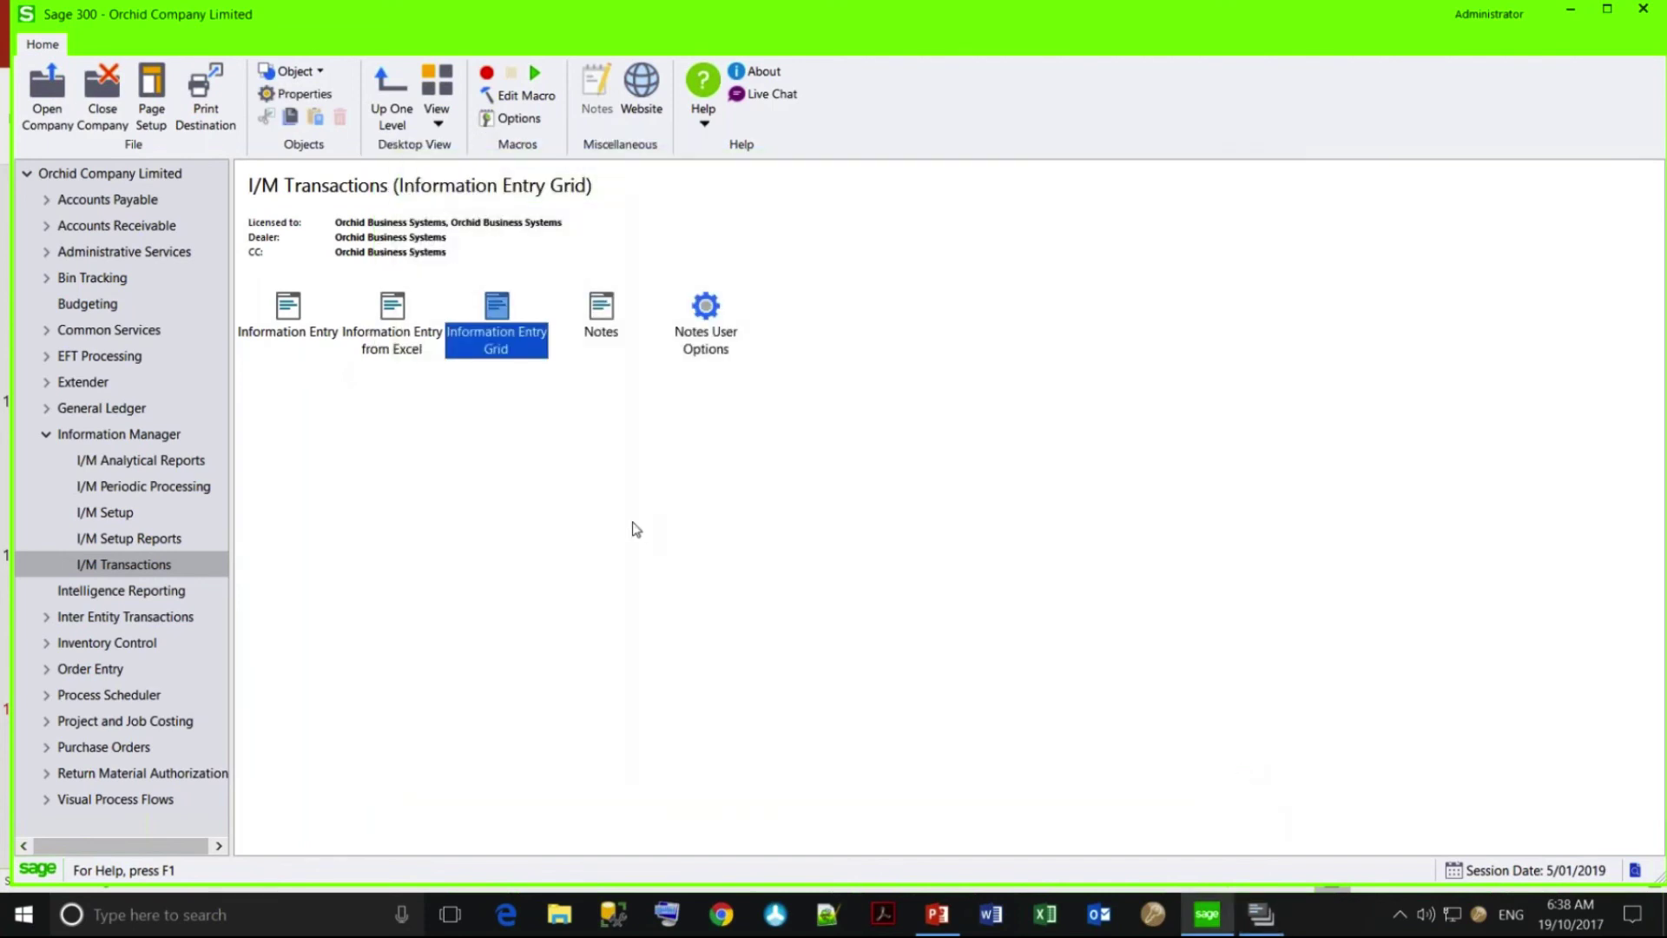
# Launch the customer and item InfoExplorer from the Budgeting folder and show the OE Sales by Customer view.
pyautogui.click(87, 310)
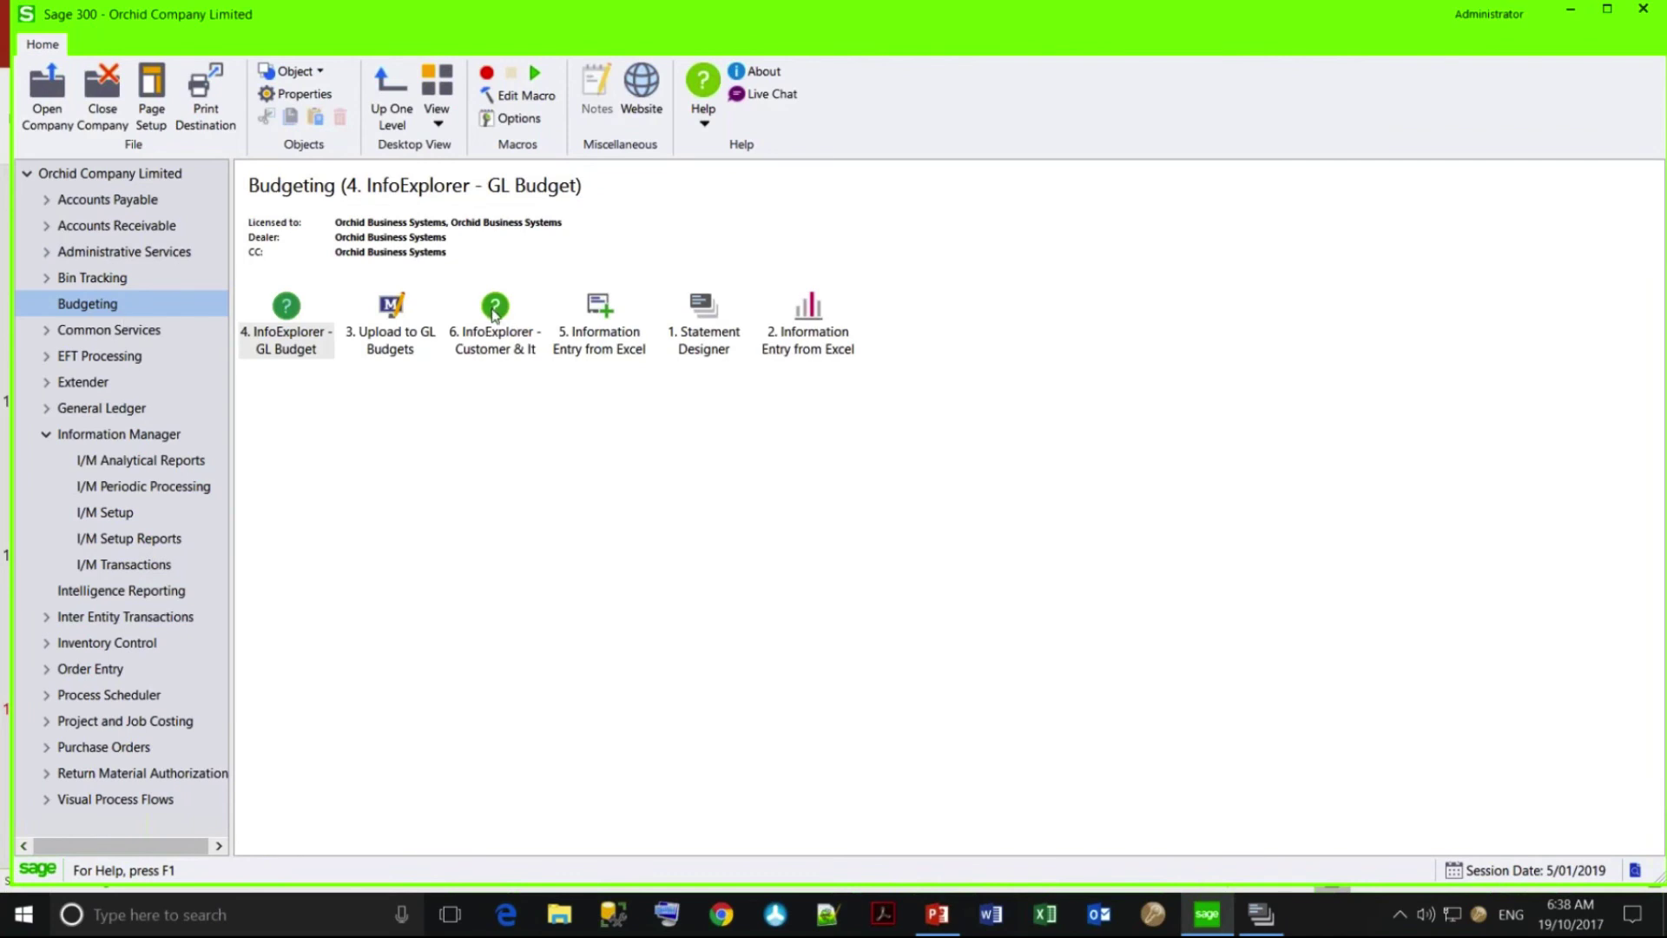
pyautogui.click(494, 316)
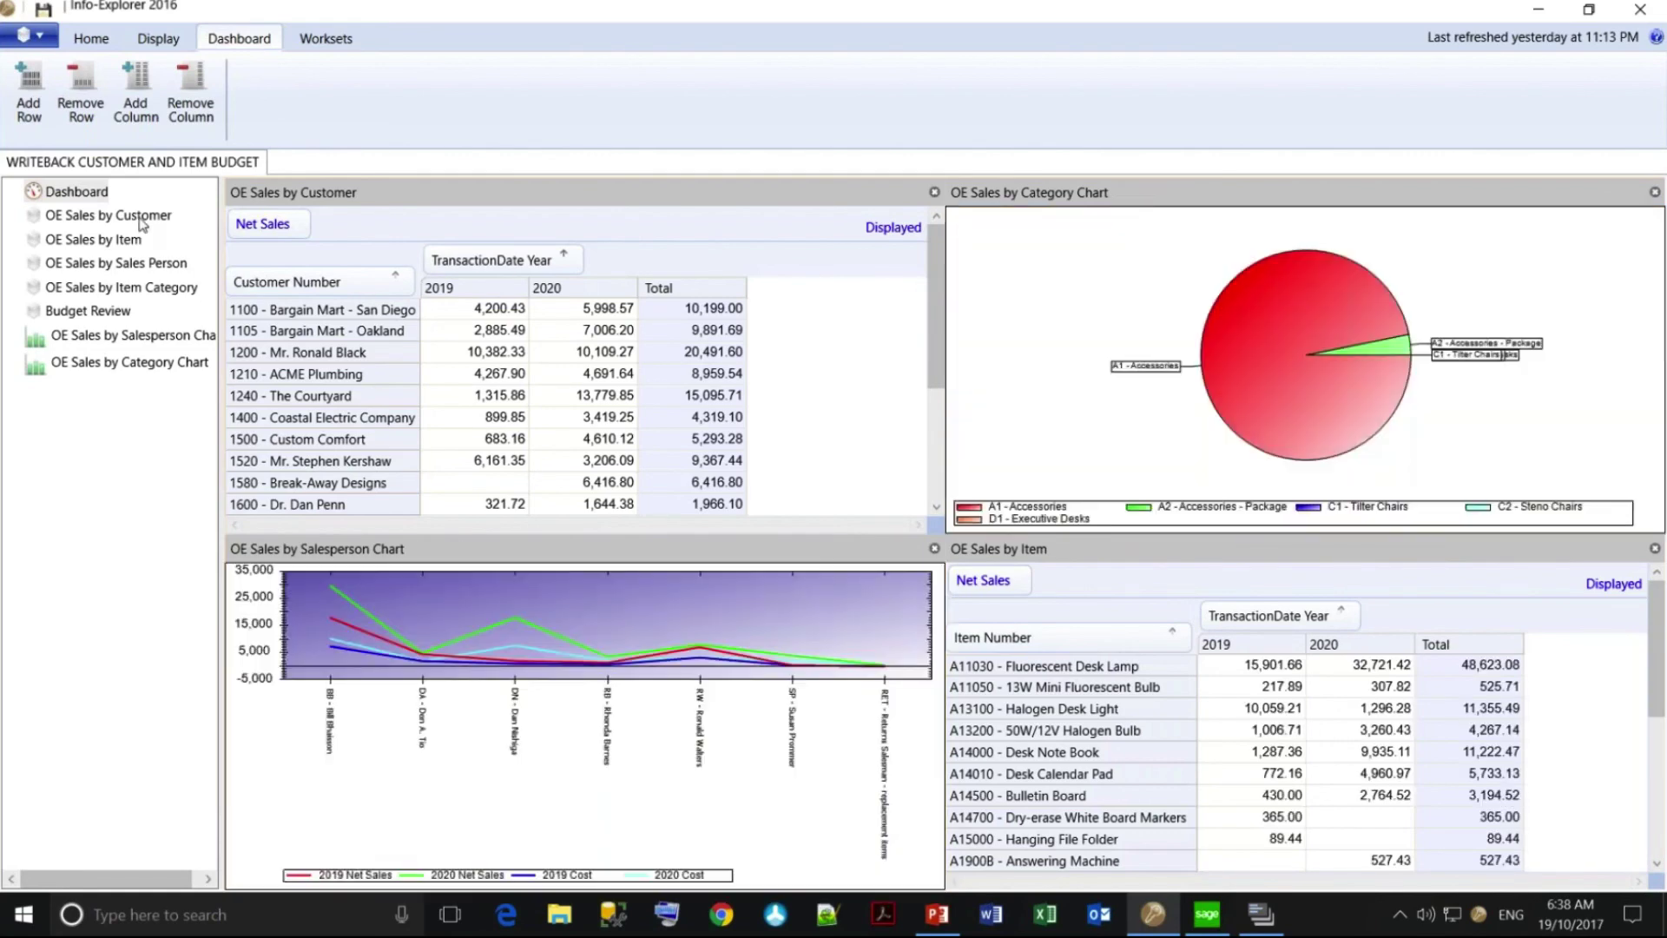
pyautogui.click(142, 217)
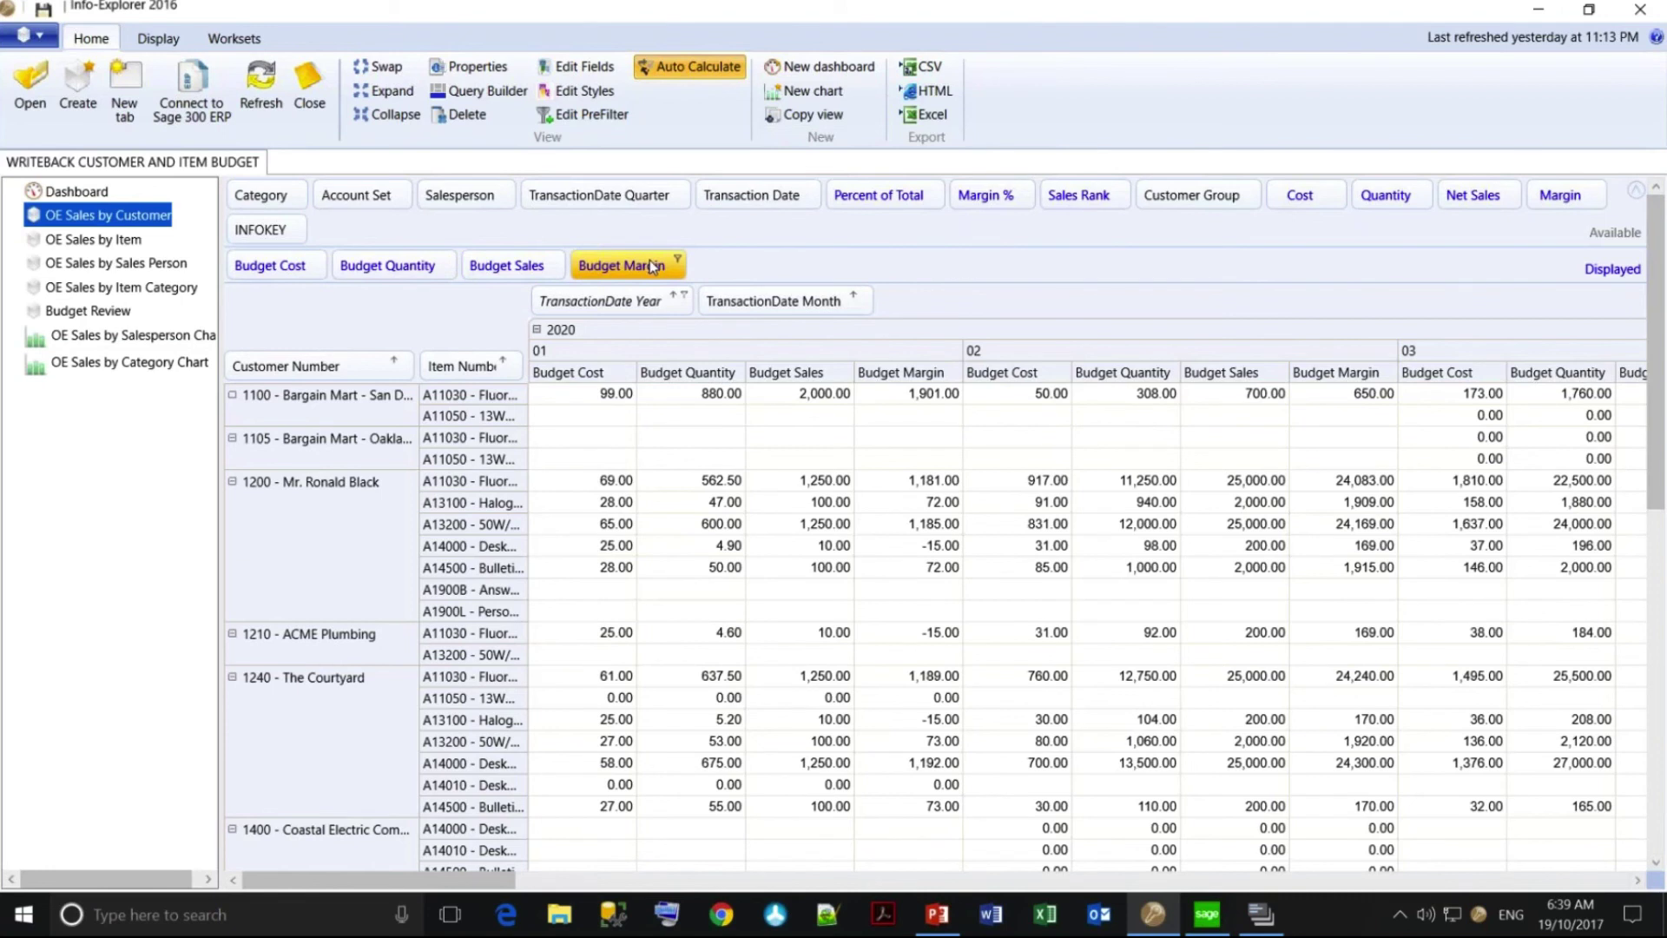
# Review the Budget Review view, temporarily breaking its rows down by Item Number and removing that field again.
pyautogui.click(114, 314)
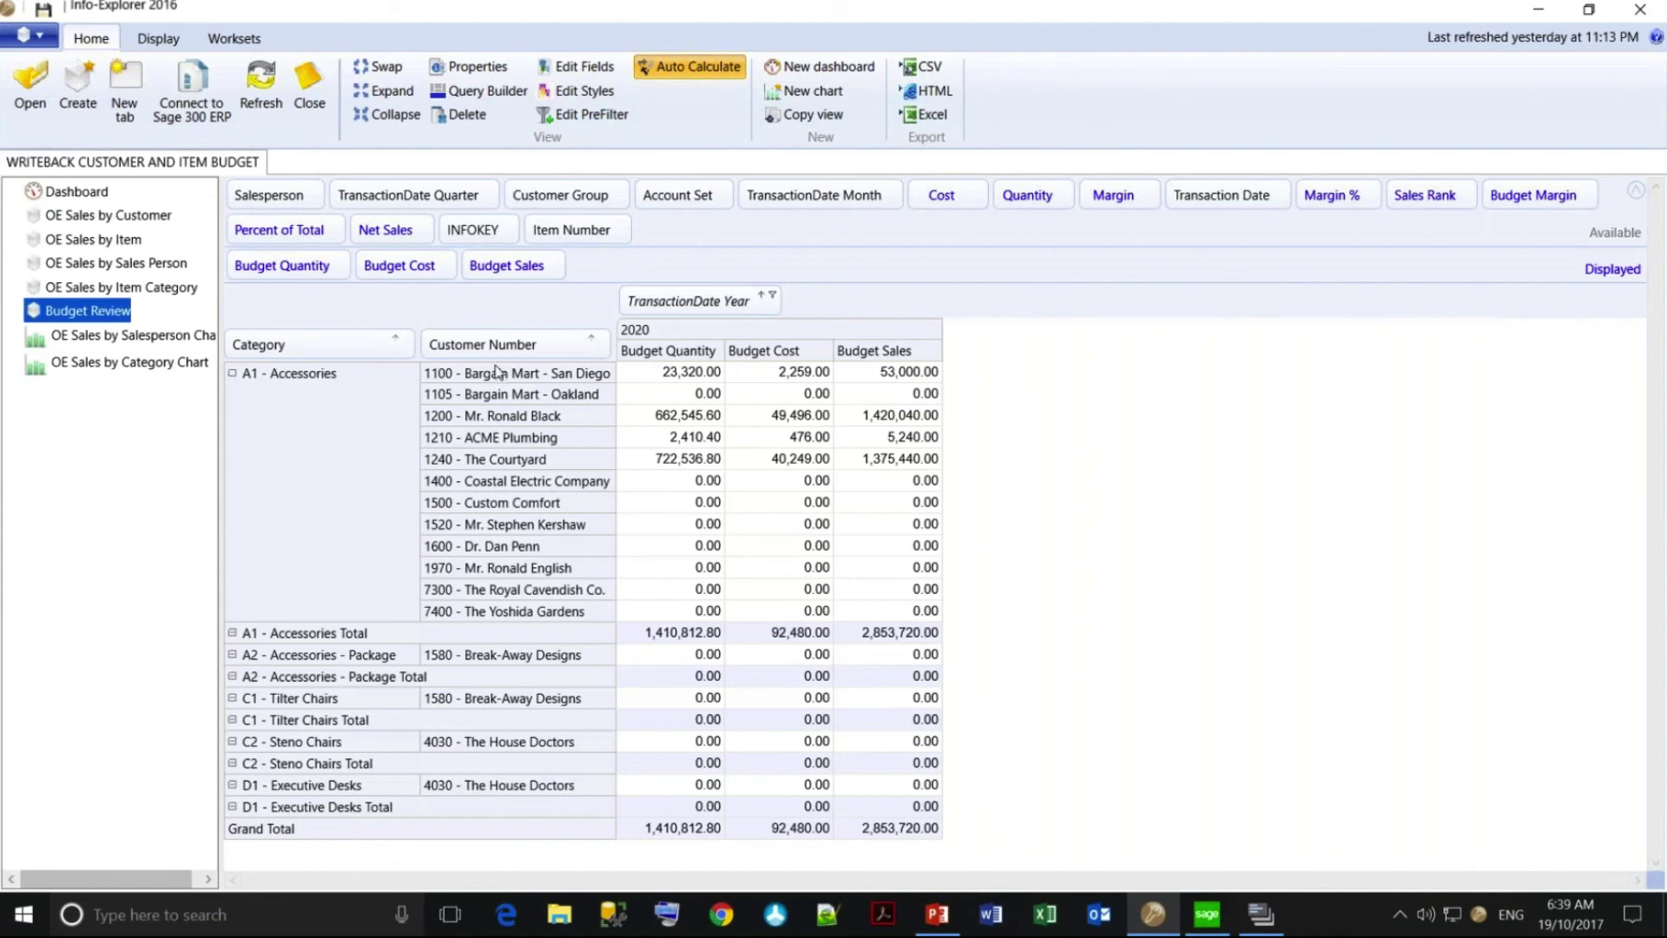
pyautogui.moveTo(572, 230); pyautogui.dragTo(589, 344)
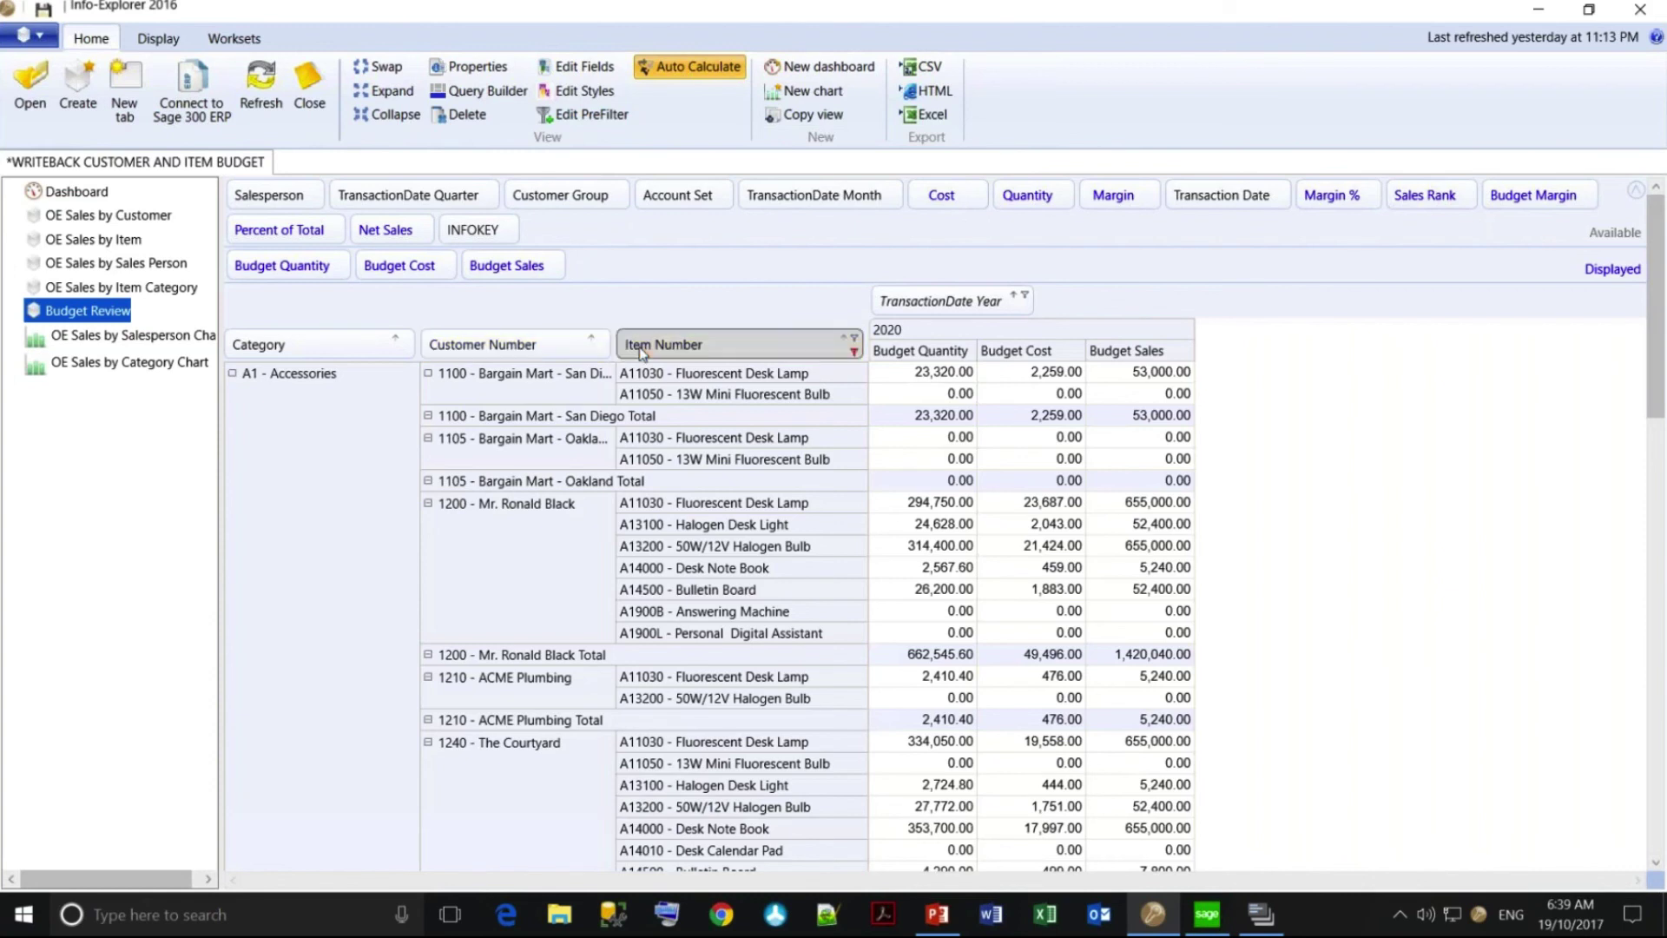
pyautogui.moveTo(659, 345); pyautogui.dragTo(620, 243)
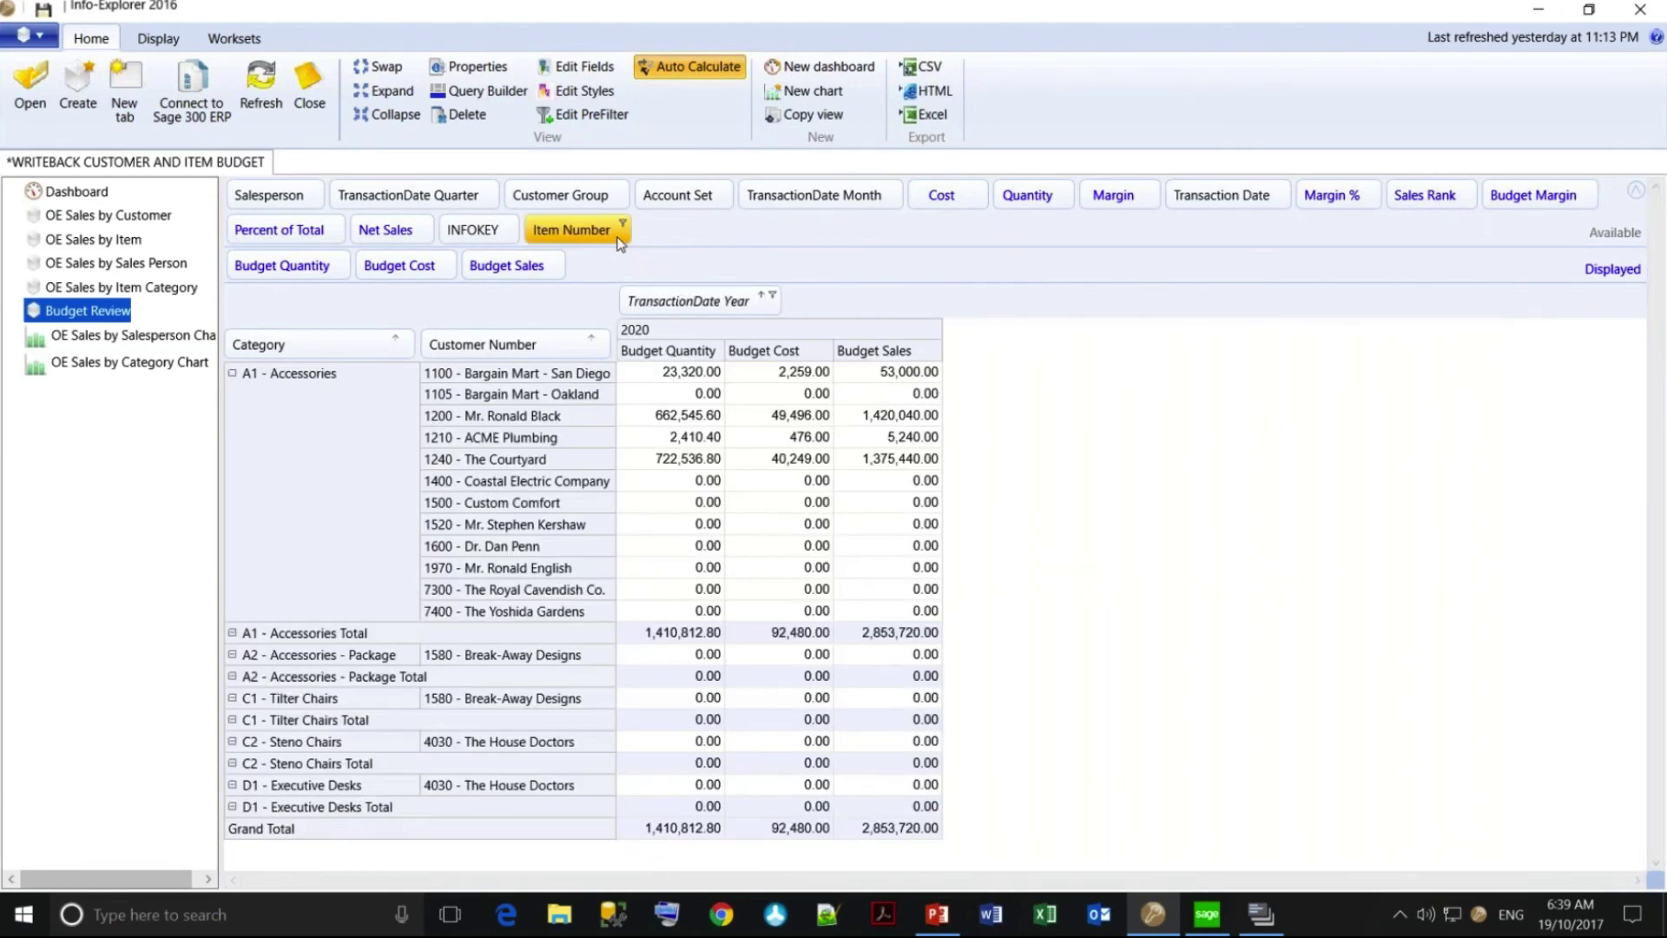
# Create a new workset for adjusting the Budget Review figures, starting from the A1 - Accessories total.
pyautogui.click(642, 638)
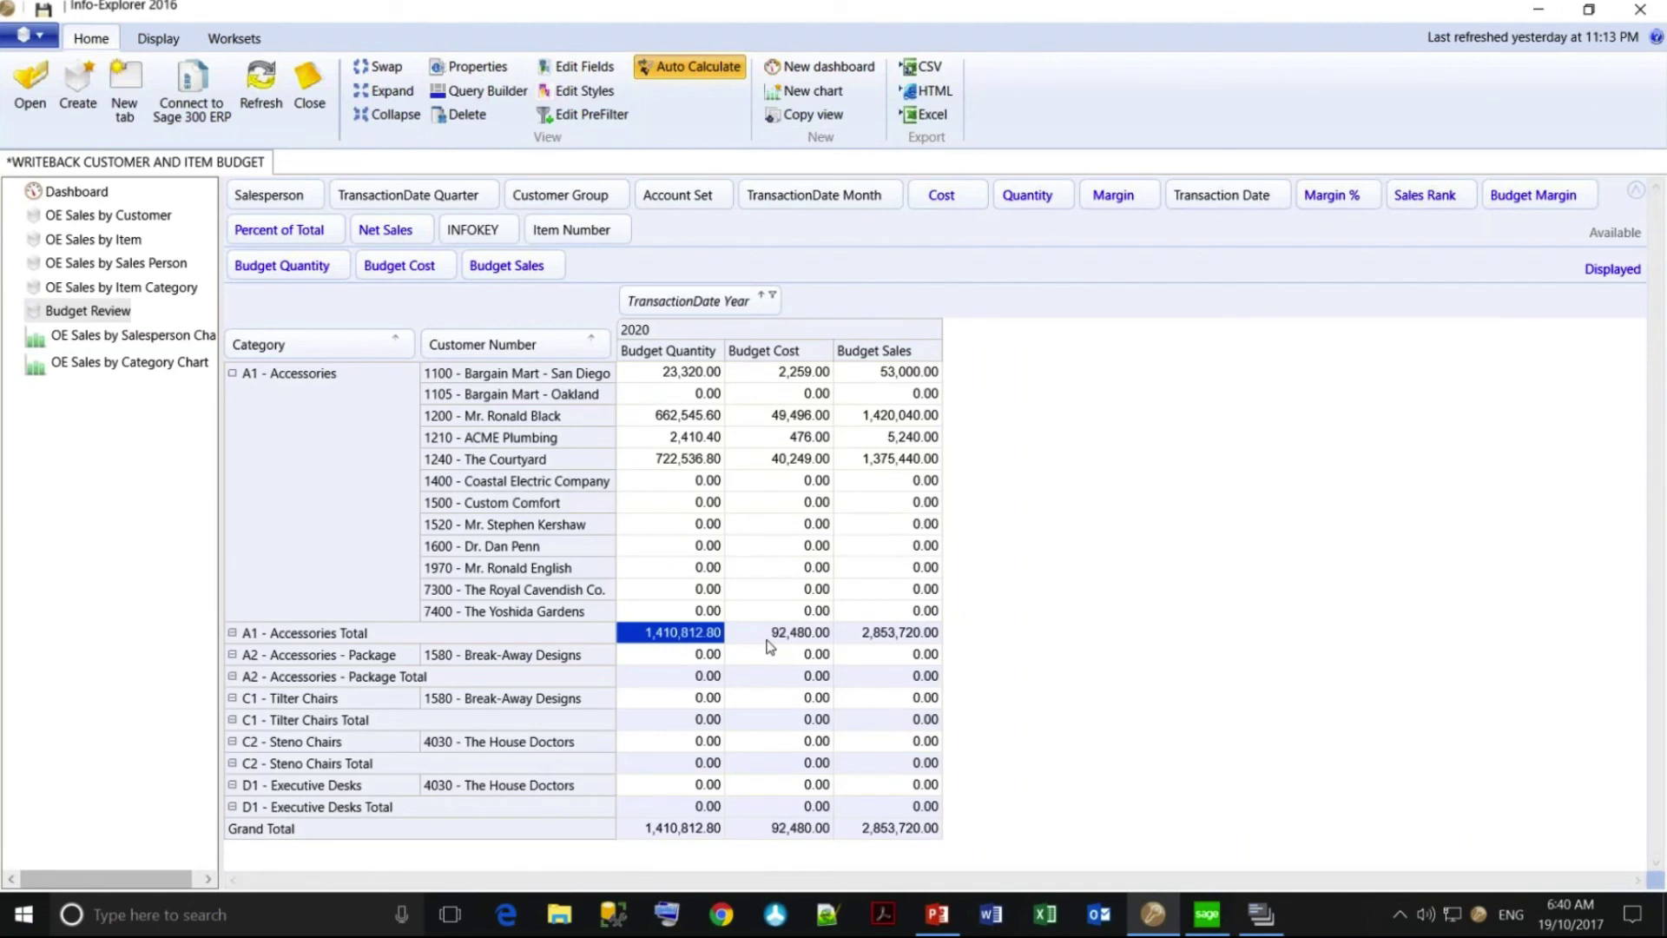
pyautogui.click(236, 46)
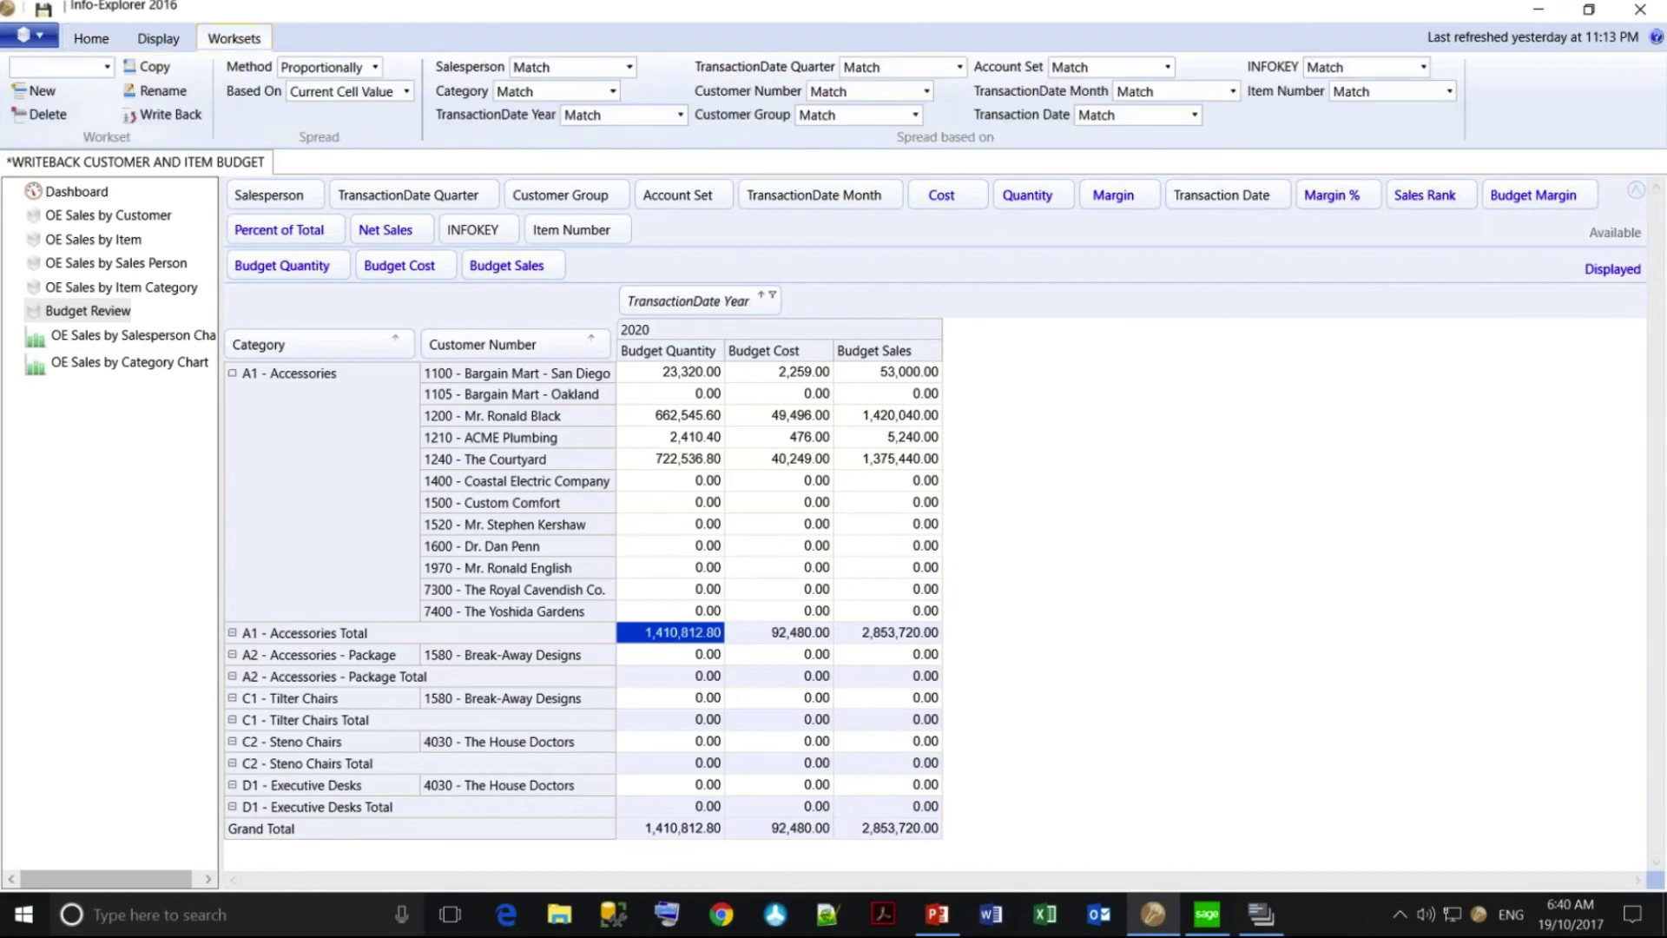
pyautogui.click(37, 90)
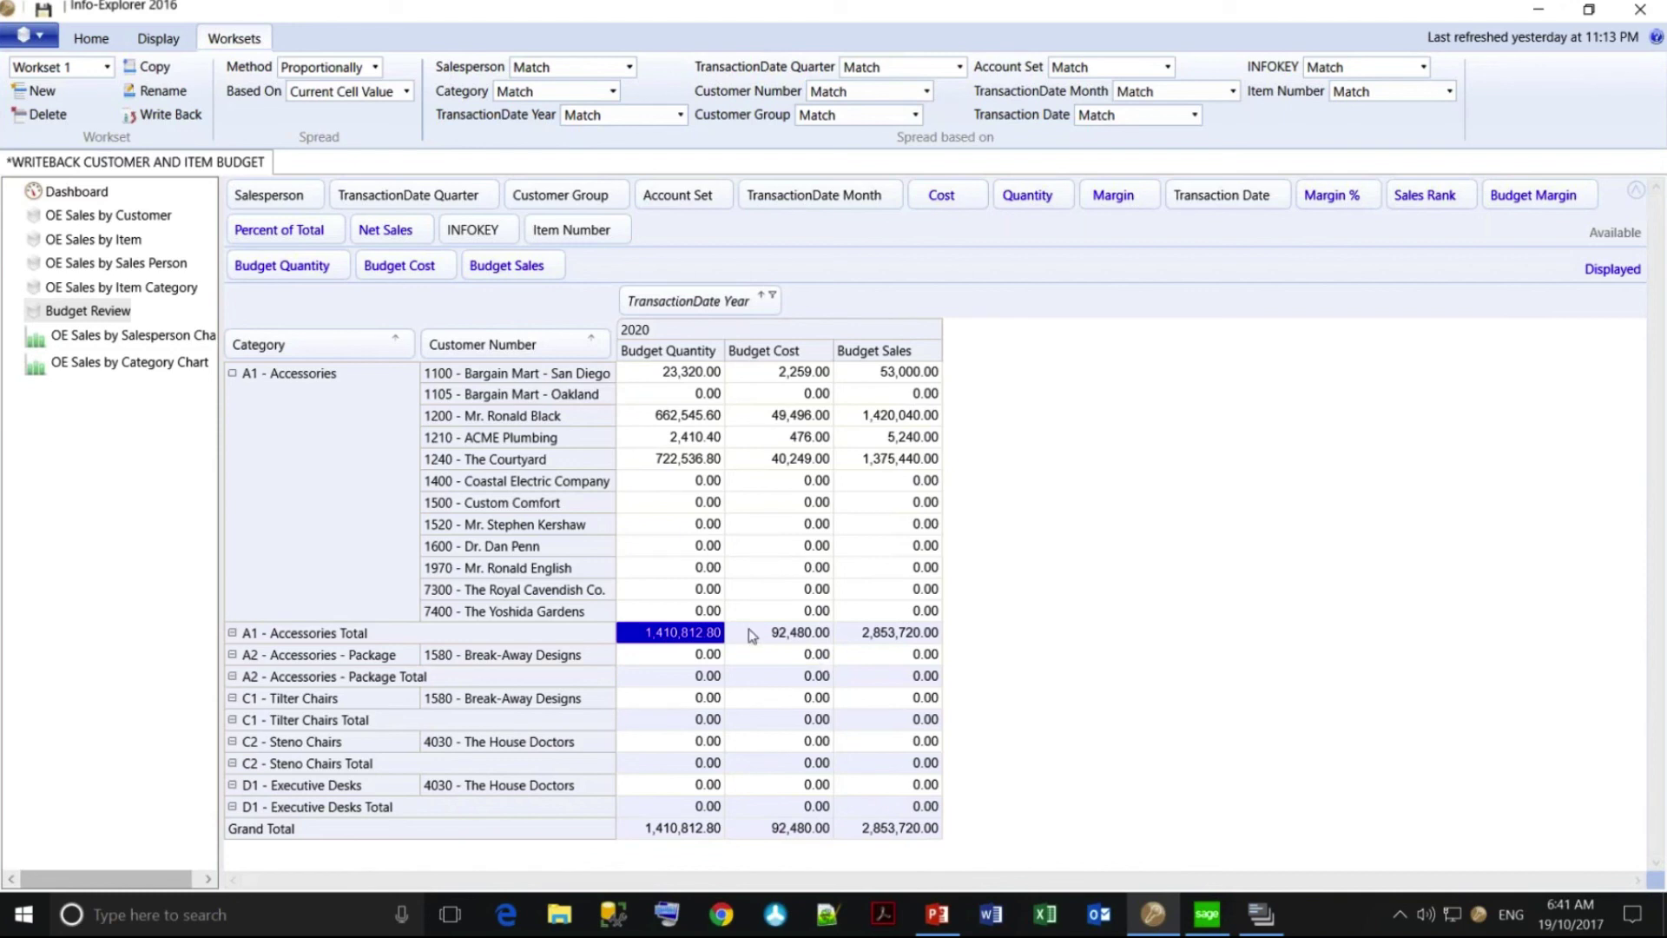
# Set the 2020 Budget Cost total for A1 - Accessories to 100,000, spread proportionally across its customers.
pyautogui.click(788, 638)
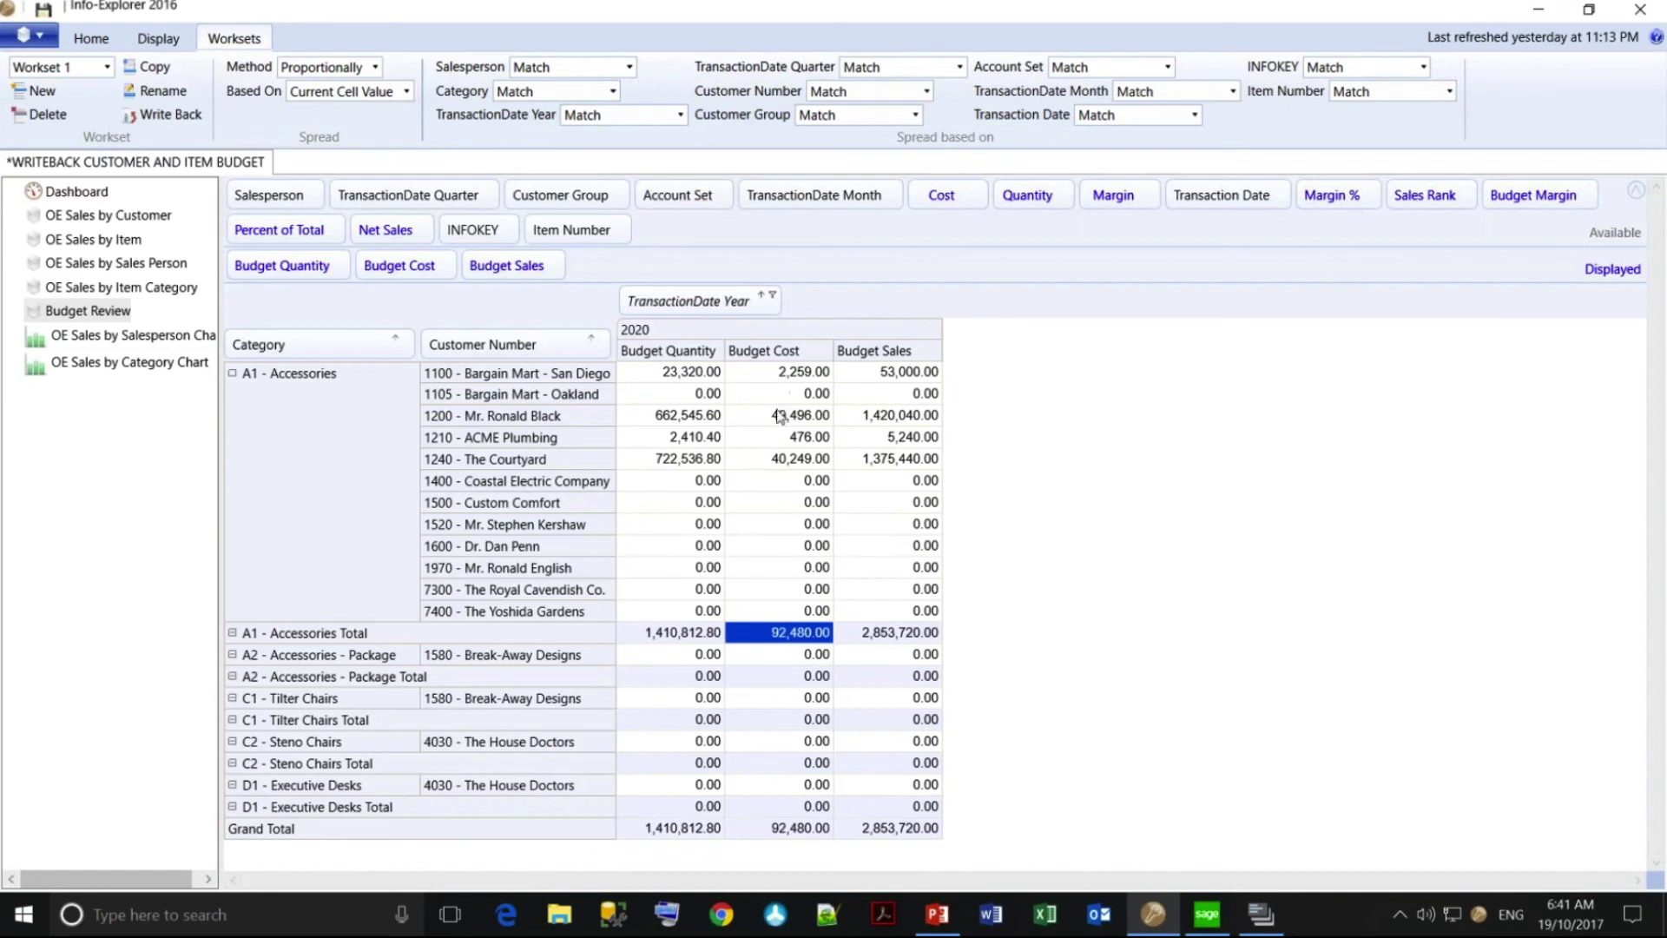
pyautogui.doubleClick(768, 640)
pyautogui.write('1')
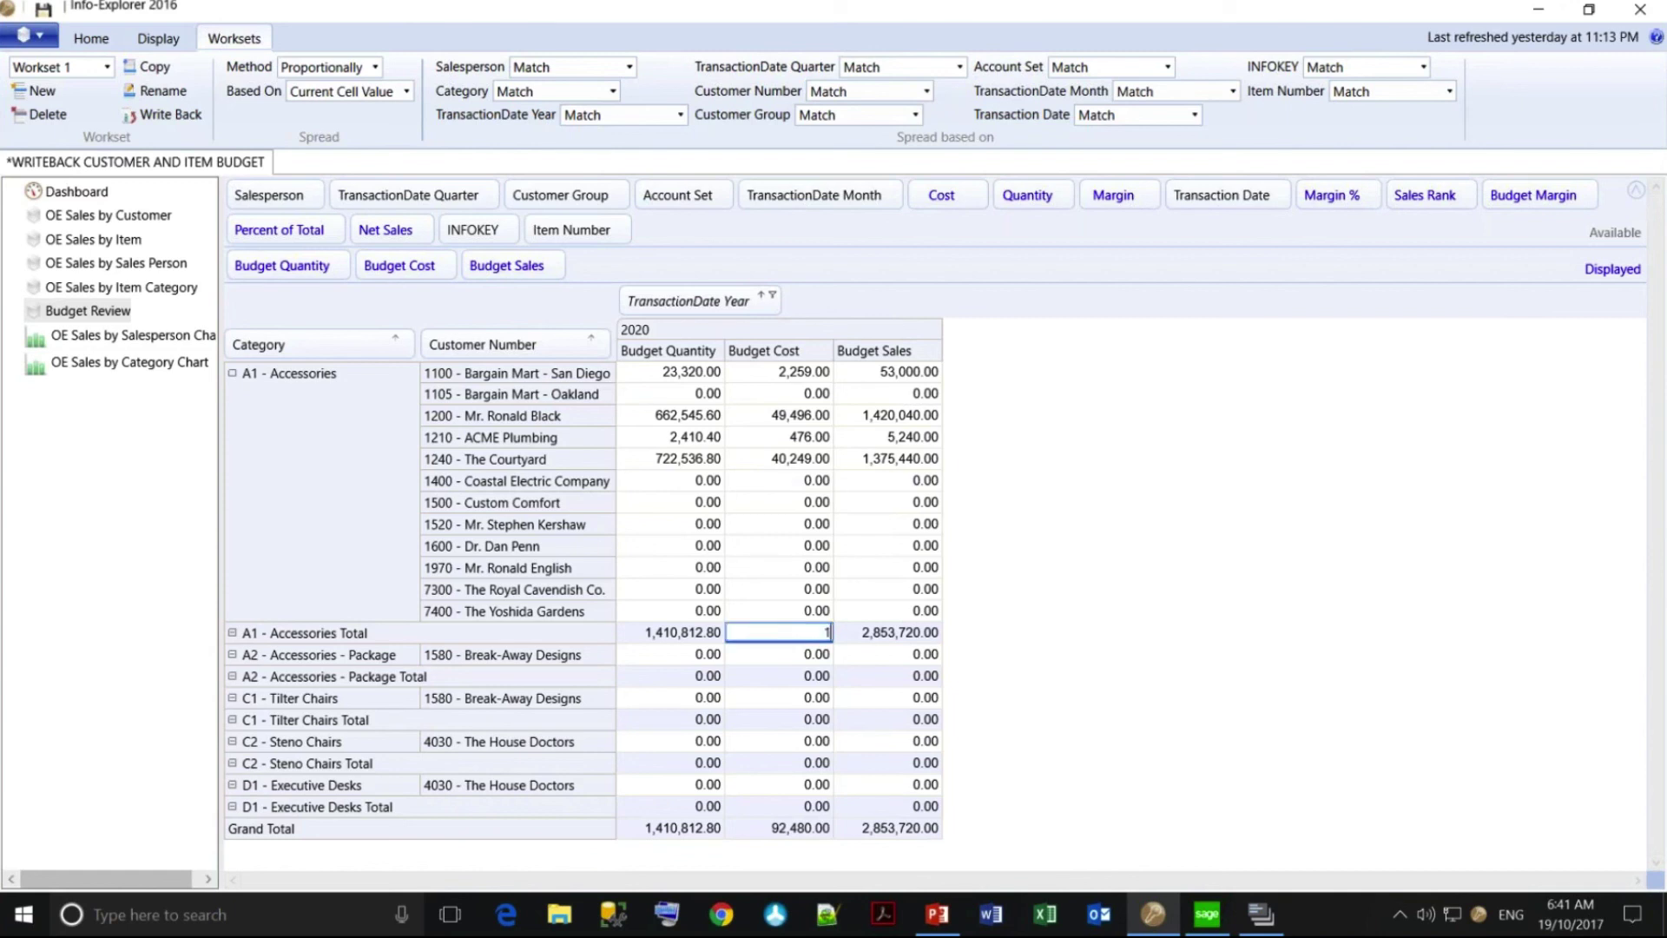
pyautogui.write('00000')
pyautogui.press('Return')
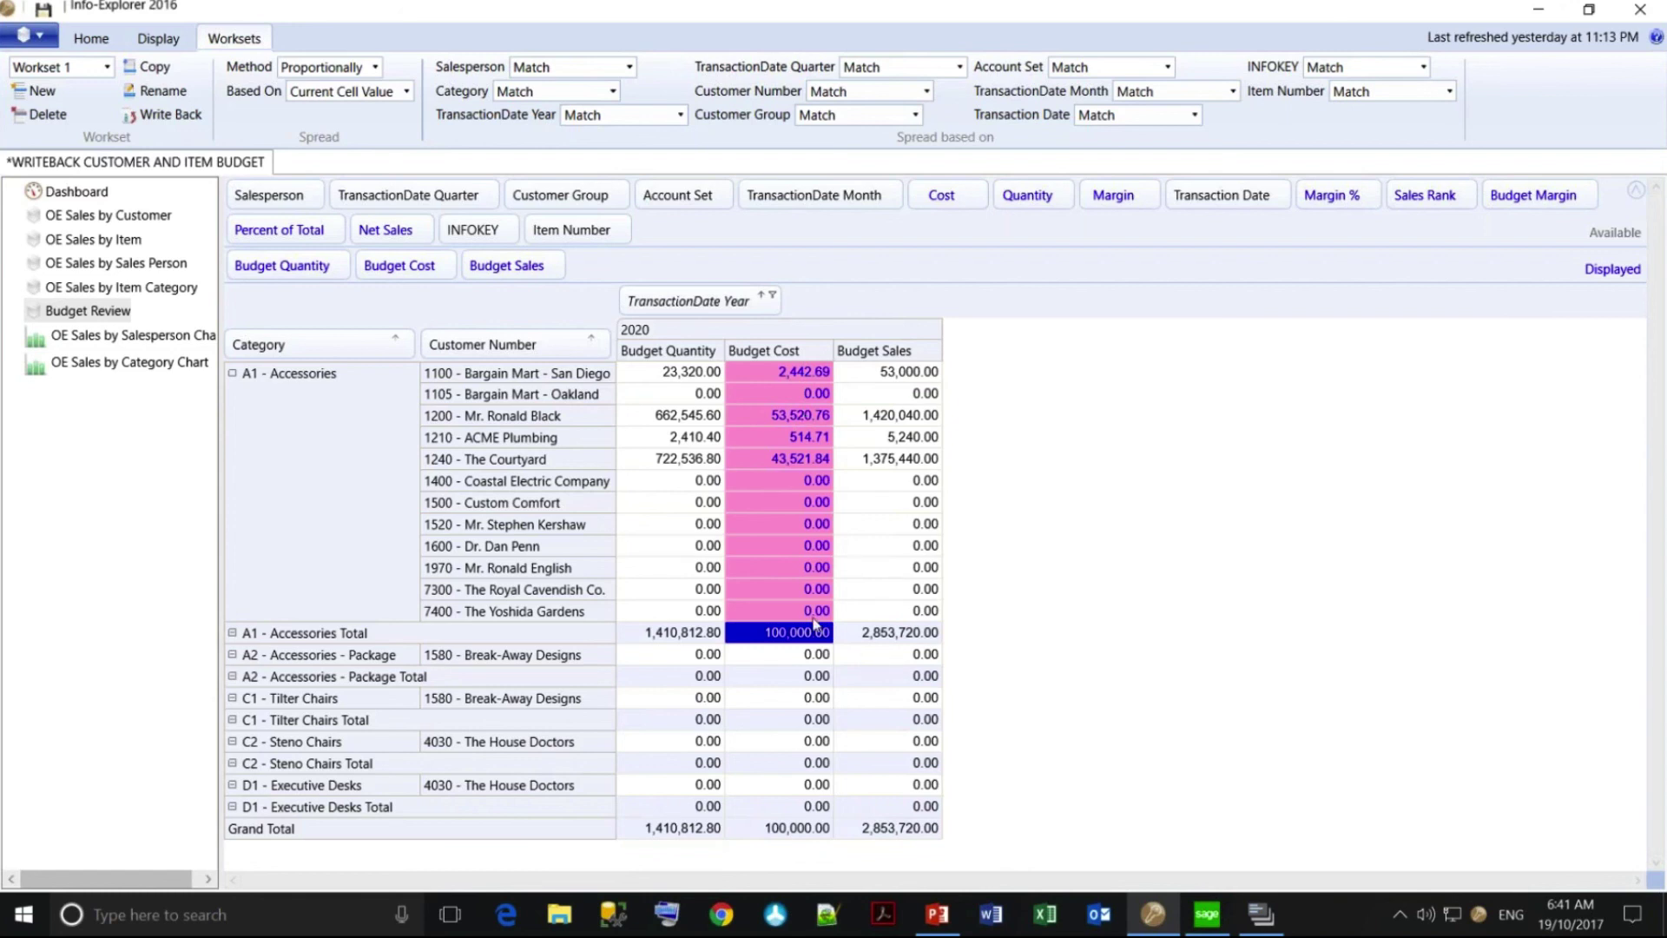
# Set the 2020 Budget Sales total for A1 - Accessories to 3,000,000 and write the workset back to Sage 300.
pyautogui.click(853, 642)
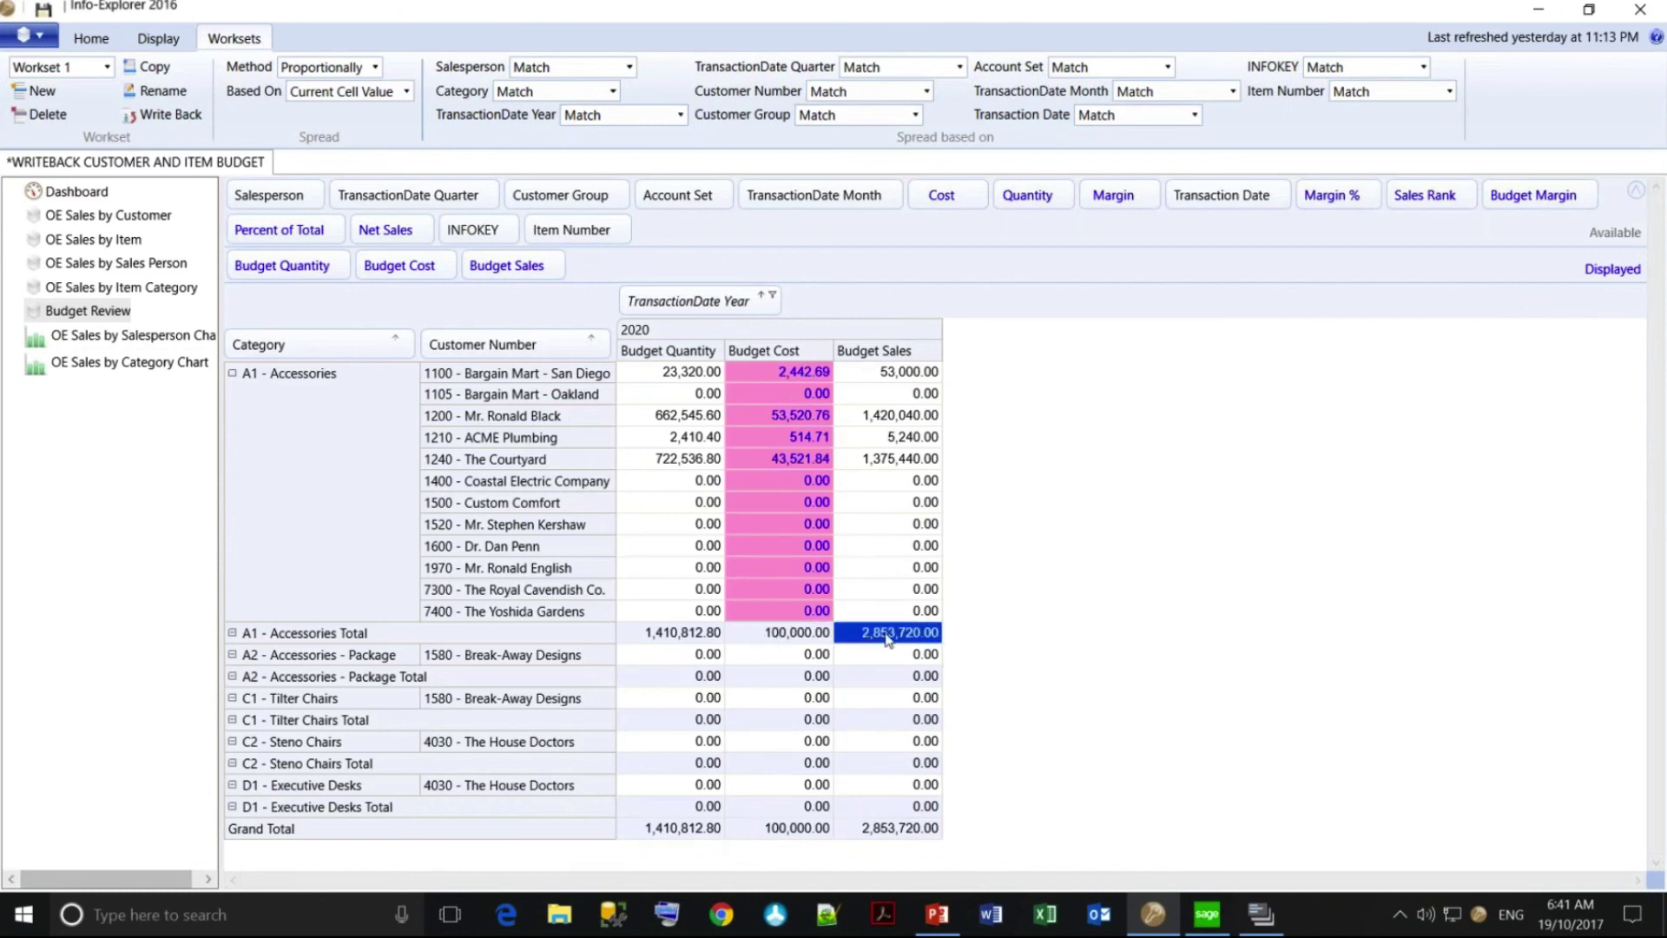
pyautogui.doubleClick(887, 640)
pyautogui.write('3000000')
pyautogui.press('Return')
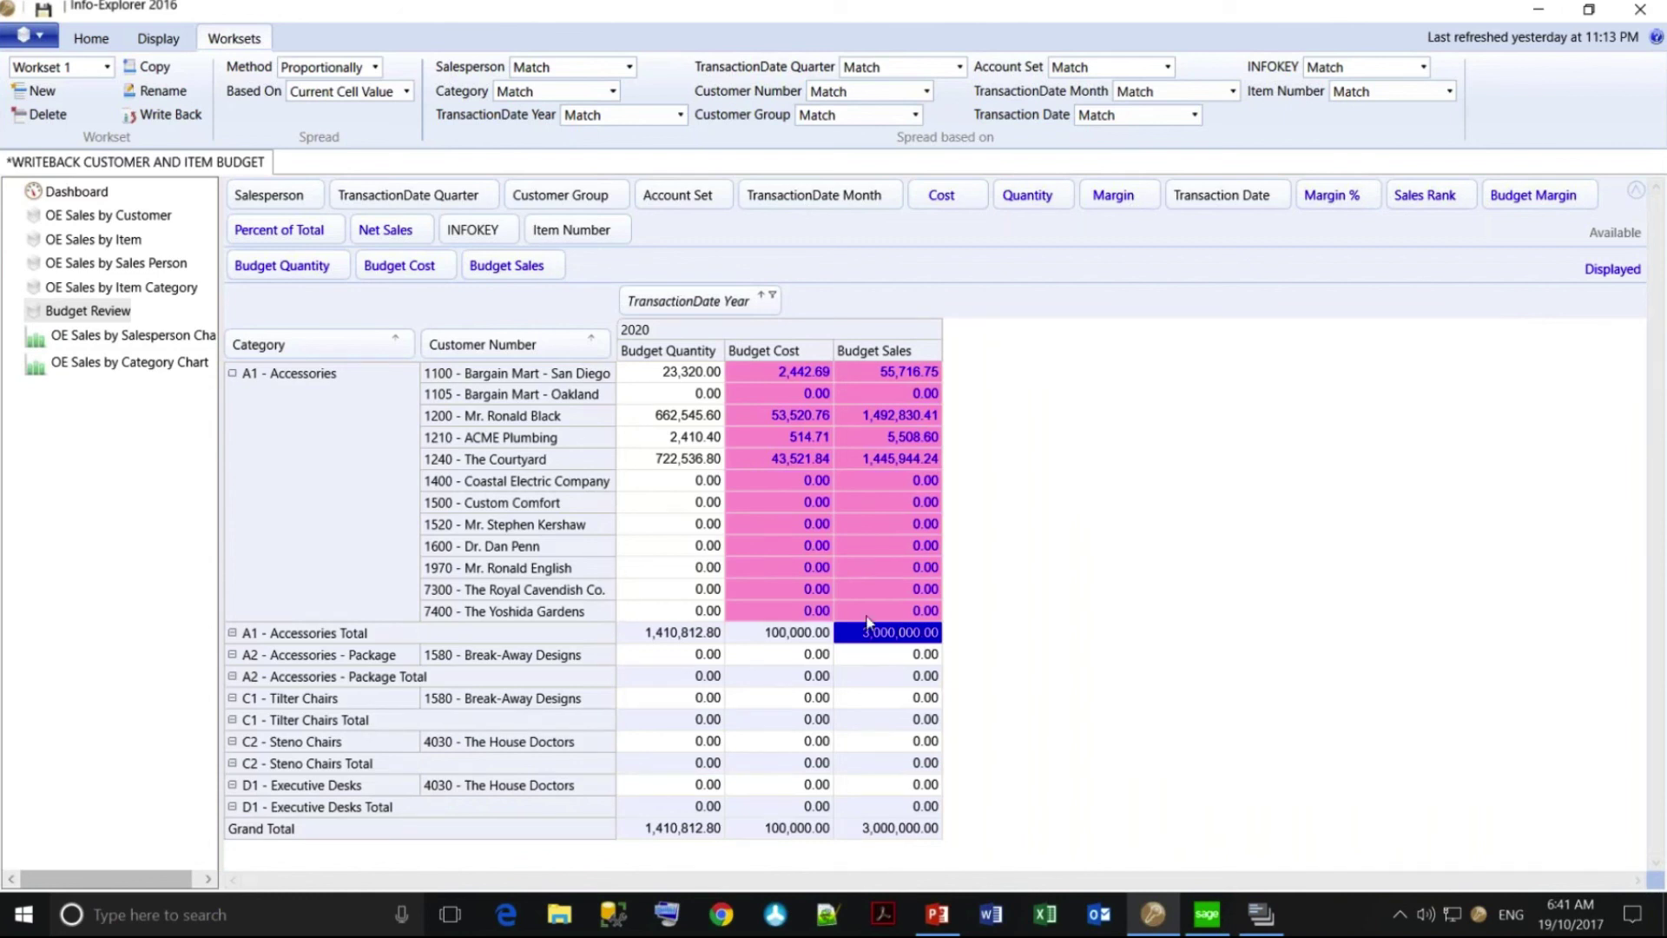
pyautogui.click(182, 121)
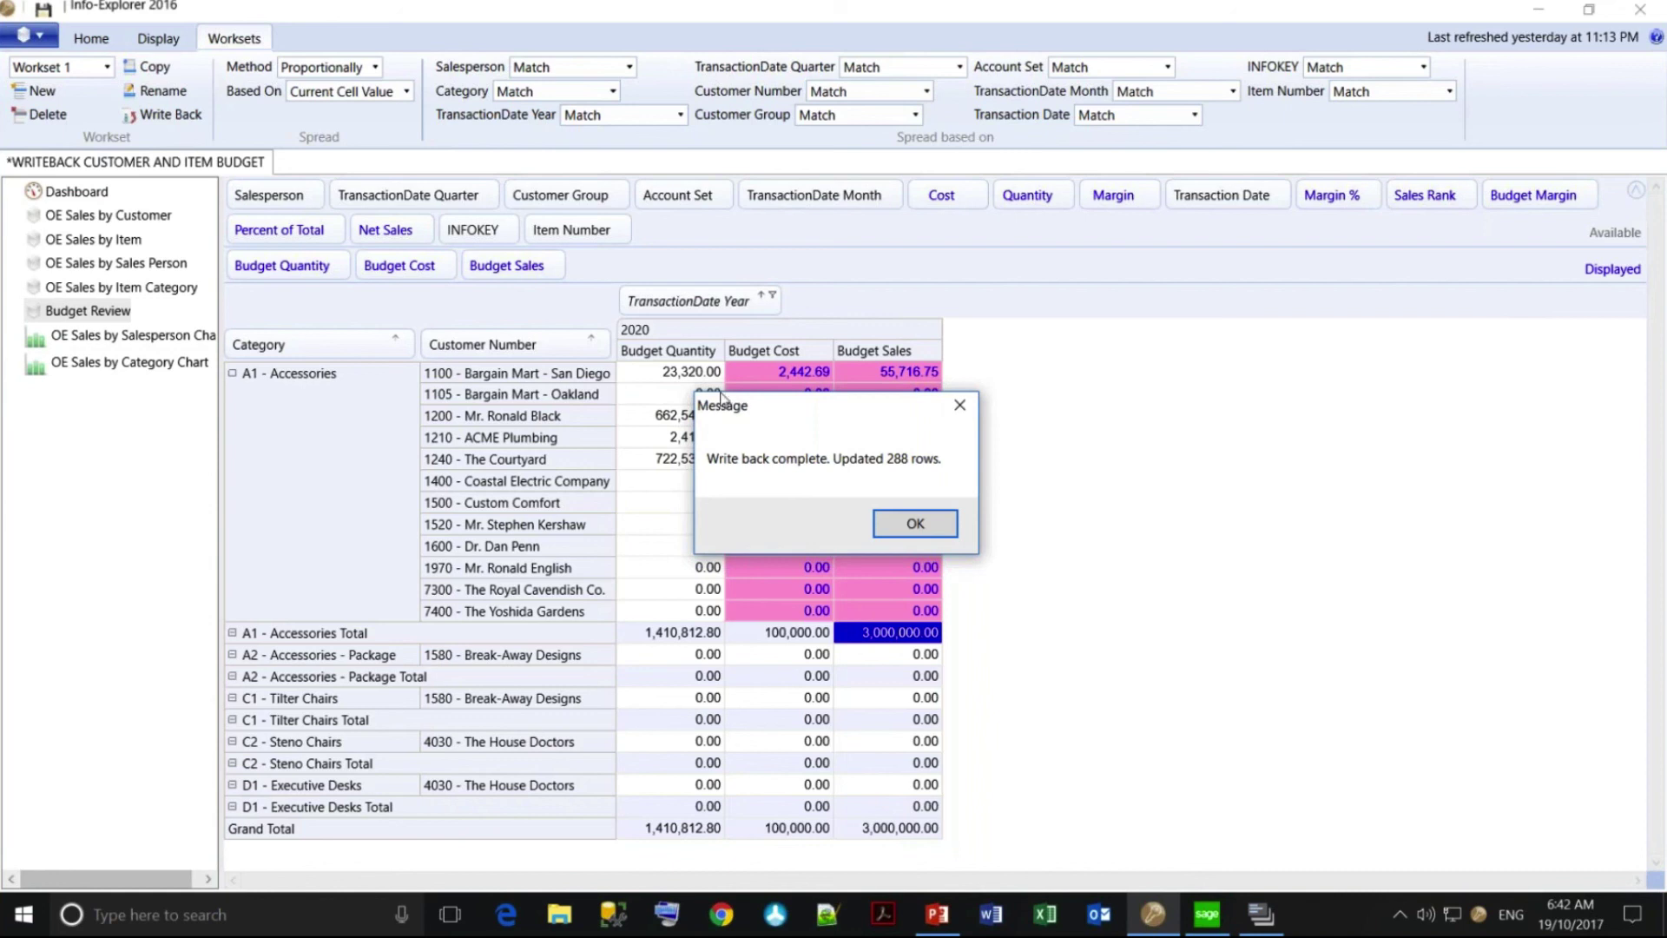
pyautogui.click(912, 524)
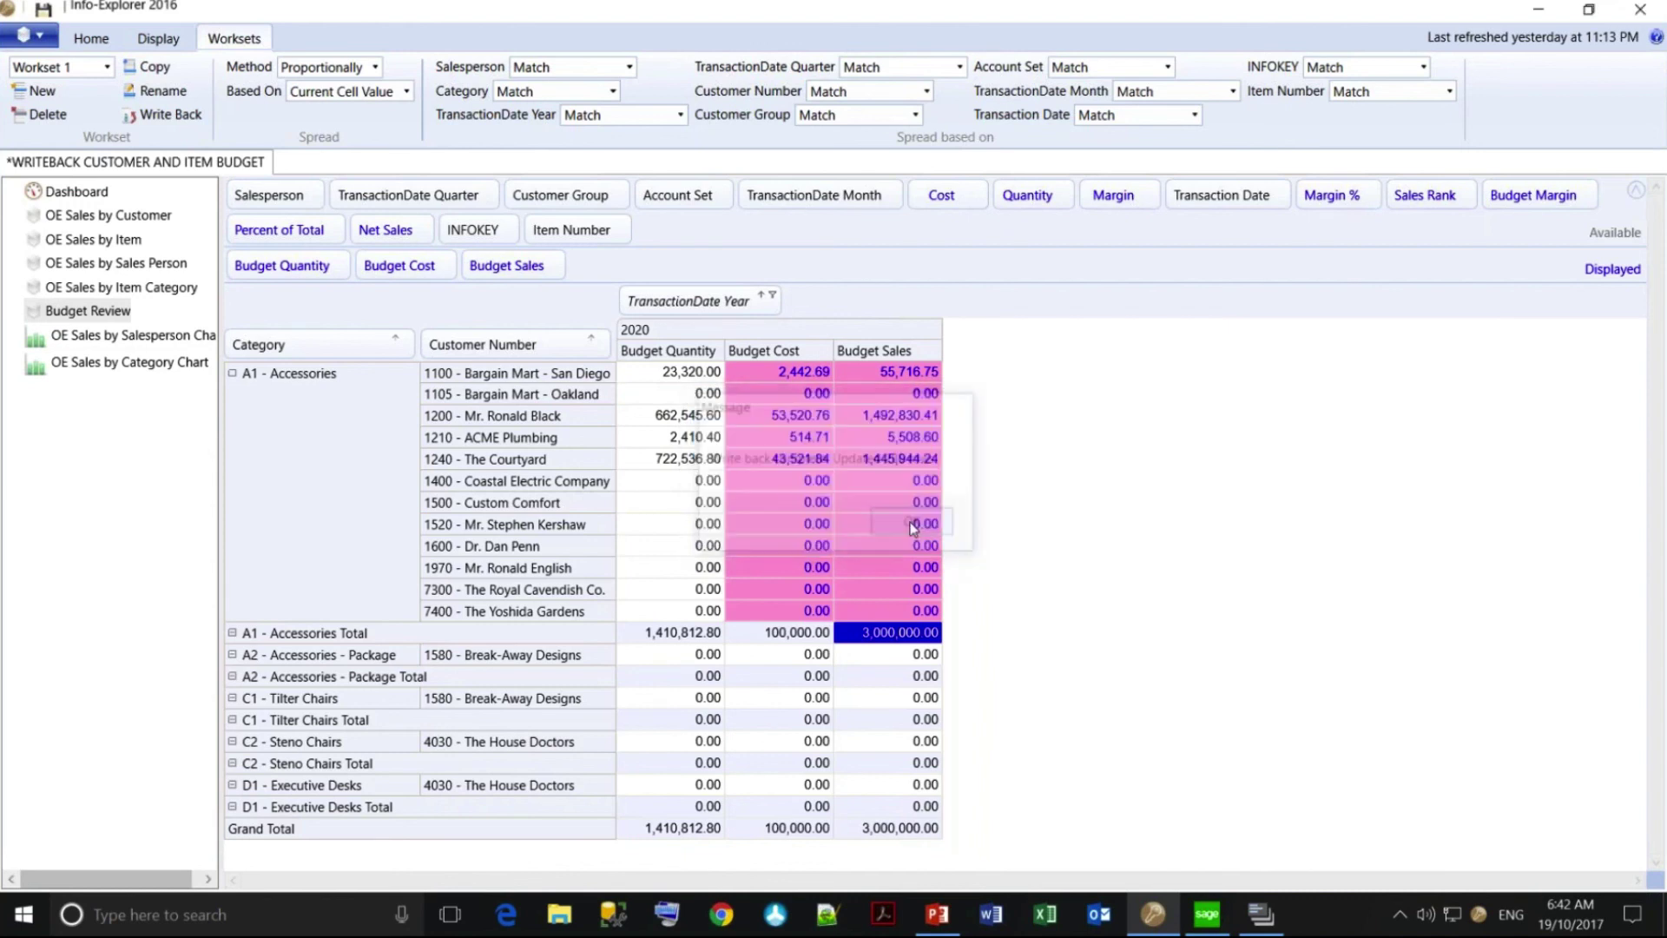